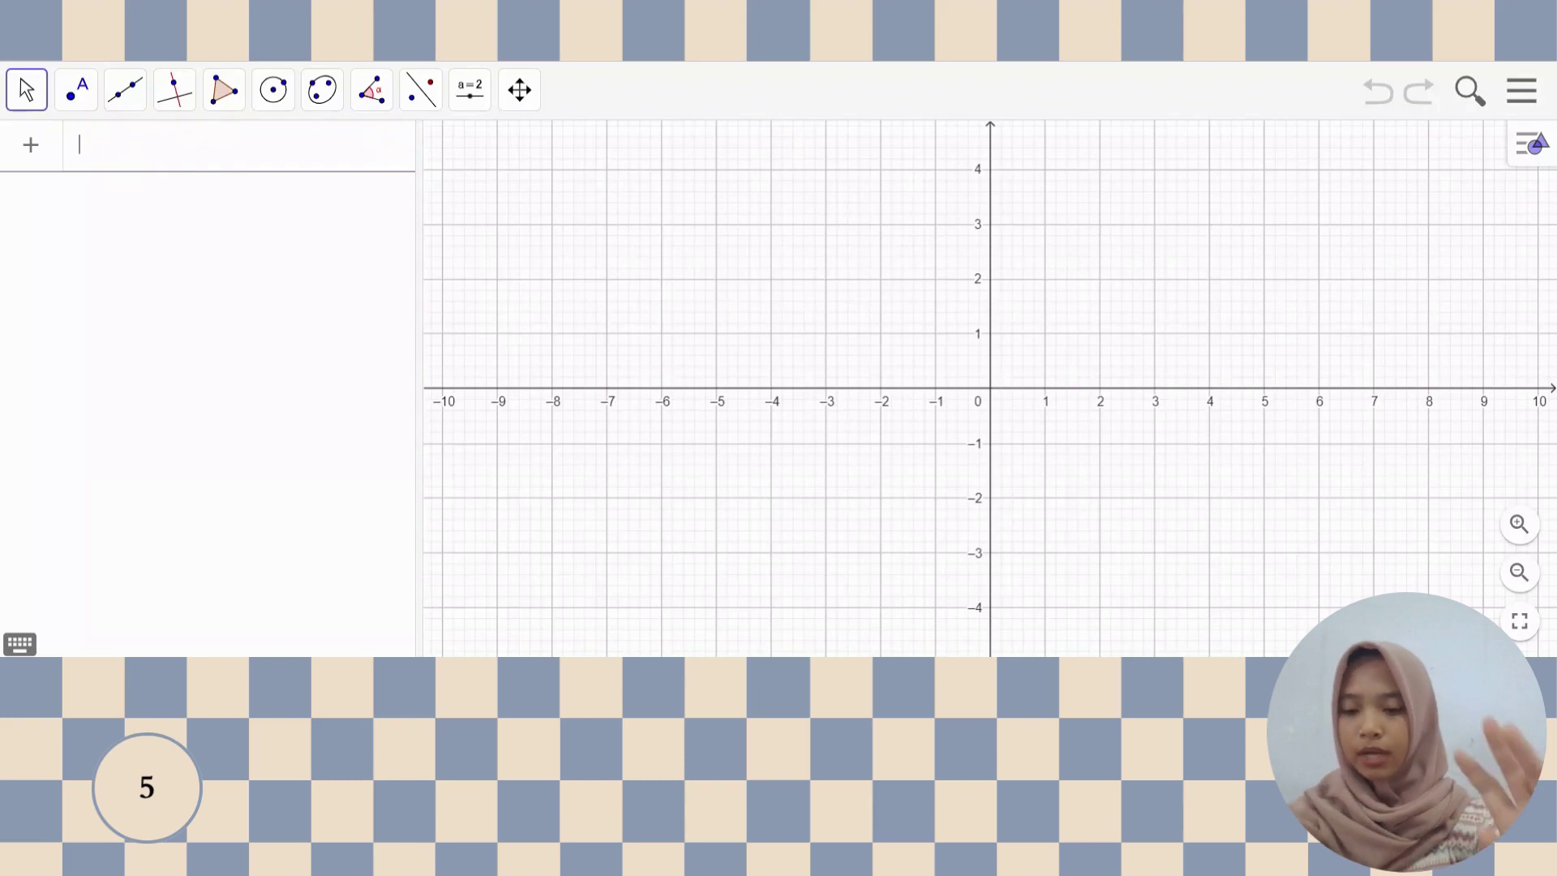
- Plot the two lines 3x + 1y = 10 and 2x + 4y = 12
text(3x)
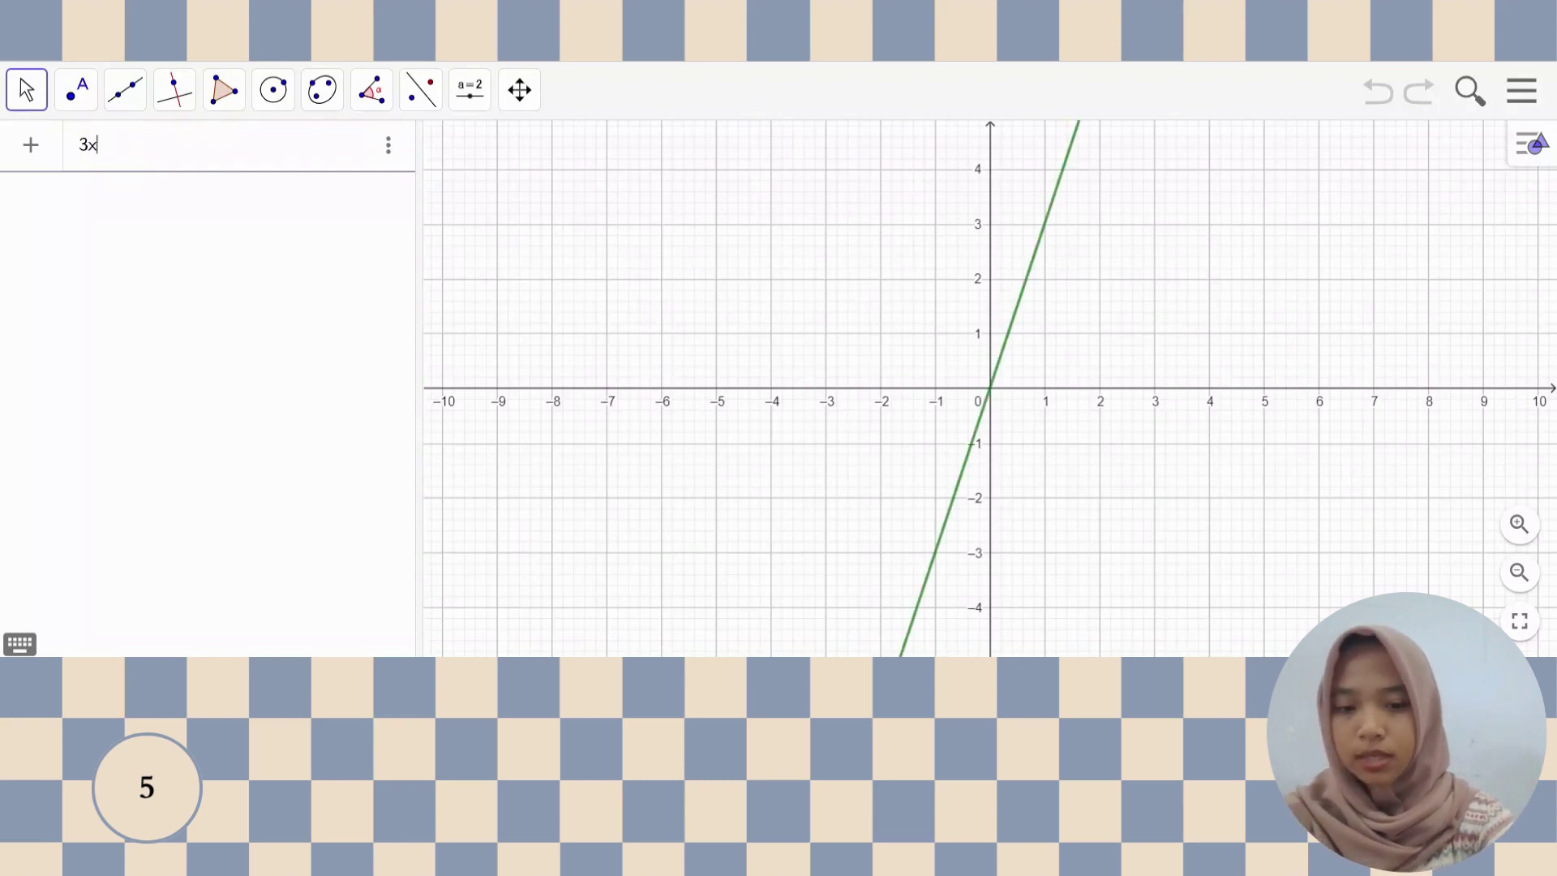
text( + 1y = 10)
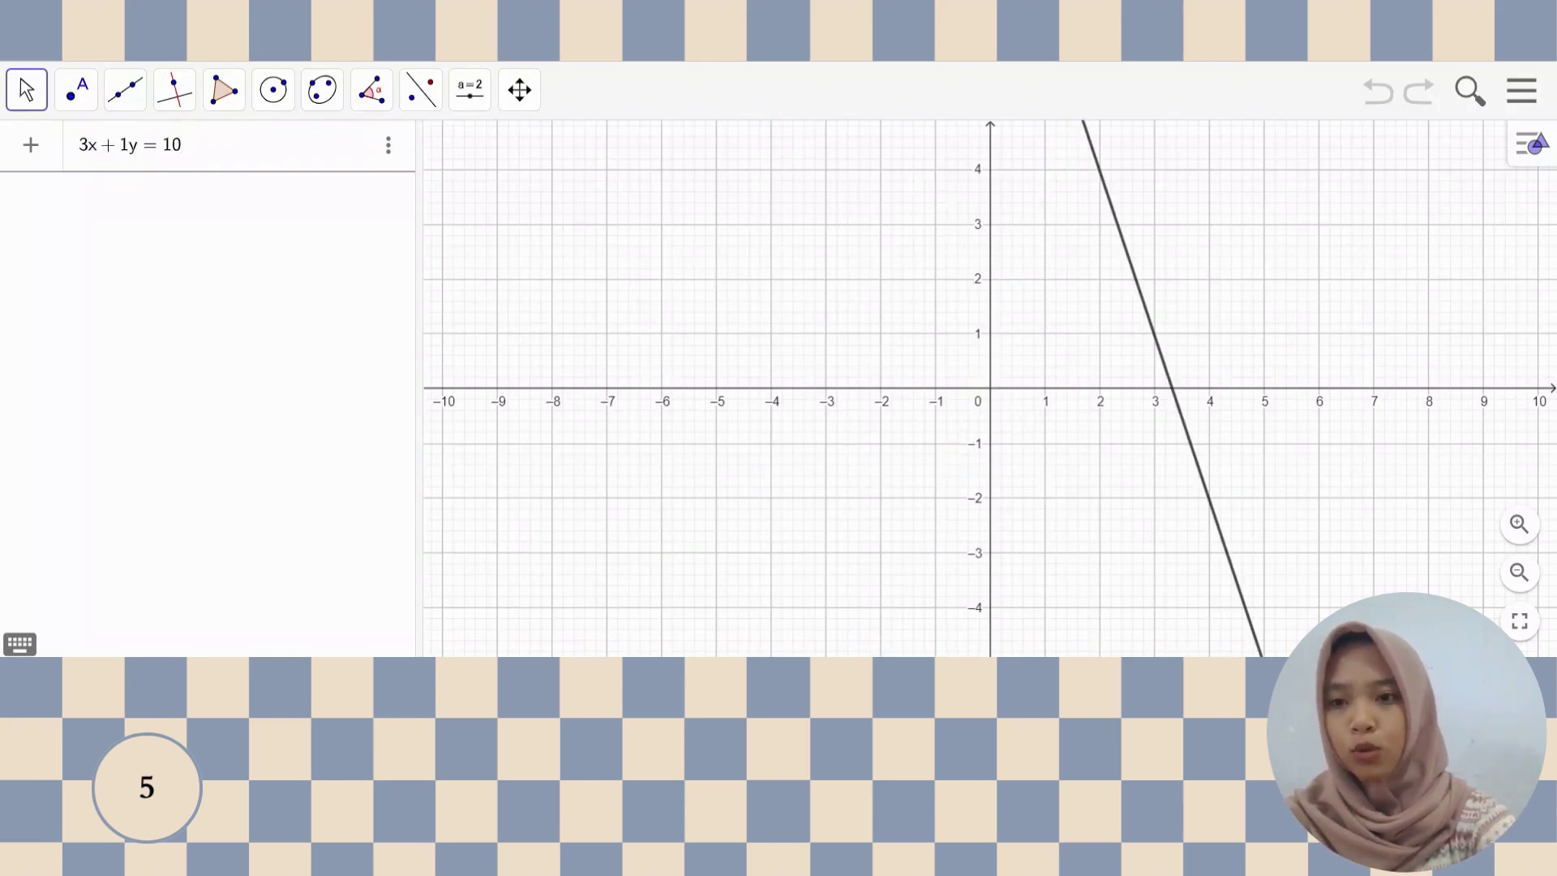
key(Return)
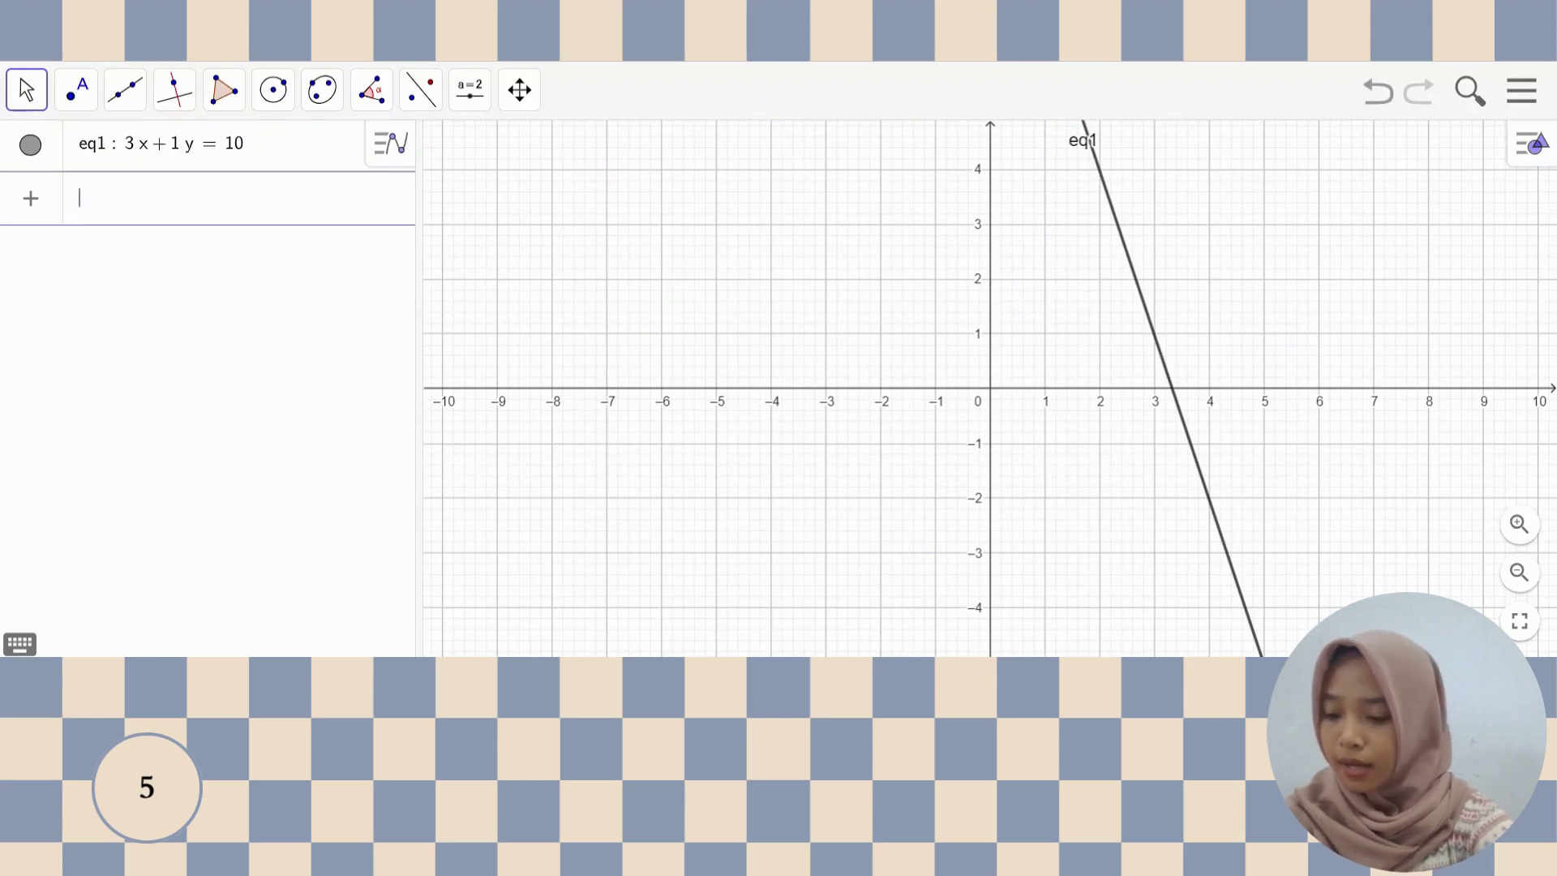
text(2x + 4)
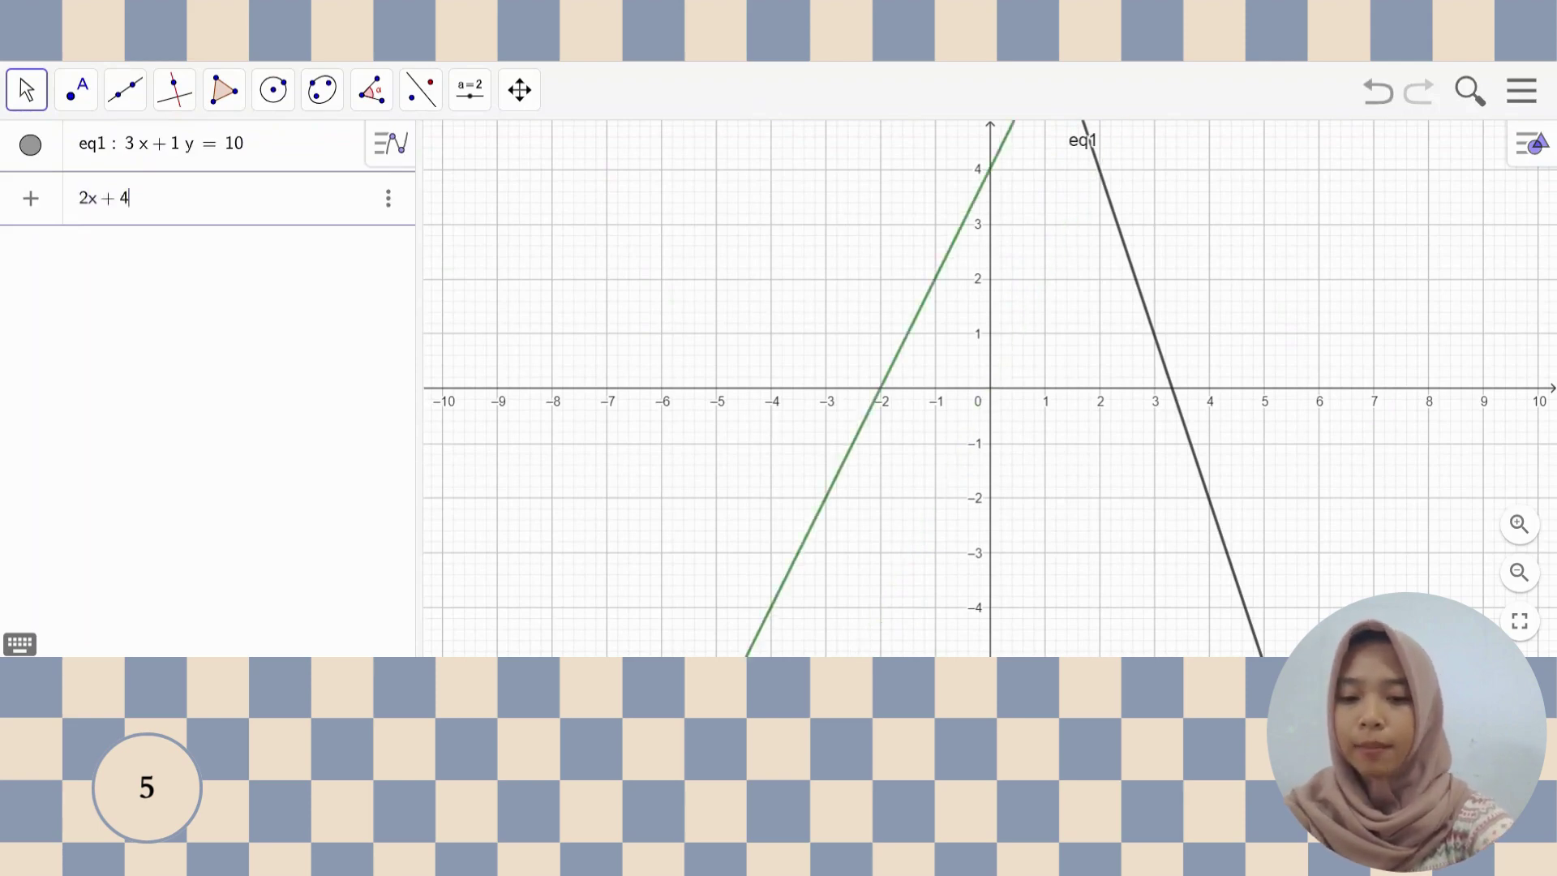
text(y = 12)
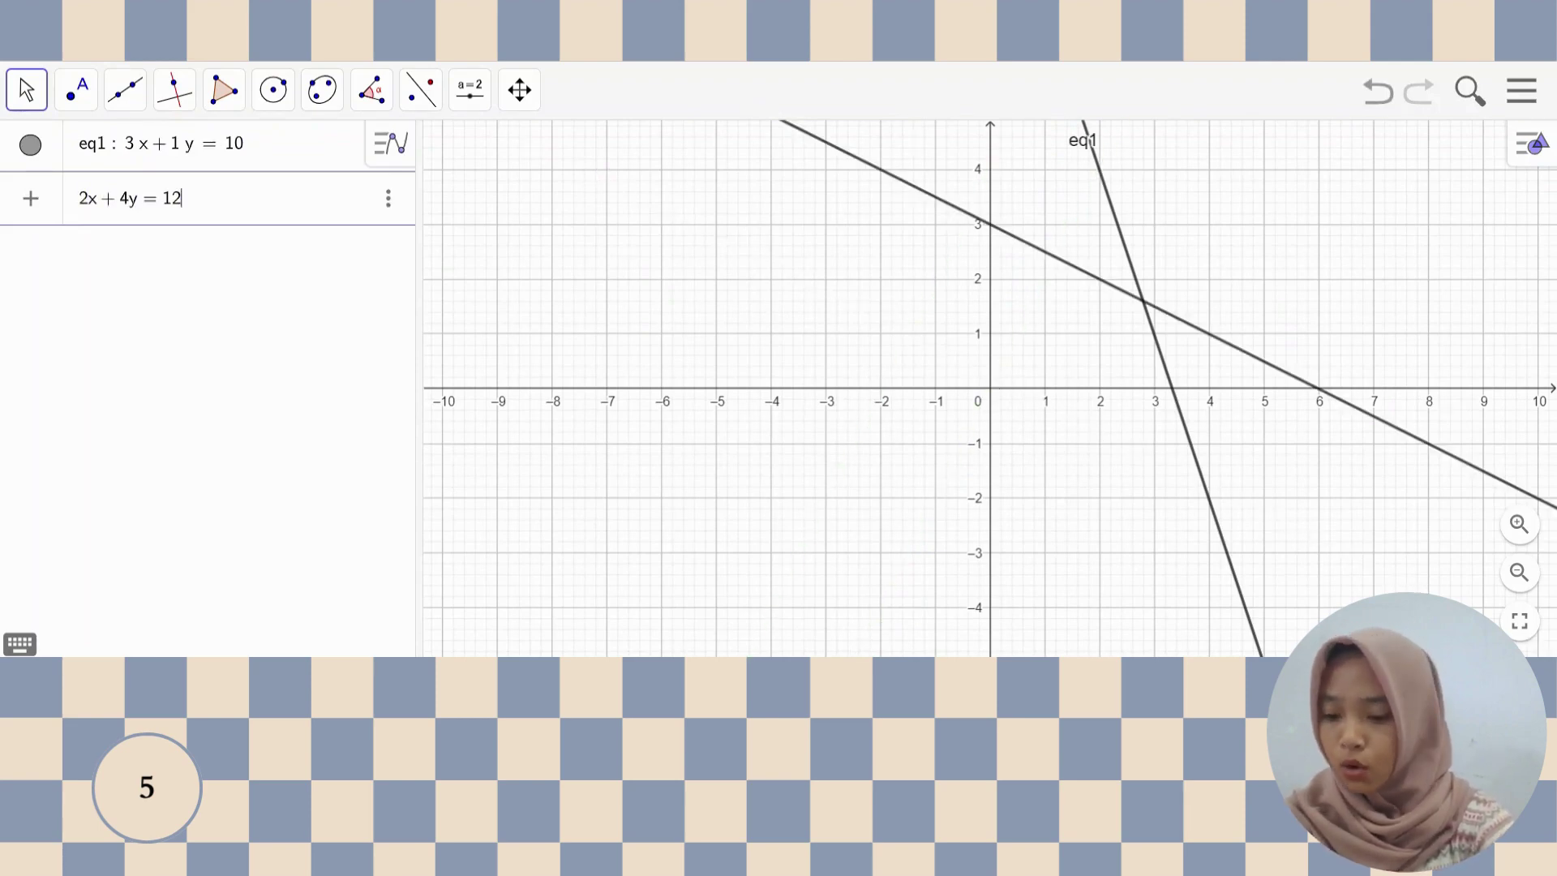
key(Return)
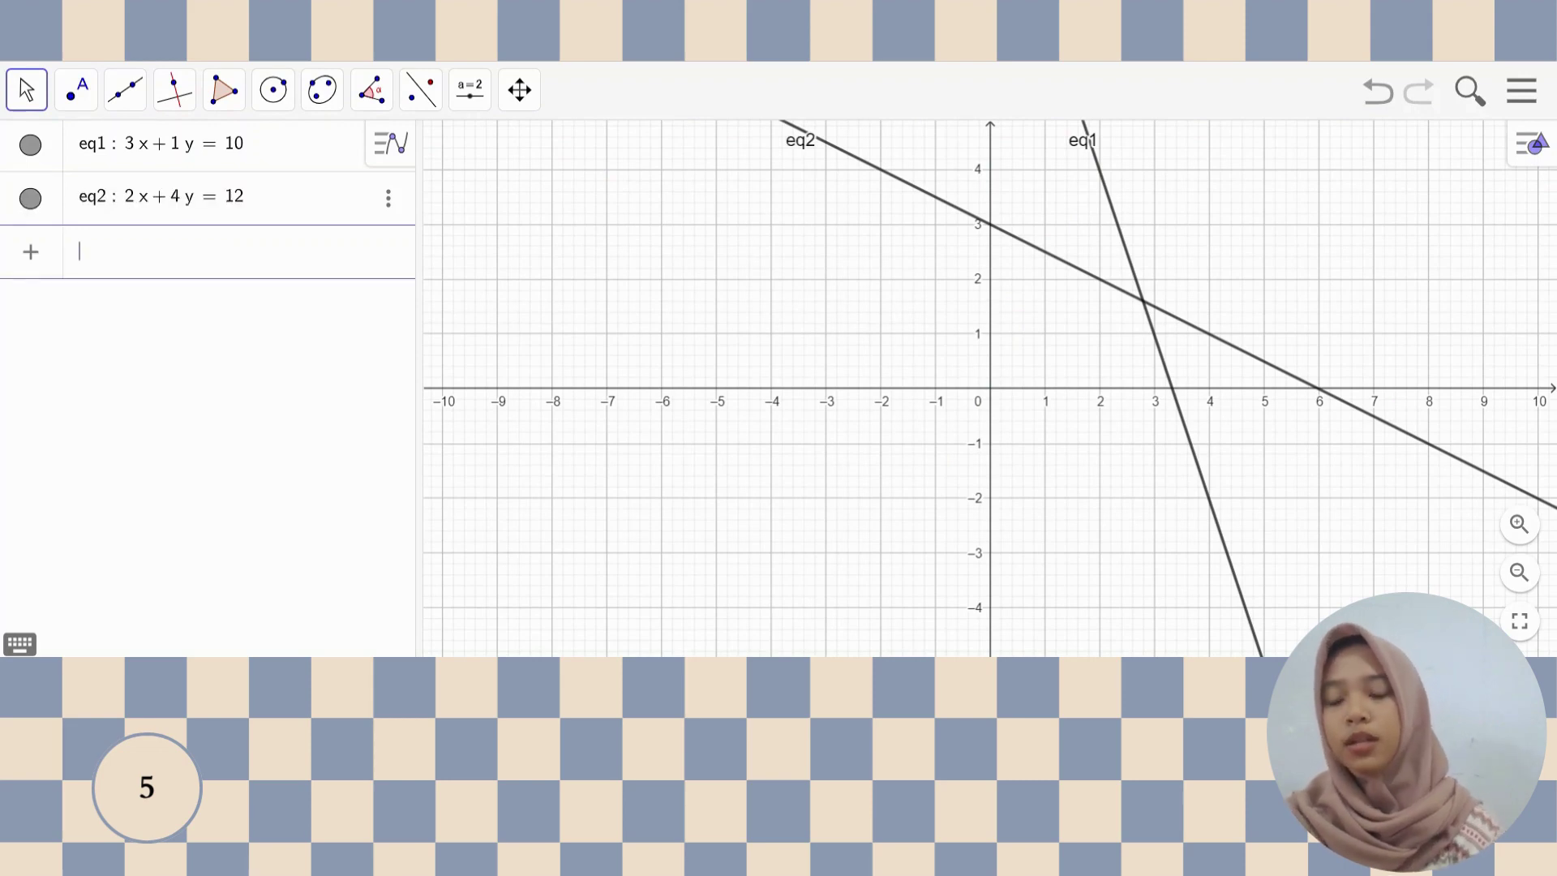
- Set the labels of both plotted lines to show their value instead of their name
click(931, 200)
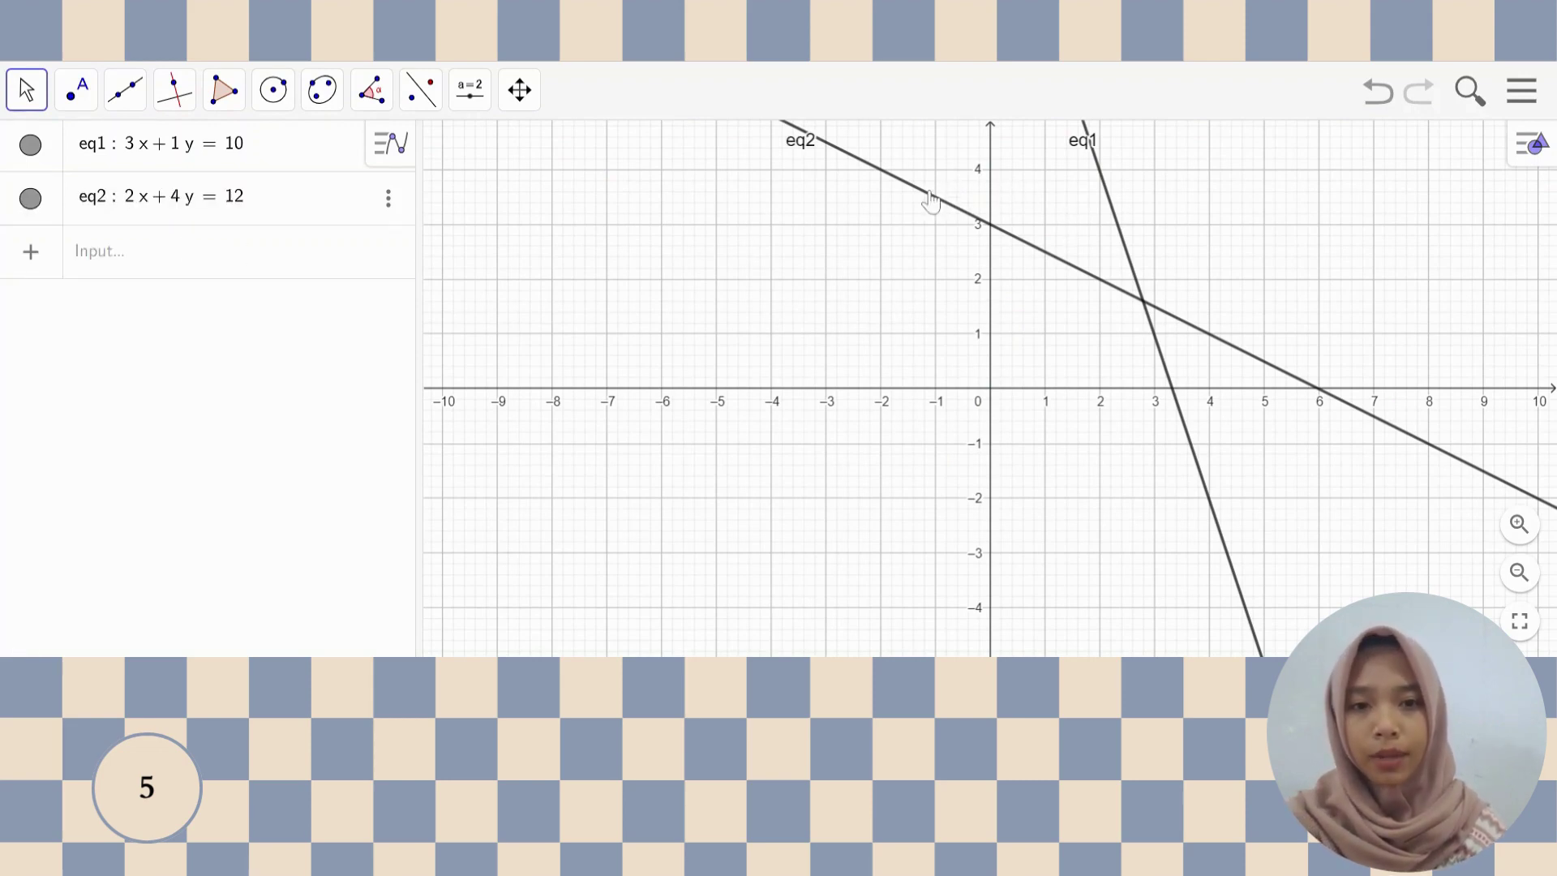
click(930, 197)
right_click(928, 195)
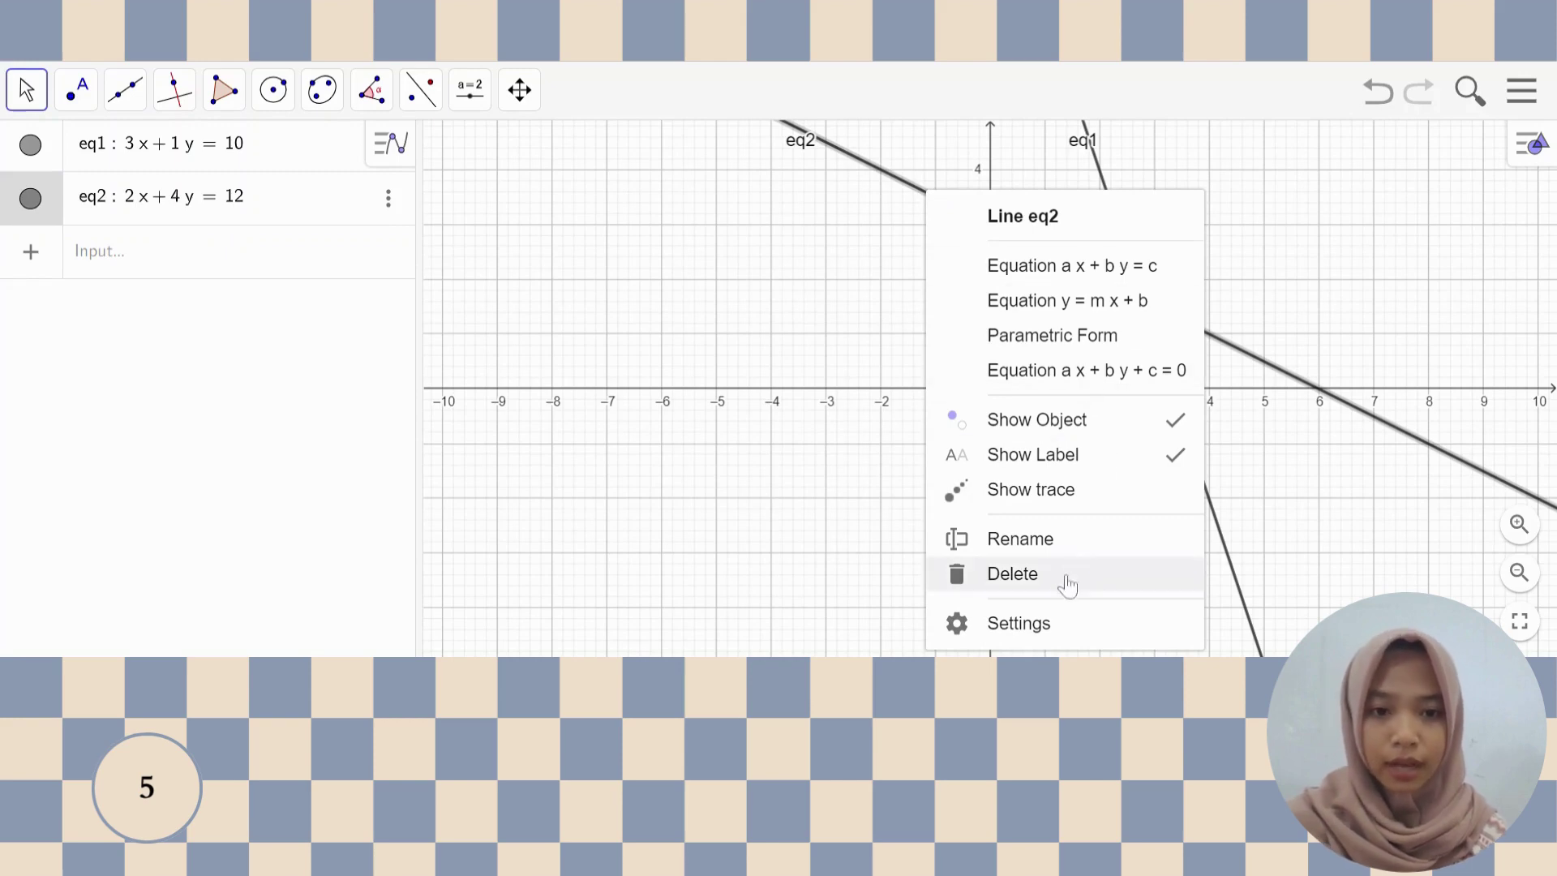
click(1023, 622)
click(1346, 552)
click(1353, 538)
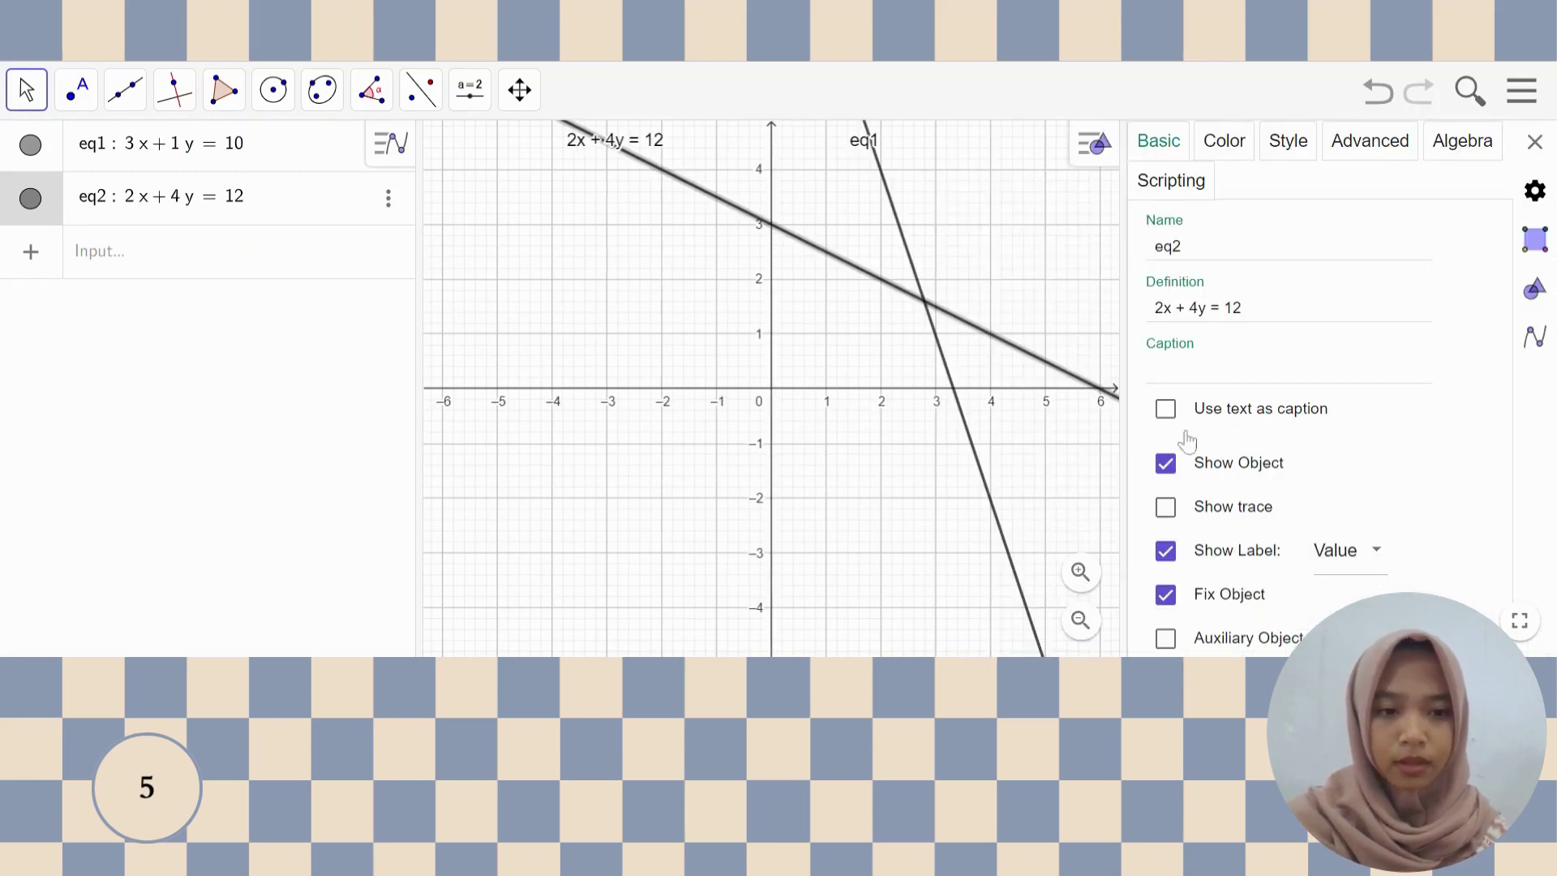
click(900, 219)
click(1349, 551)
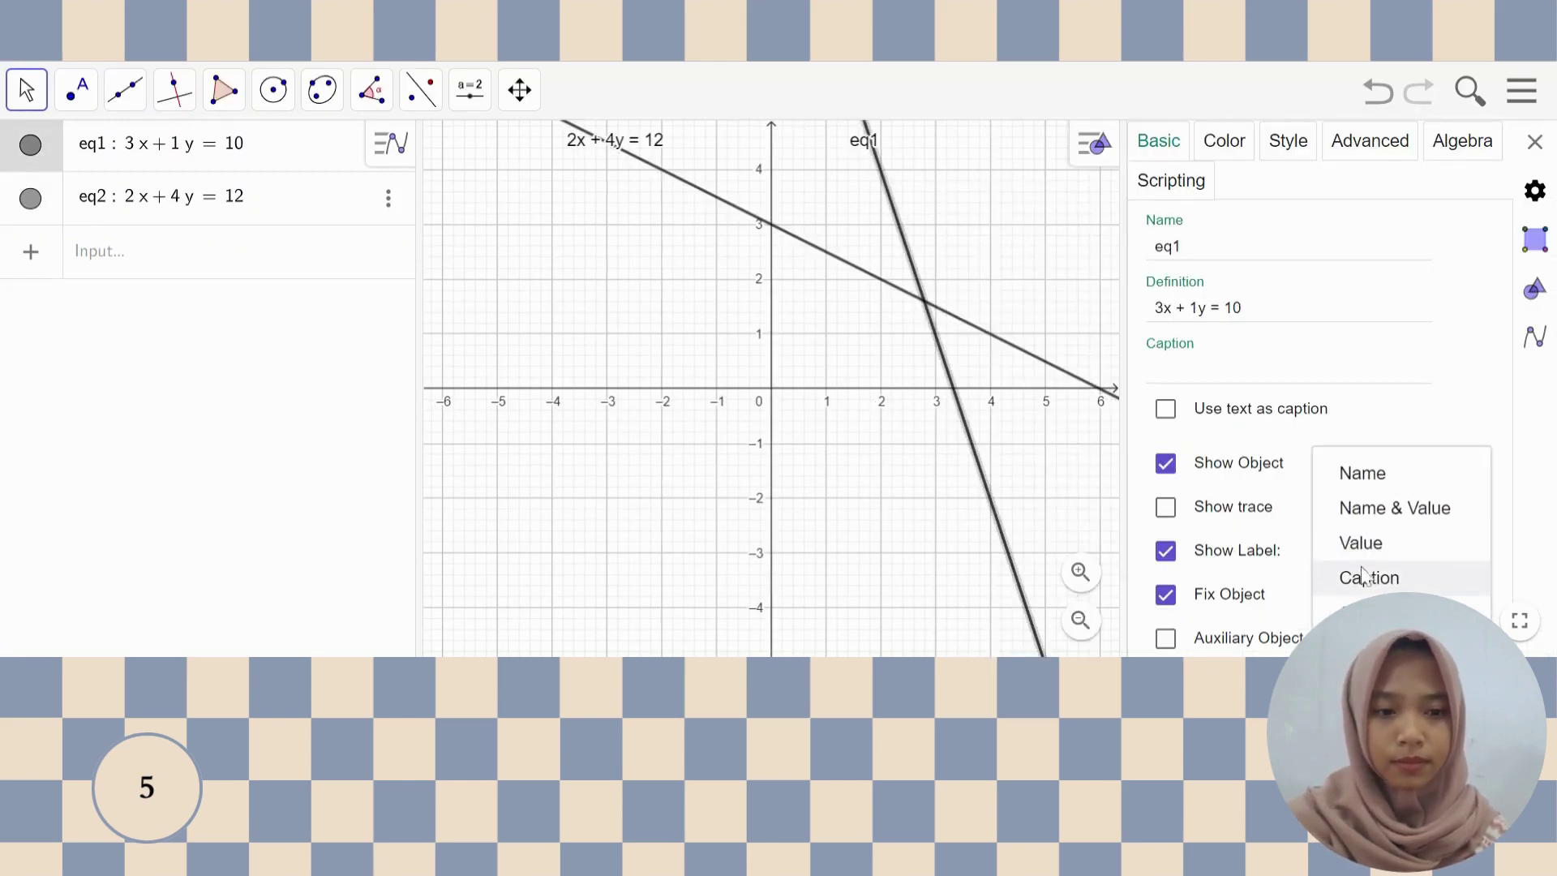
click(1361, 542)
click(1535, 142)
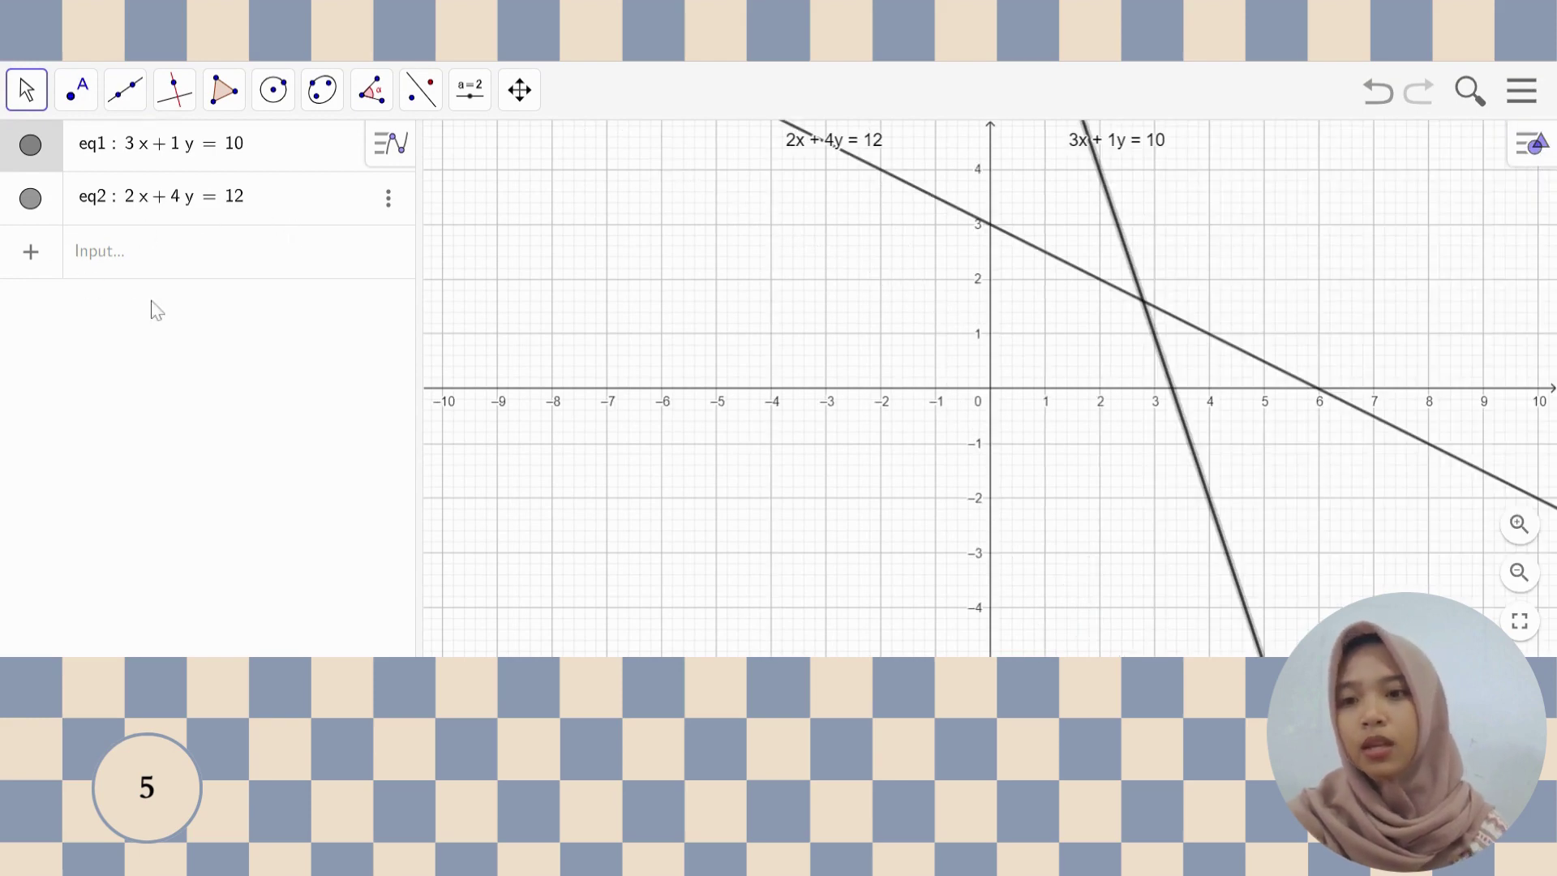
- Enter the combined inequality 3x + 1y ≤ 10 ∧ 2x + 4y ≤ 12 as a new expression
click(146, 258)
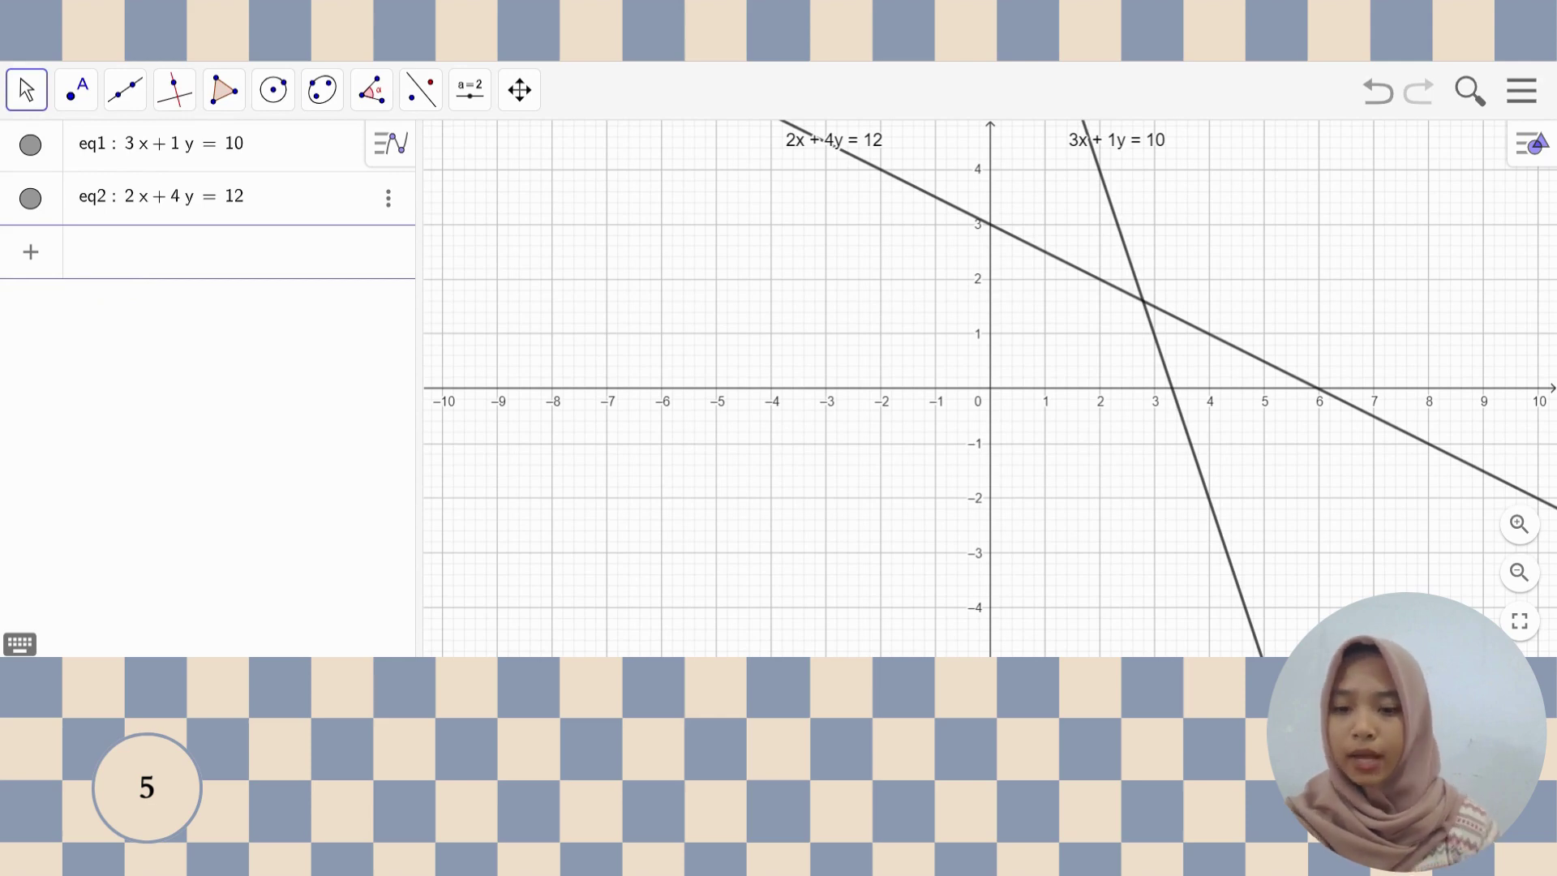
text(3x+1)
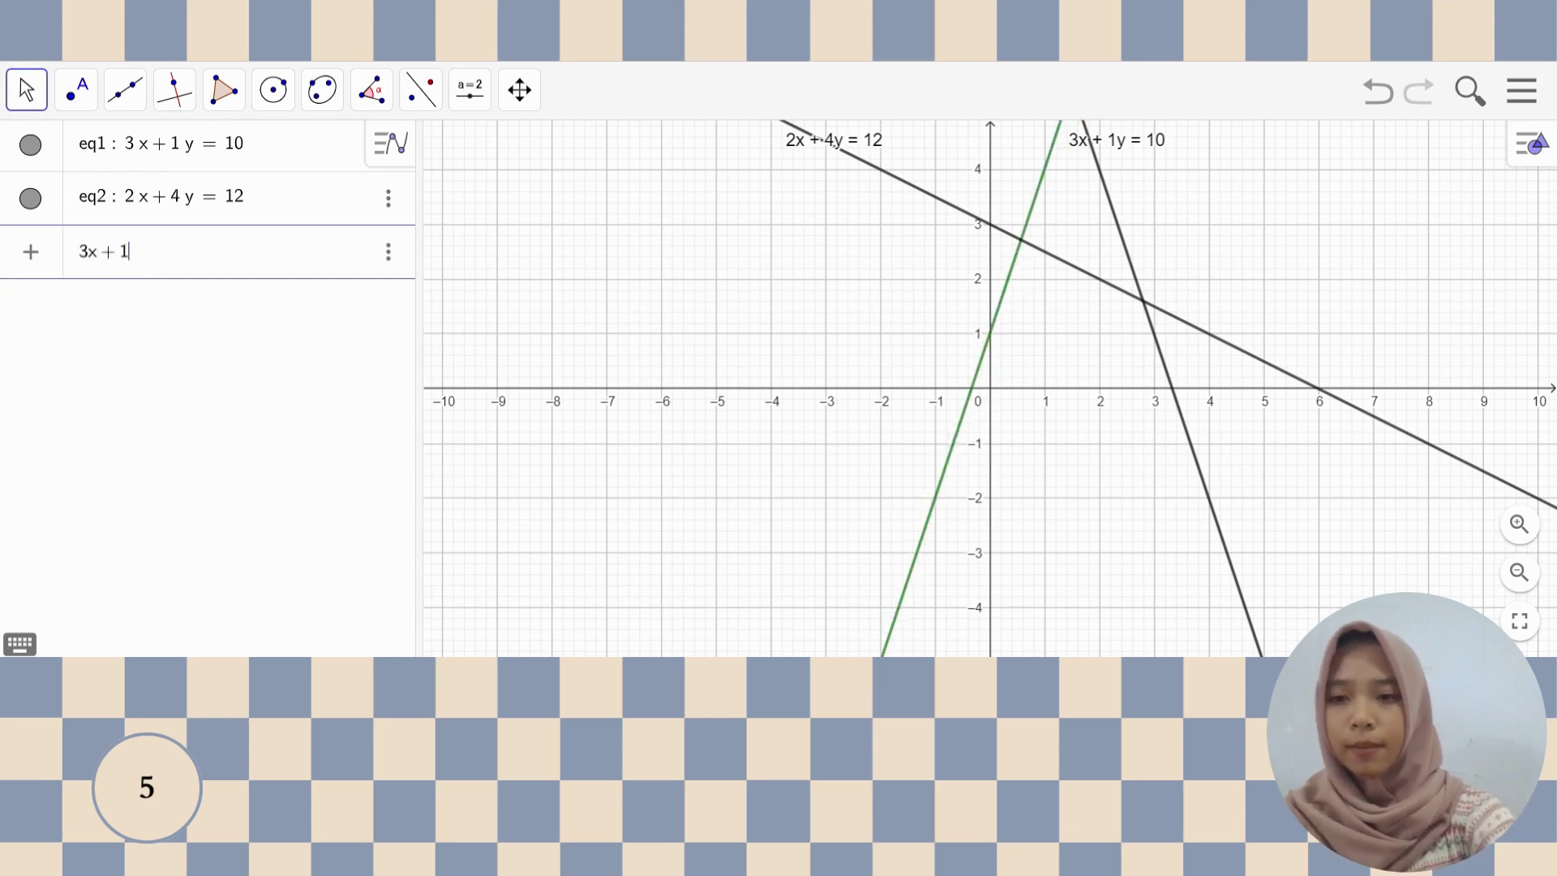
text(y<=)
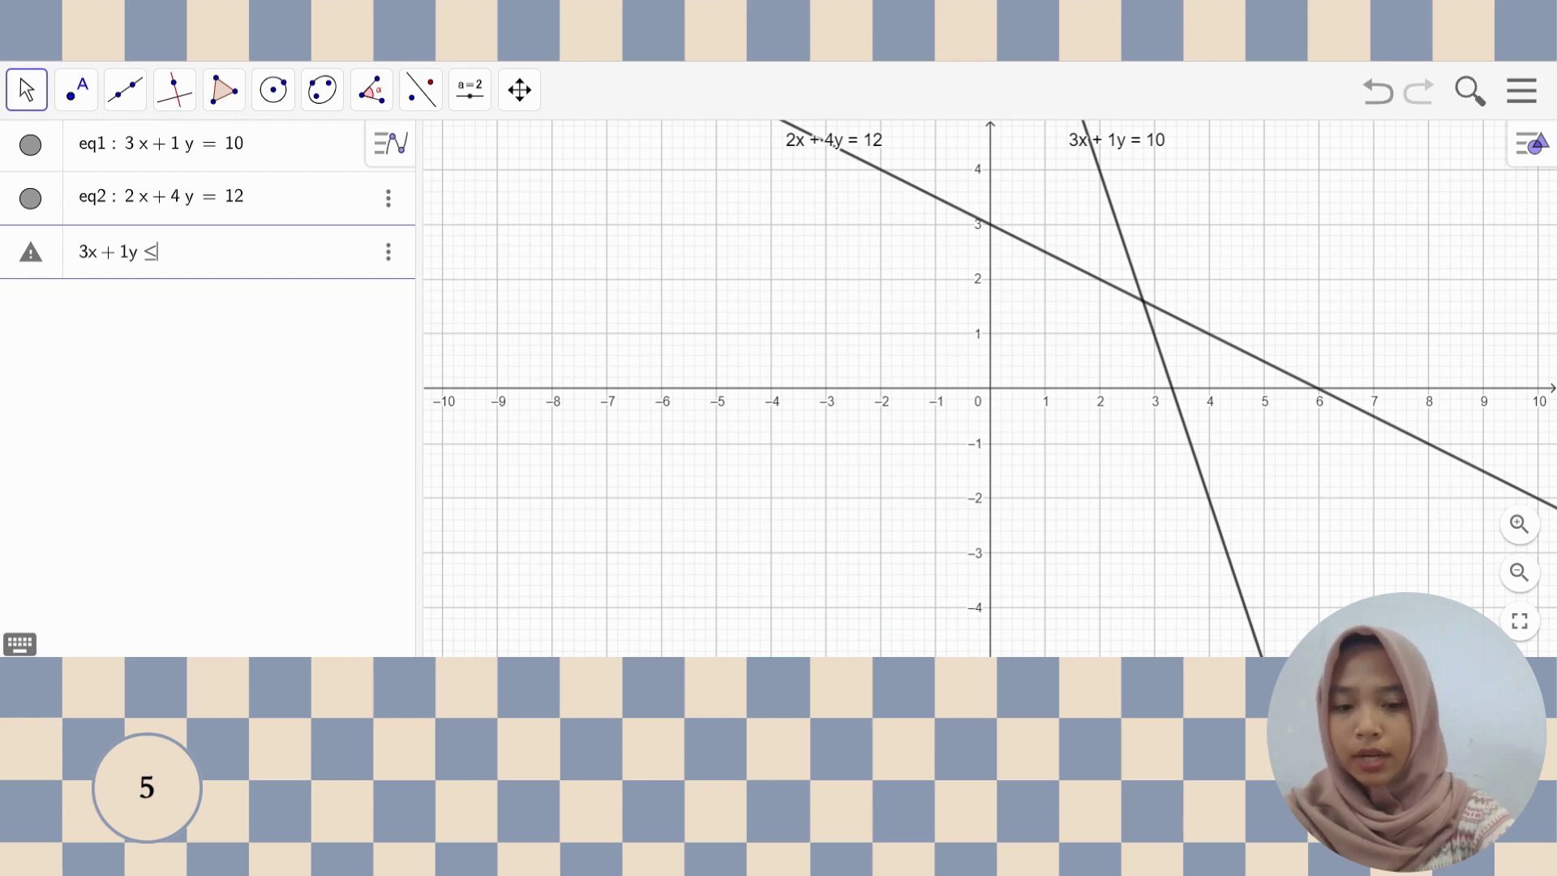
text(10)
click(20, 645)
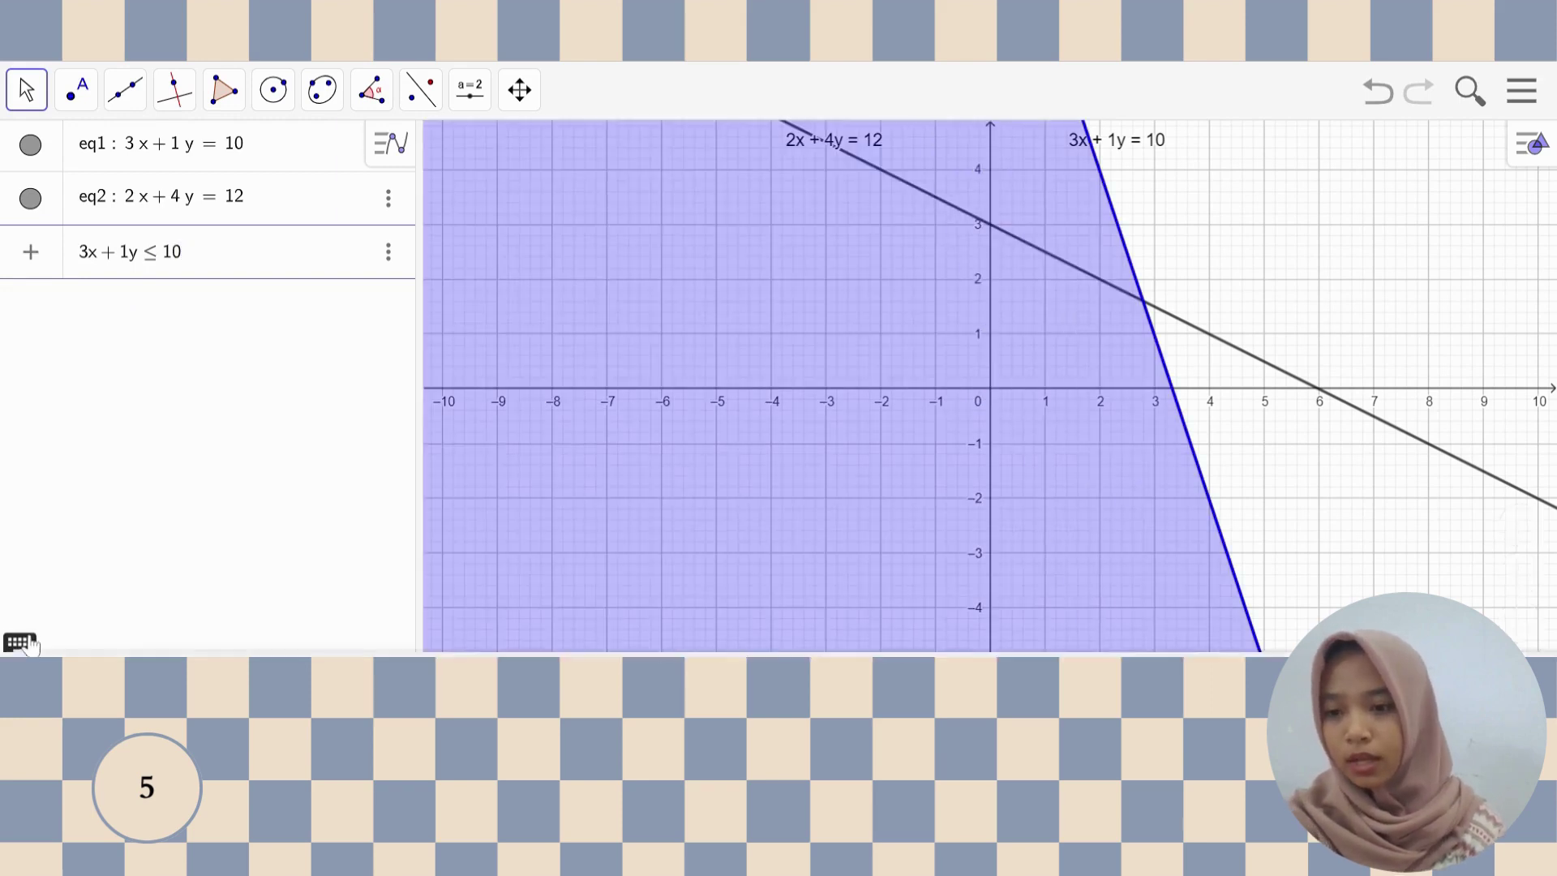
click(649, 439)
click(740, 481)
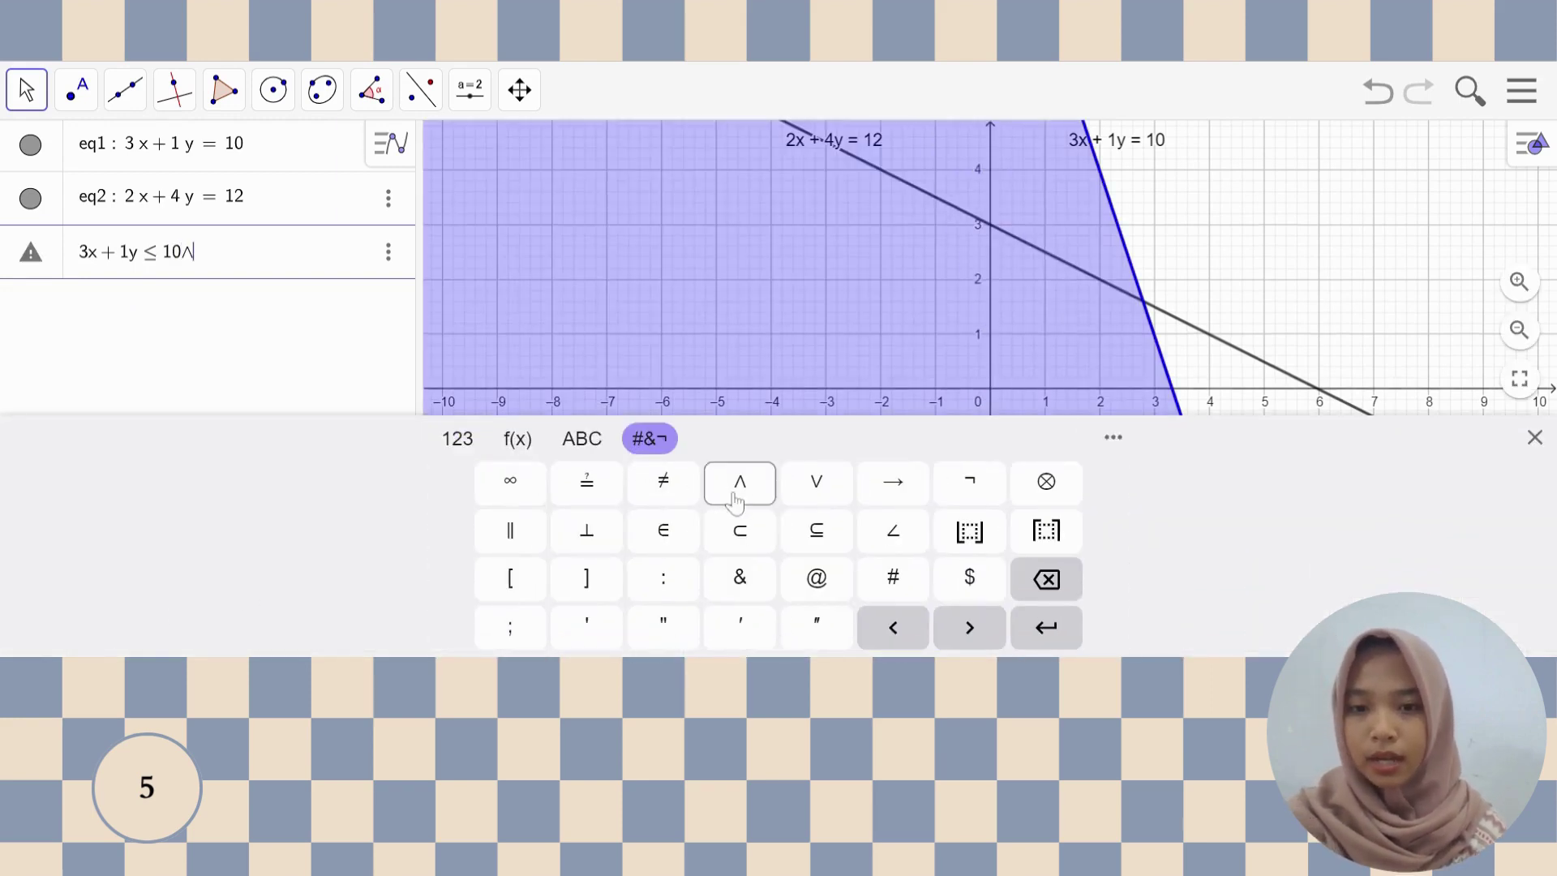
text(2)
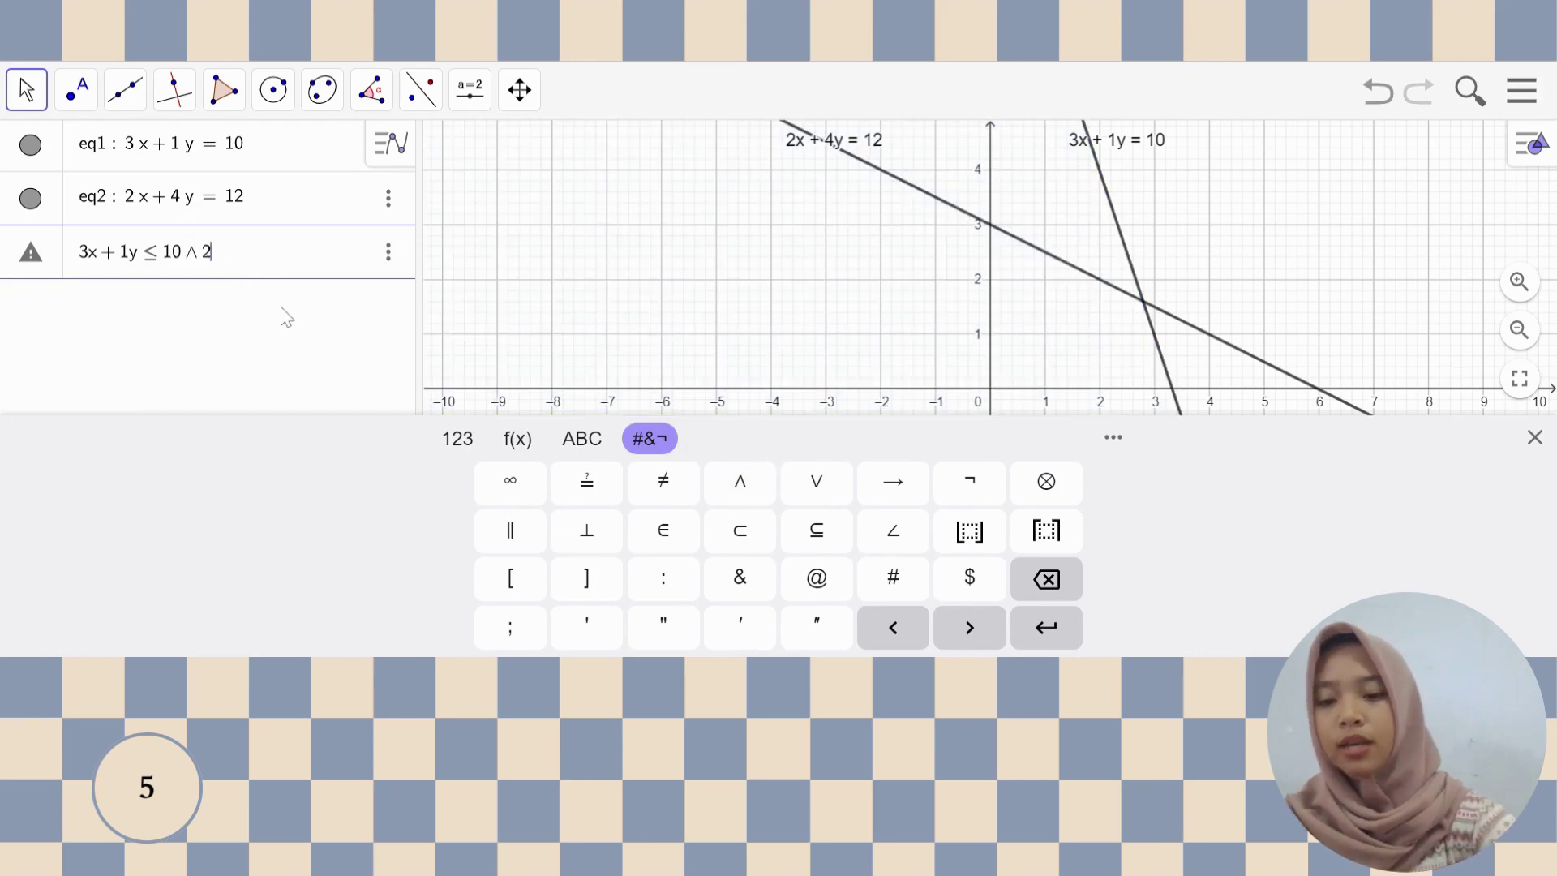
text(x + )
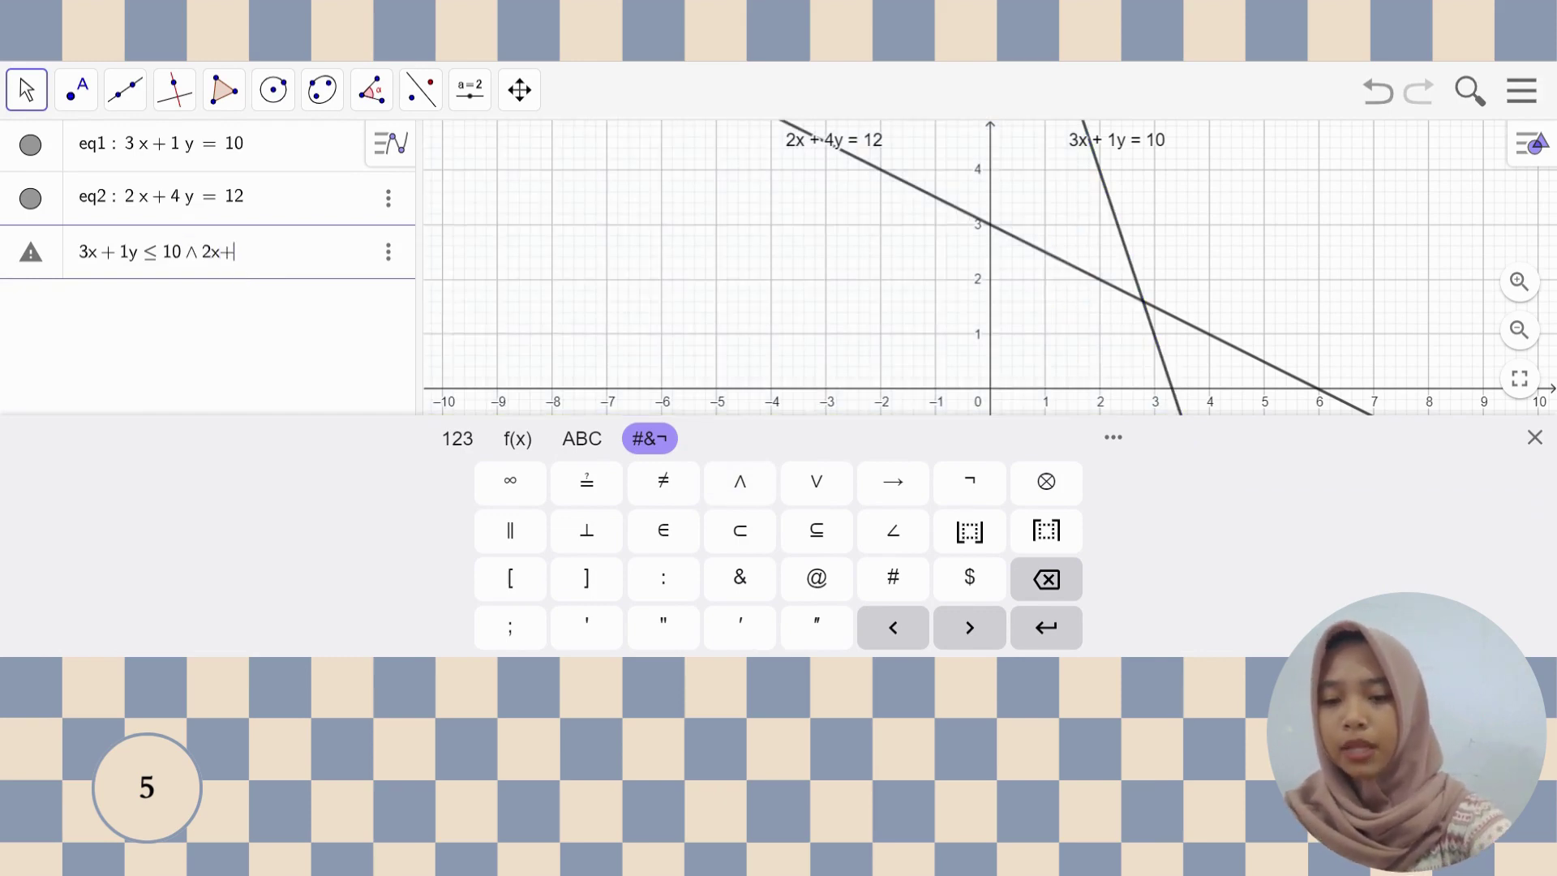
text(4y)
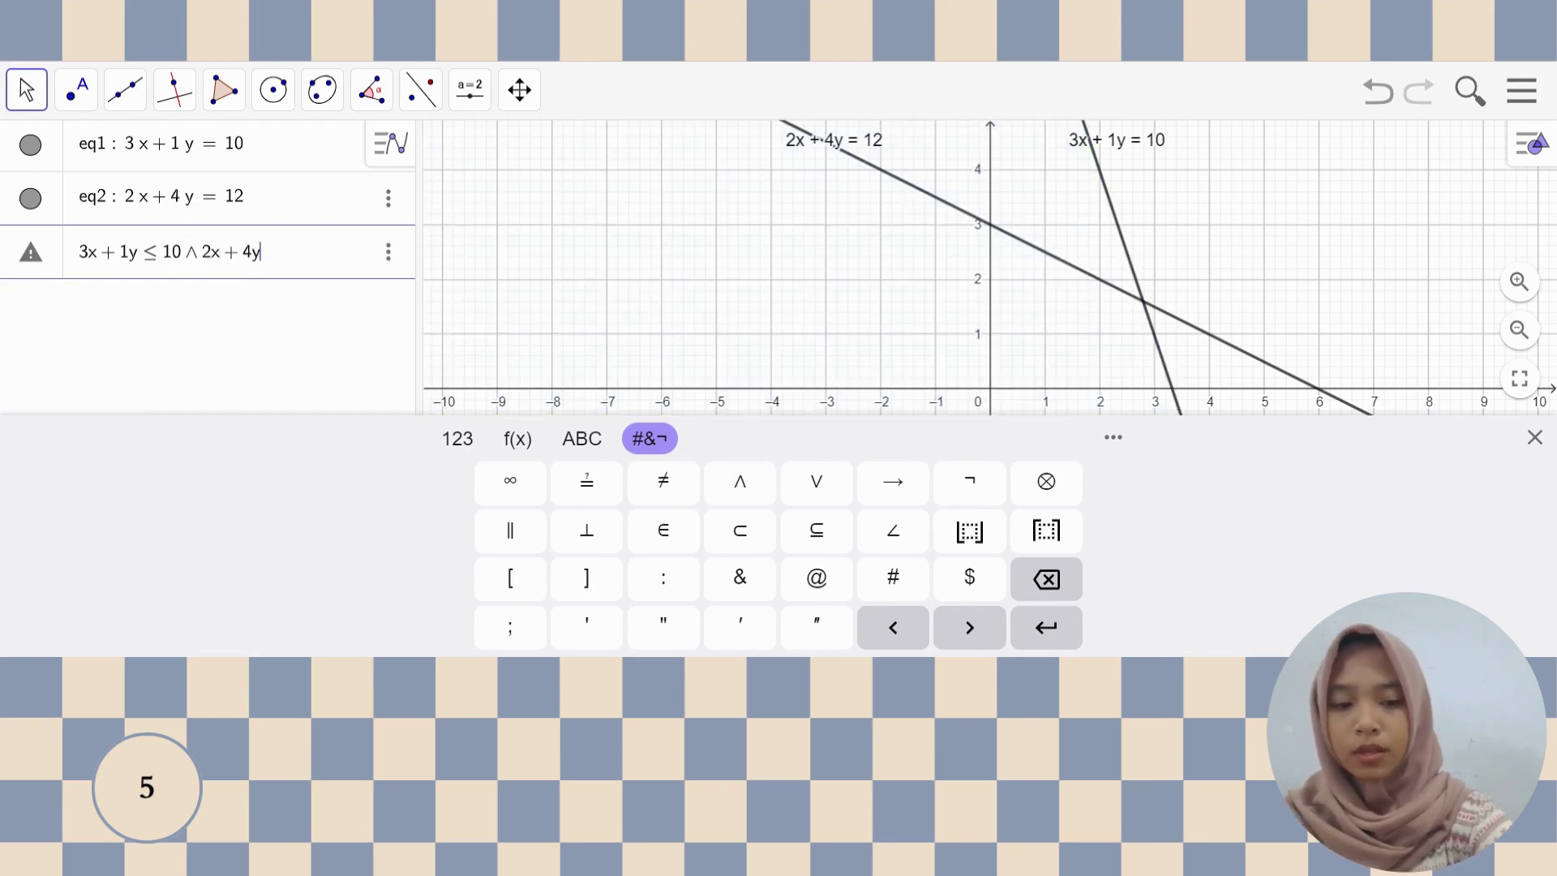
text( ≤ 12)
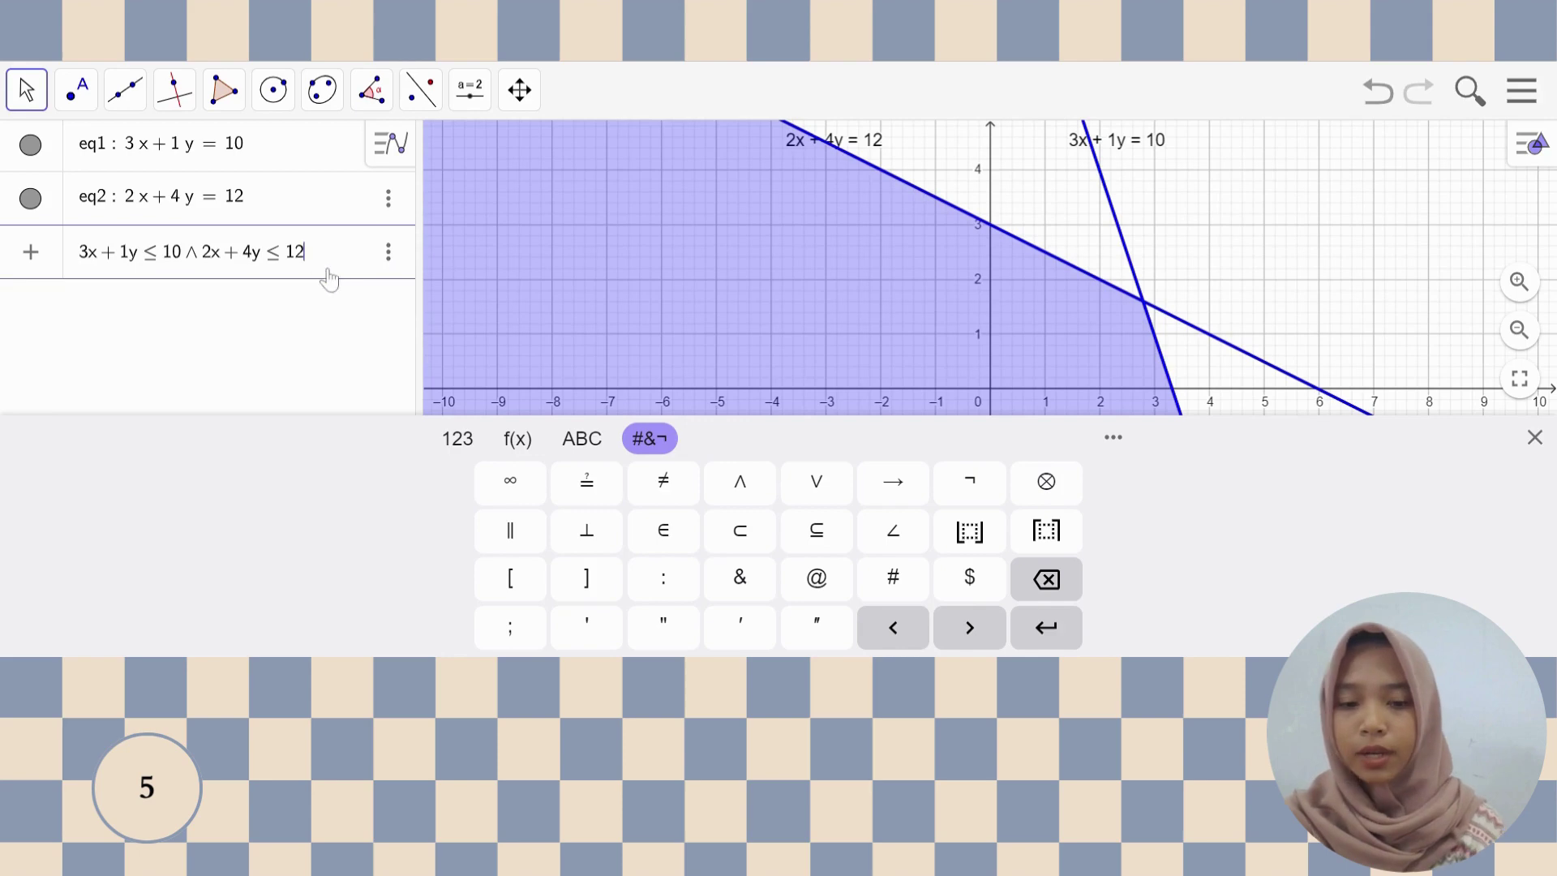
- Extend the inequality with ∧ x ≥ 0 ∧ y ≥ 0 and plot the region
click(740, 481)
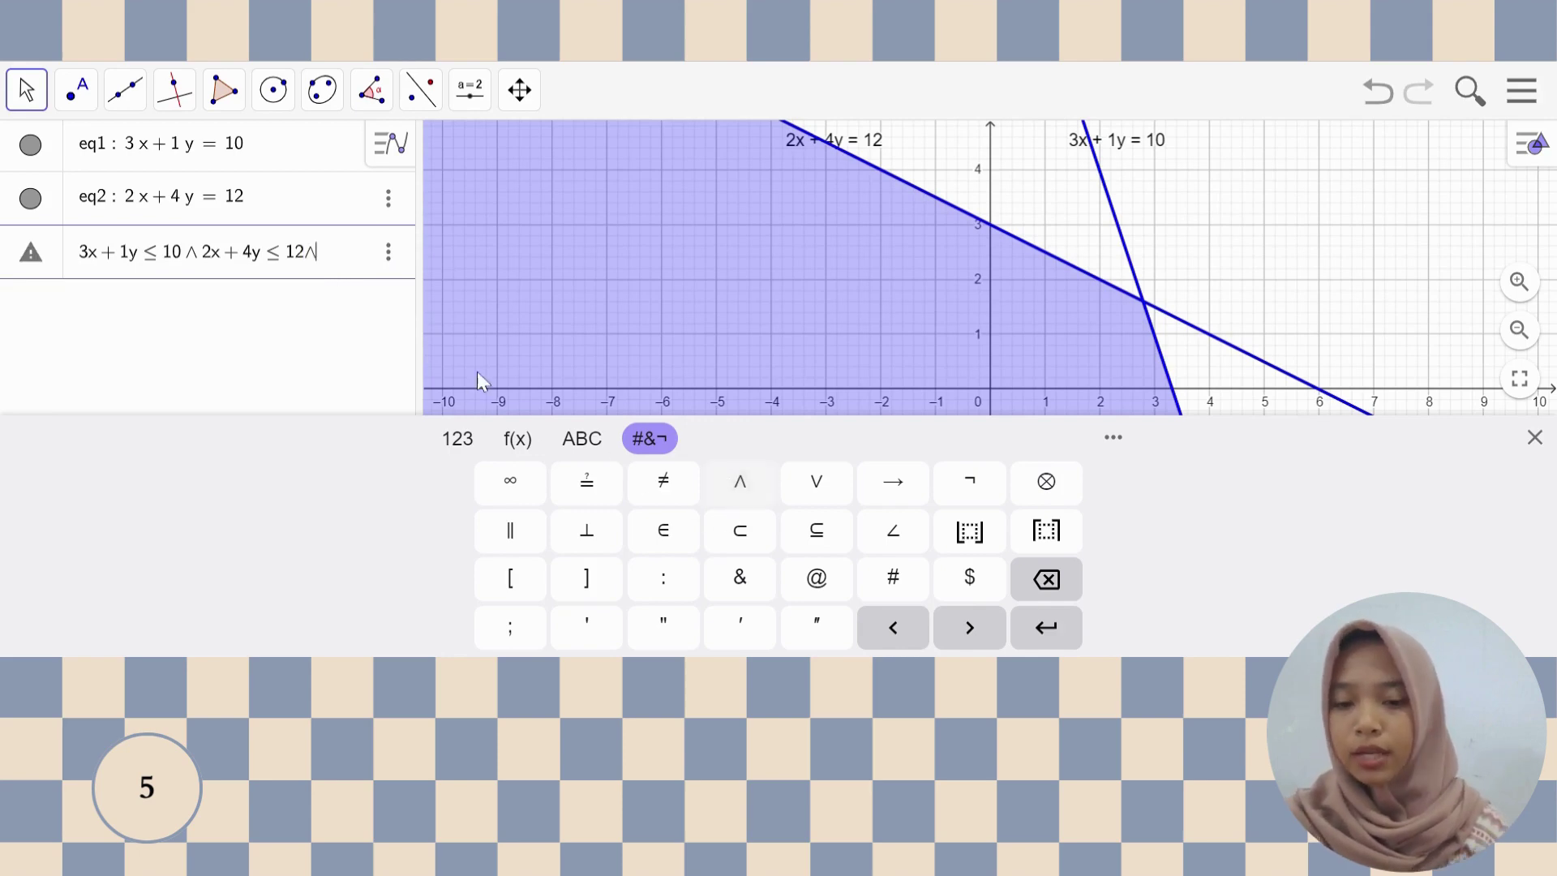
text(x>)
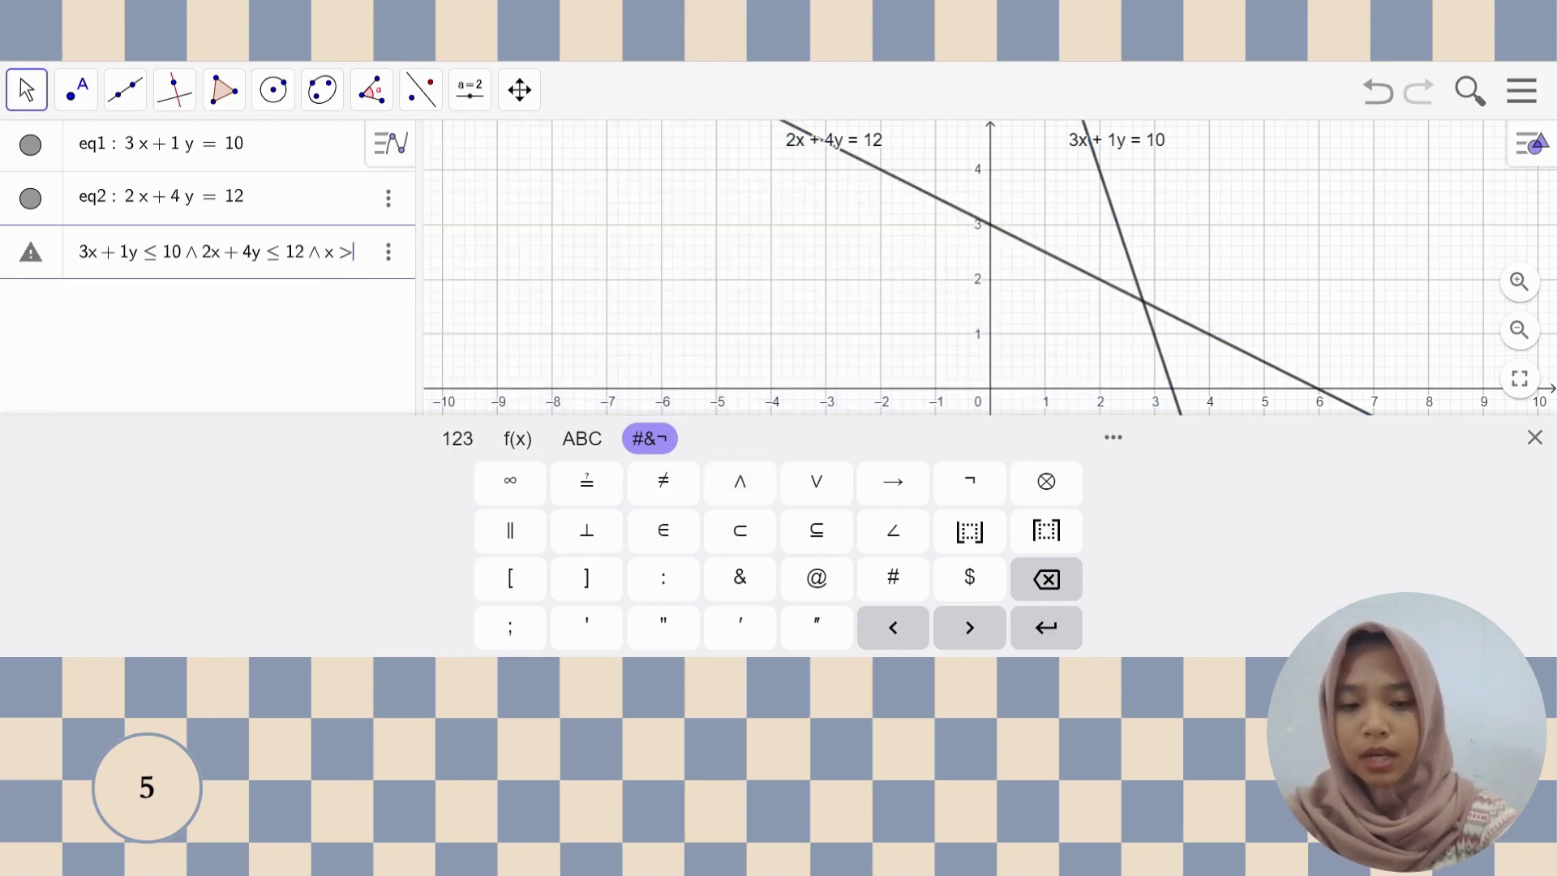
text(0)
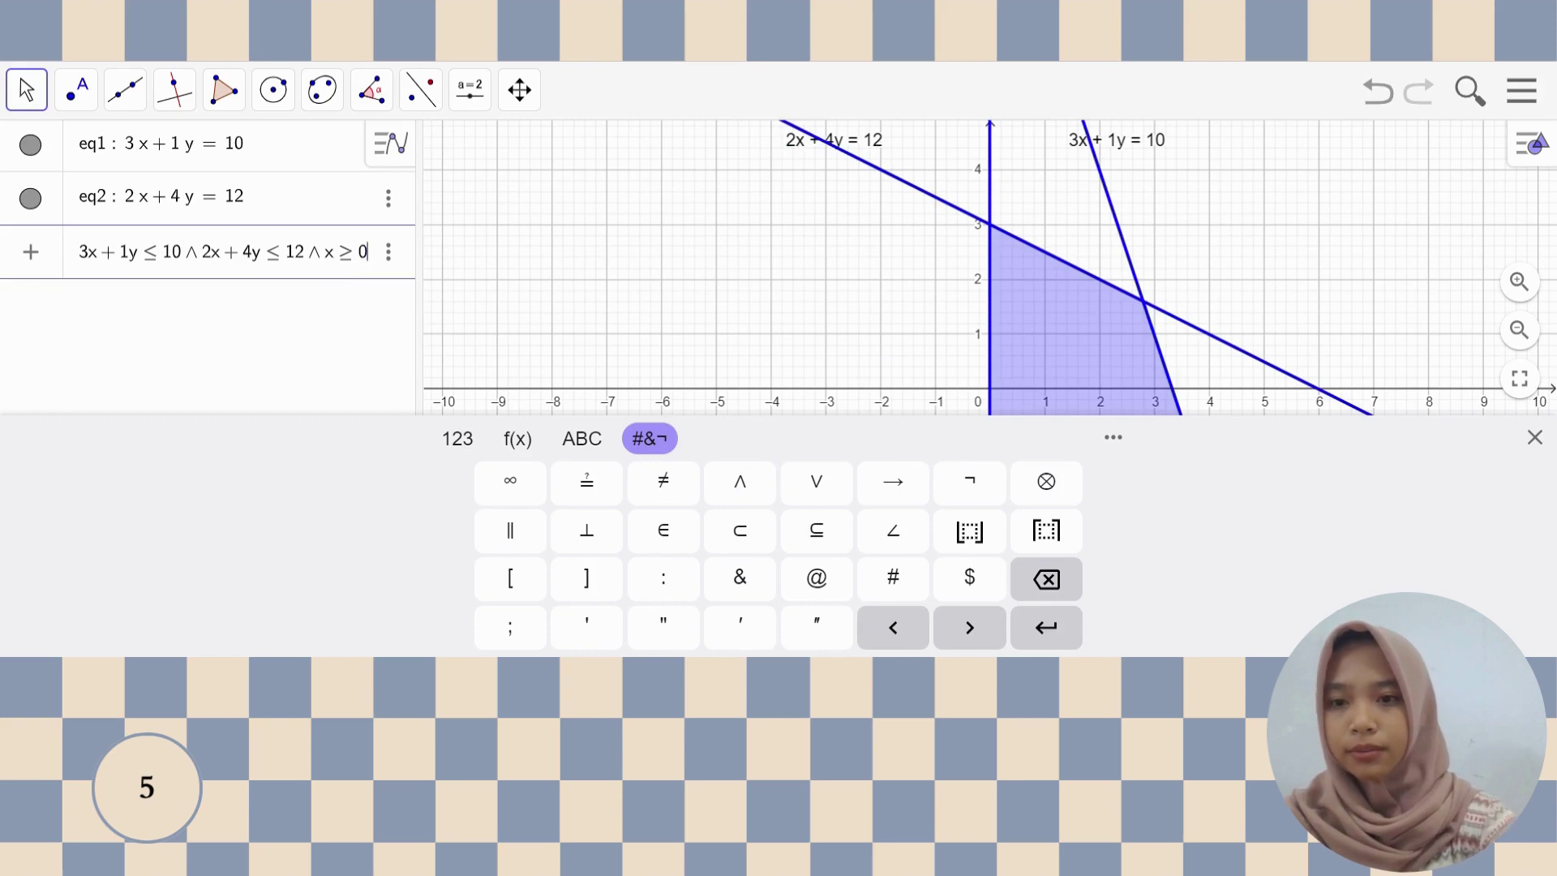
click(740, 481)
text(y)
text(>0)
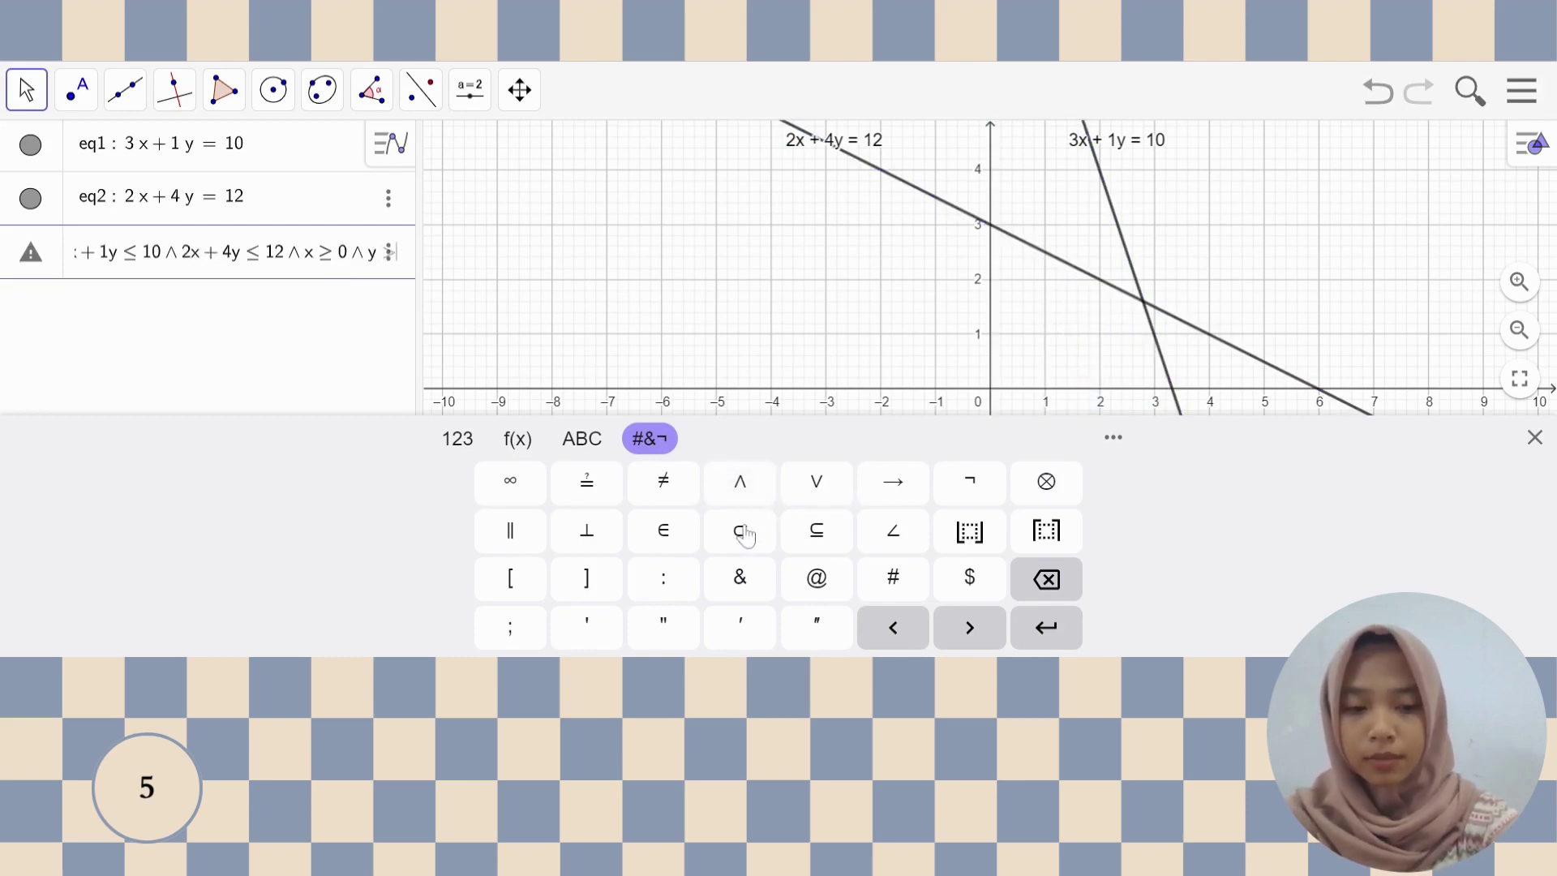
key(Return)
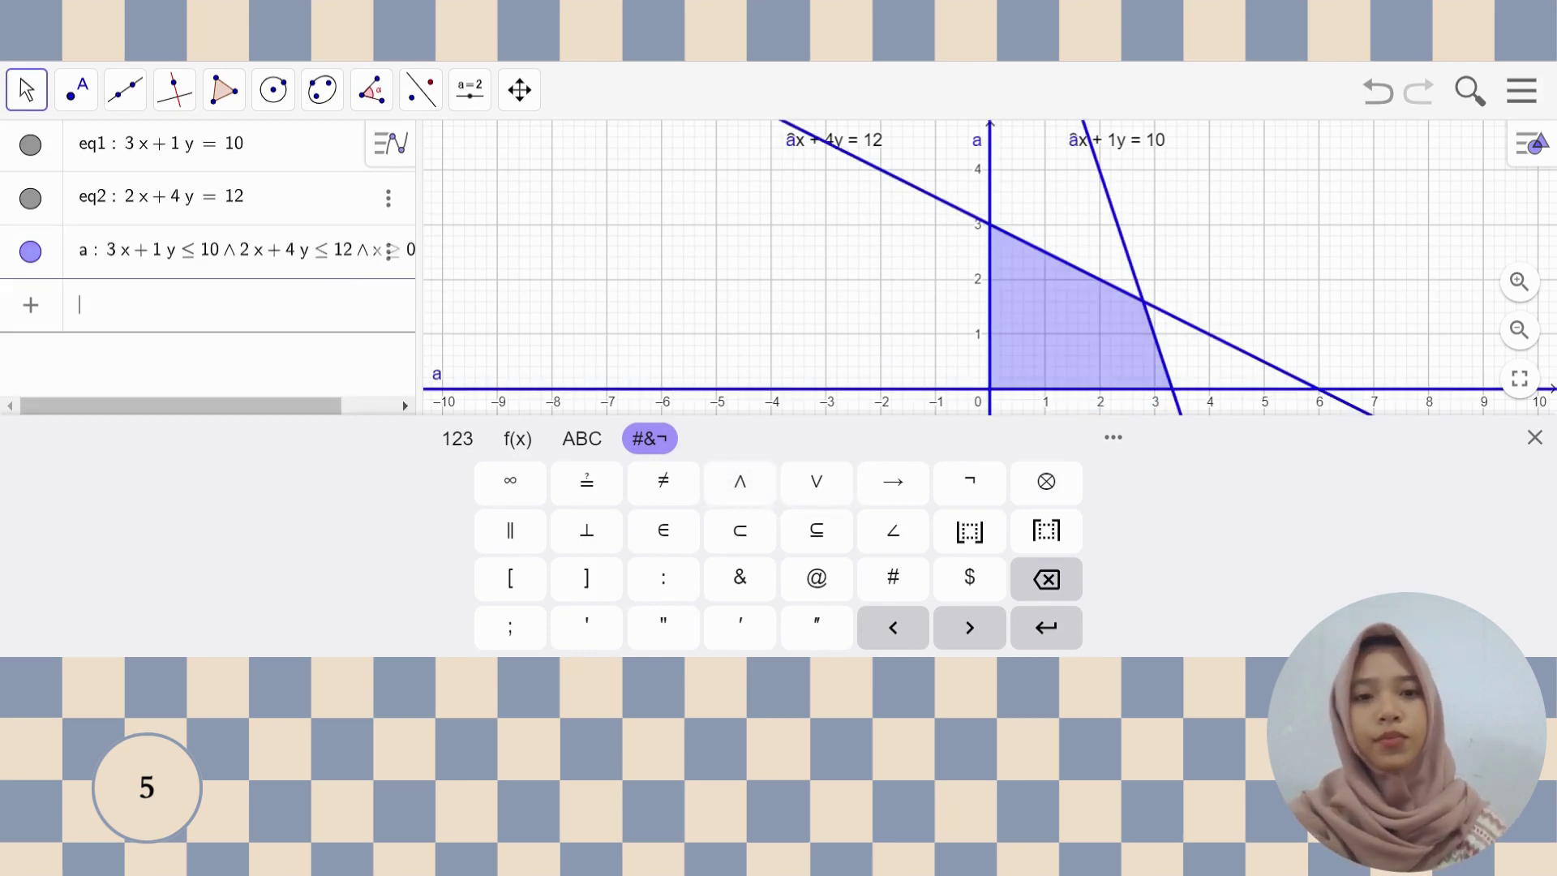
click(1533, 439)
- Mark the intersections of the line 3x + 1y = 10 with the x-axis and with the line 2x + 4y = 12
scroll(1359, 330, up, 3)
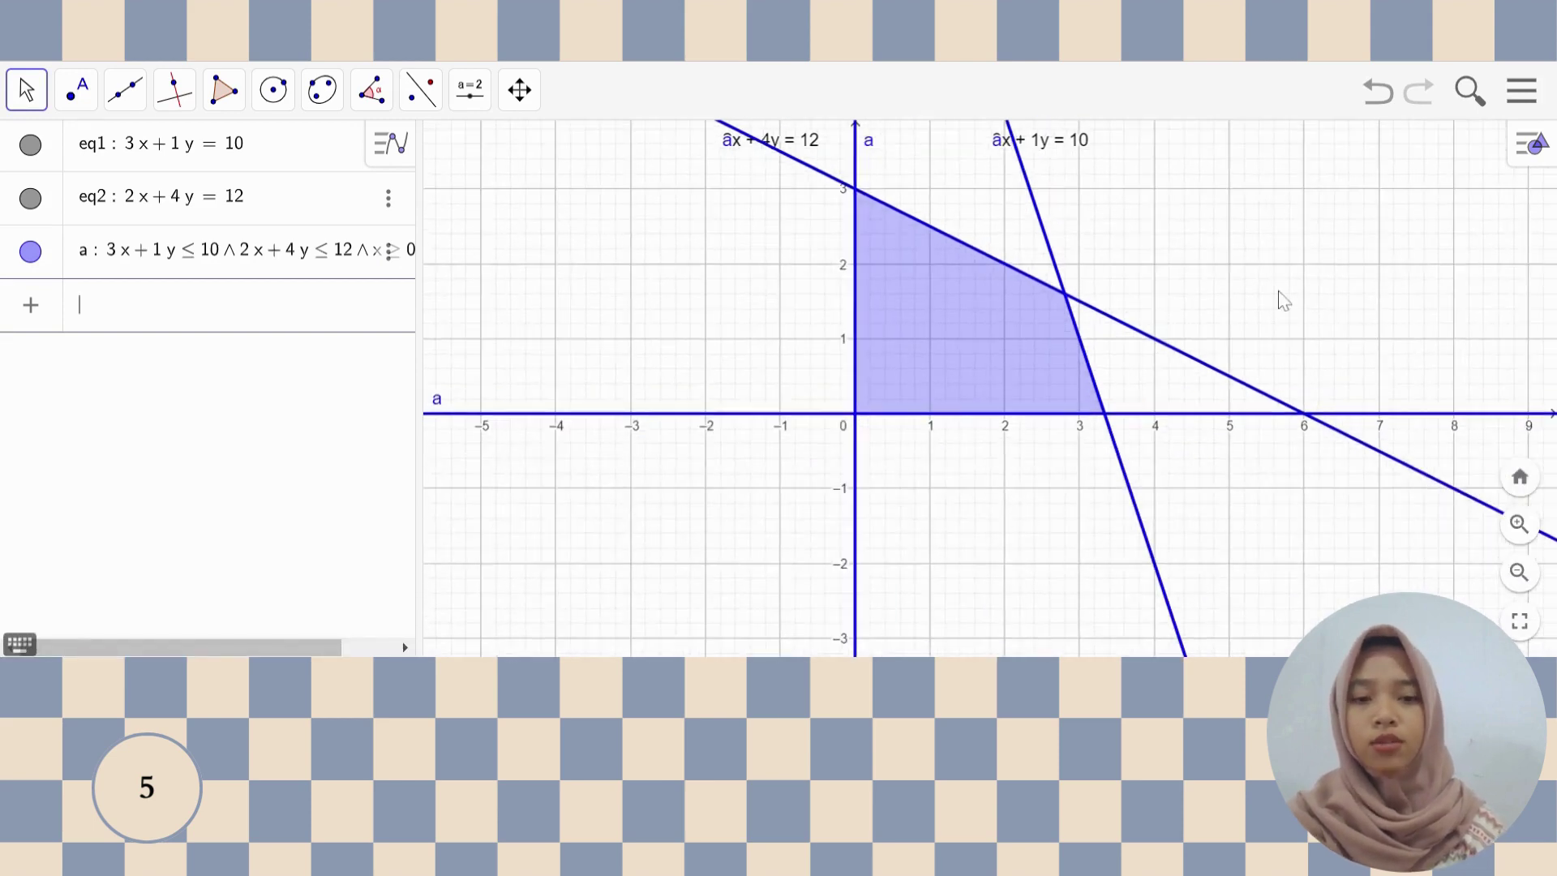
drag(1284, 300, 1303, 362)
scroll(1282, 333, down, 2)
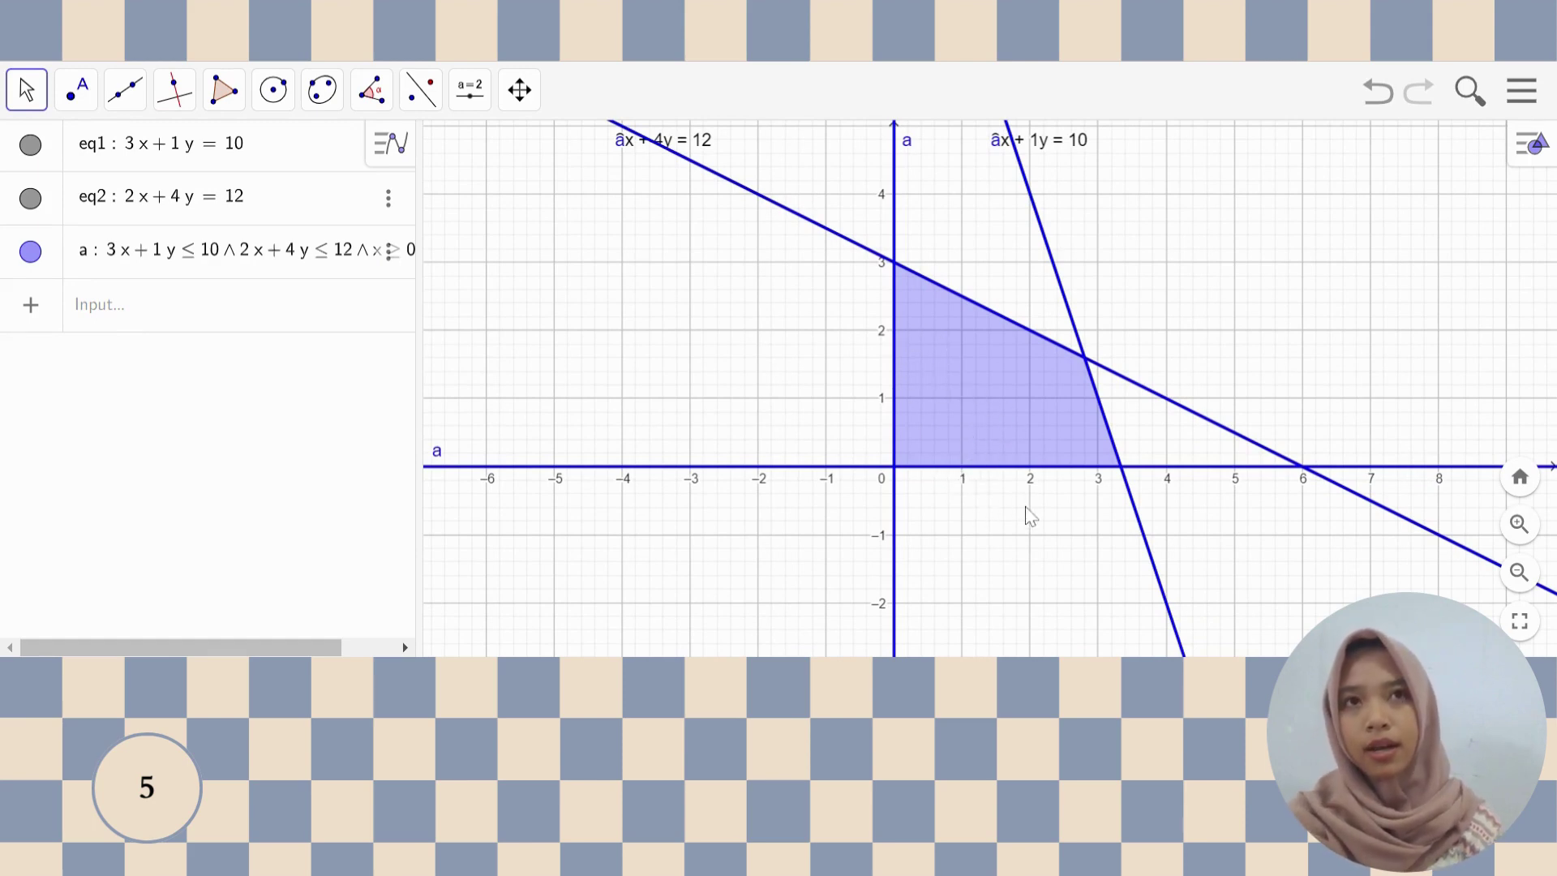
click(991, 409)
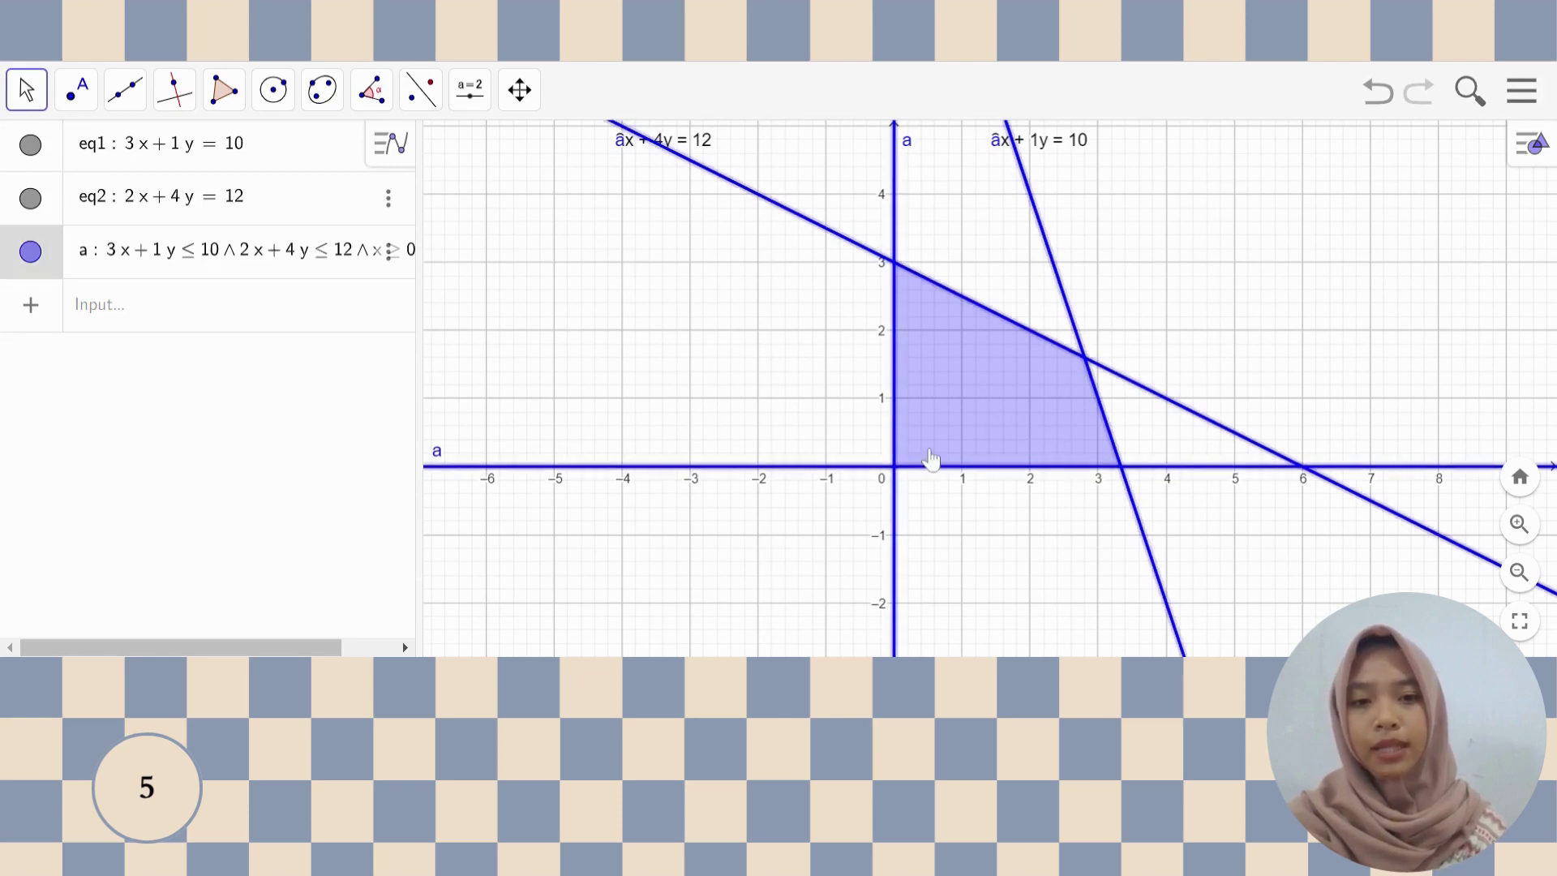
drag(1175, 306, 1146, 337)
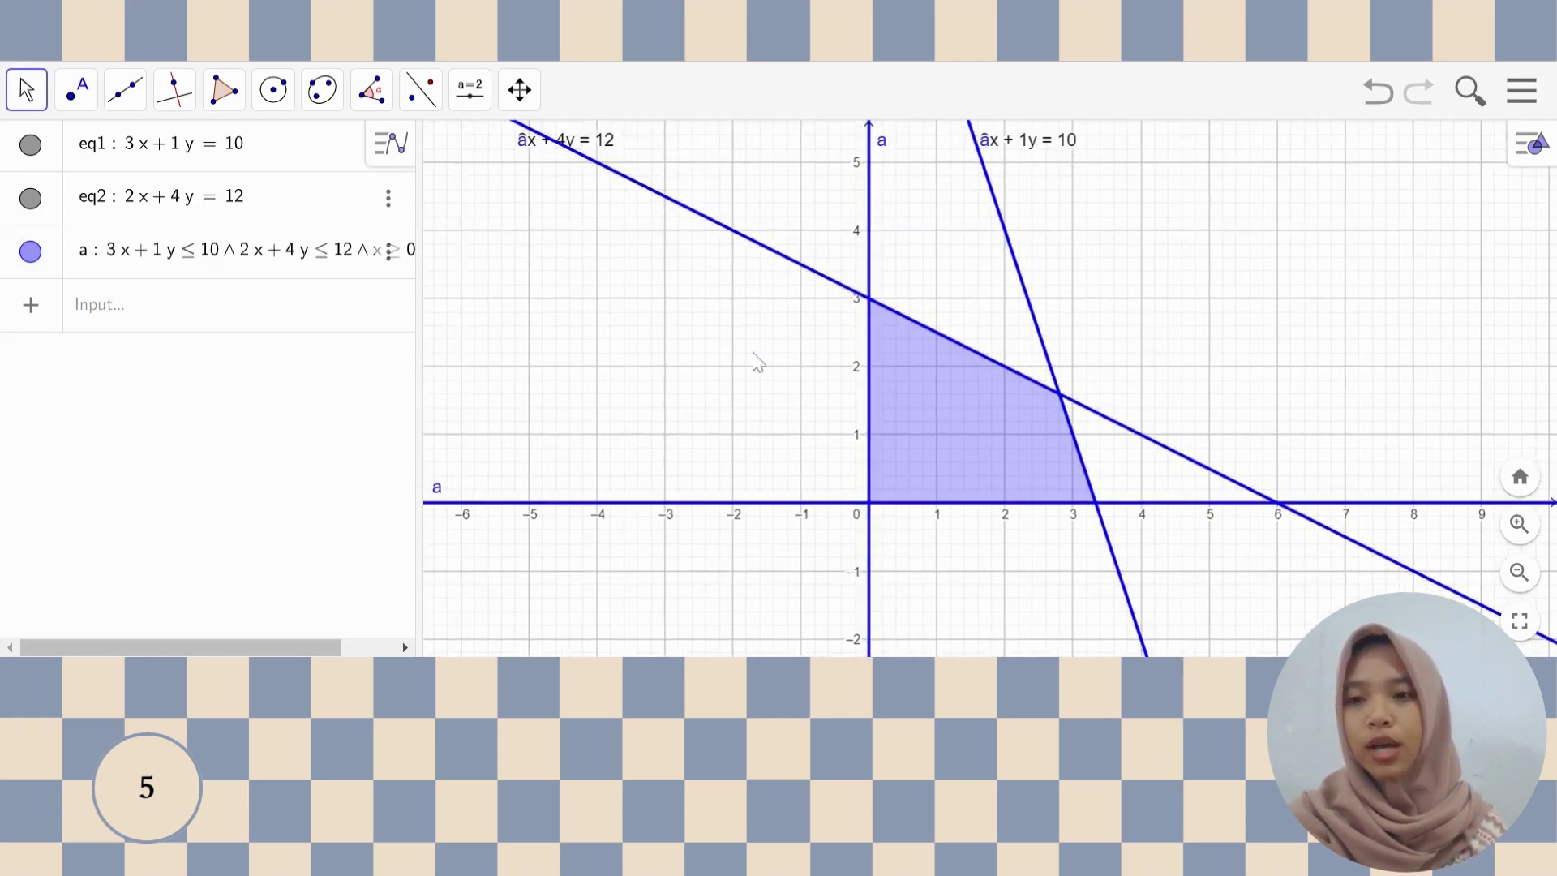
click(76, 90)
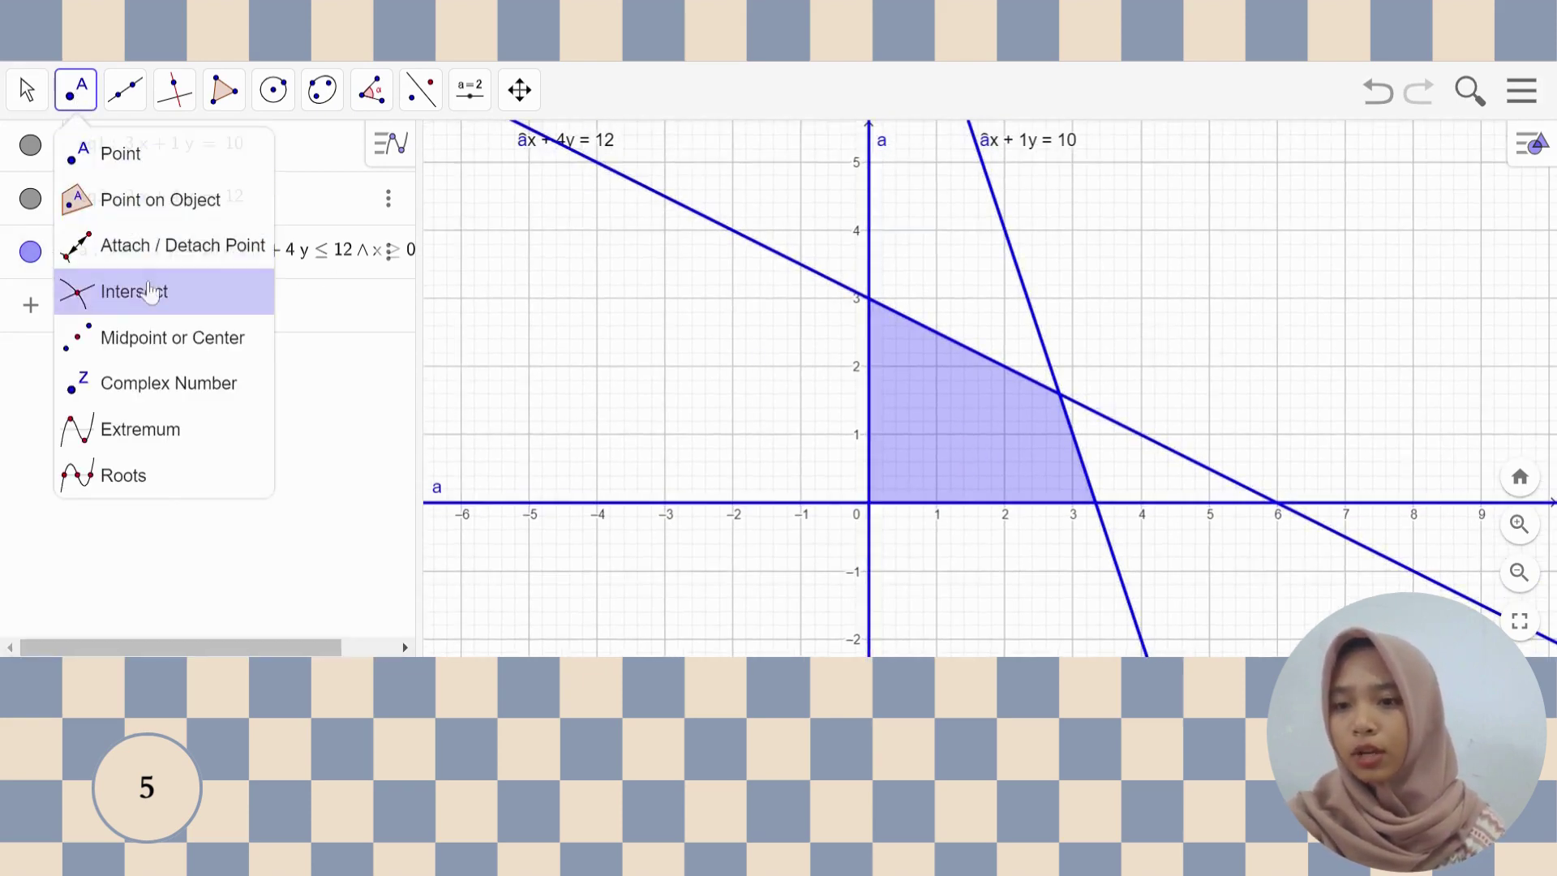
click(151, 292)
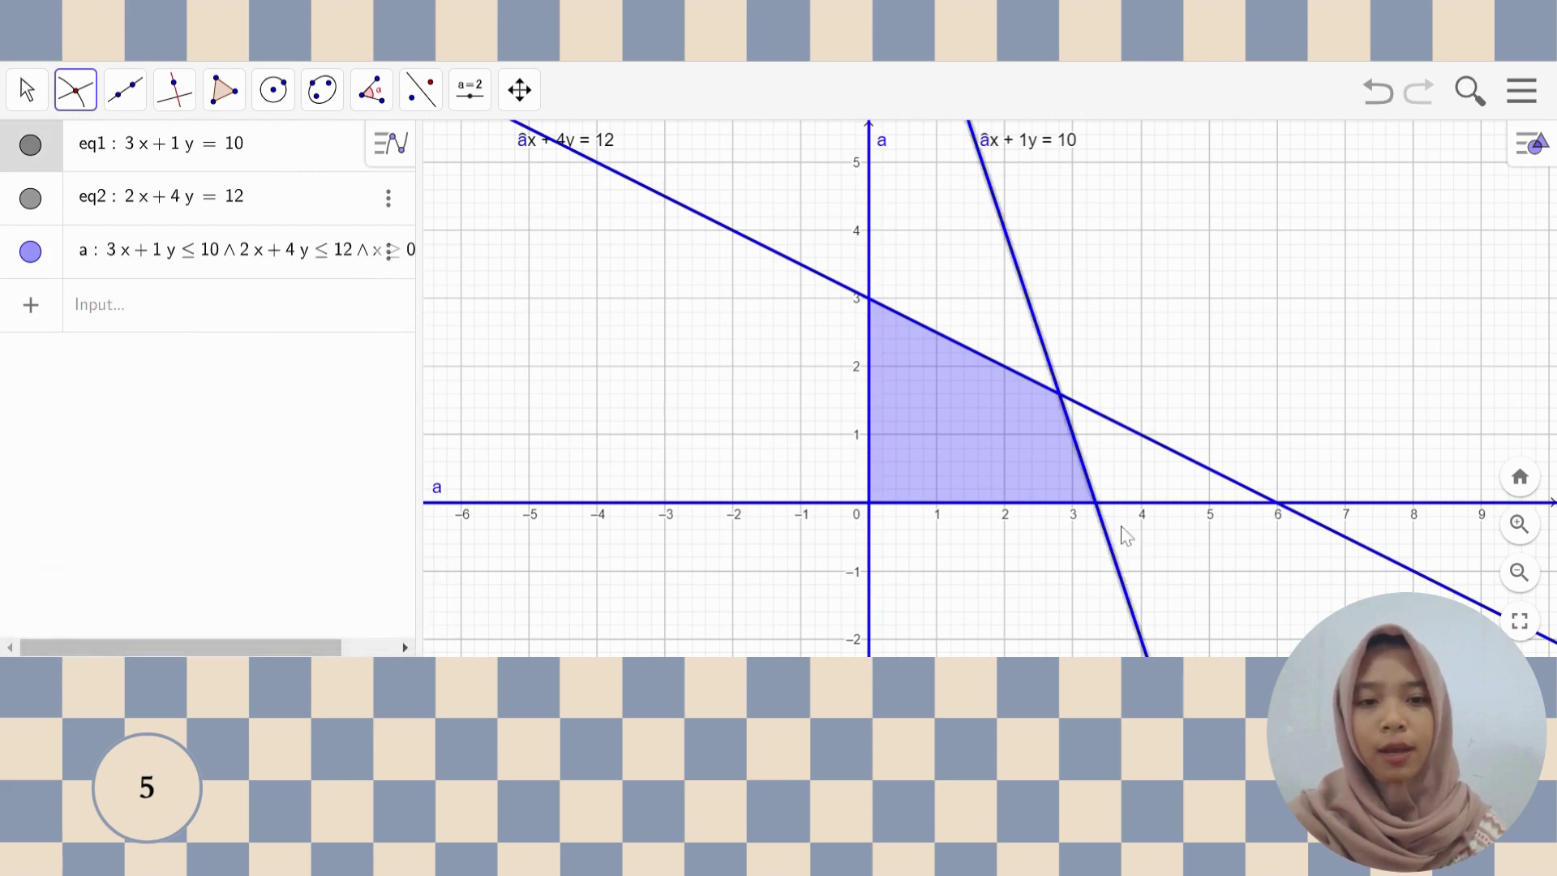
click(1097, 504)
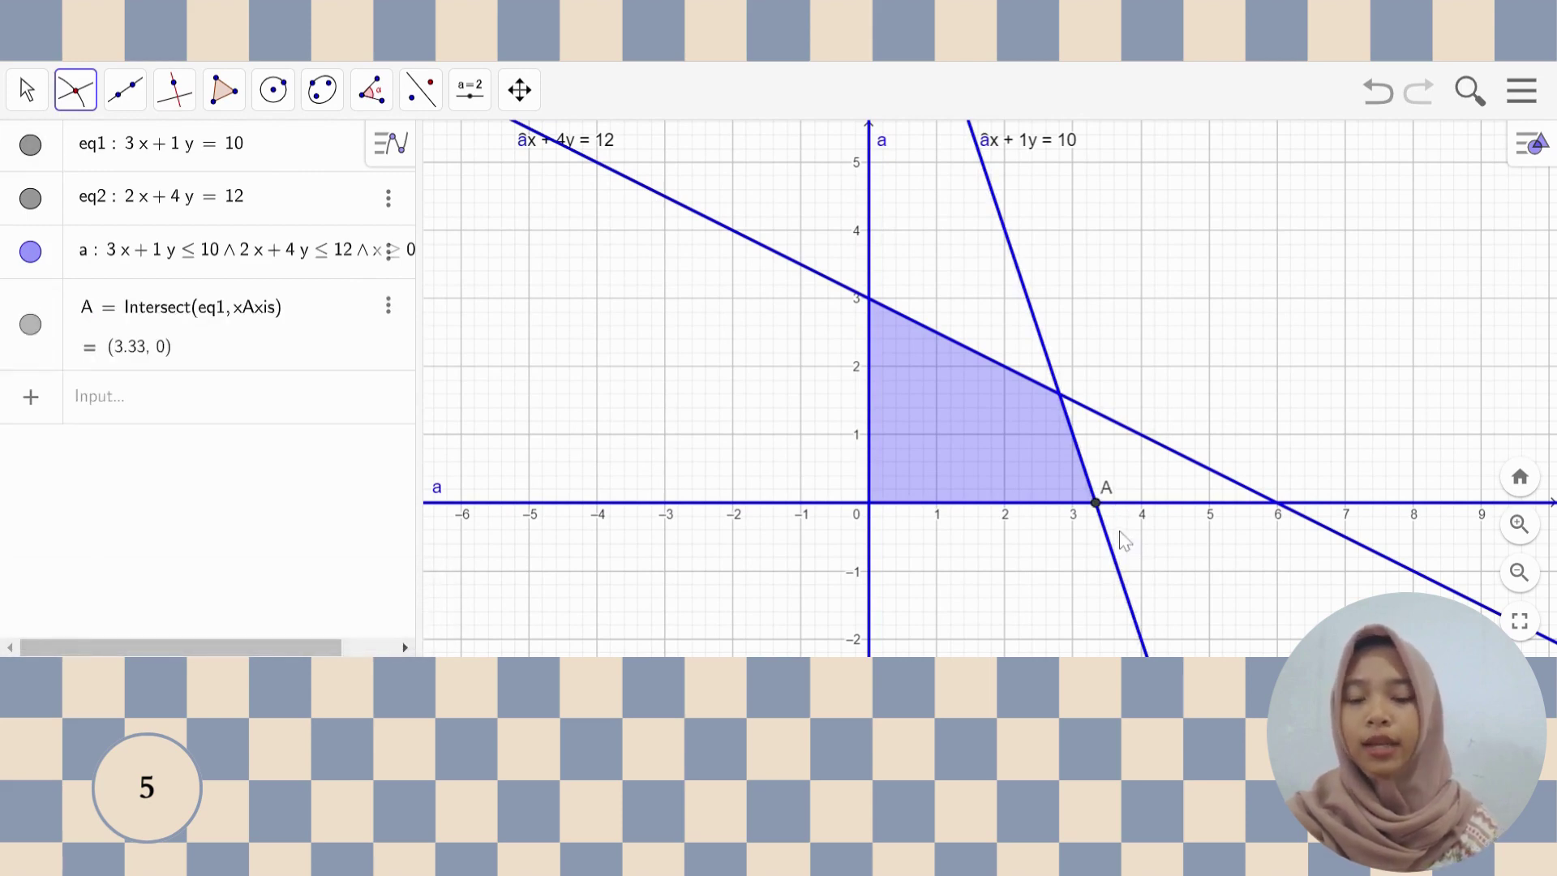
click(1098, 422)
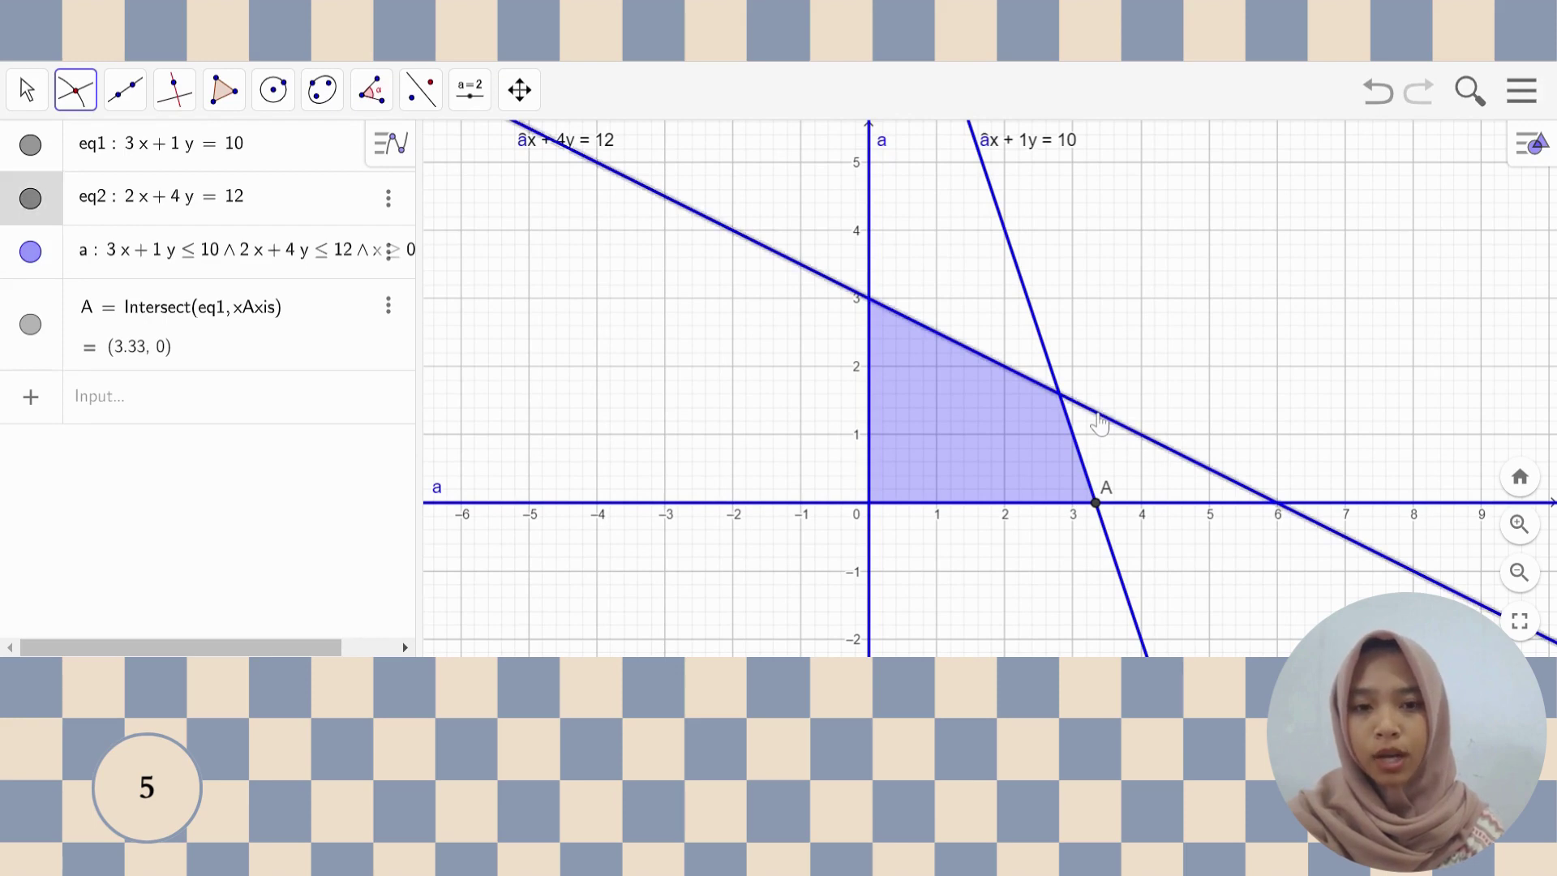
click(1056, 381)
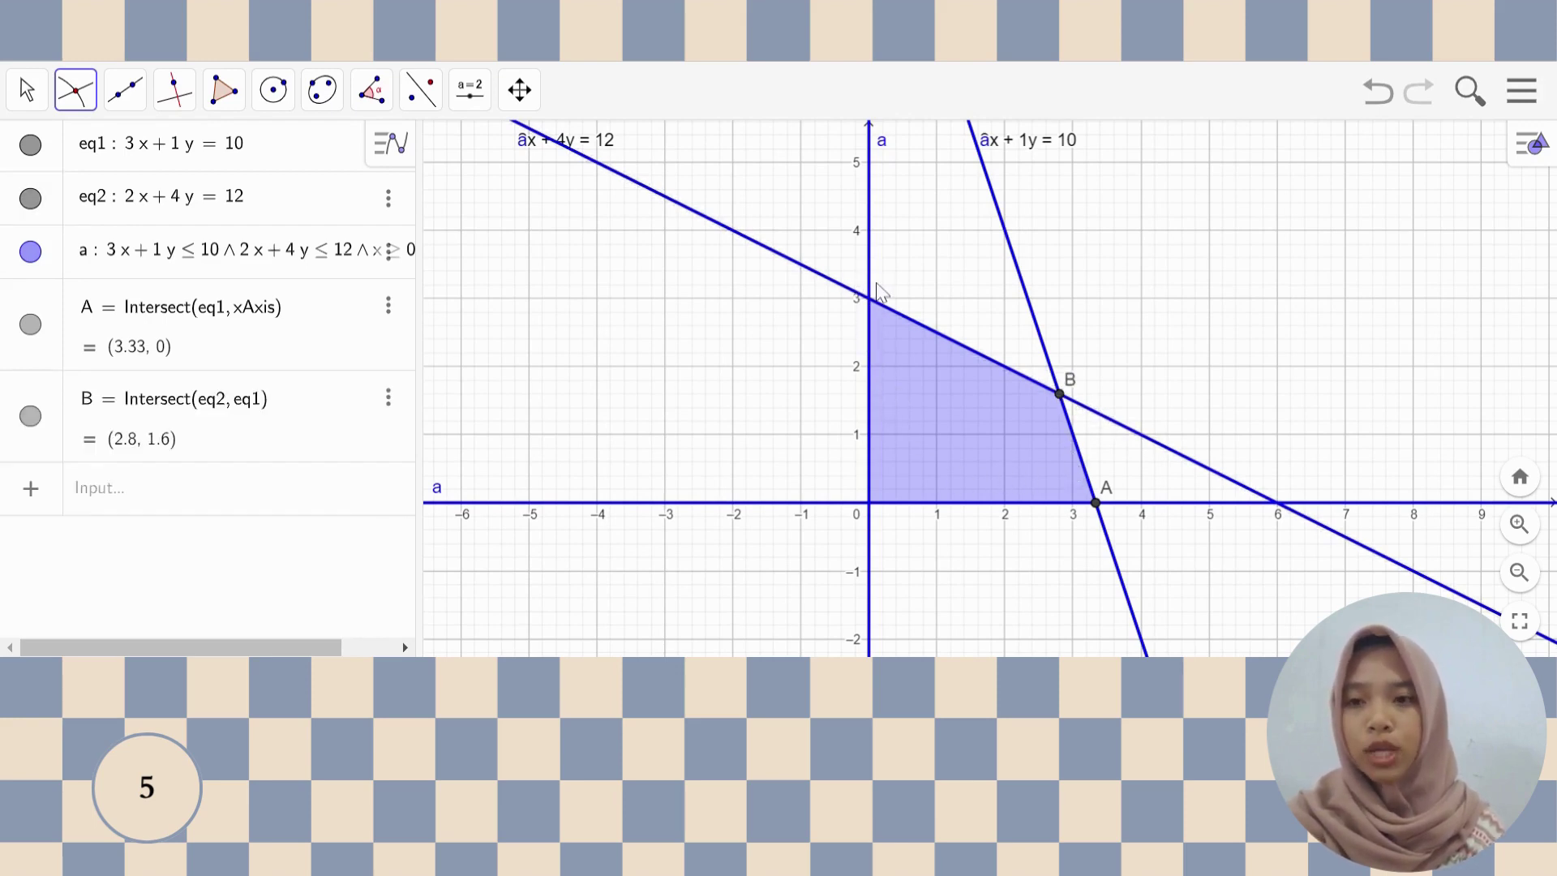
- Mark the intersection of the line 2x + 4y = 12 with the y-axis and the intersection of the two axes
click(785, 270)
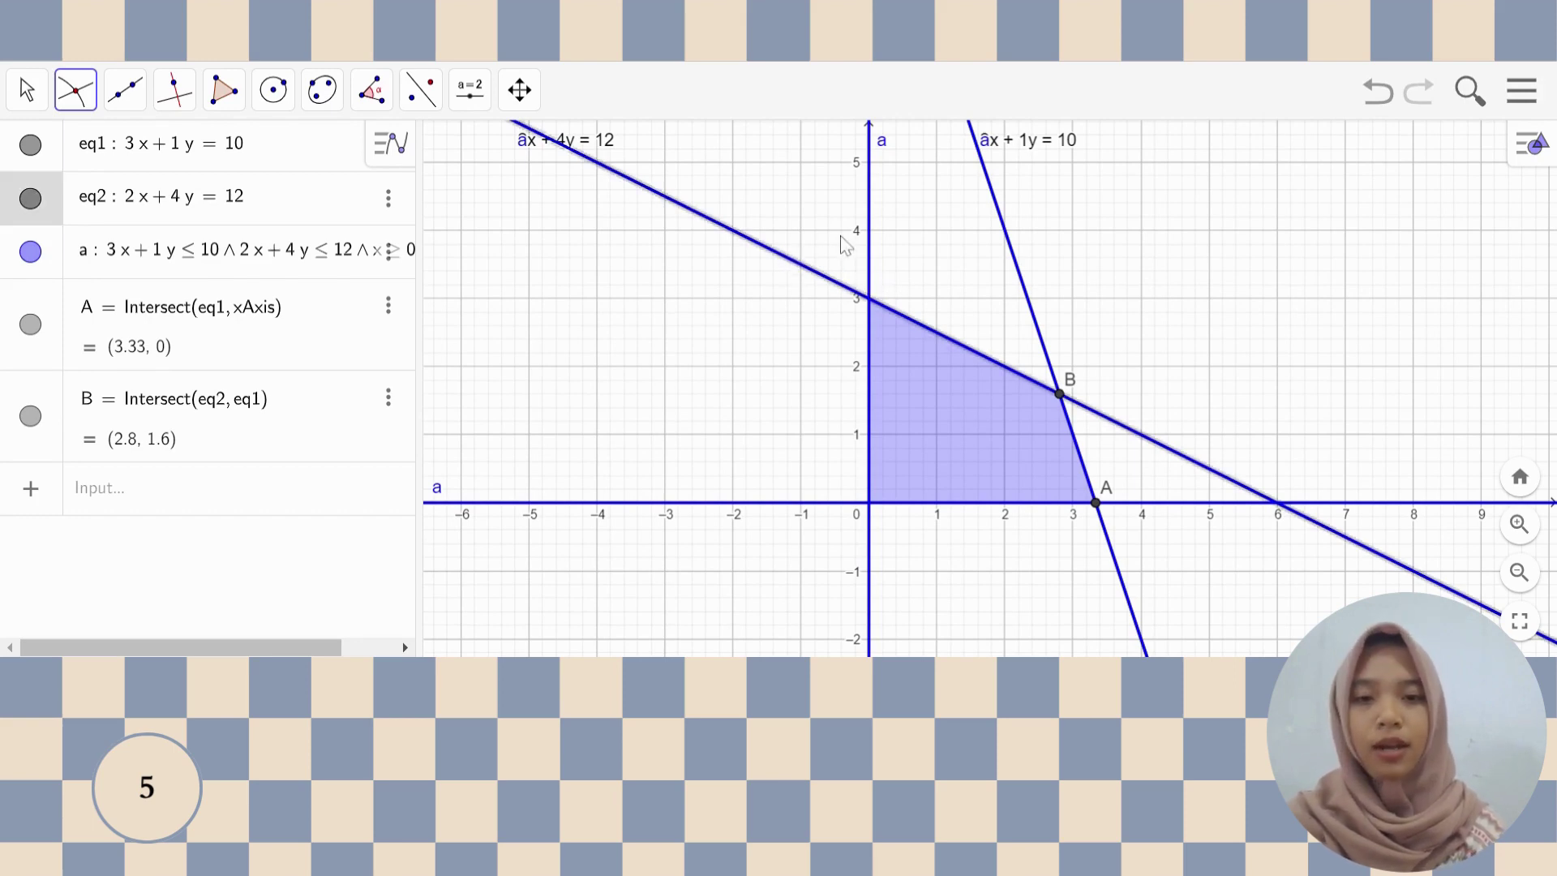
click(871, 278)
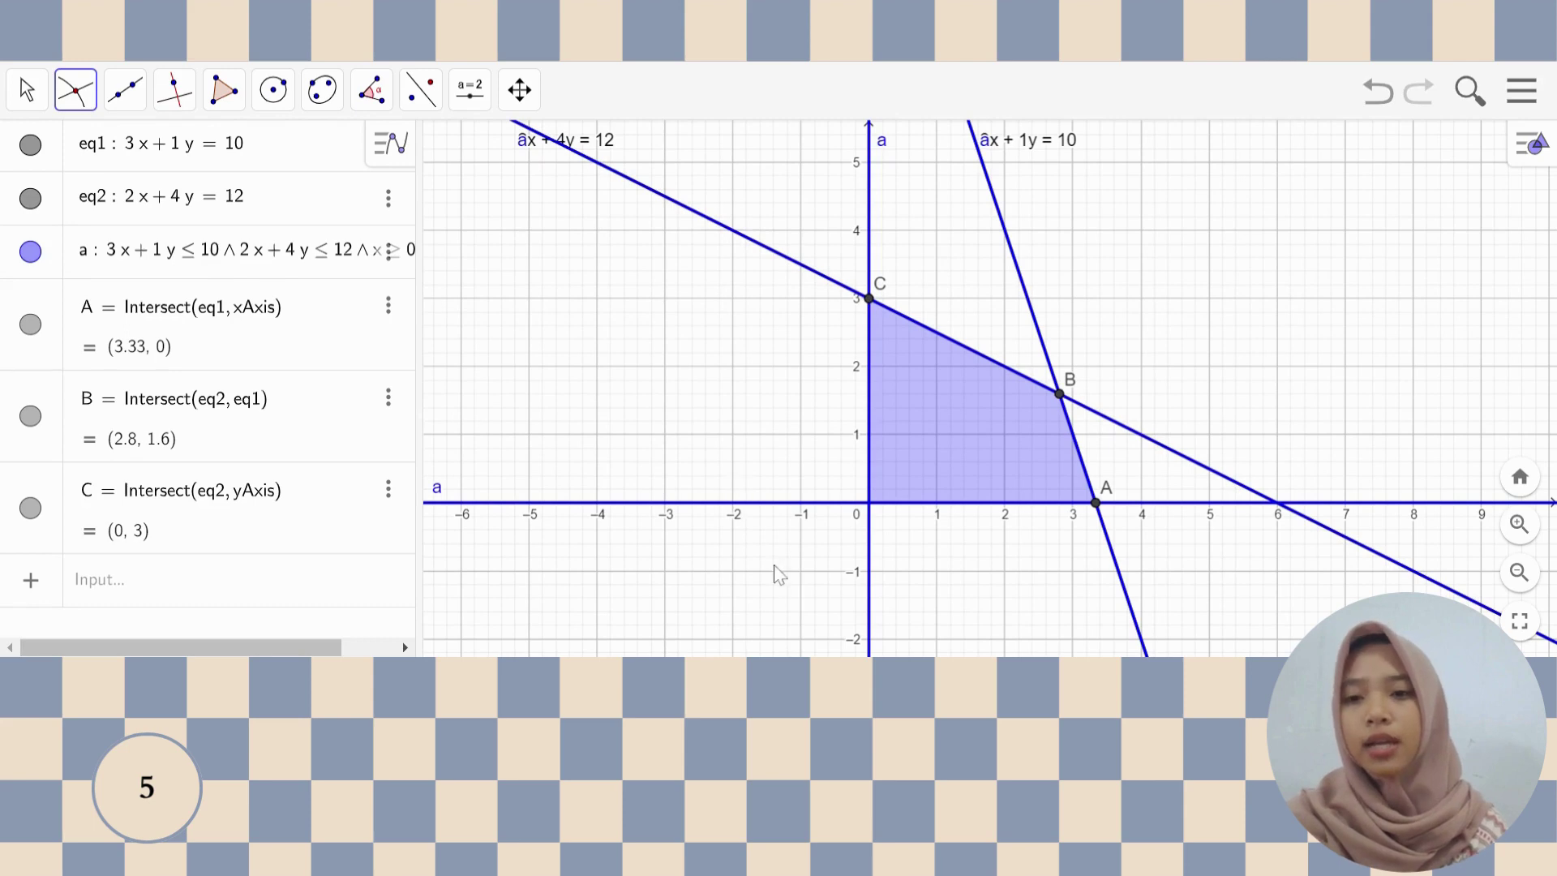
click(787, 505)
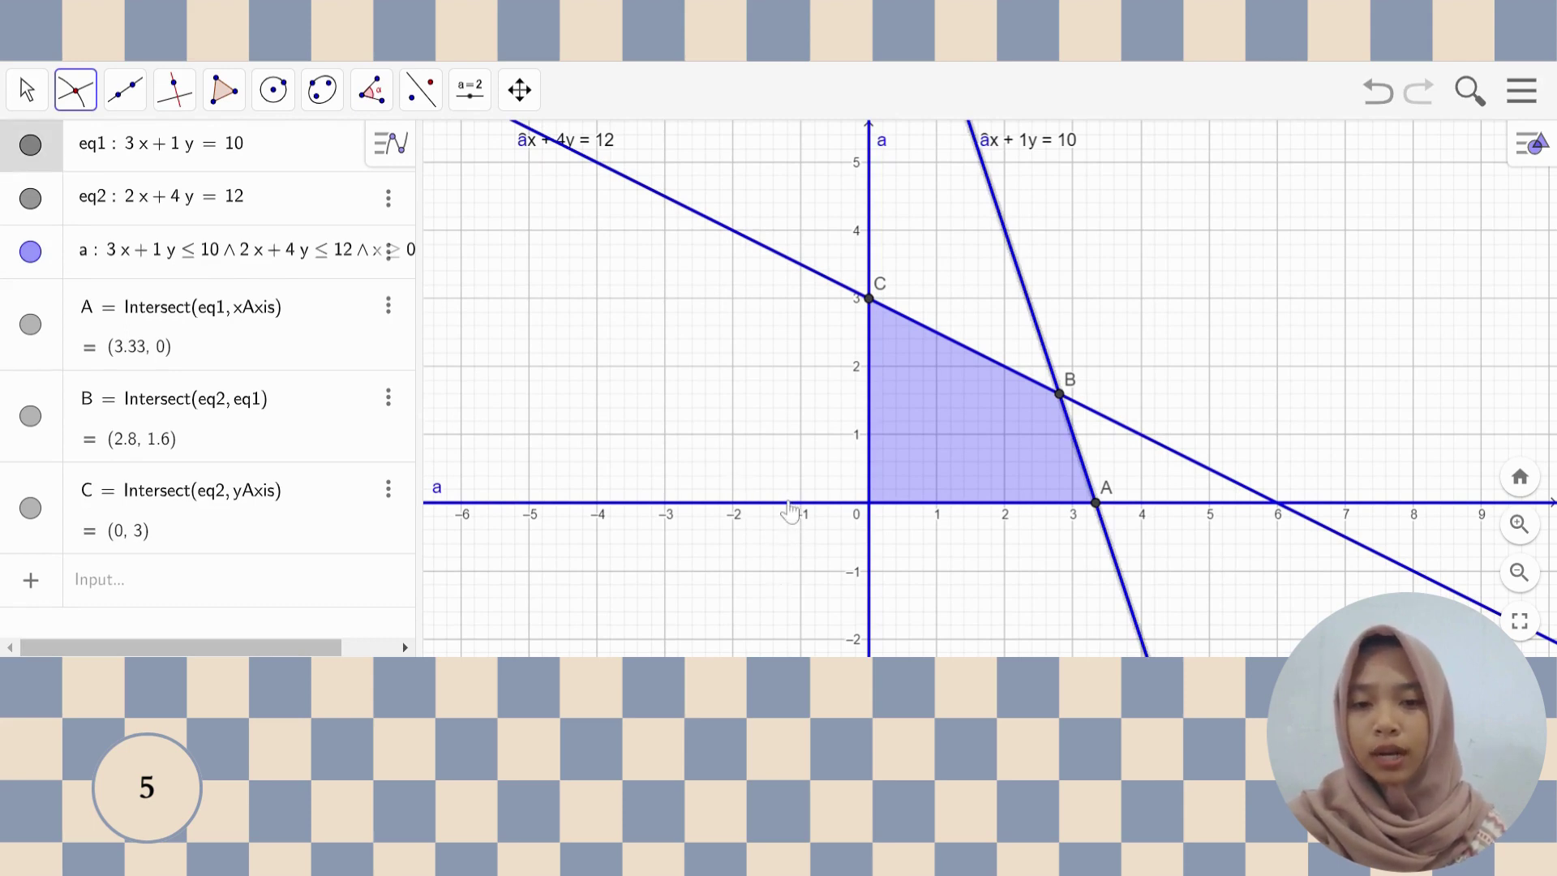
click(868, 544)
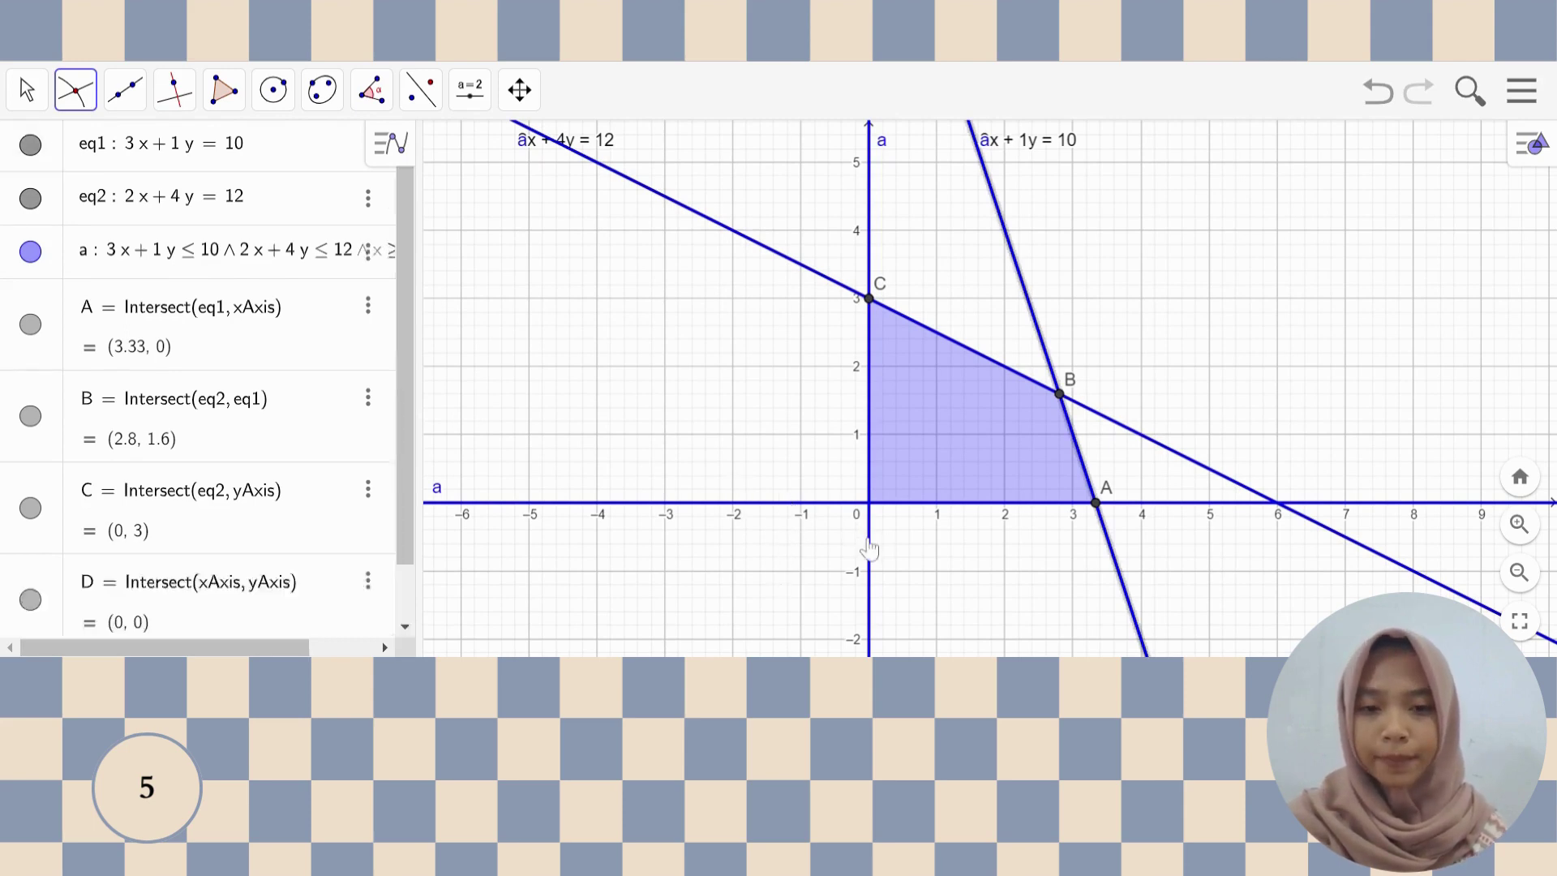
- Define the objective function f(x,y) = 5500x + 8000y as a new expression
click(162, 606)
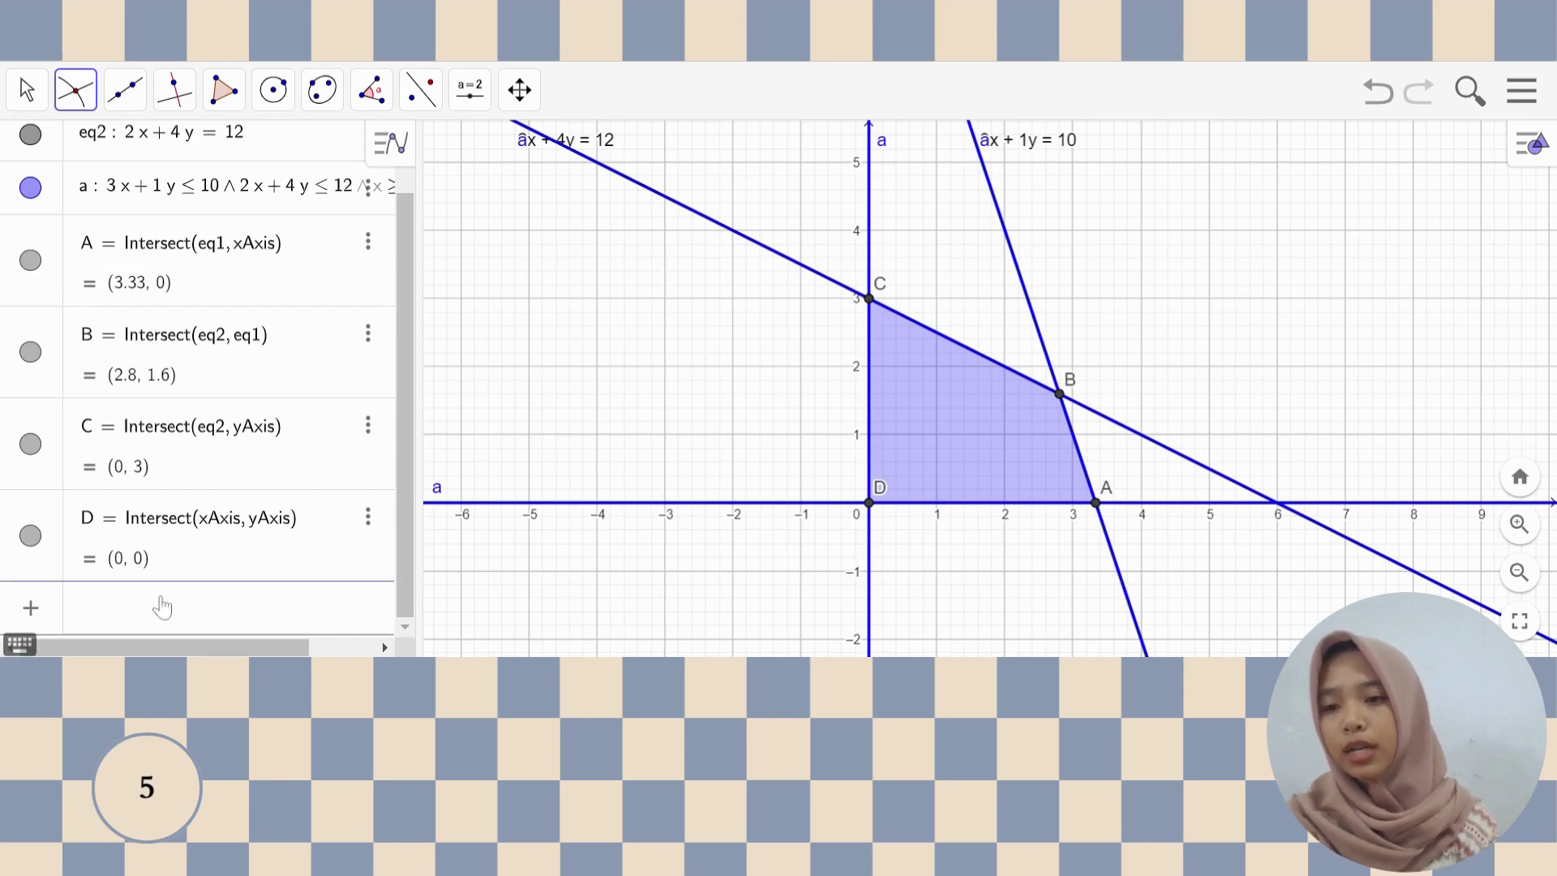
text(f()
text(x, y) )
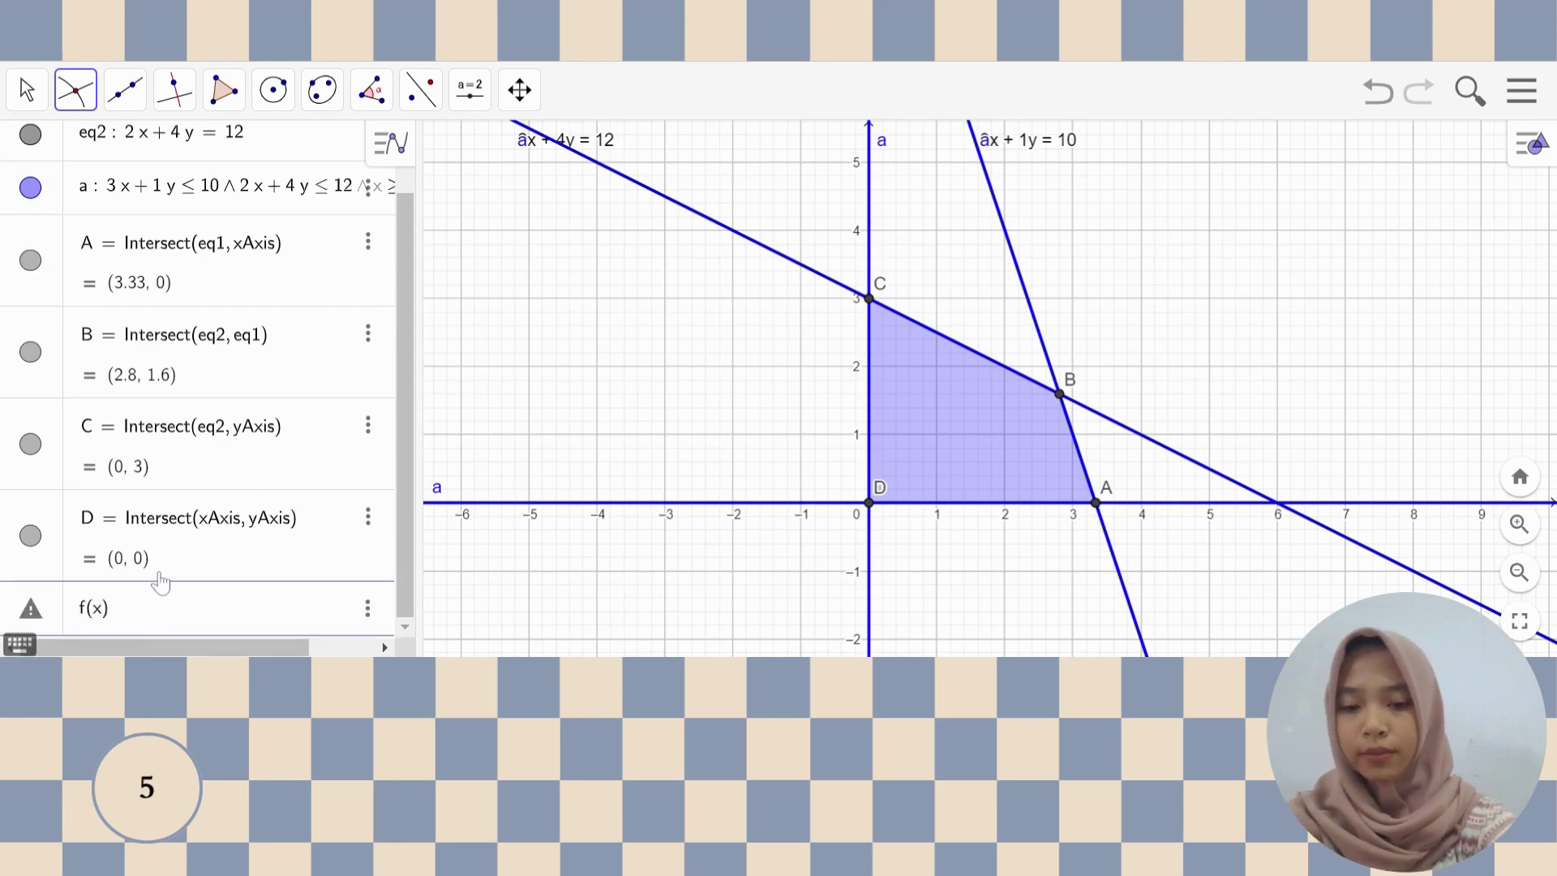
text(=)
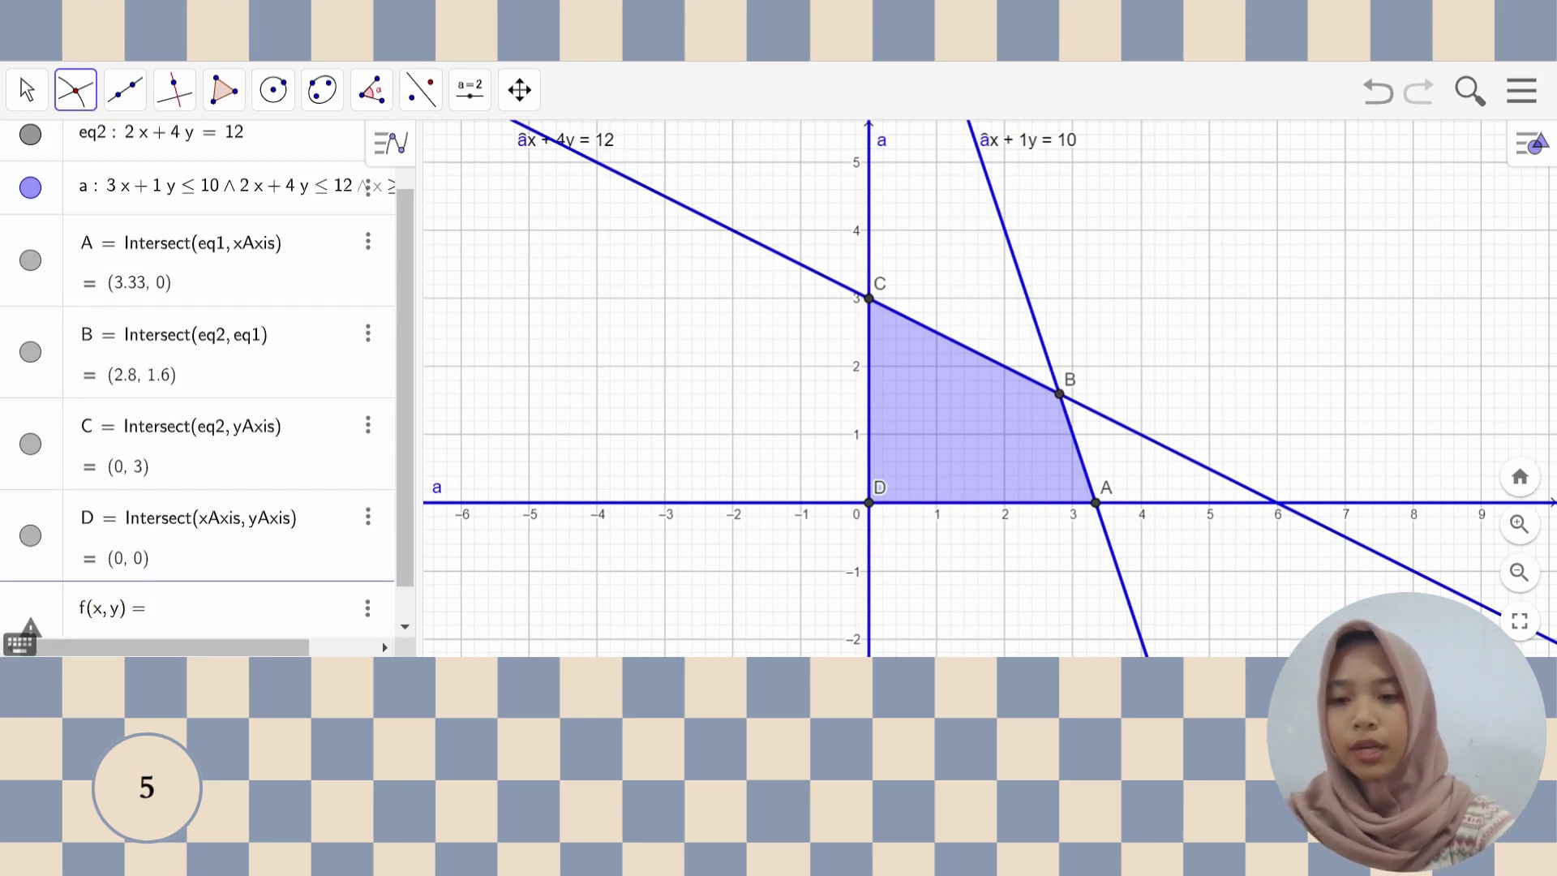
text( 5500 x )
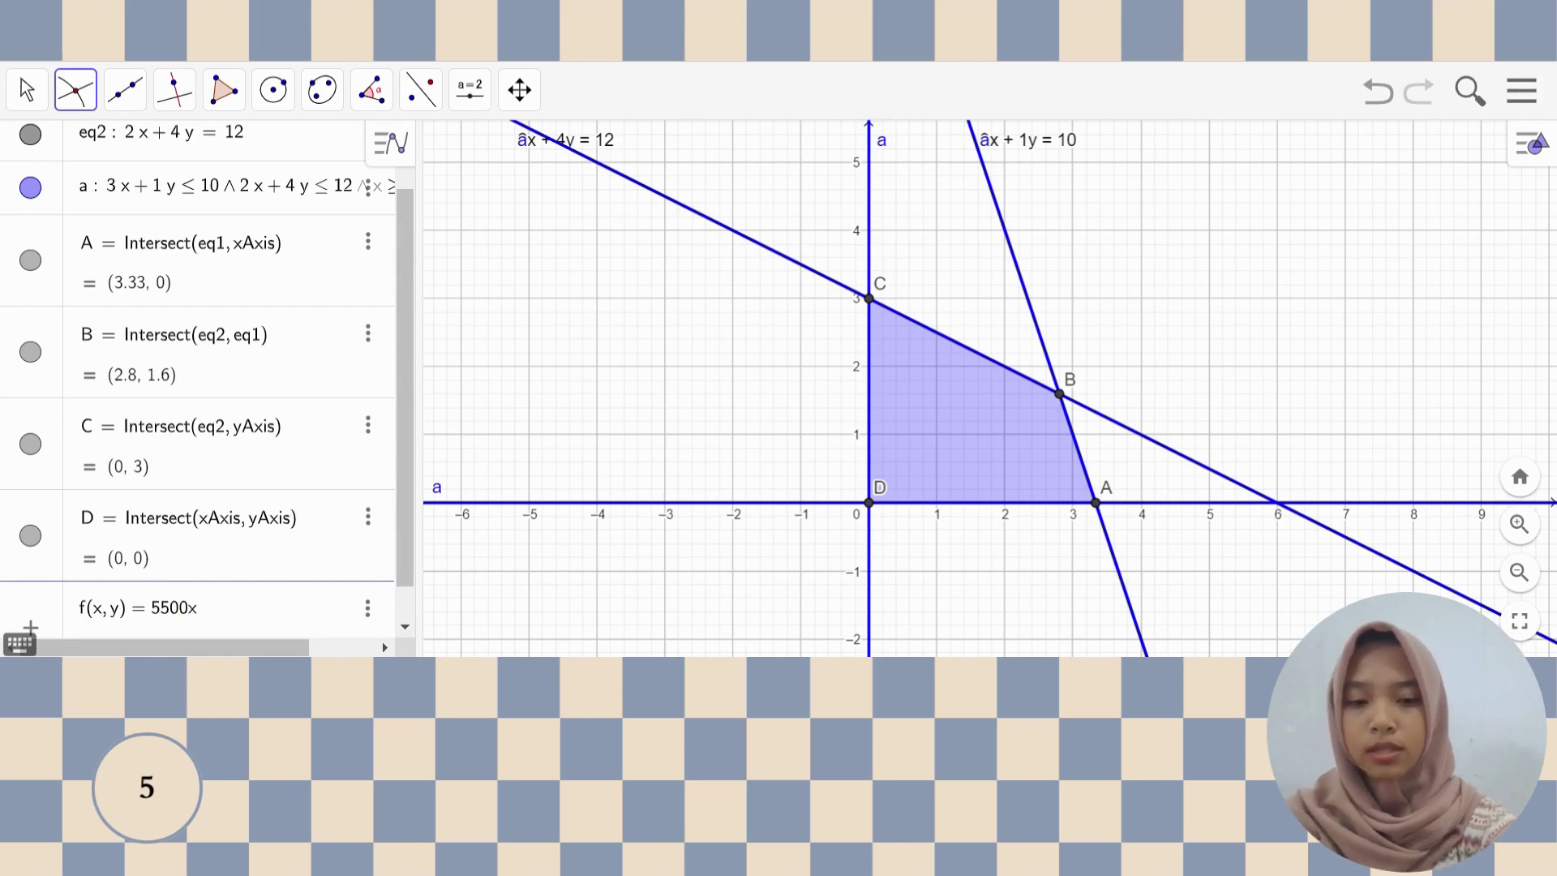
text(+ 8000 )
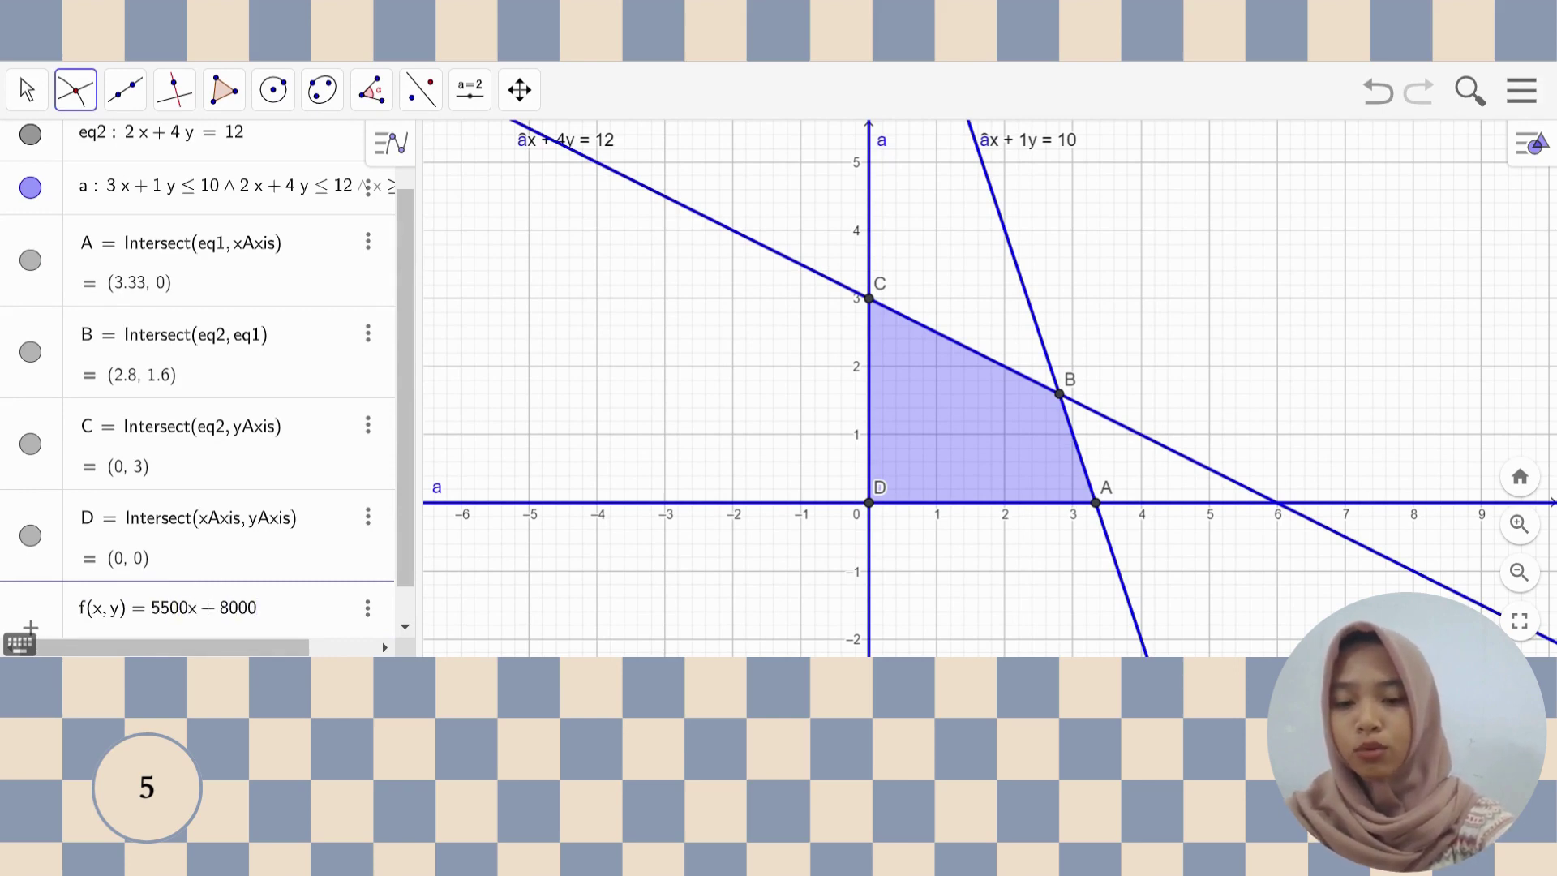
text(y)
key(Return)
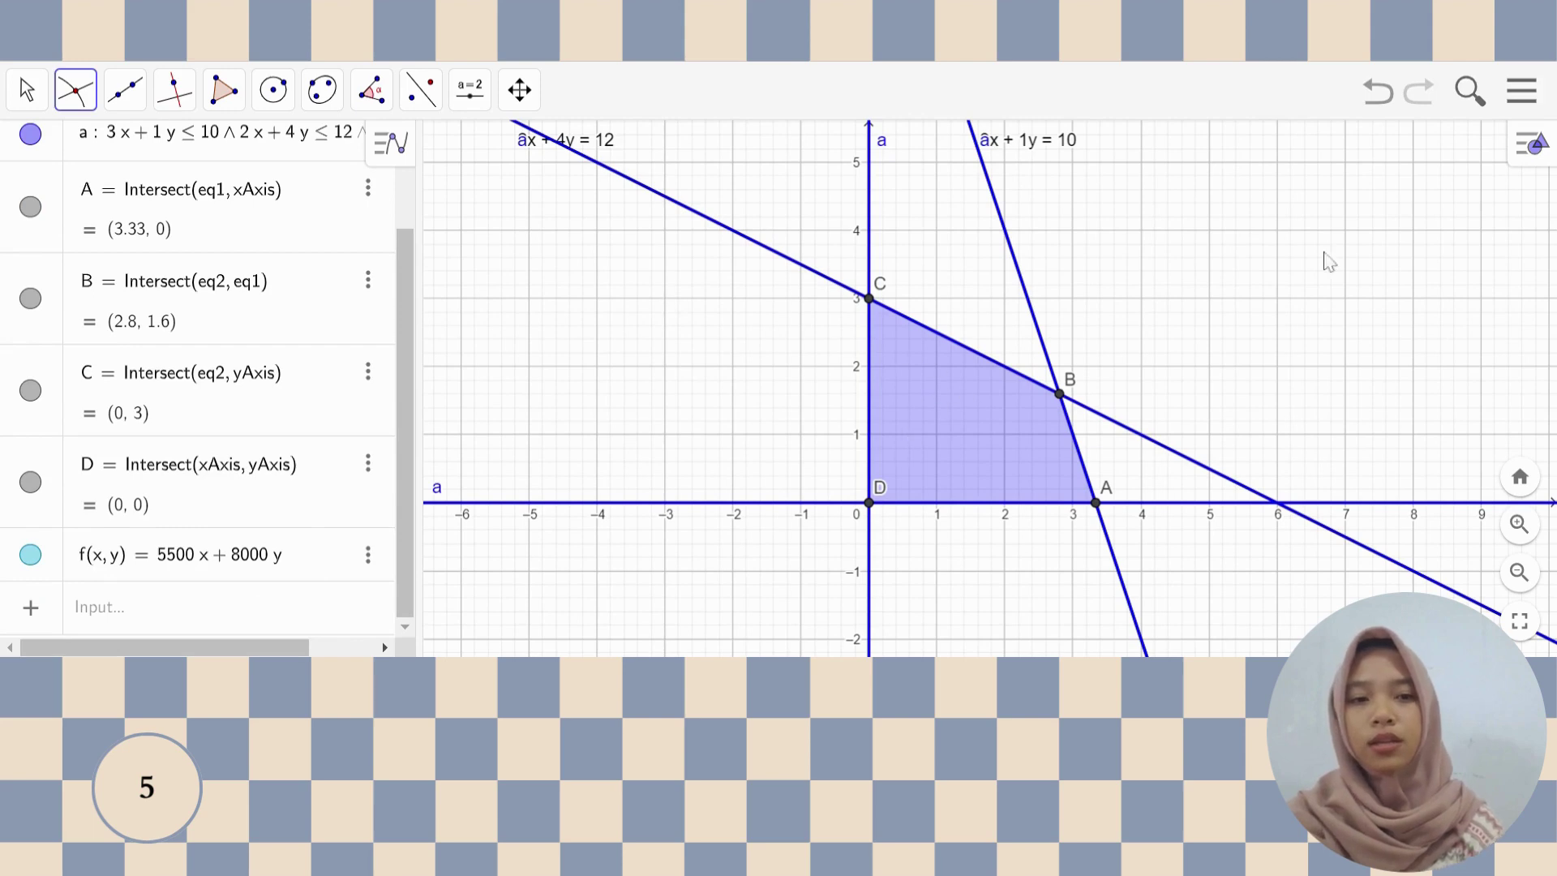
- Show the Spreadsheet view beside the graph
click(1533, 146)
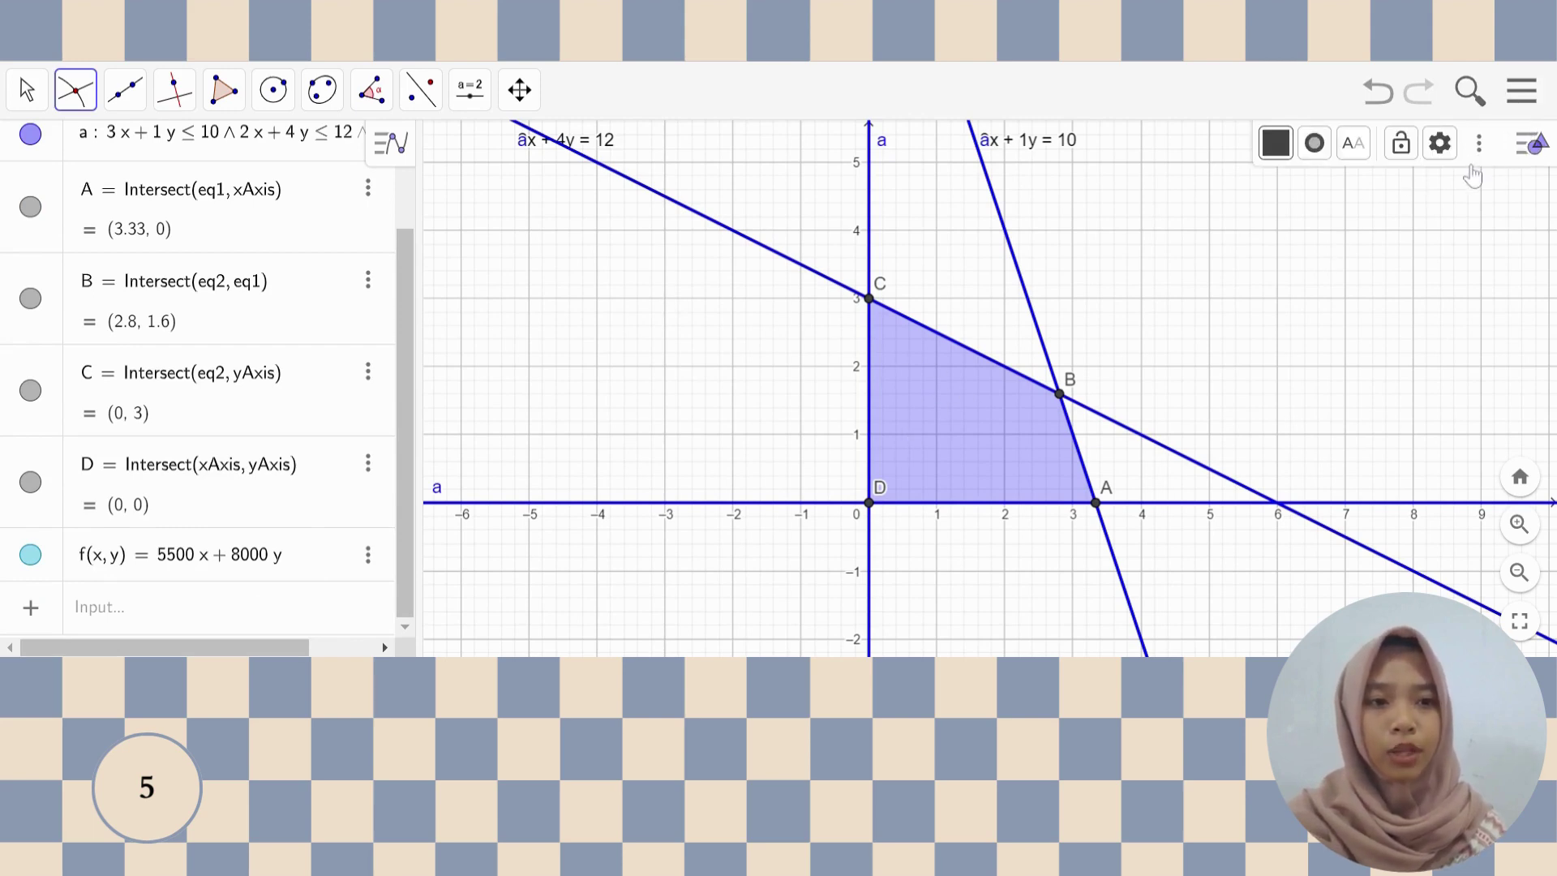
click(1479, 143)
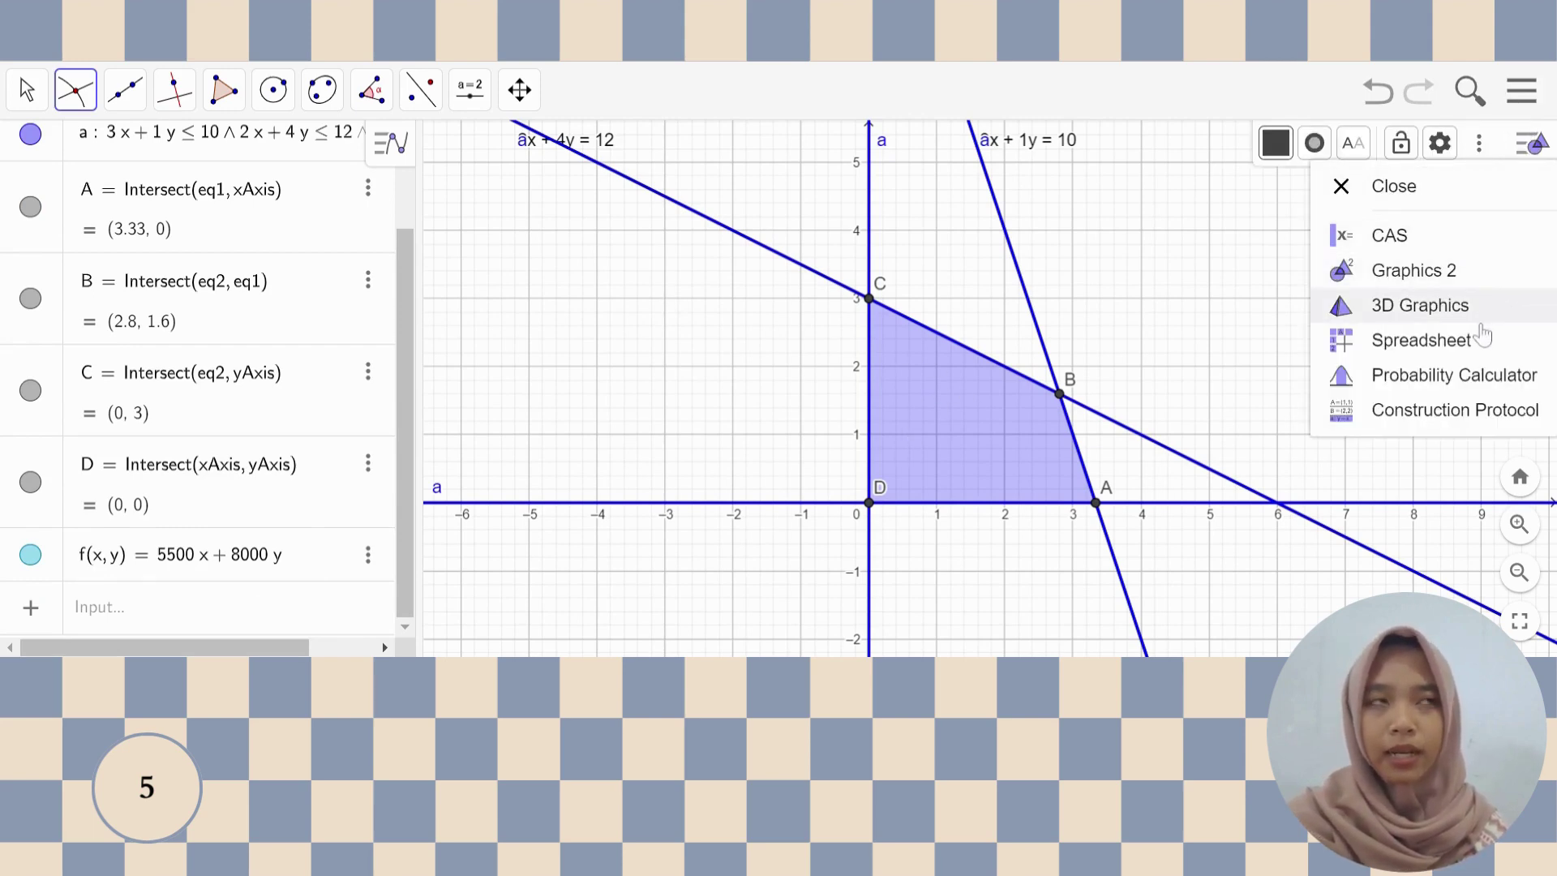
click(1448, 340)
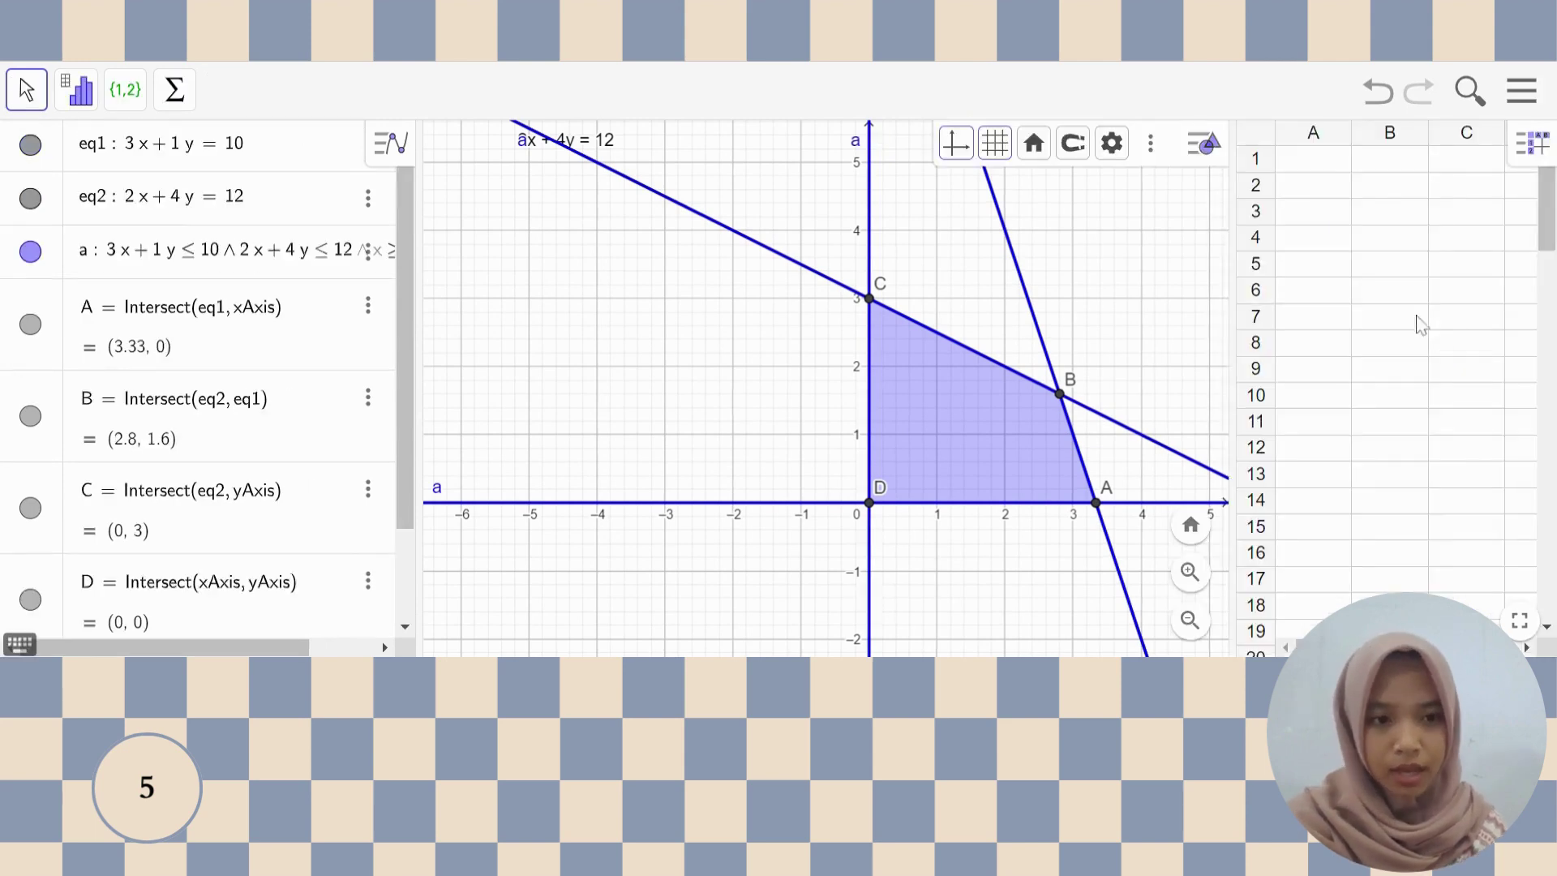
- Enter the headers titik in cell A1 and f(x,y)=Z in cell B1
click(1328, 167)
text(titik)
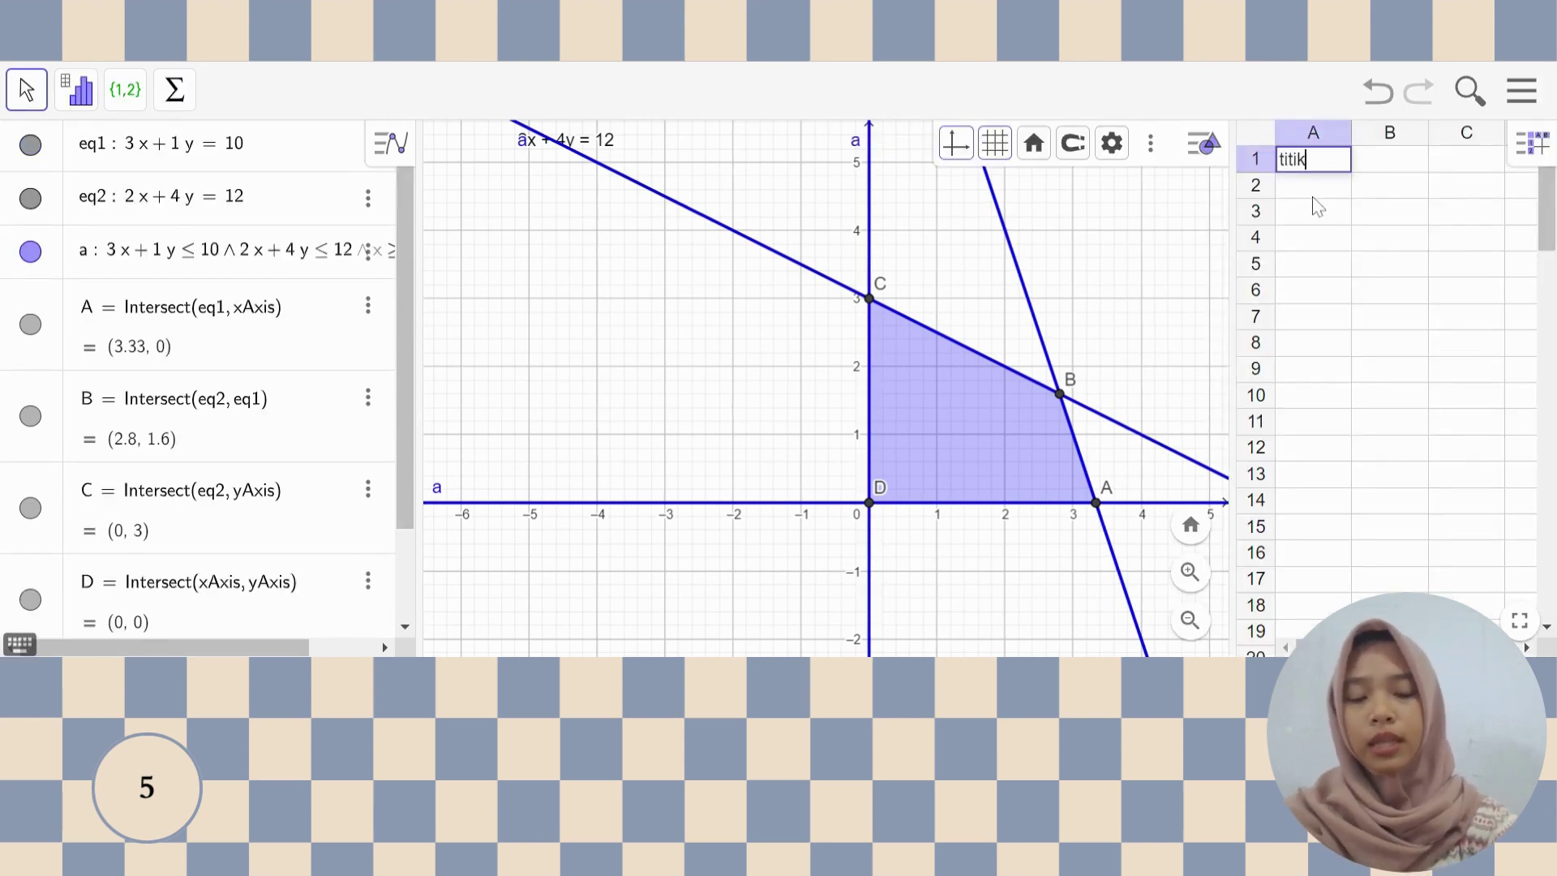
click(1381, 166)
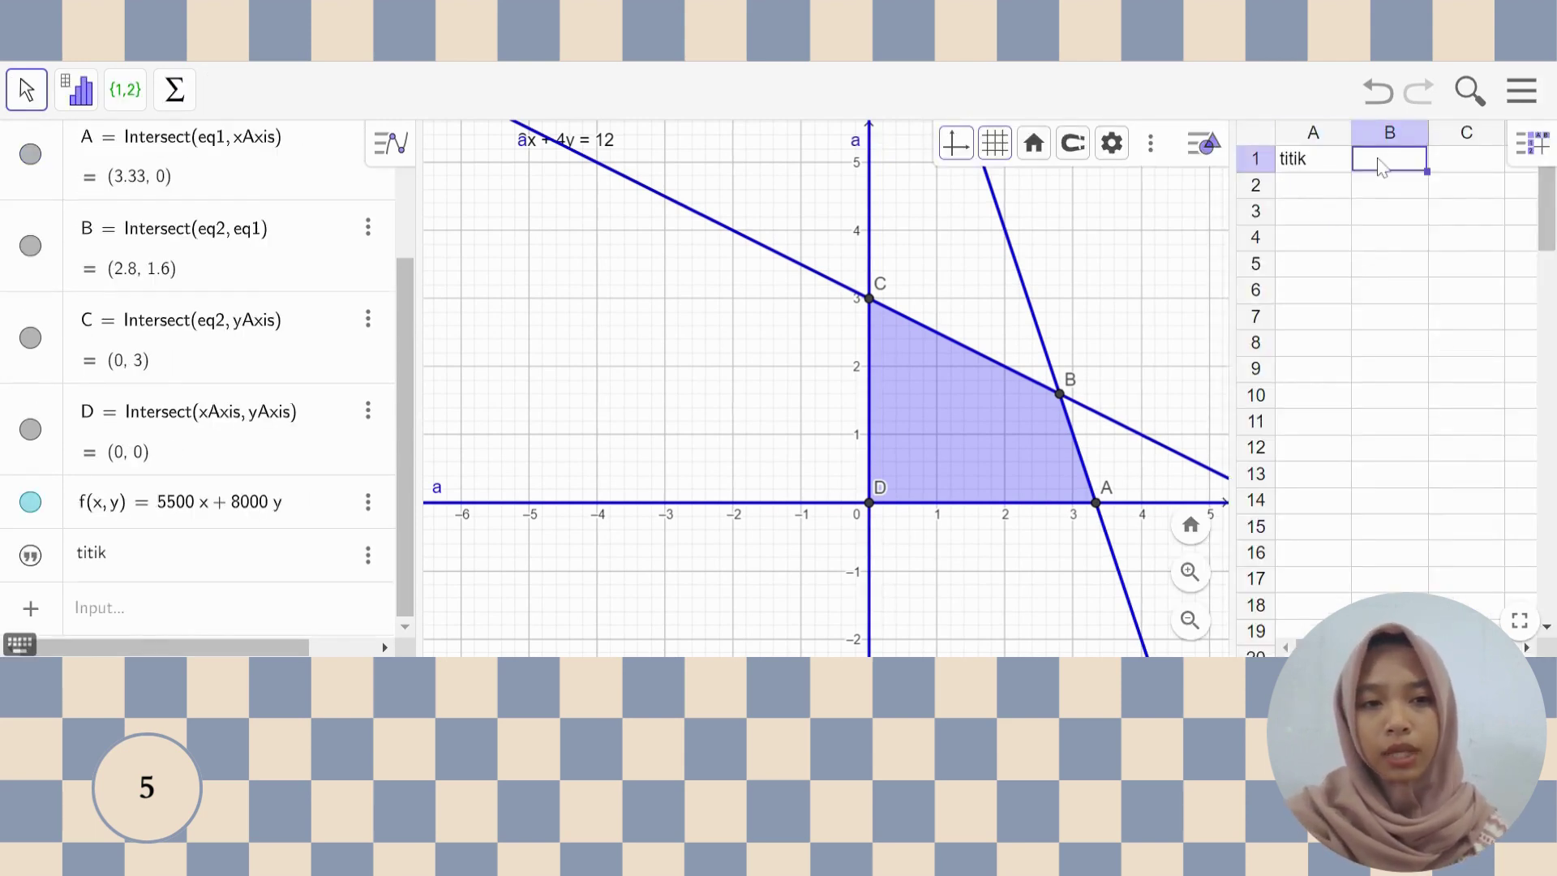
text(f(x)
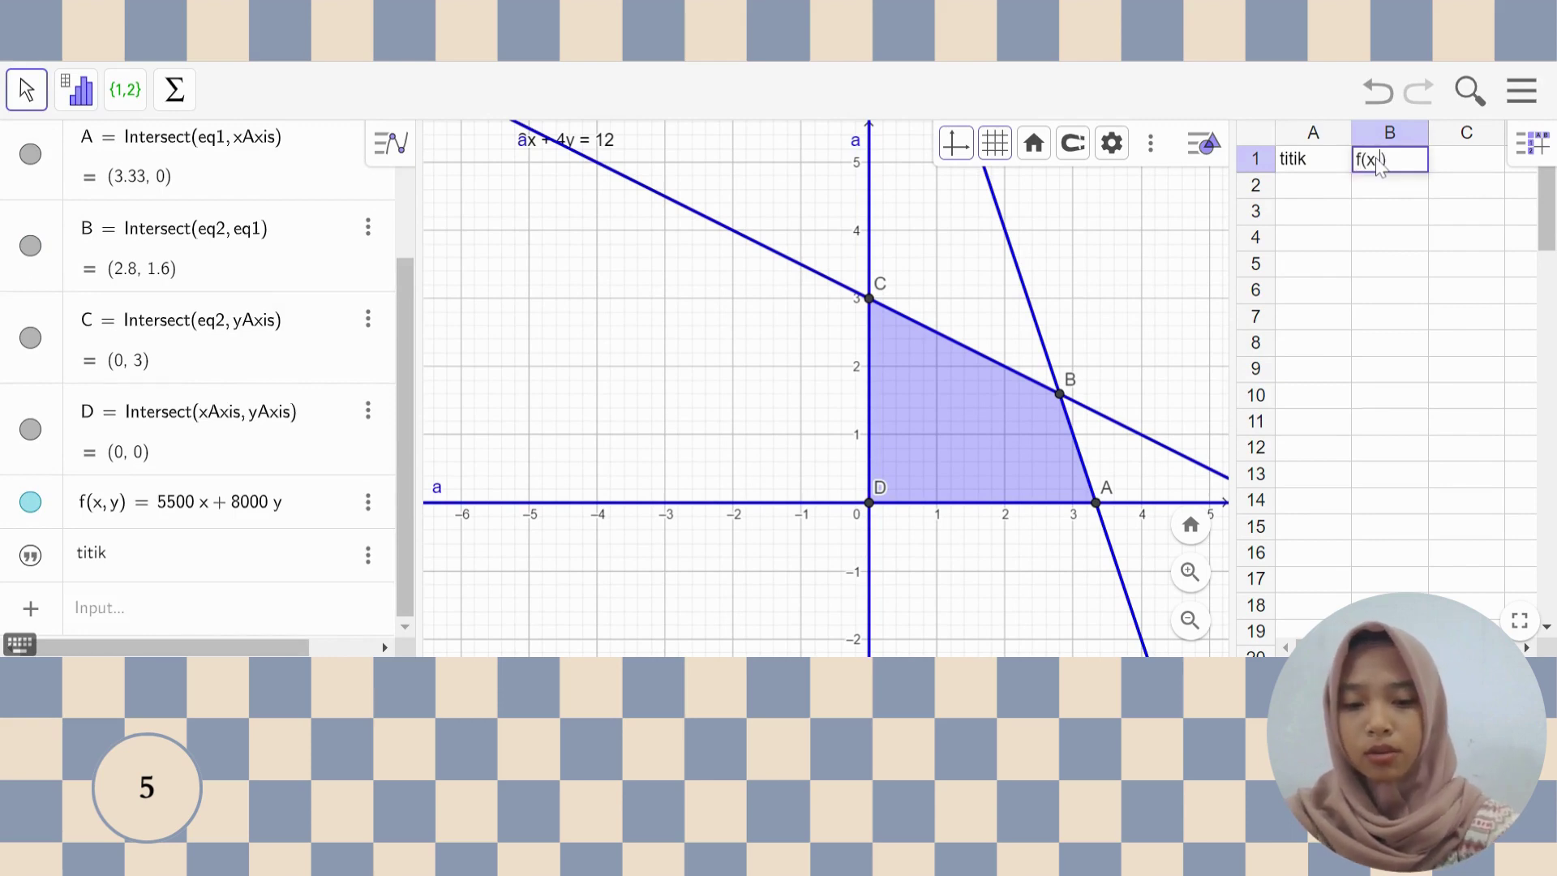
text(,y))
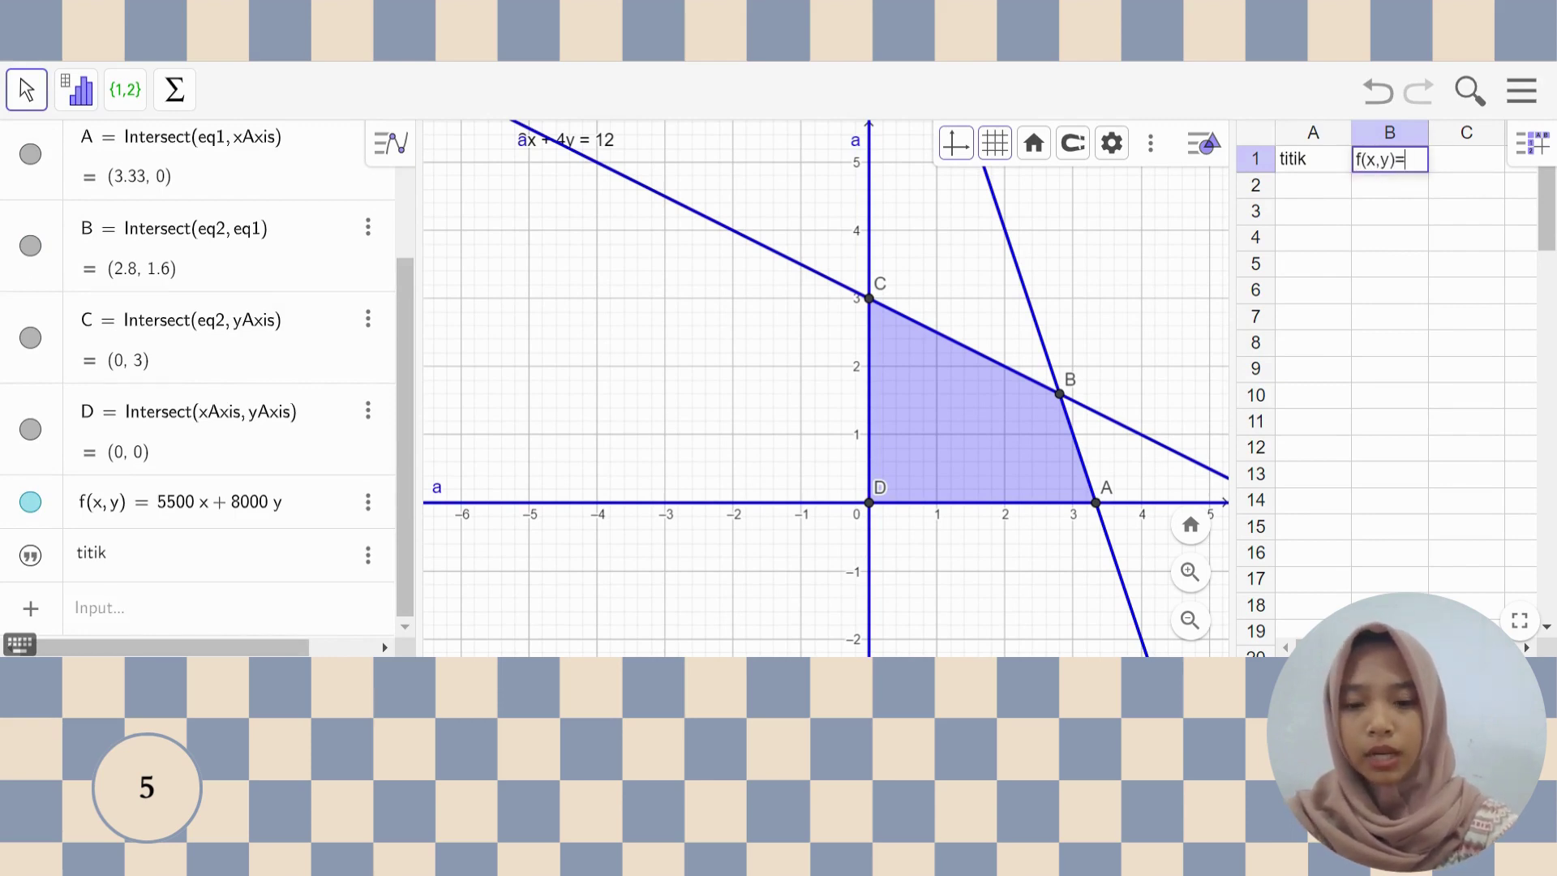
text(=Z)
- Fill cells A2 to A5 with the corner points A, B, C and D
click(1338, 184)
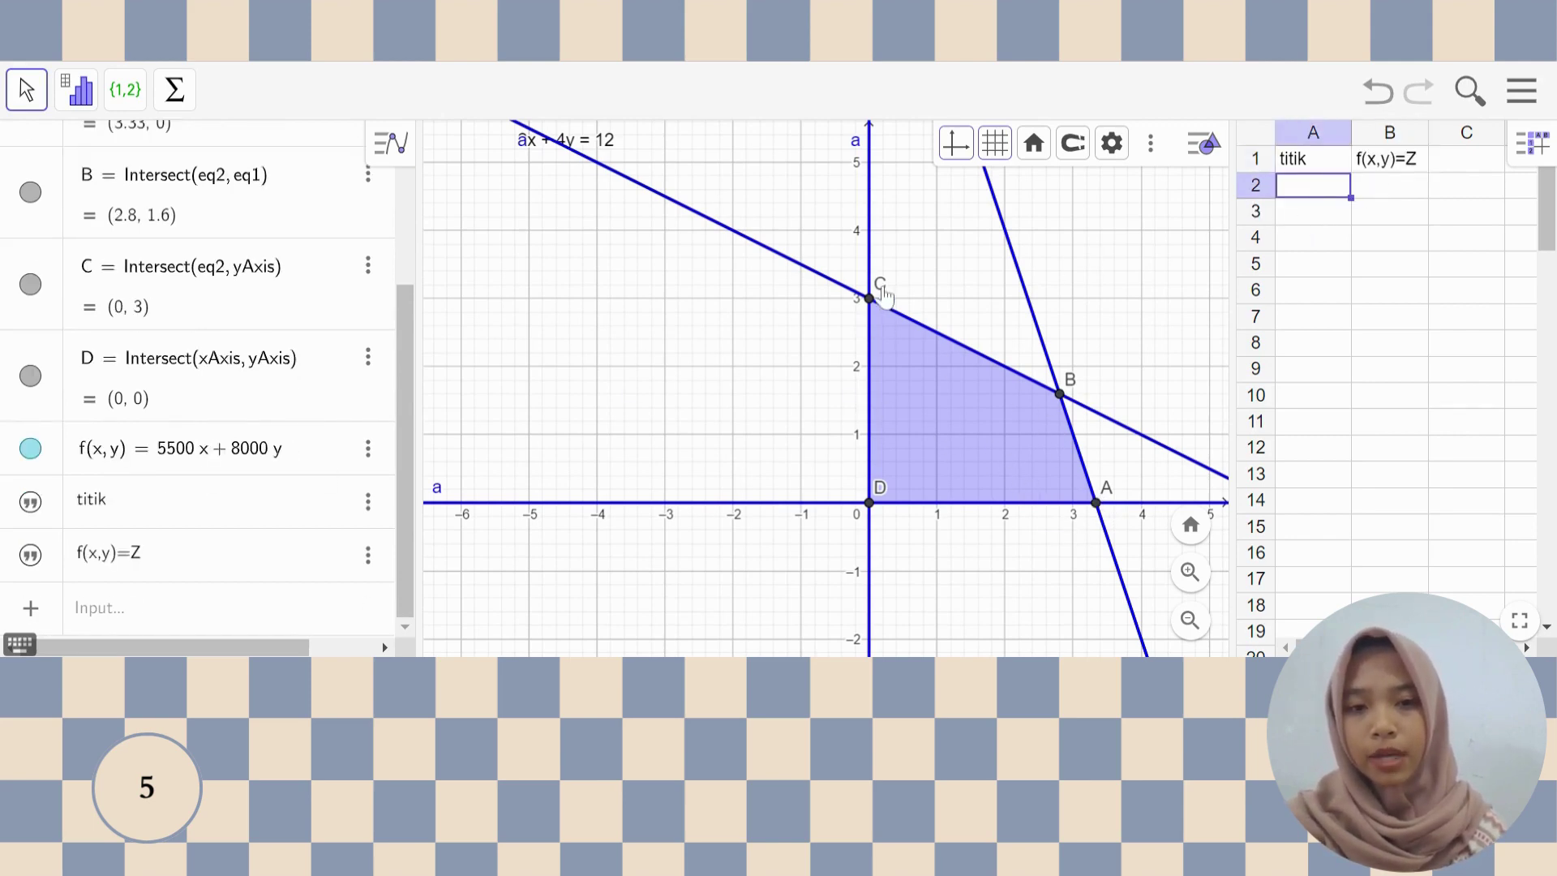
double_click(1306, 188)
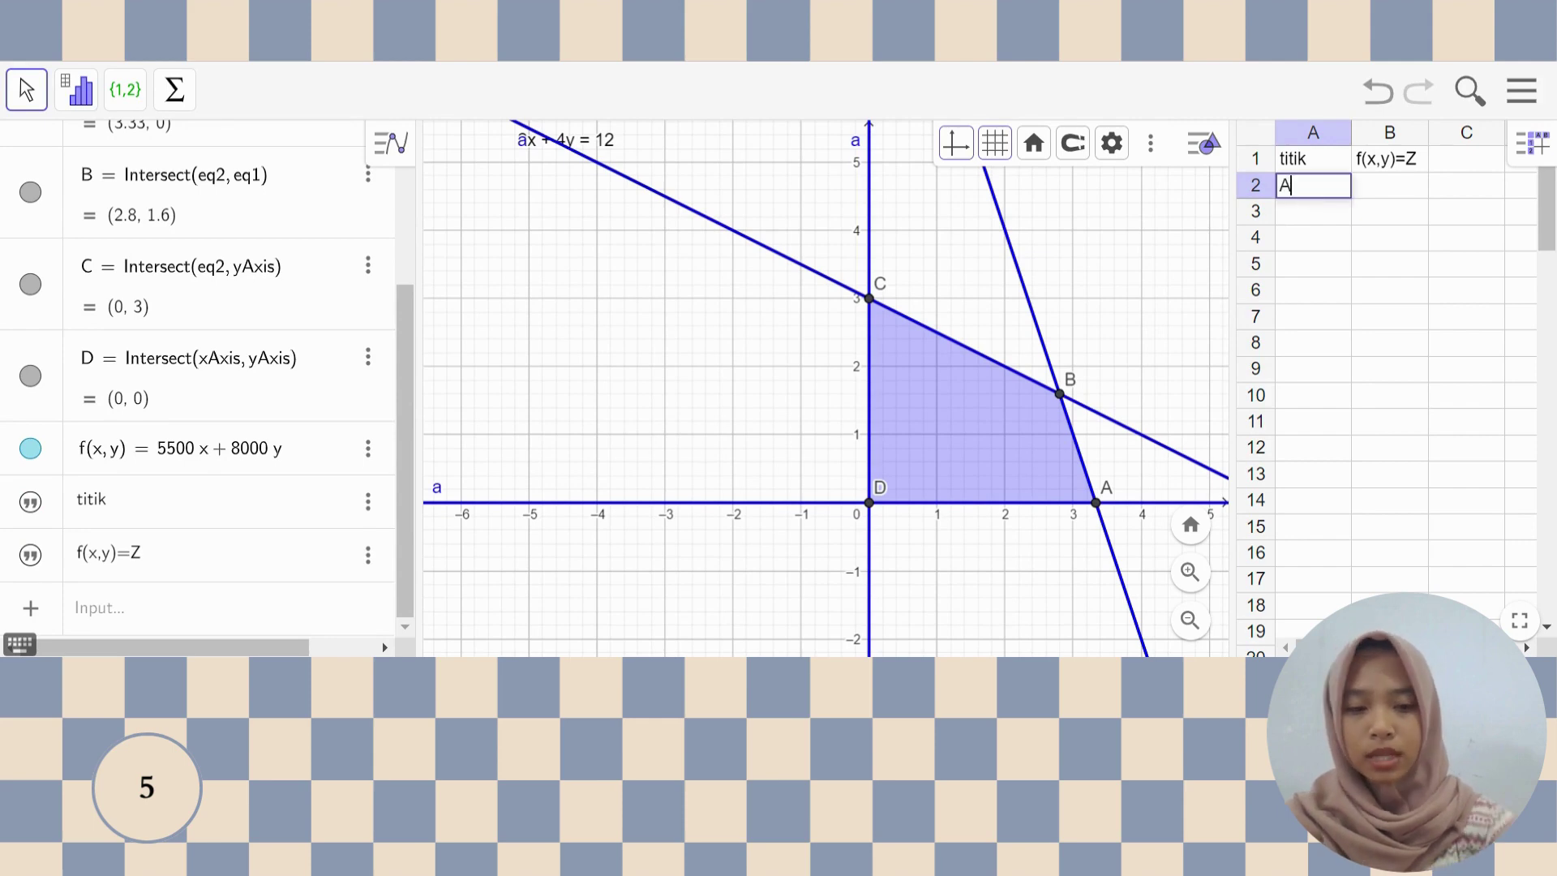
text(A)
key(Return)
text(B)
key(Return)
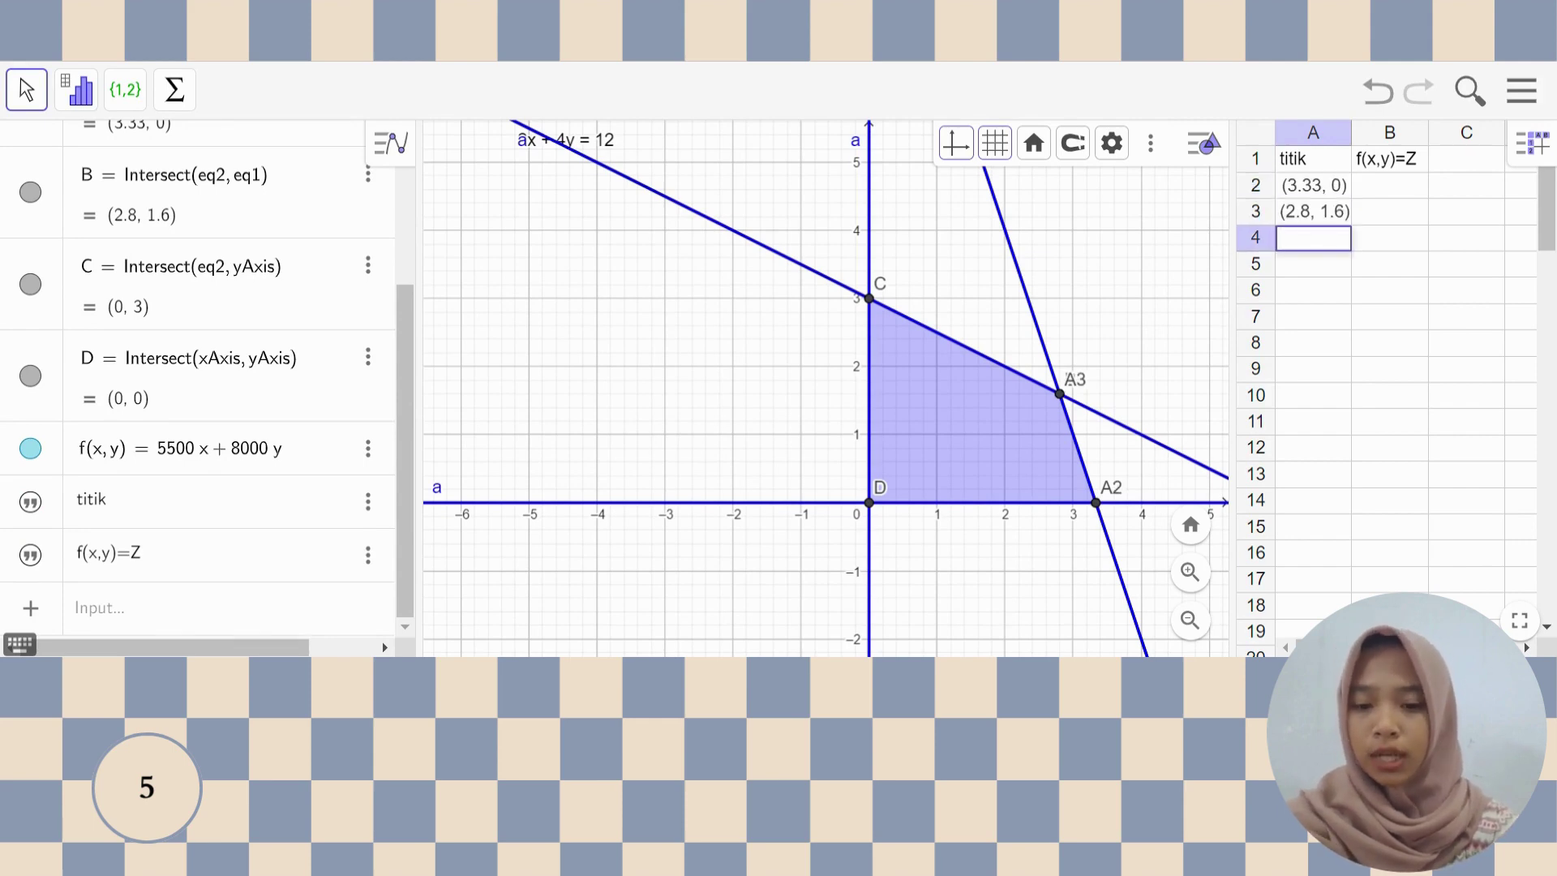
text(C)
key(Return)
text(D)
key(Return)
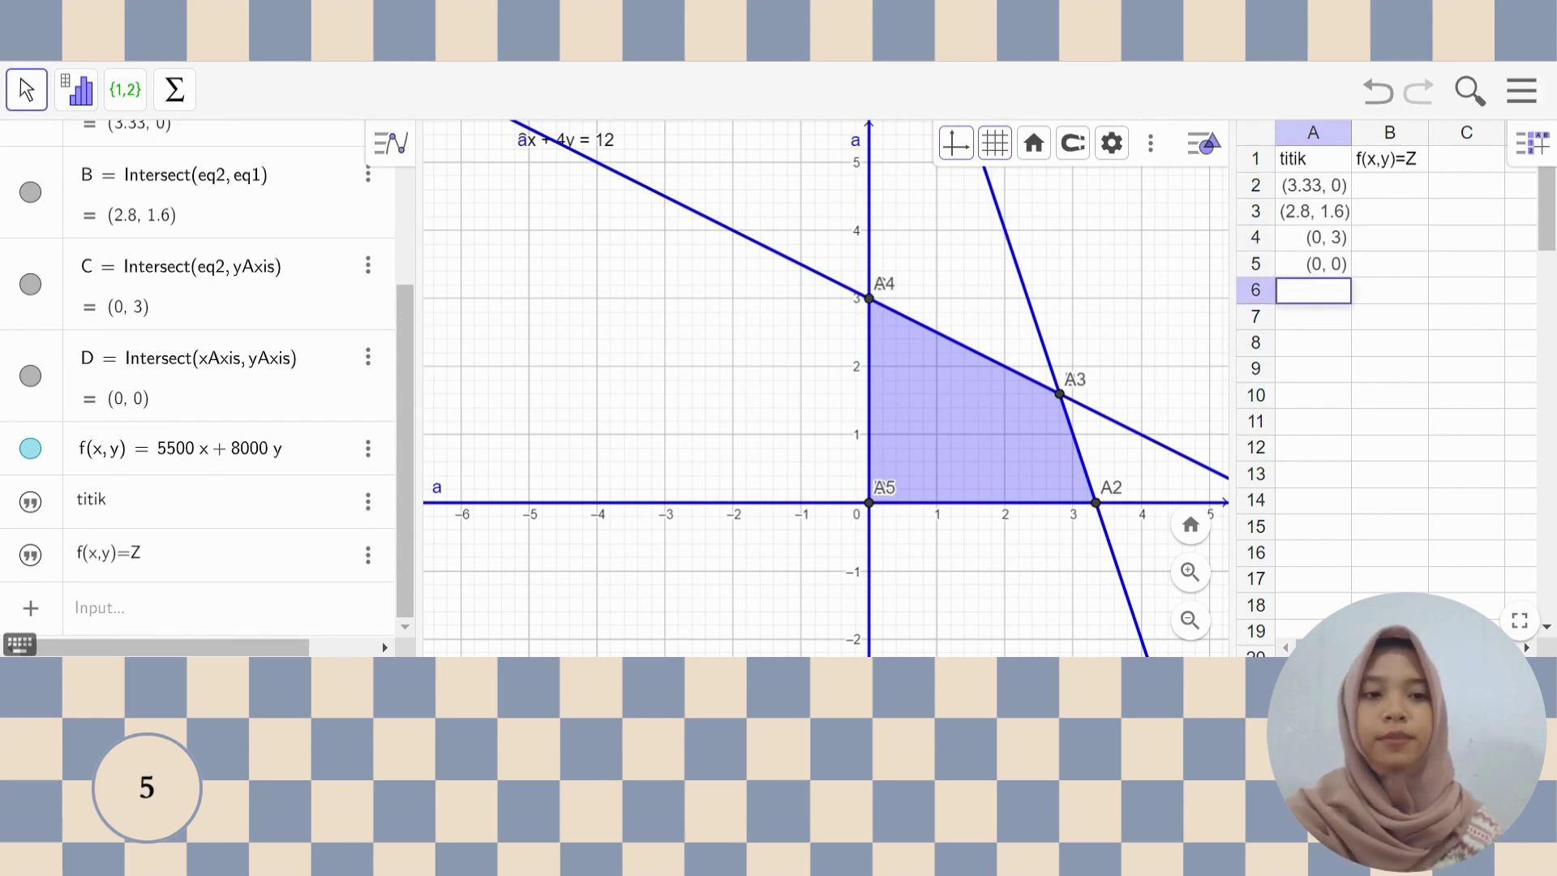
- Evaluate the objective function f at corner points A, B, C and D in cells B2 to B5
click(1409, 188)
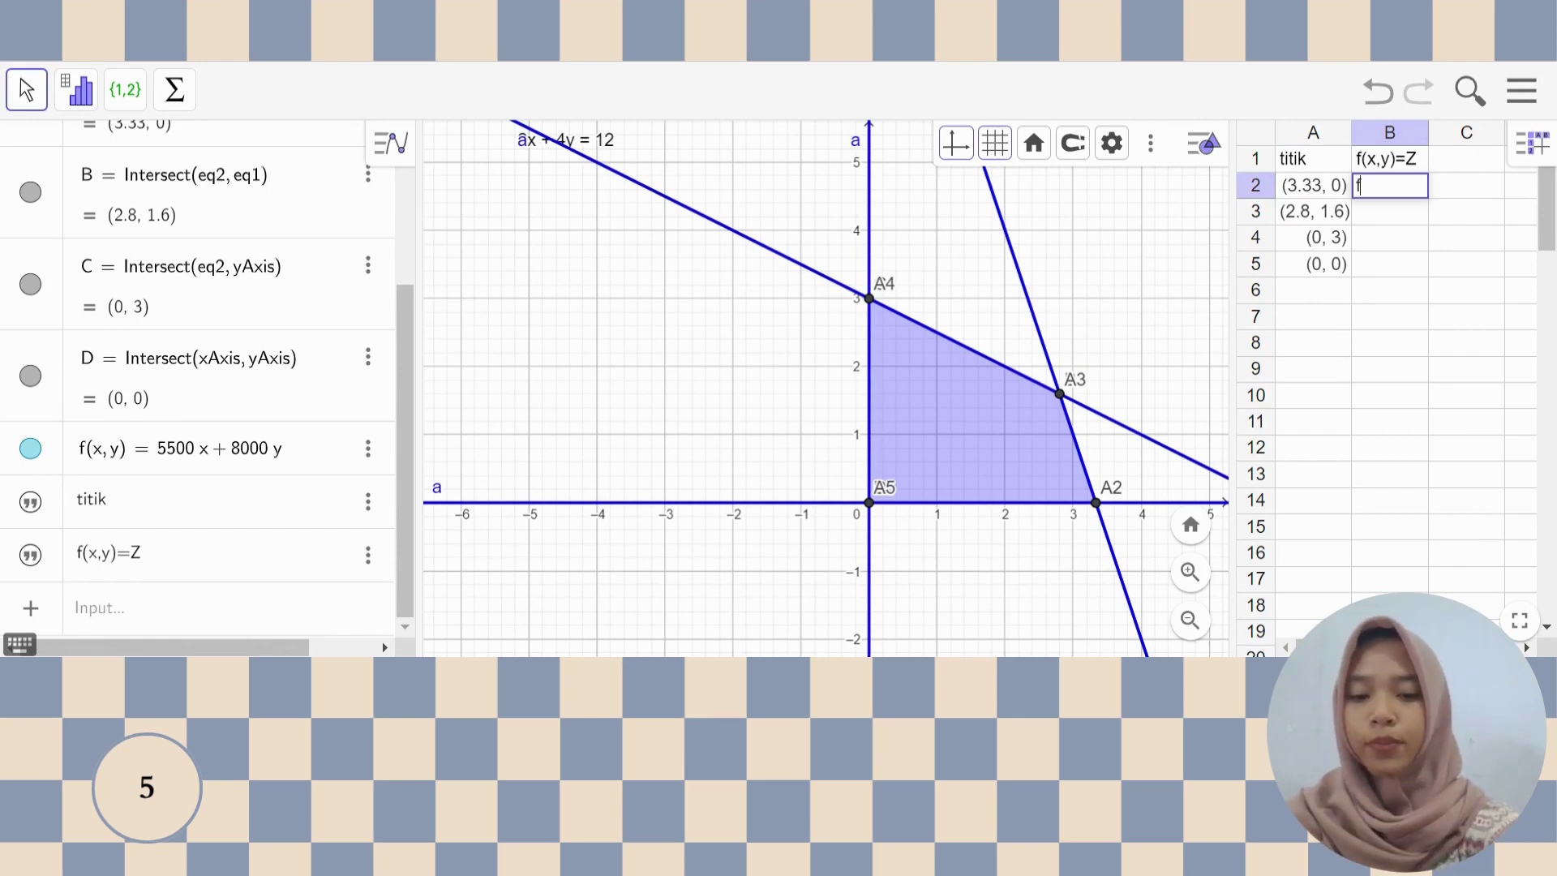
text(f(A)
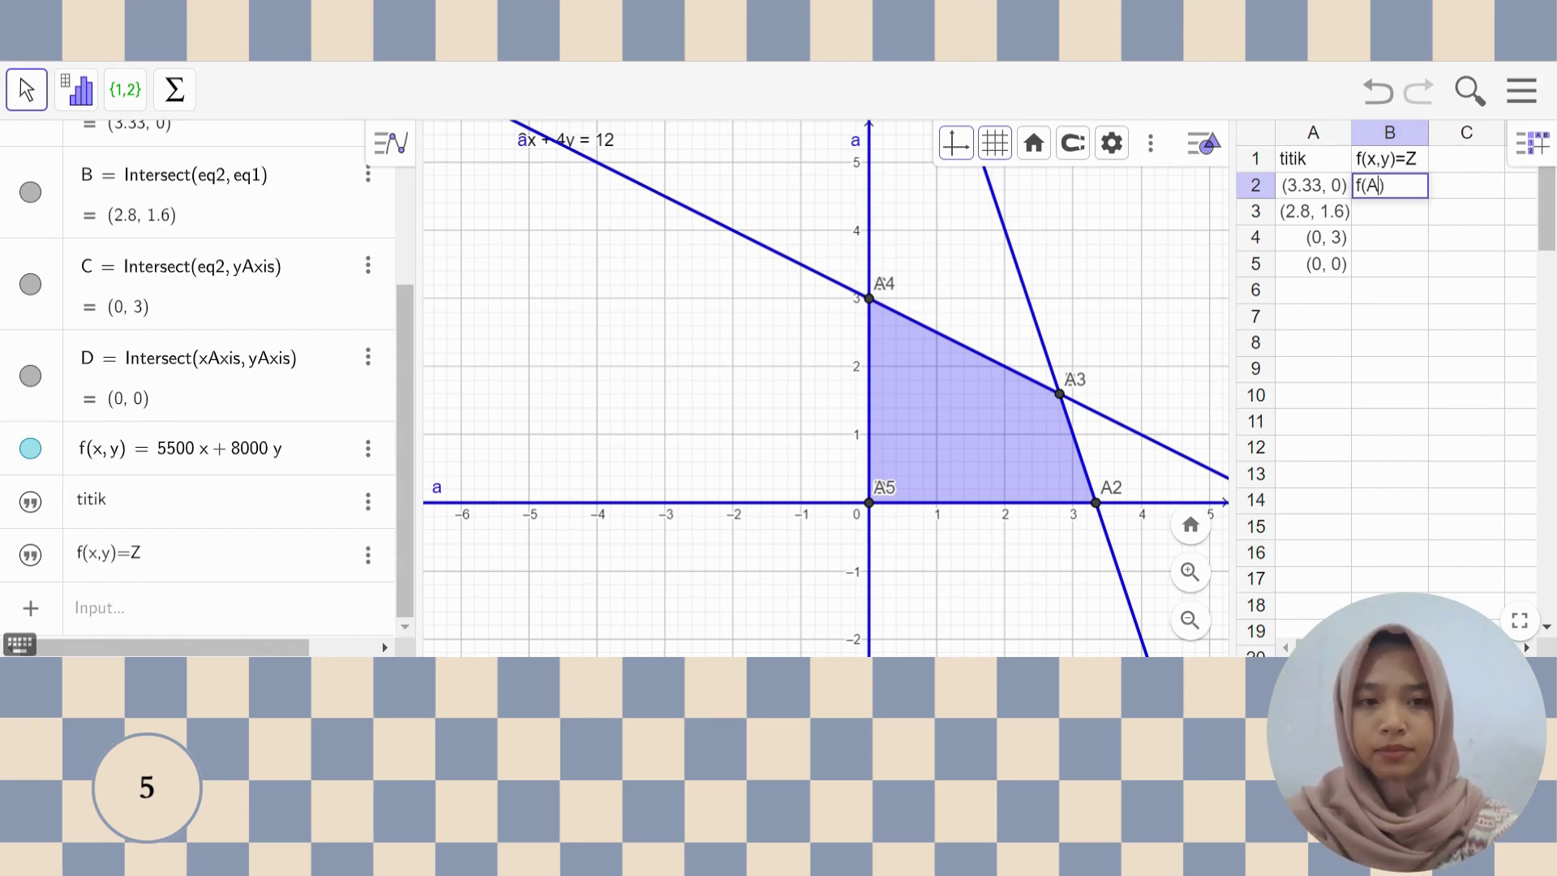
text(2)
key(Return)
text(f(B)
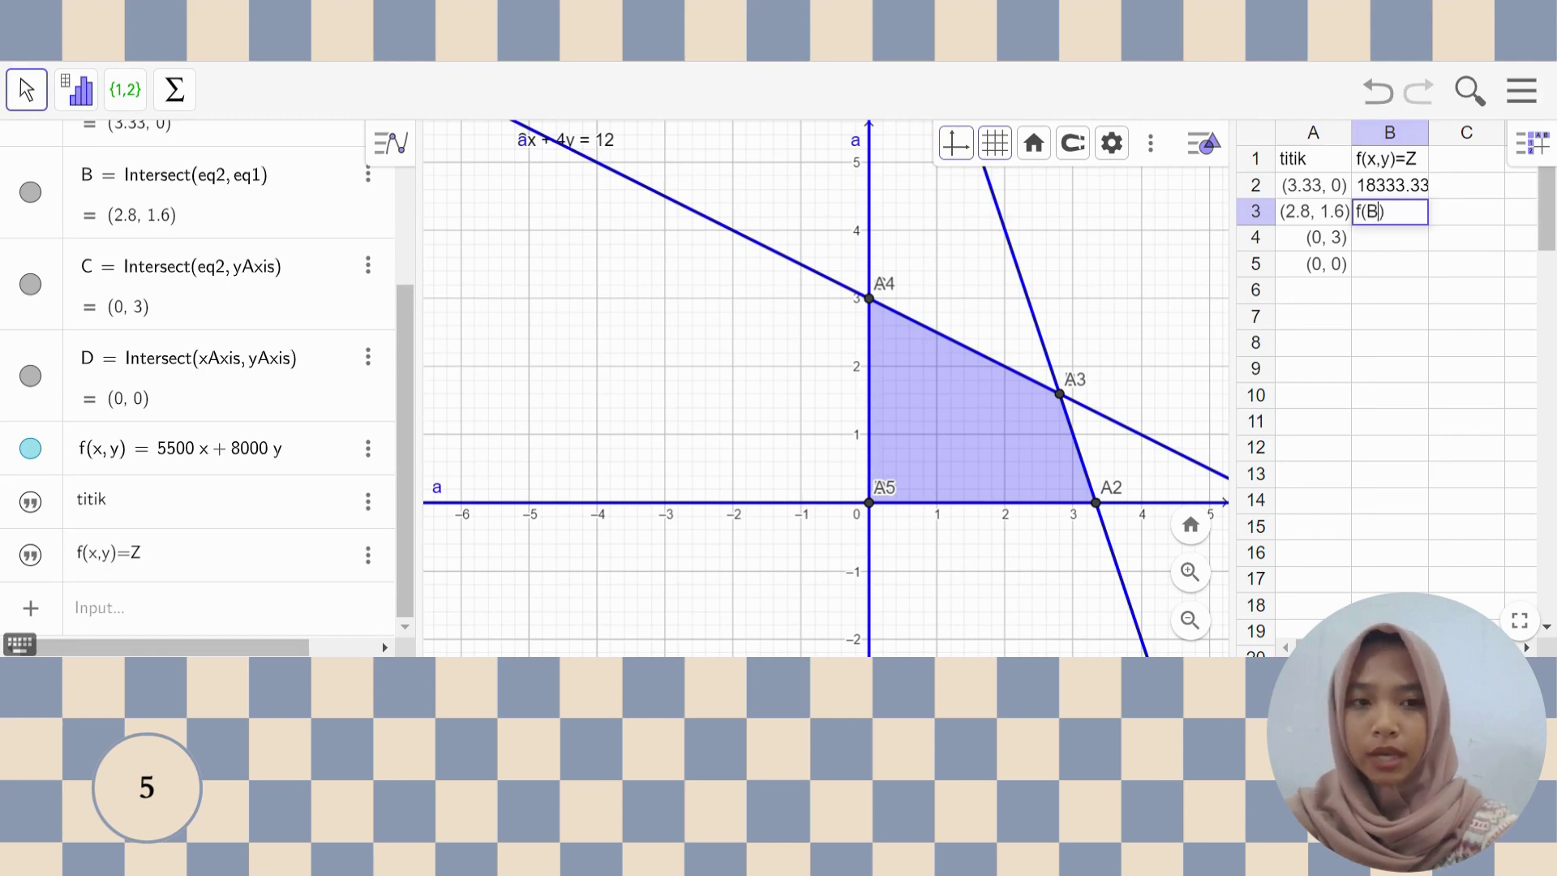
key(Return)
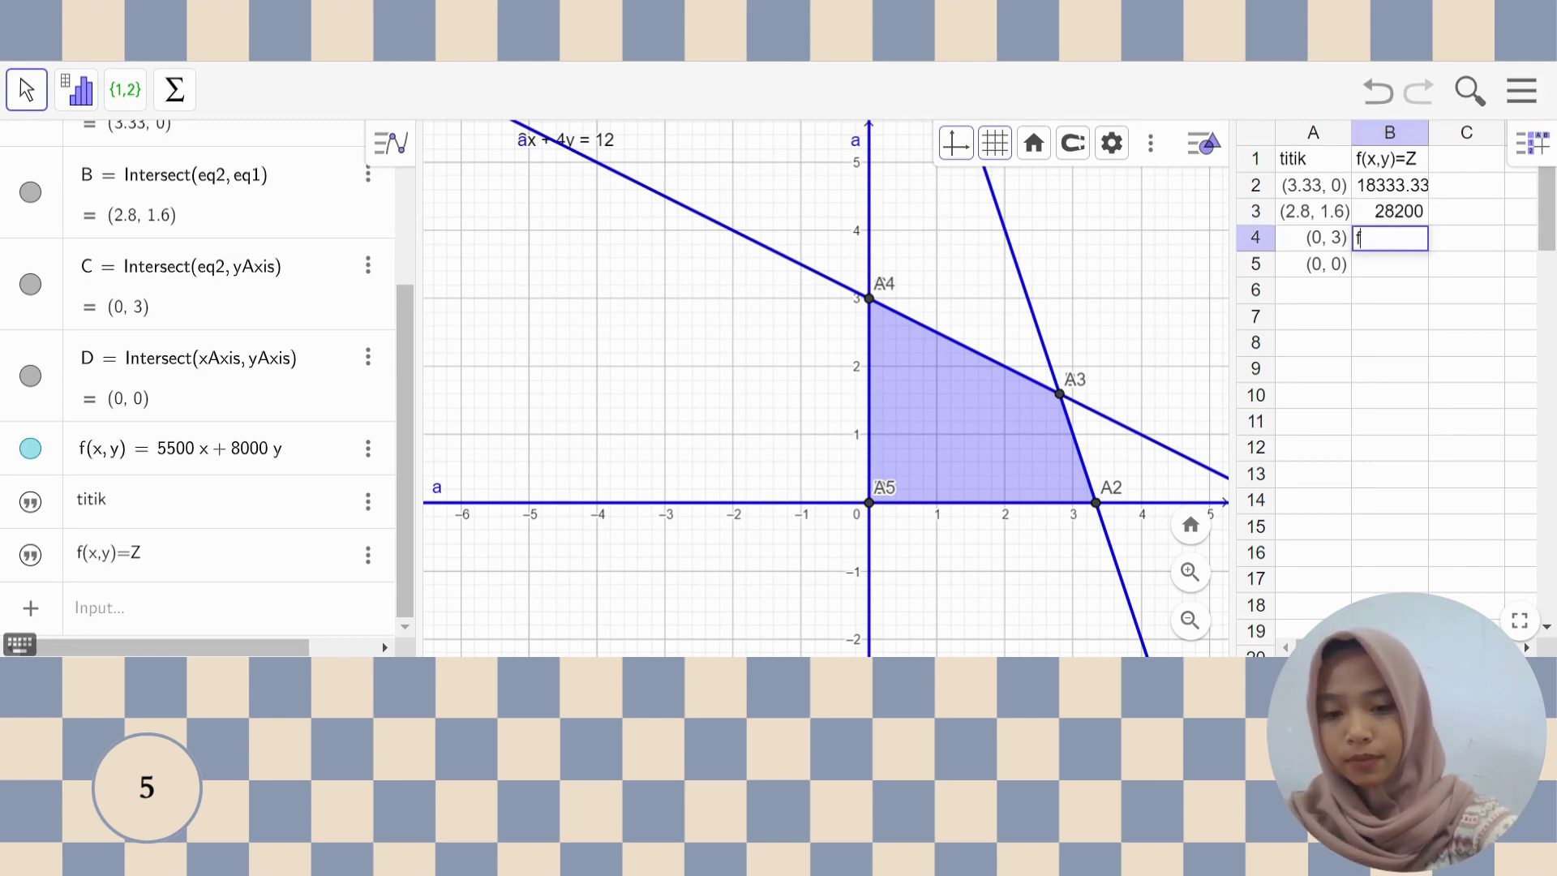
text(f(A4)
key(Return)
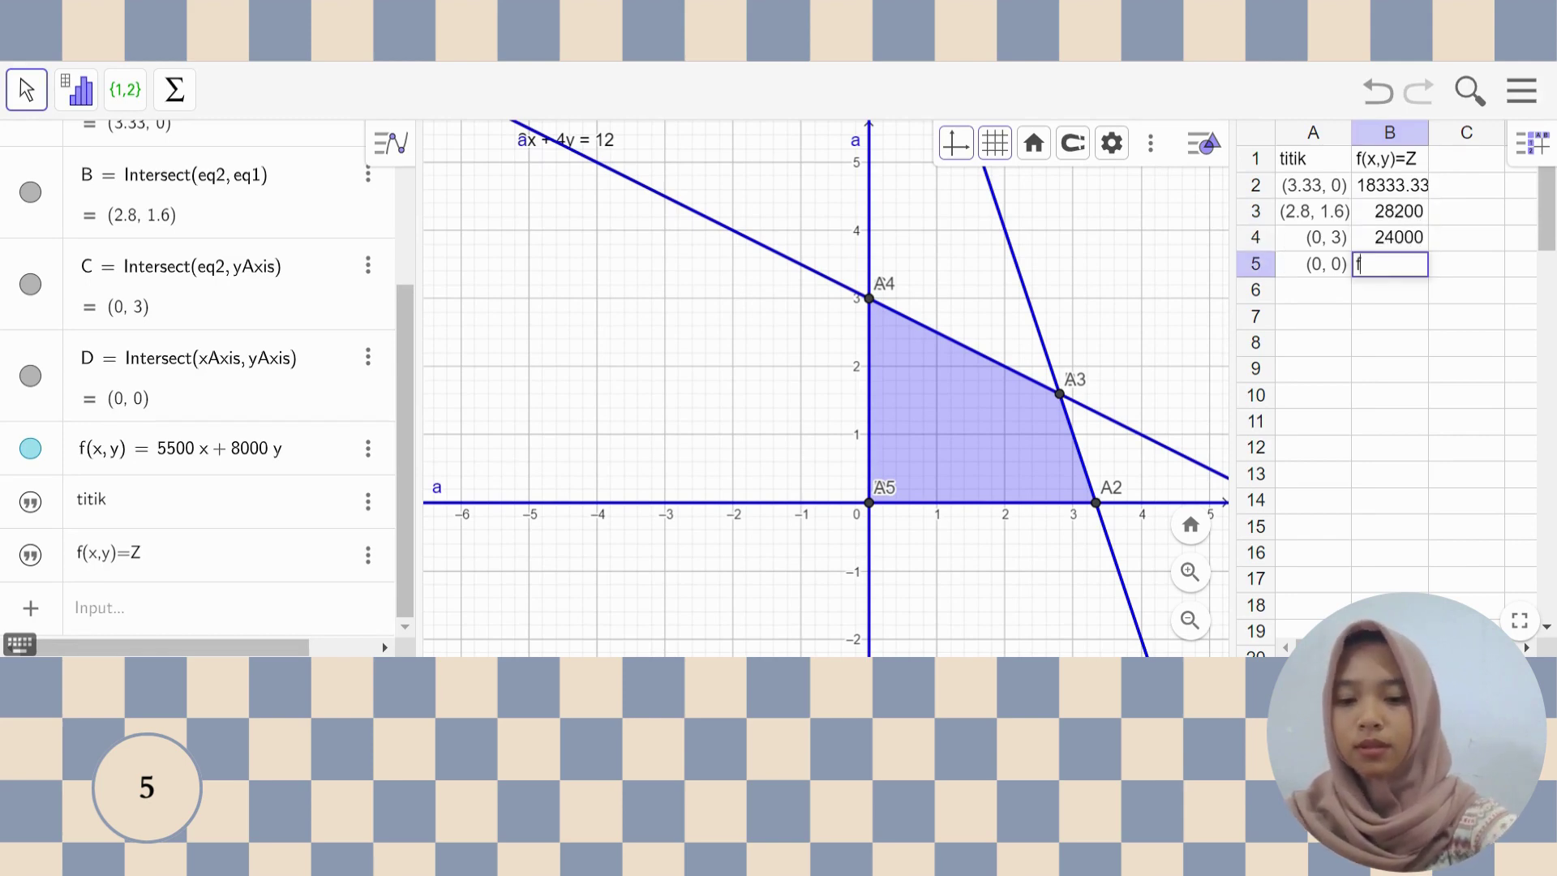
text(f(A5)
key(Return)
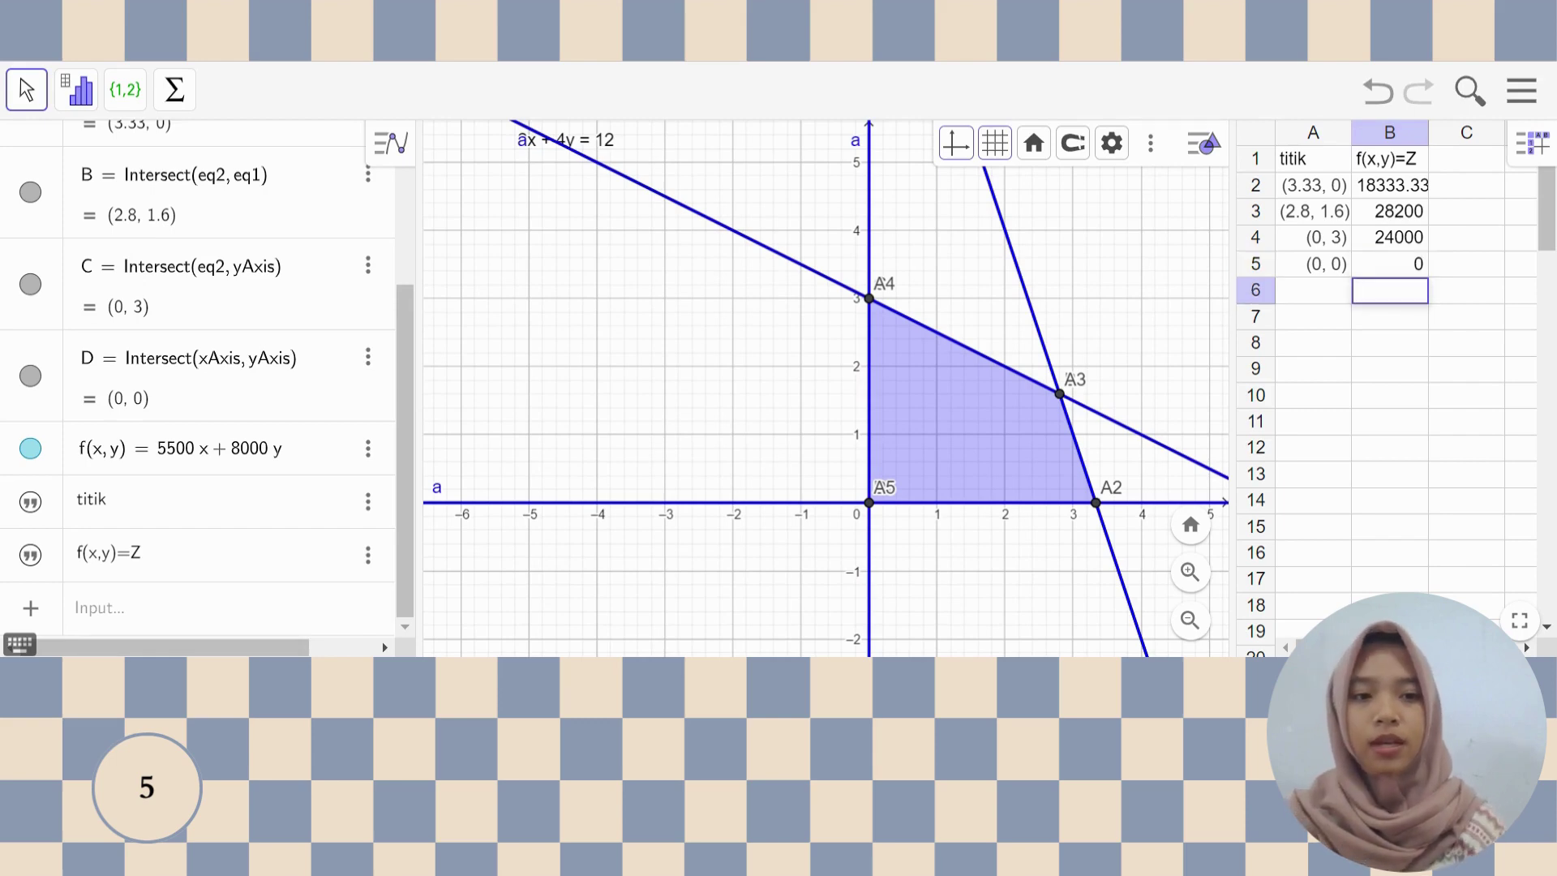
- Enter the note maksimum in cell C3, beside the function value for point (2.8, 1.6)
click(1391, 185)
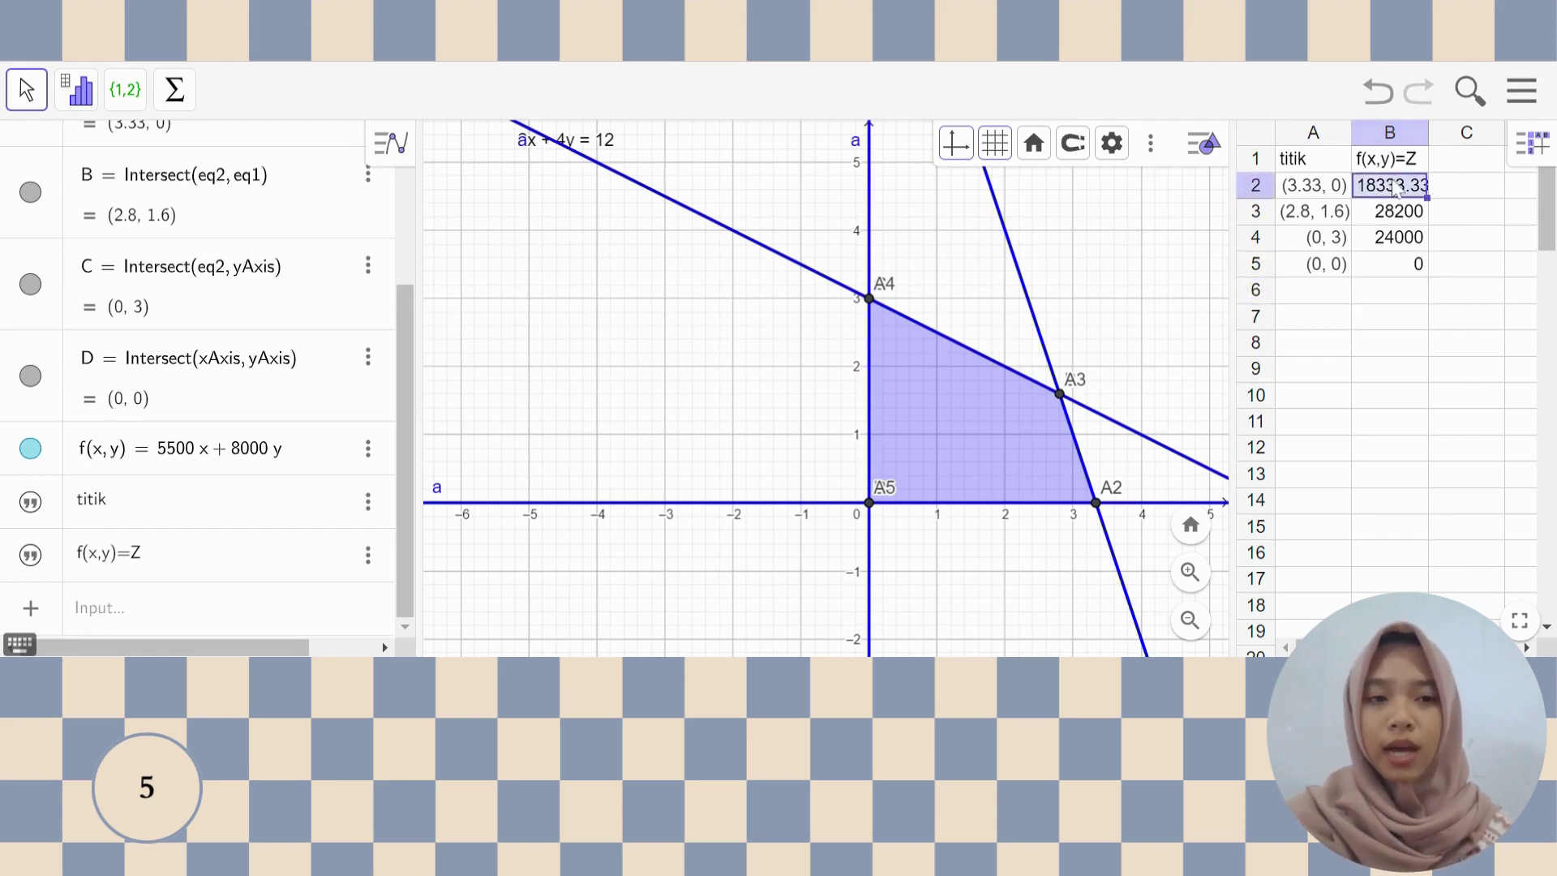
click(1446, 197)
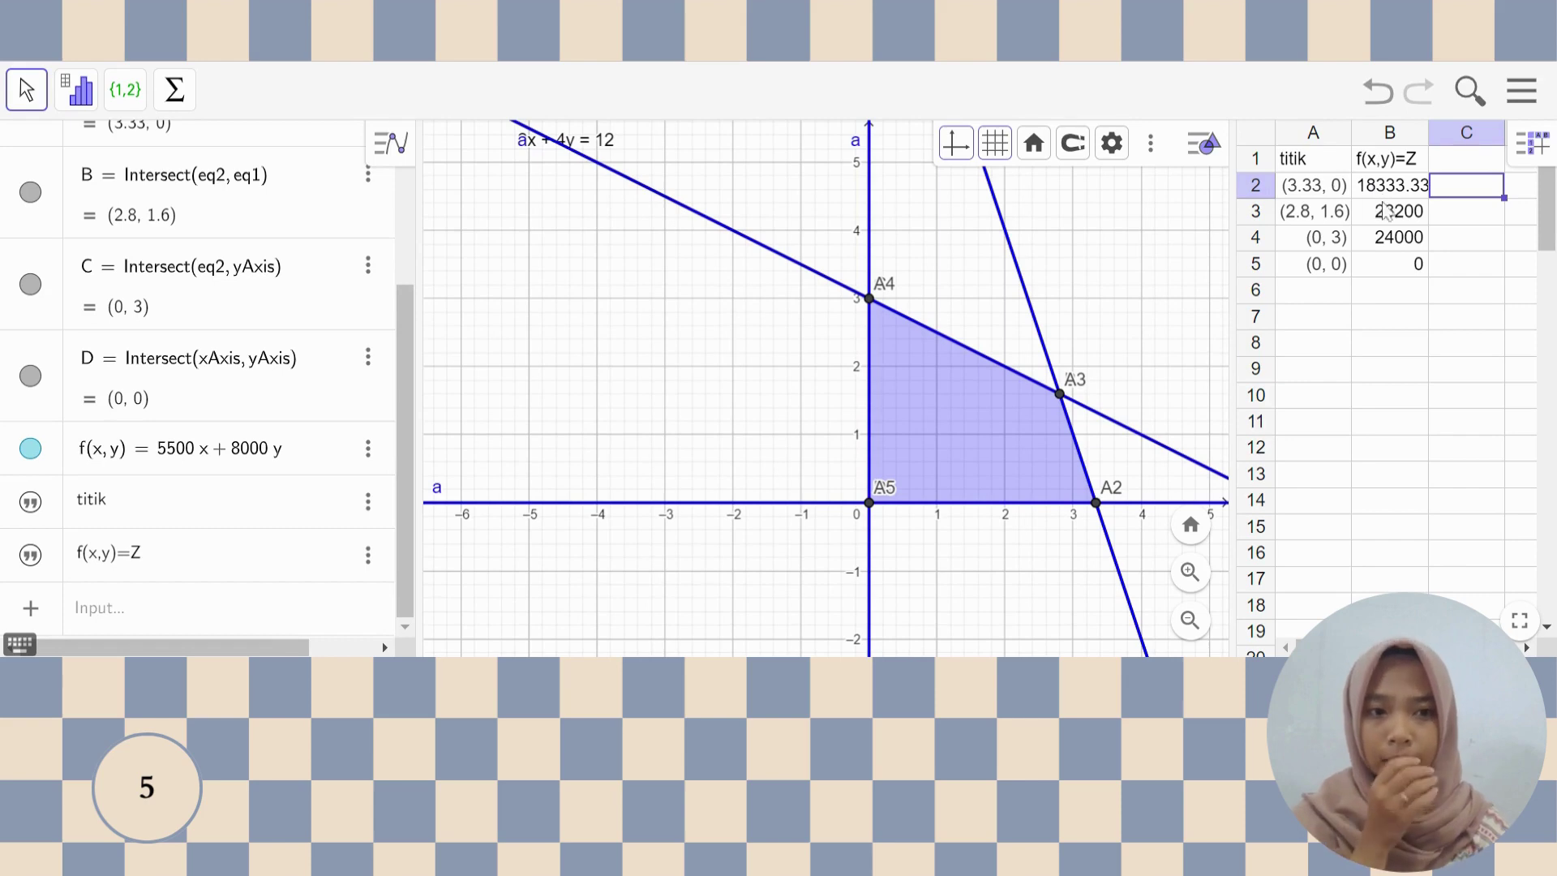
click(1465, 214)
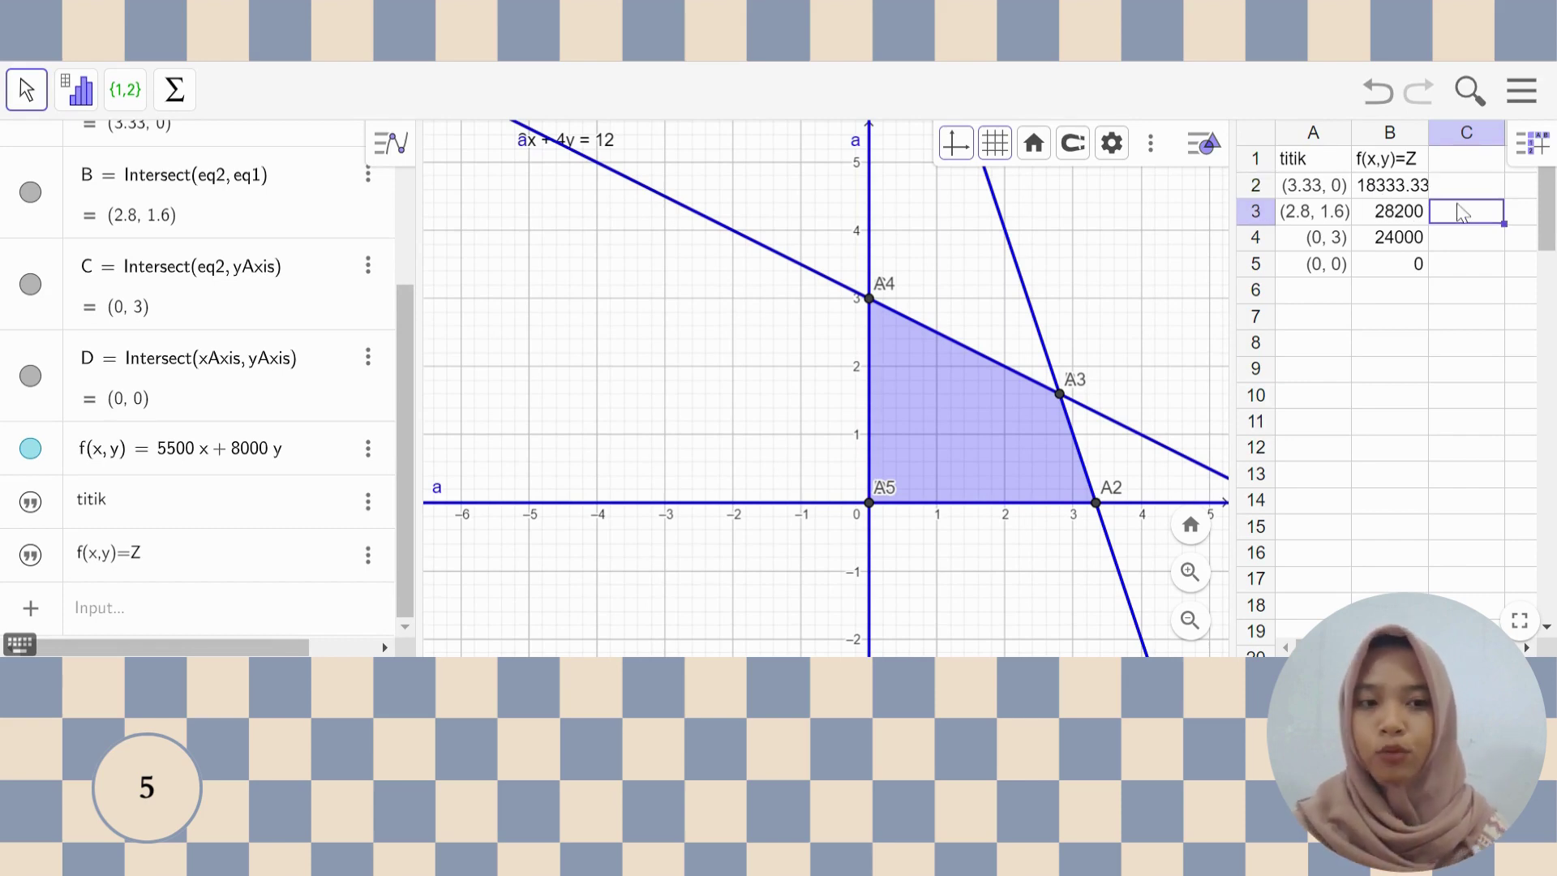
text(maksimum)
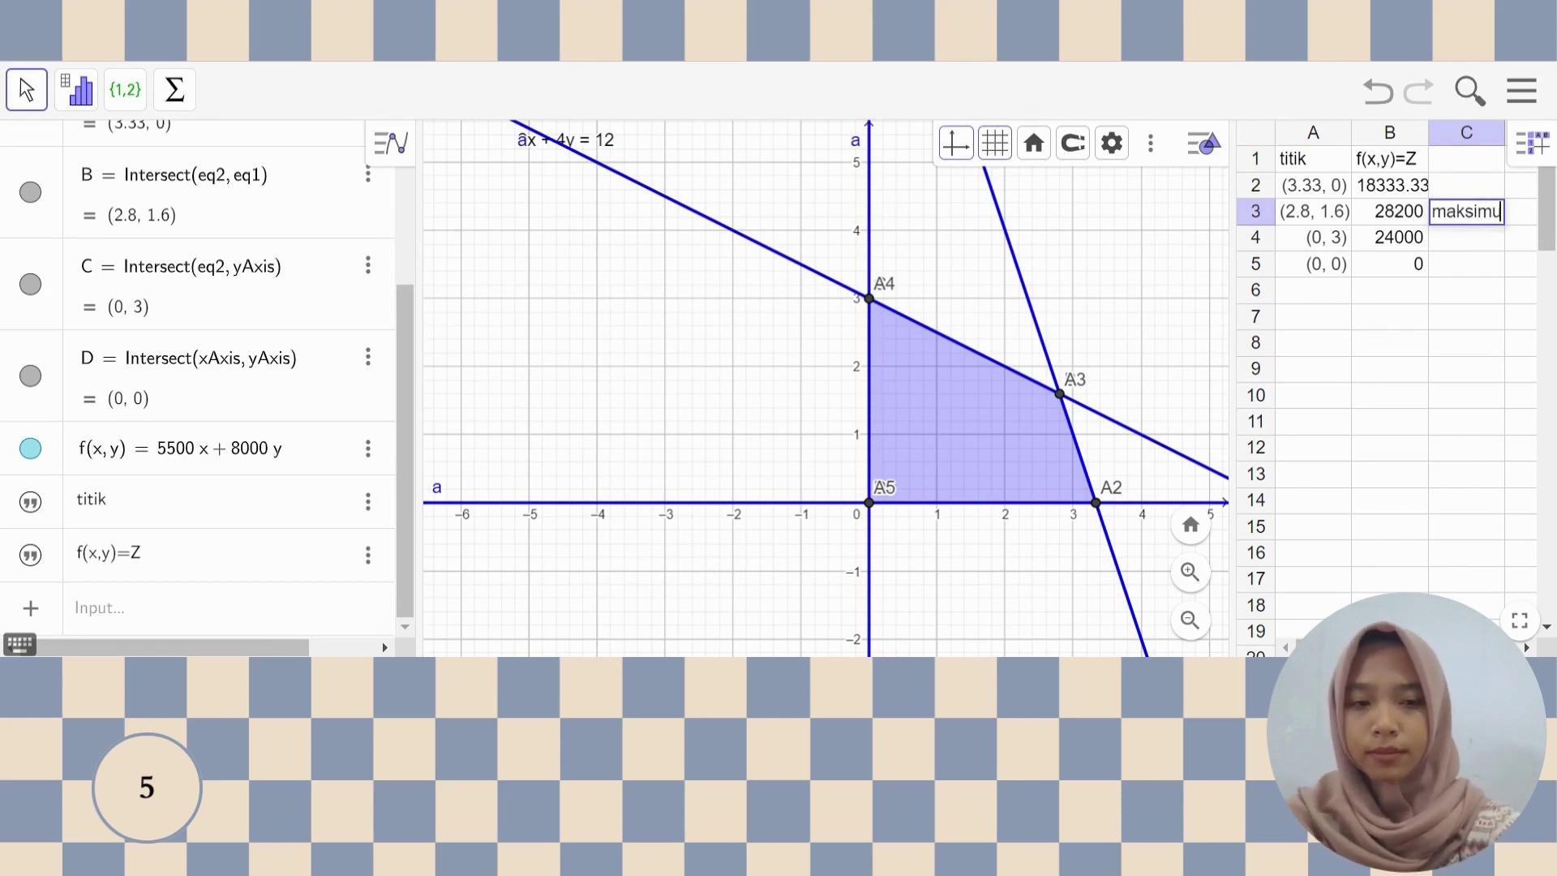
click(1459, 312)
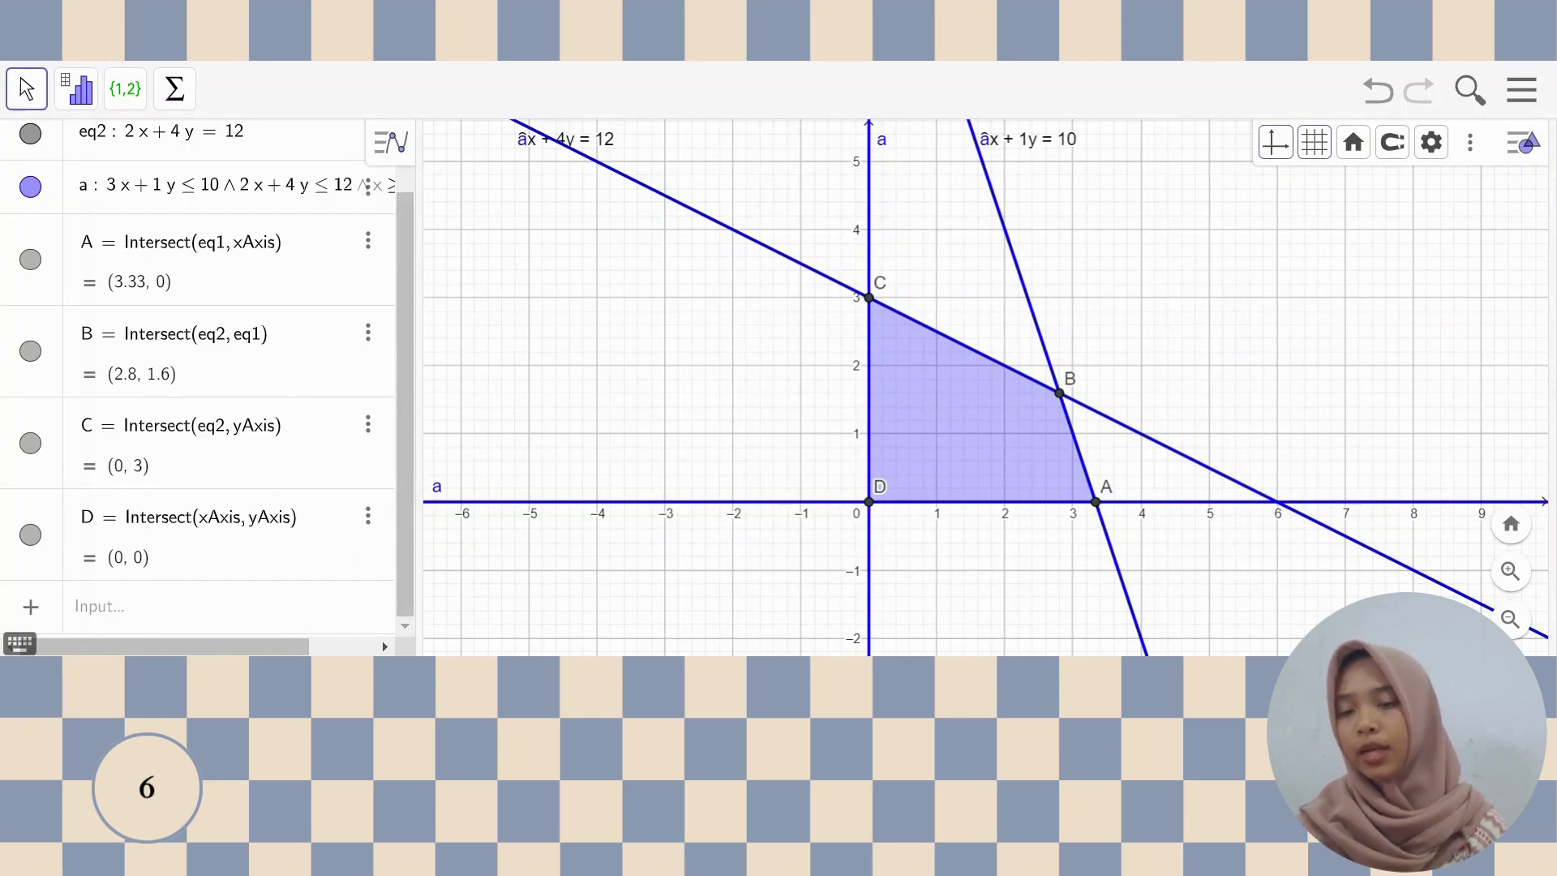
- Add the line 5500x + 8000y = k with a slider for k, and set the slider's maximum to 30000
click(144, 623)
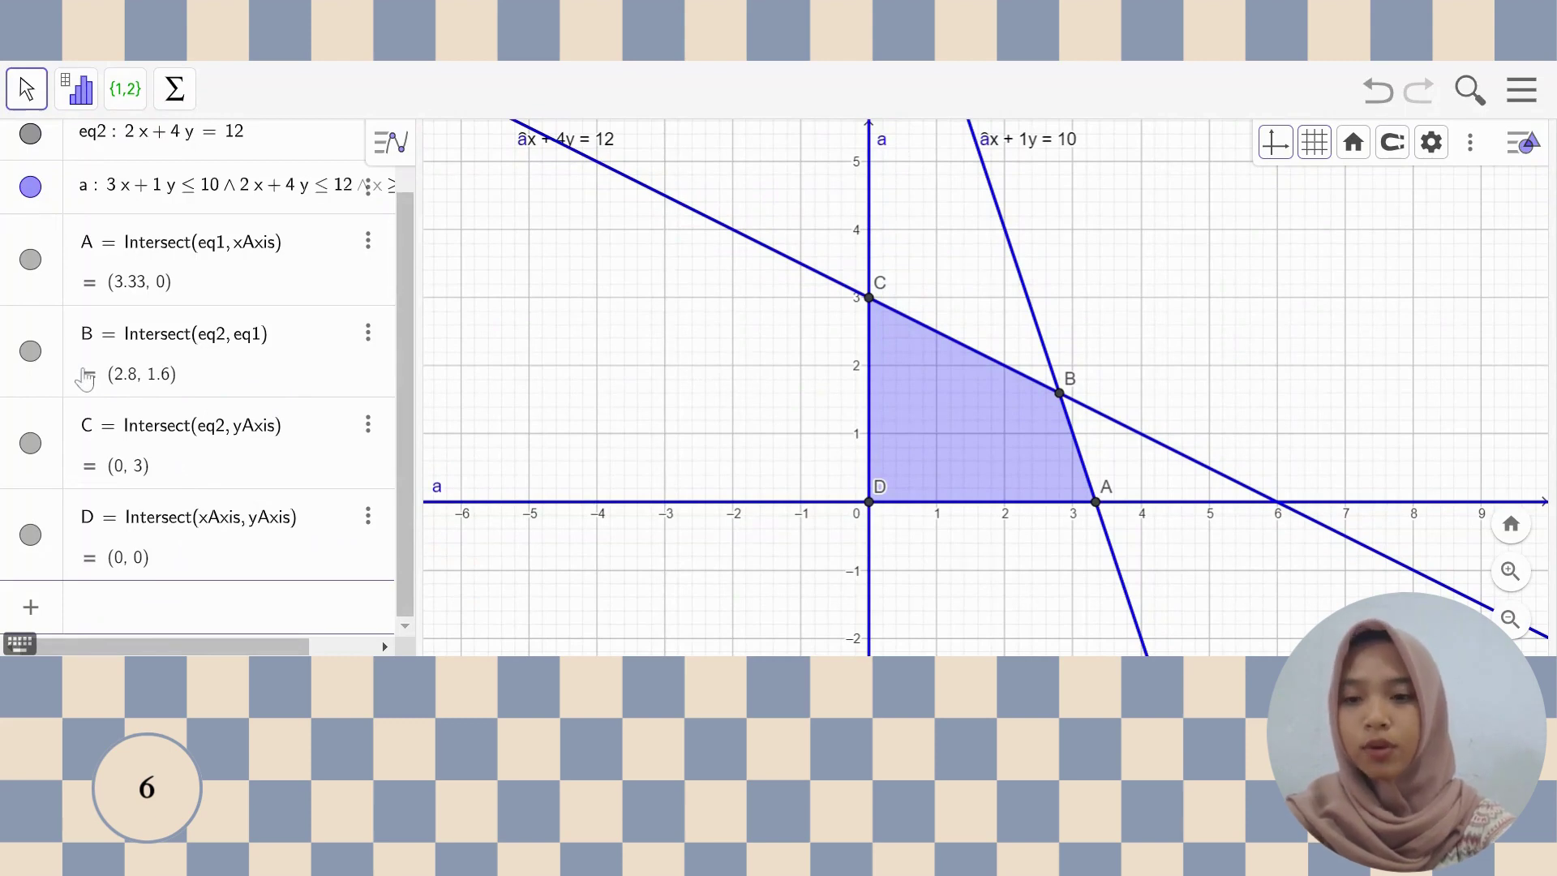
text(5500)
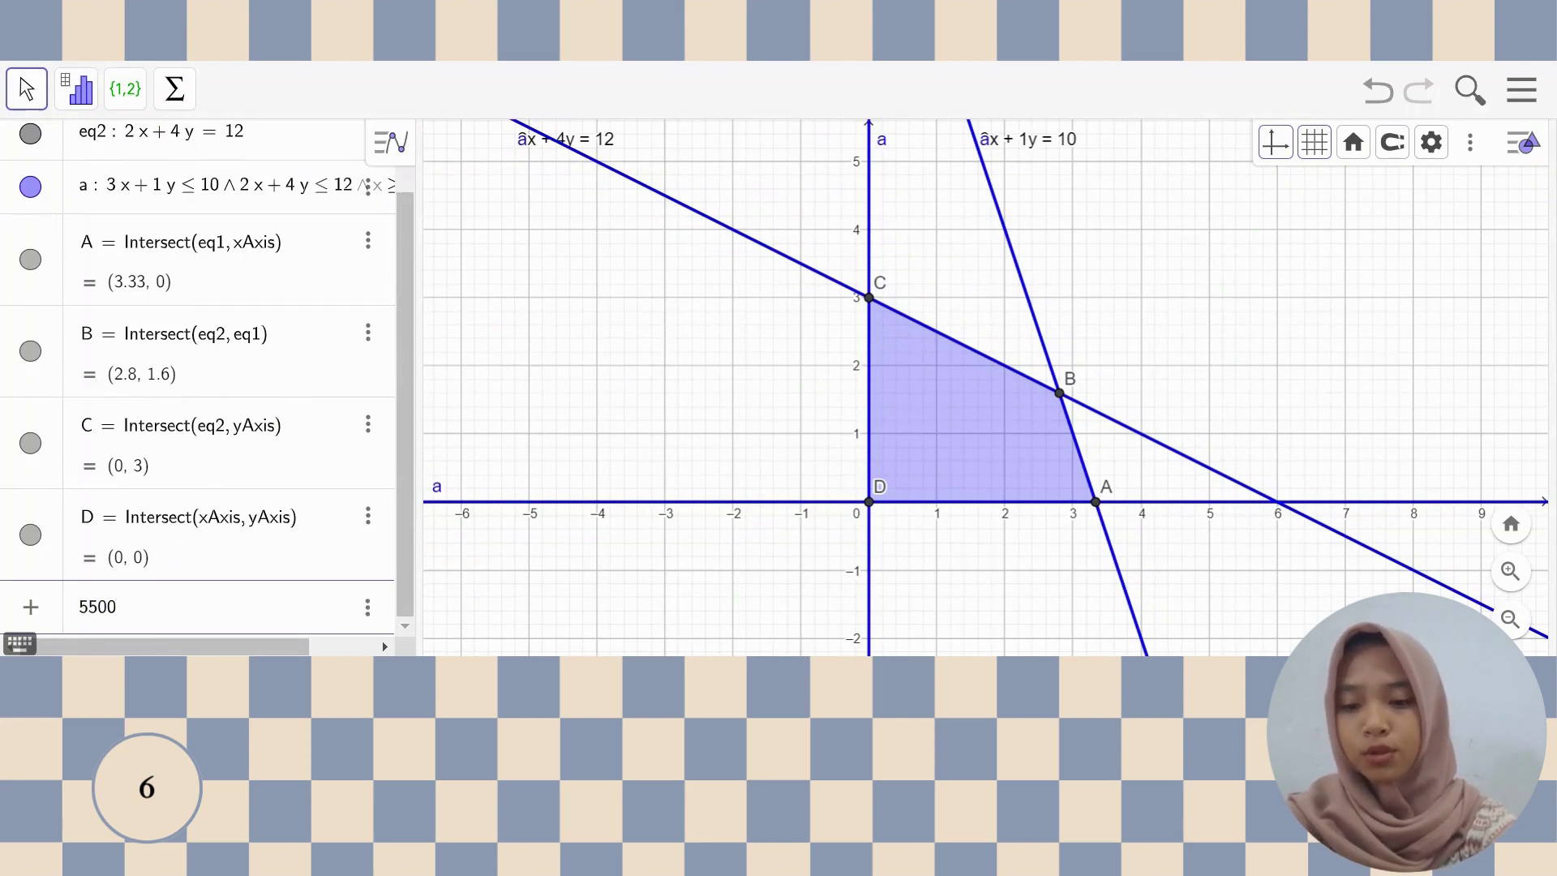
text(+ 8000y = k)
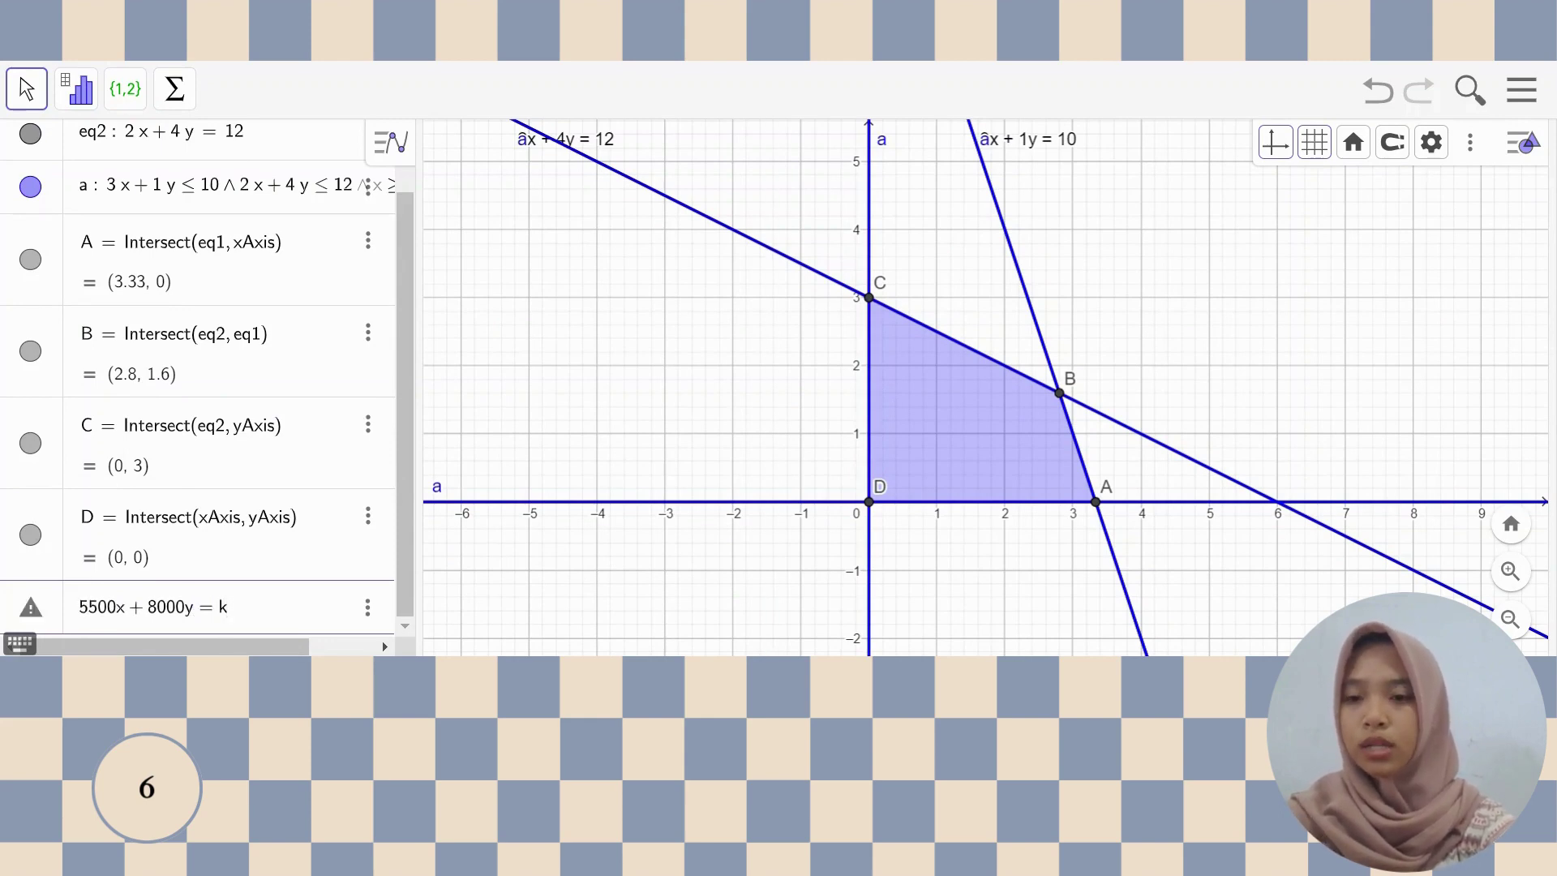
key(Return)
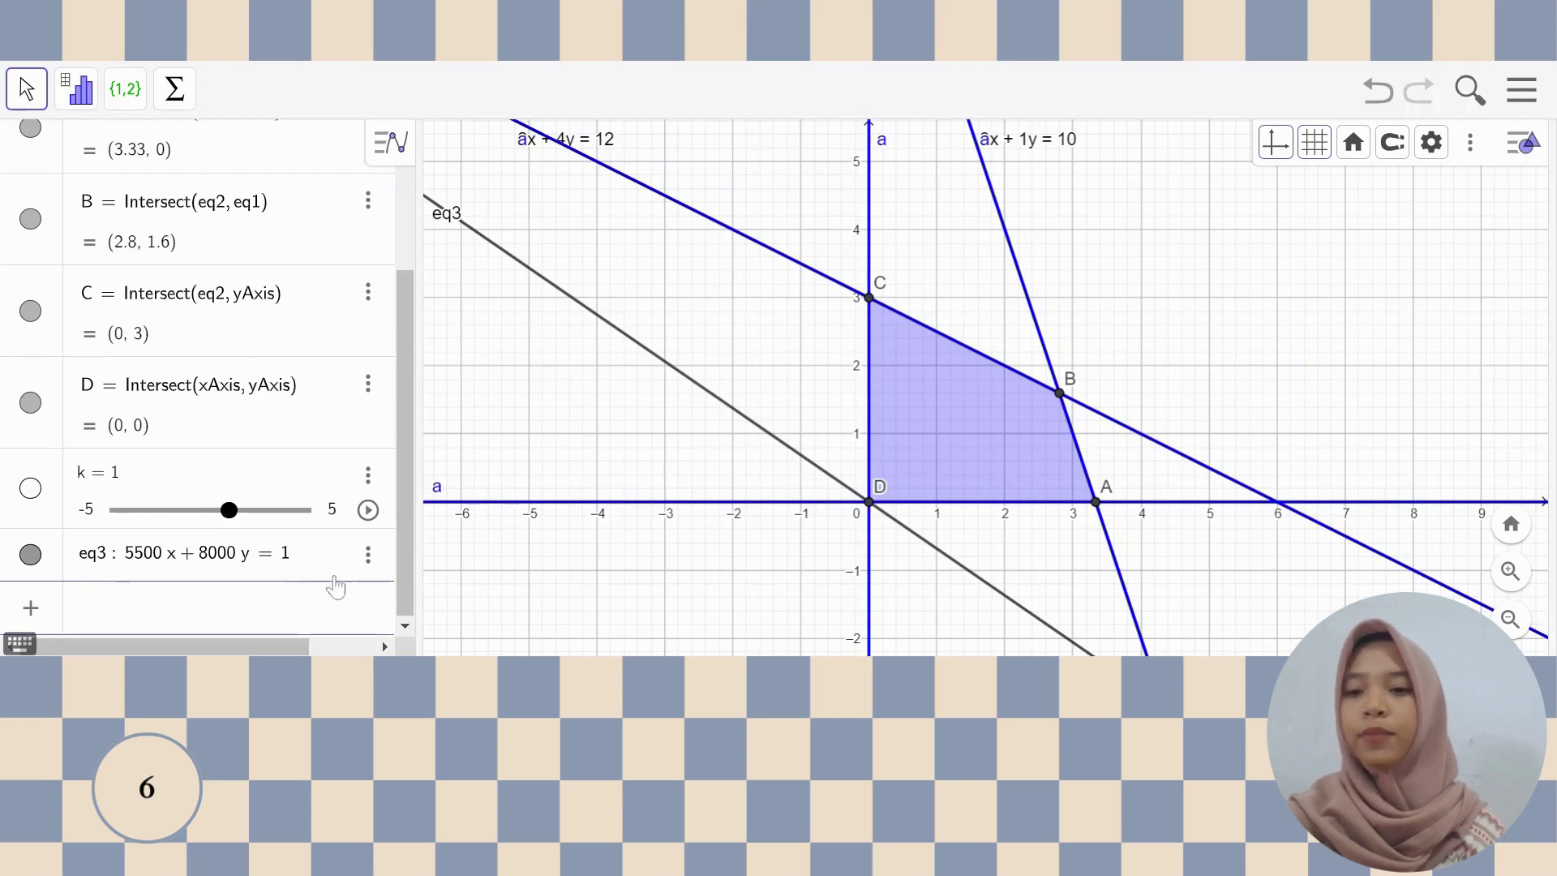
click(332, 520)
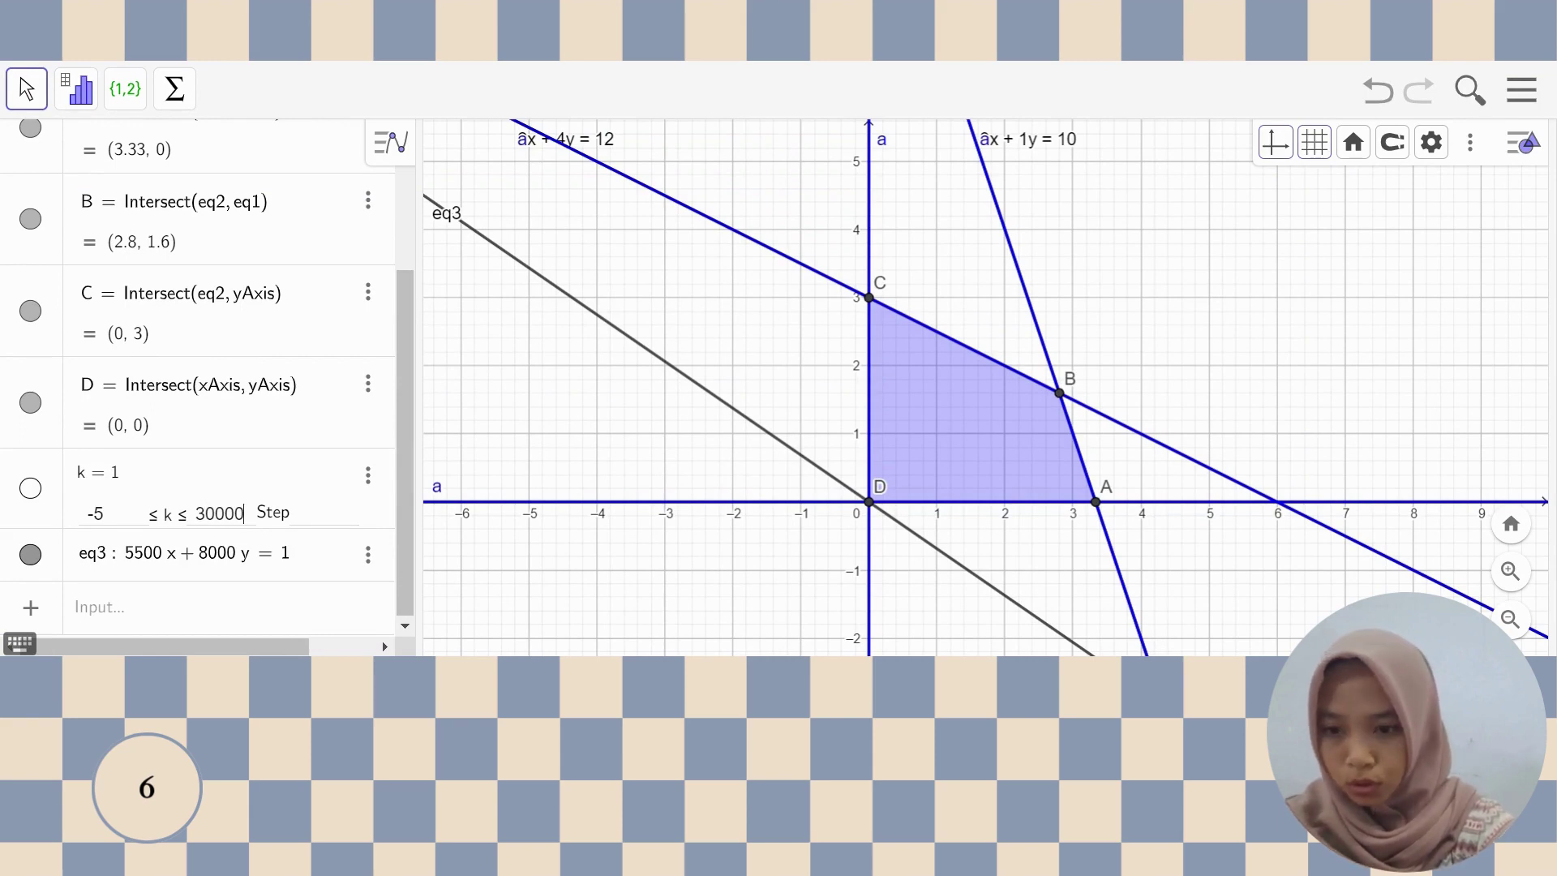
key(Return)
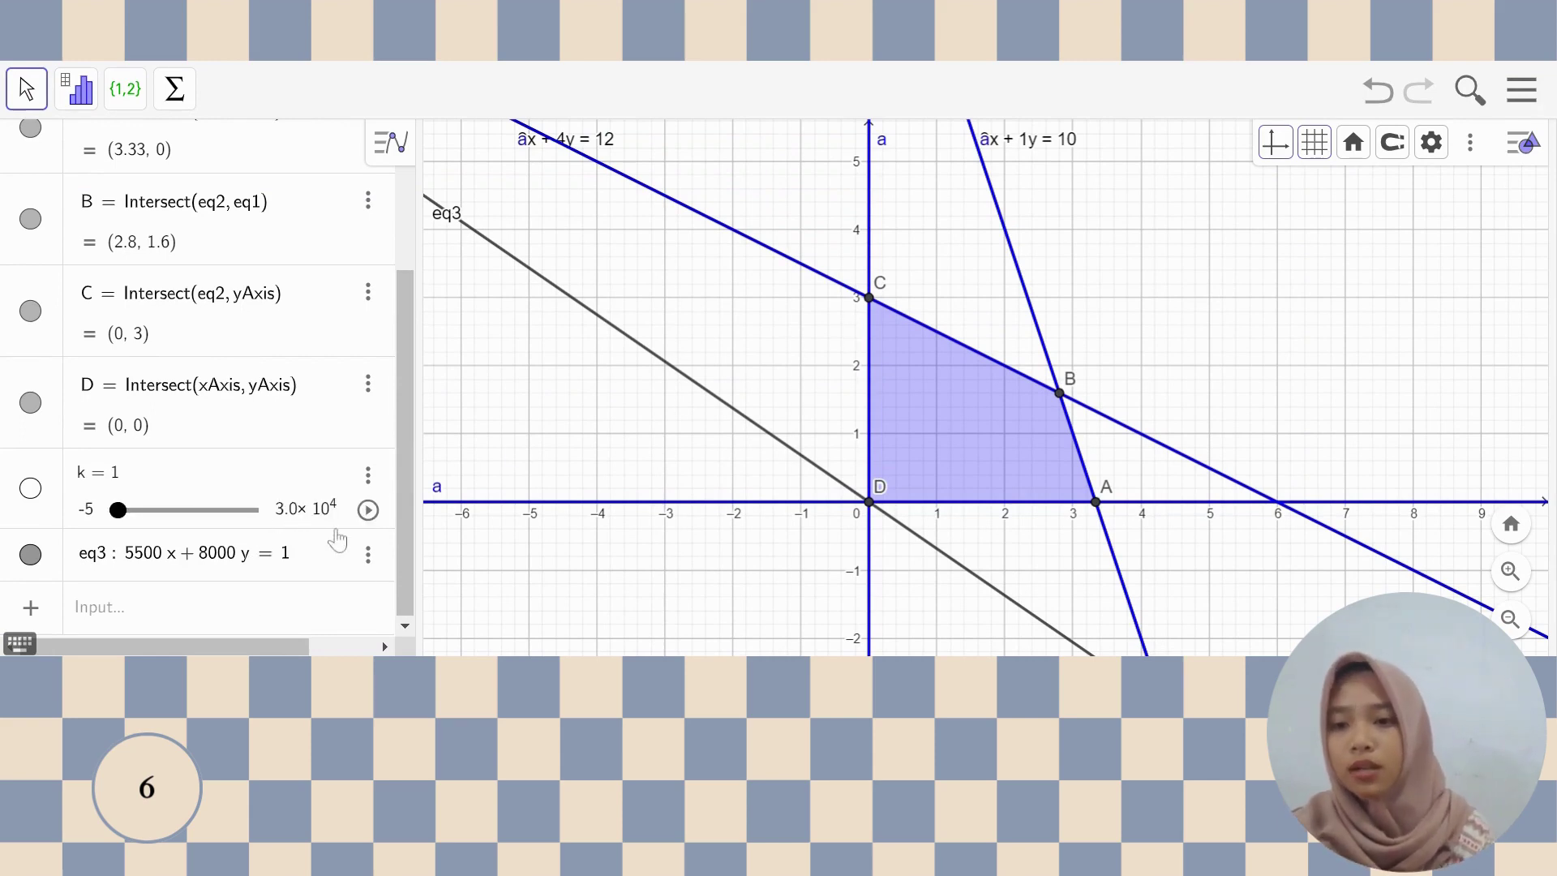
- Animate slider k and stop it at about 28295, where the objective line passes close to corner B
click(369, 511)
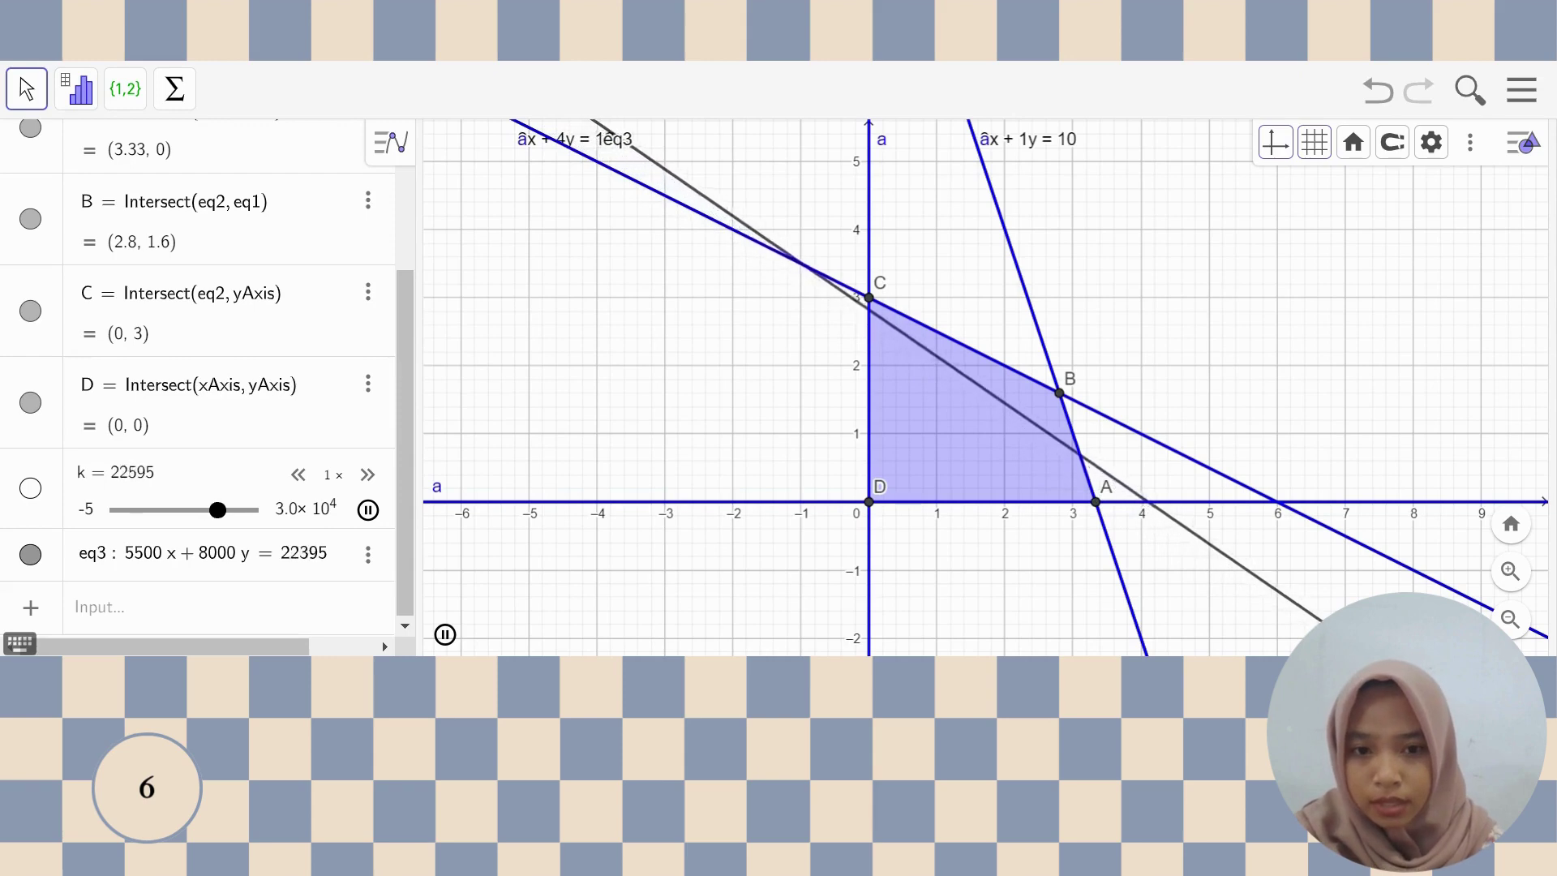
click(374, 520)
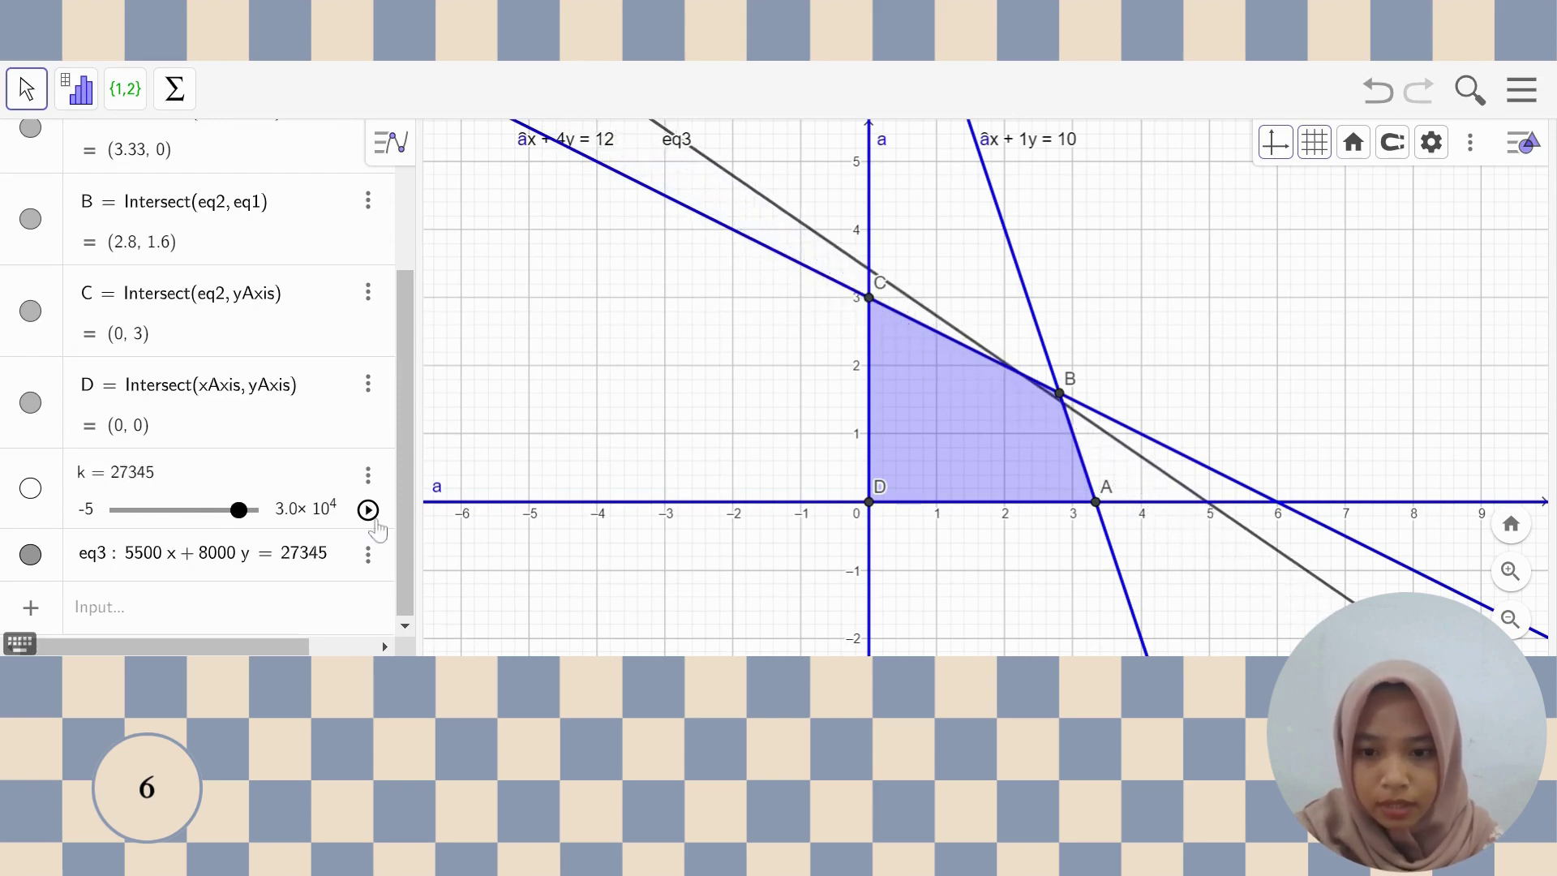
click(374, 520)
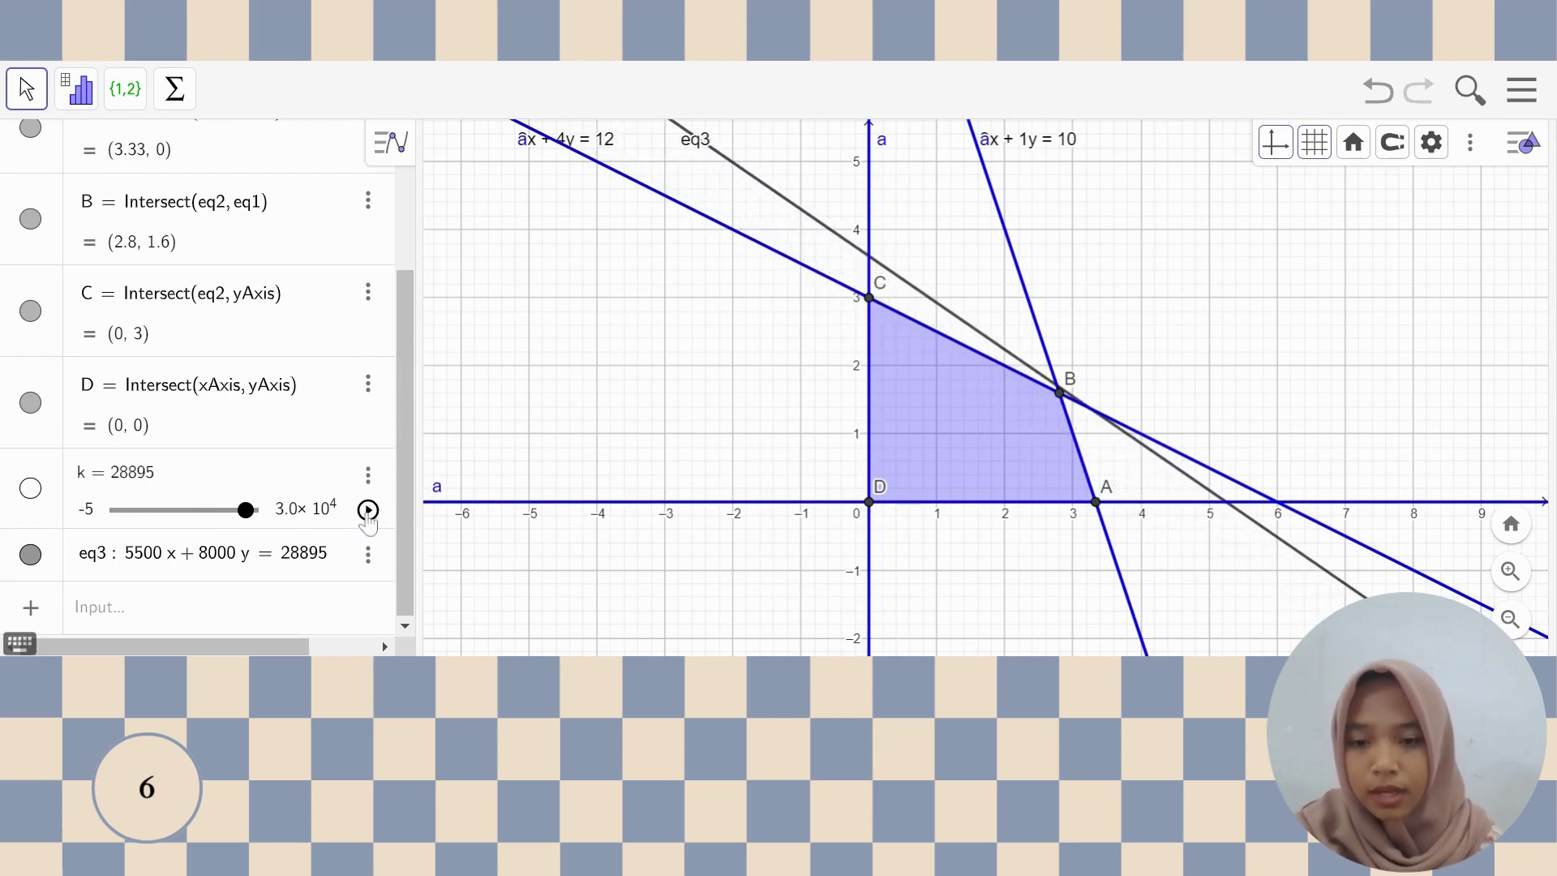
click(241, 523)
drag(241, 523, 240, 526)
click(371, 517)
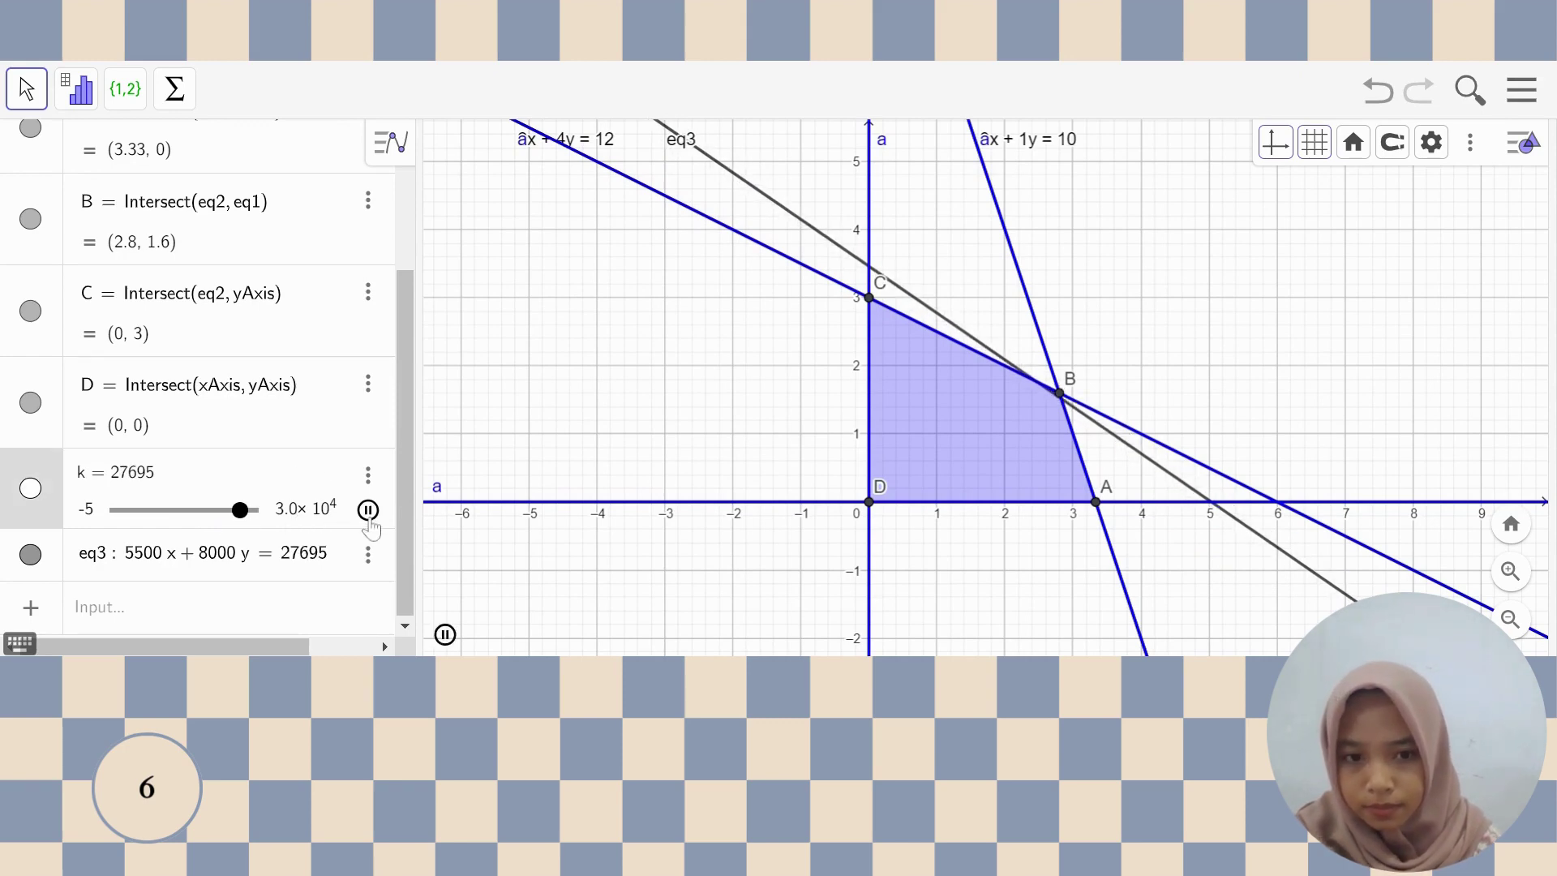
click(370, 516)
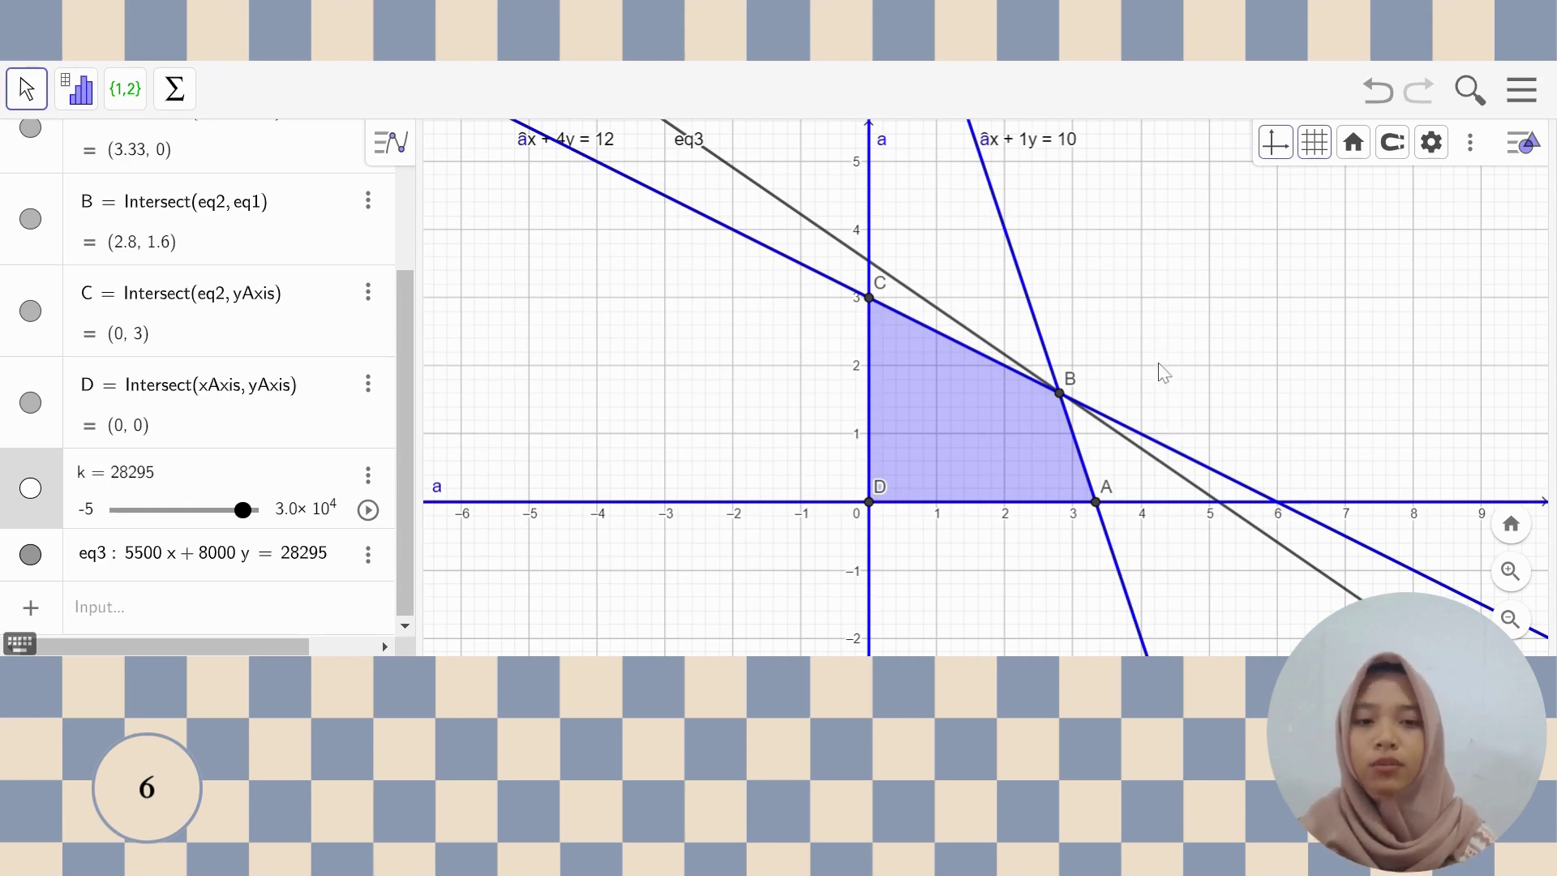
scroll(1161, 373, up, 2)
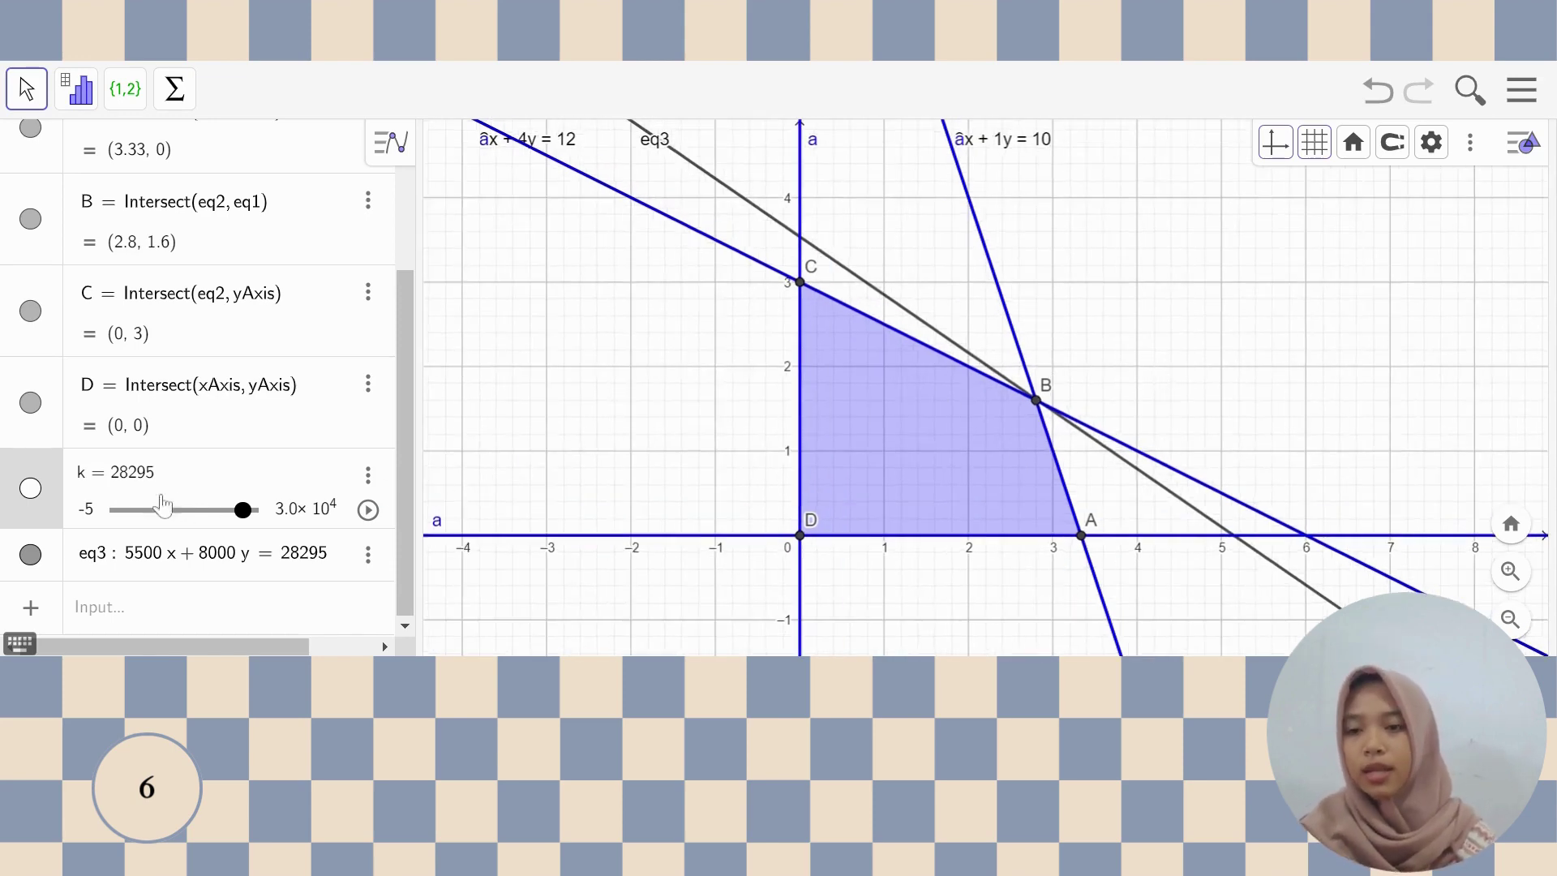
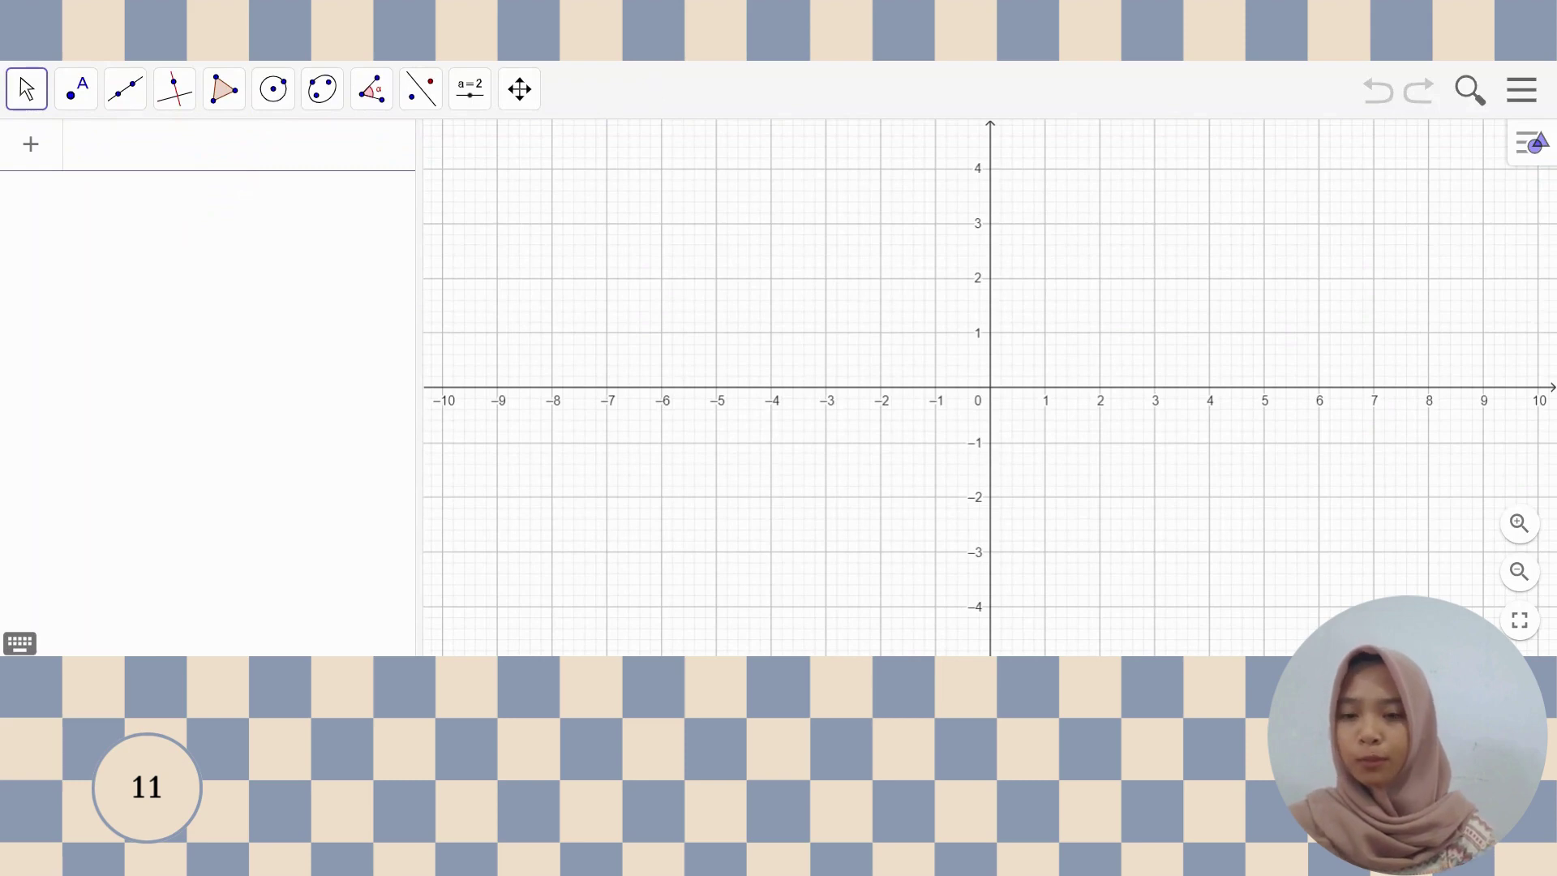
- Enter the equation 20x + 15y = 600 as the first line of the blank construction
text(20)
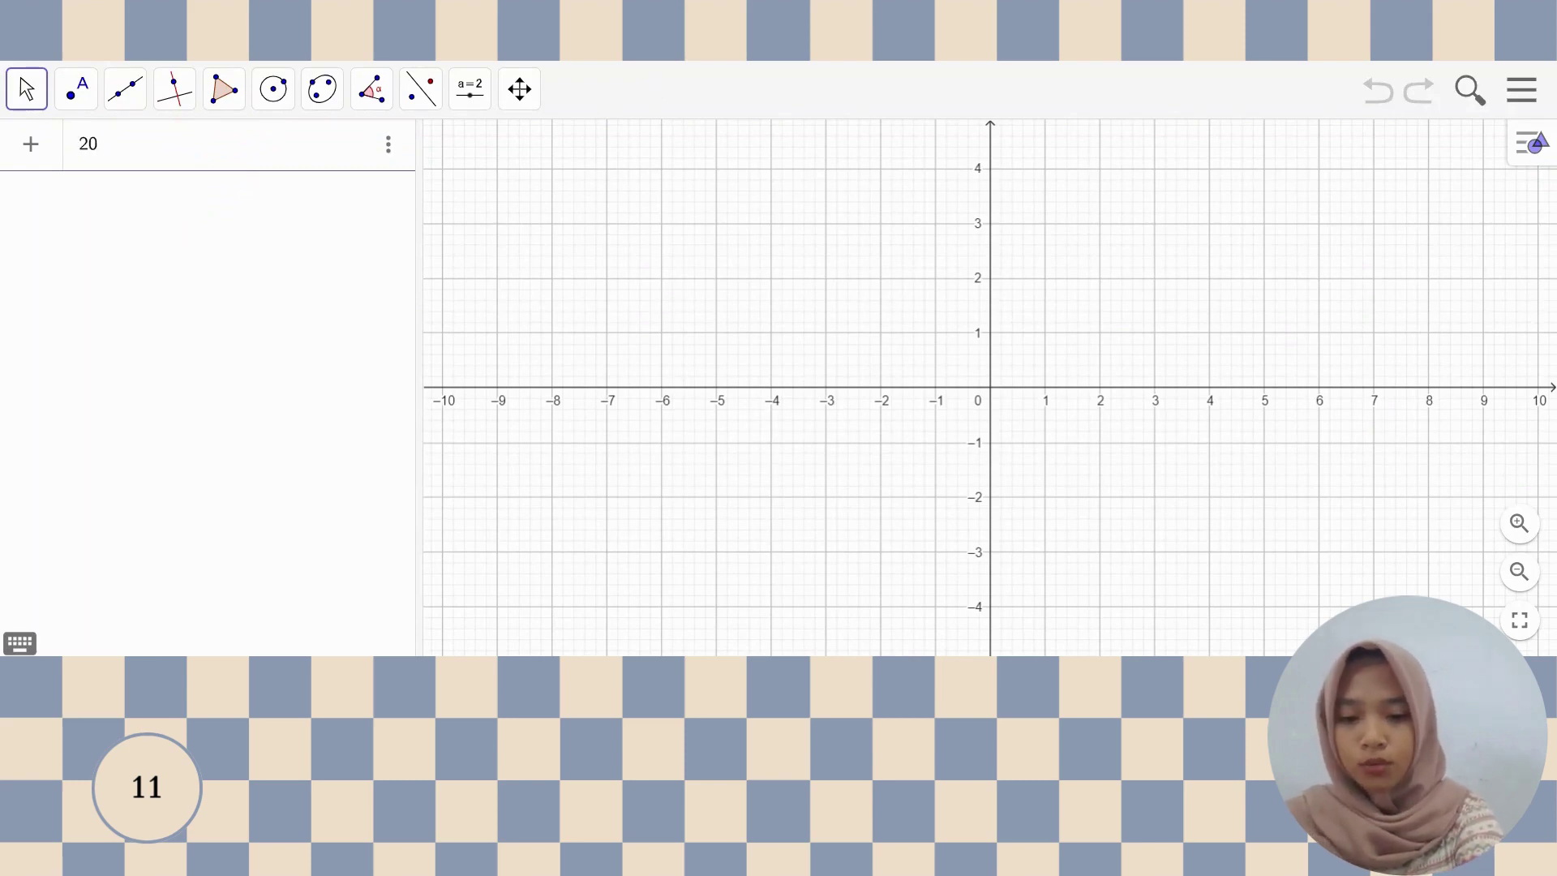
text( x + 15 y )
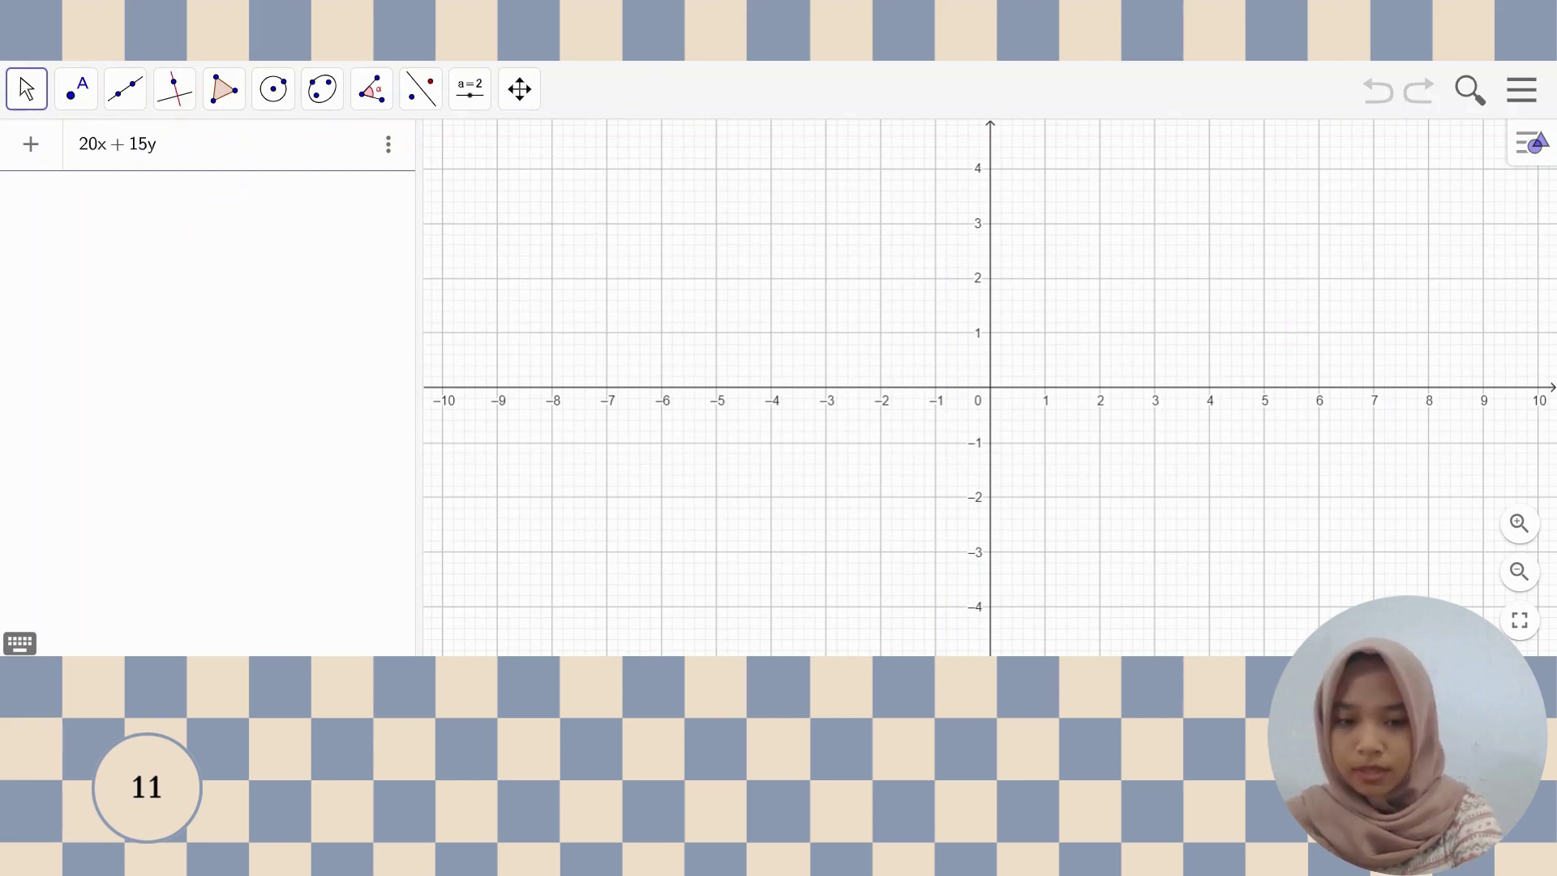
text(= 600)
key(Return)
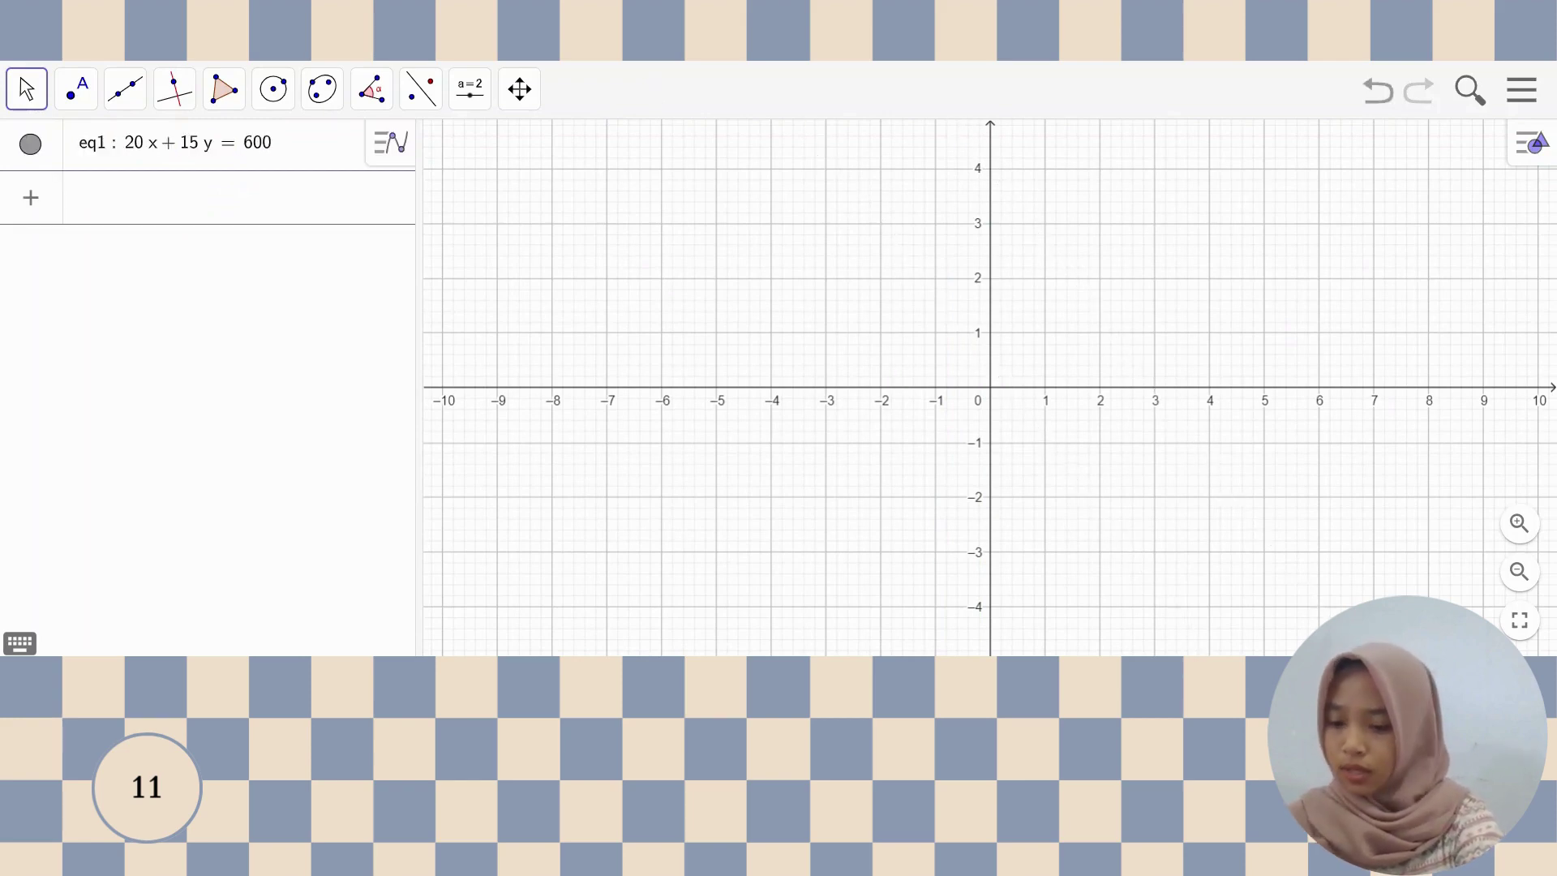
- Enter the equation 5x + 10y = 200 as a second line
text(5 x )
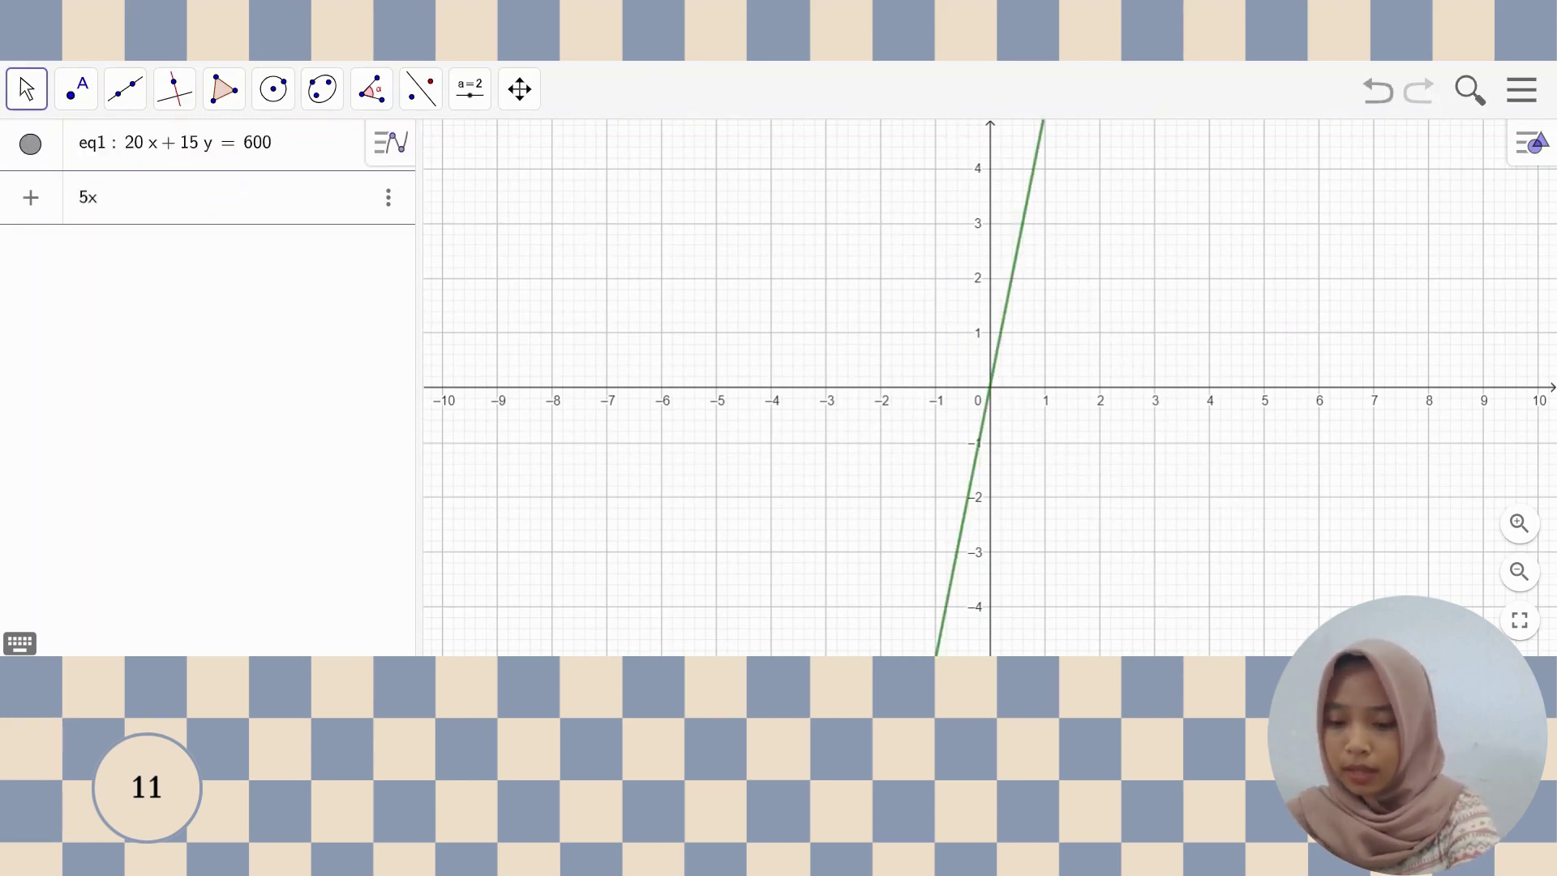
text(+ 10 y )
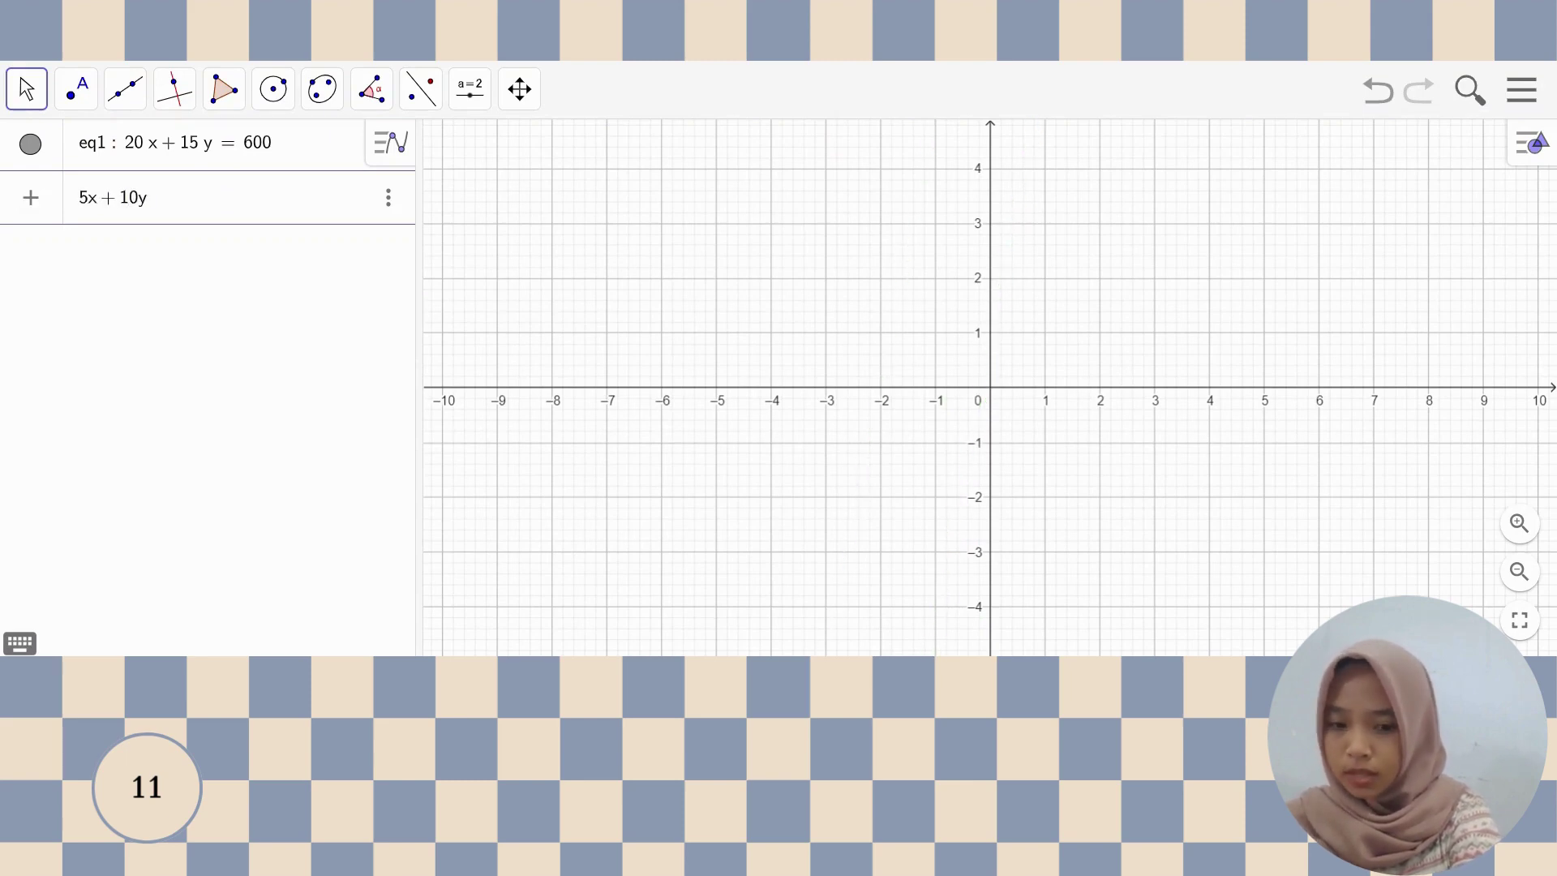
text(= 200)
key(Return)
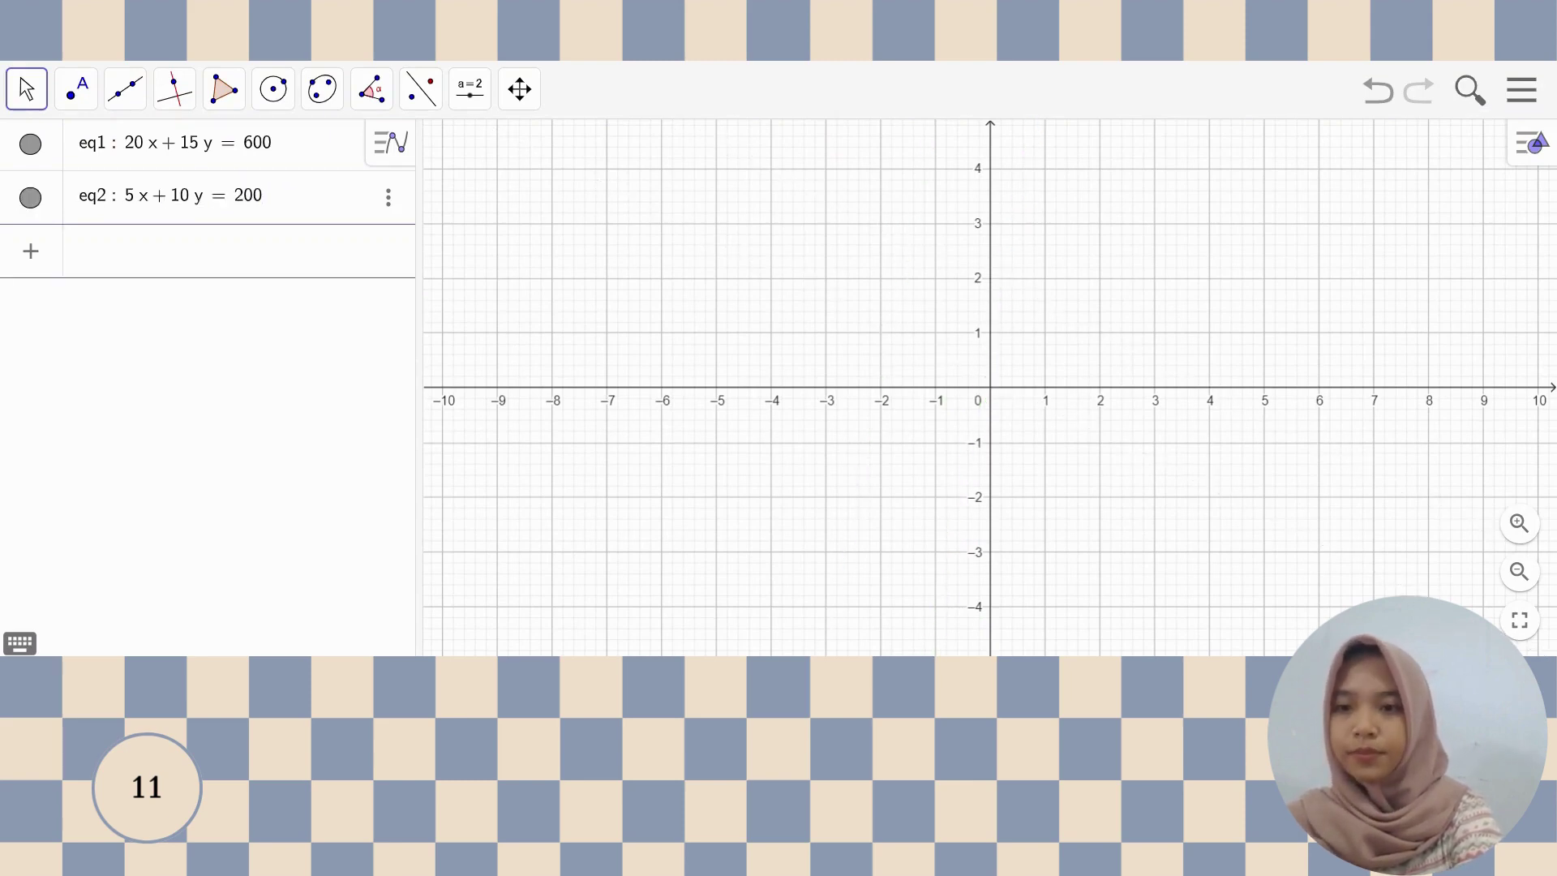
- Set the label of the line 5x + 10y = 200 to show its value
scroll(1154, 538, down, 10)
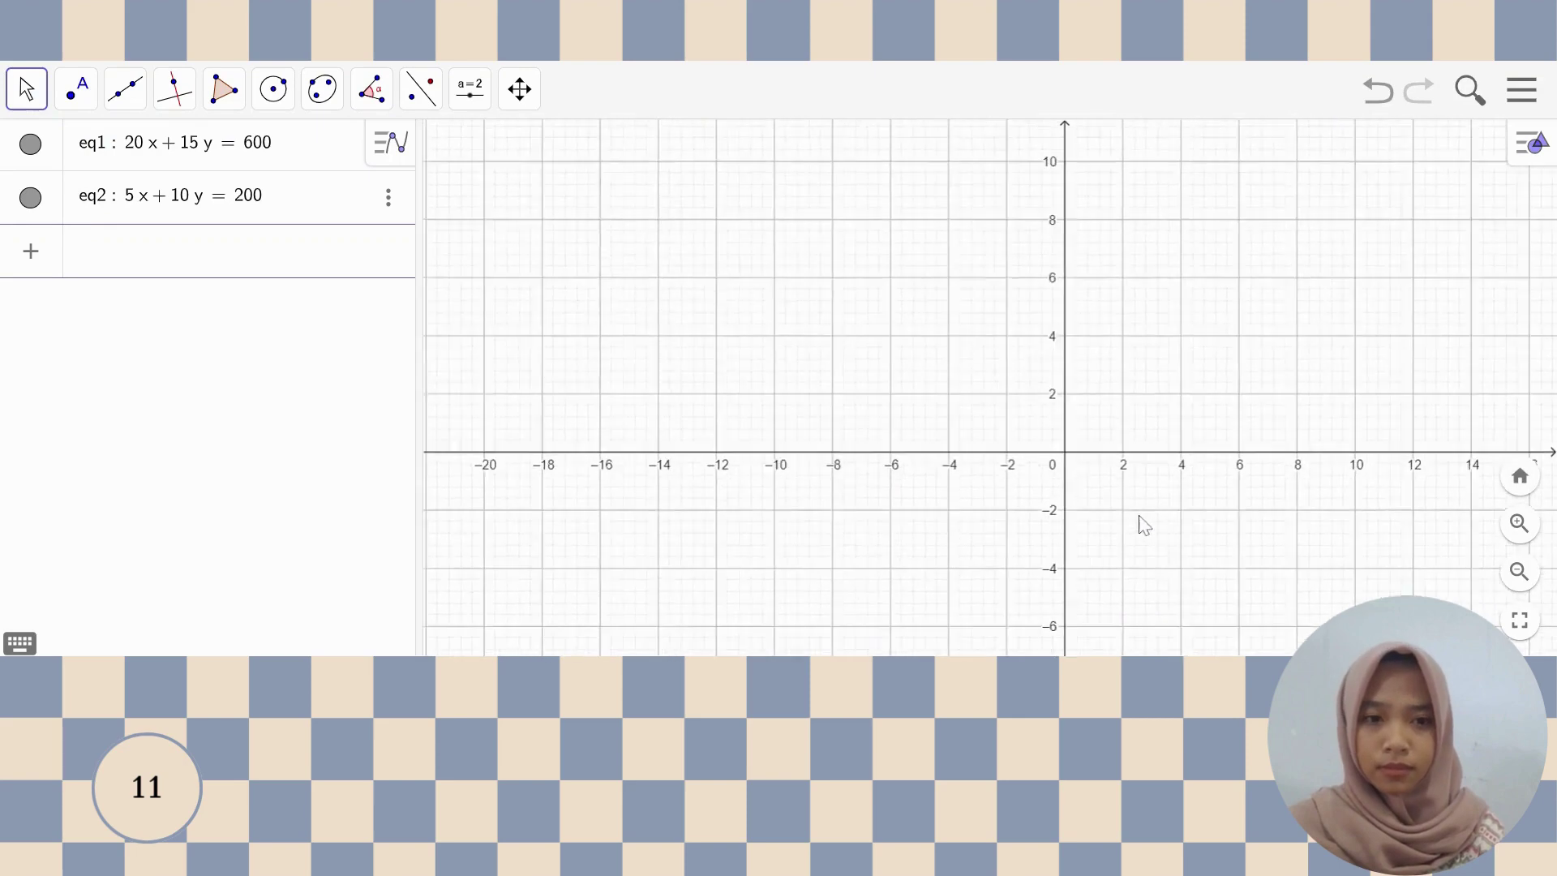
drag(1138, 435, 880, 490)
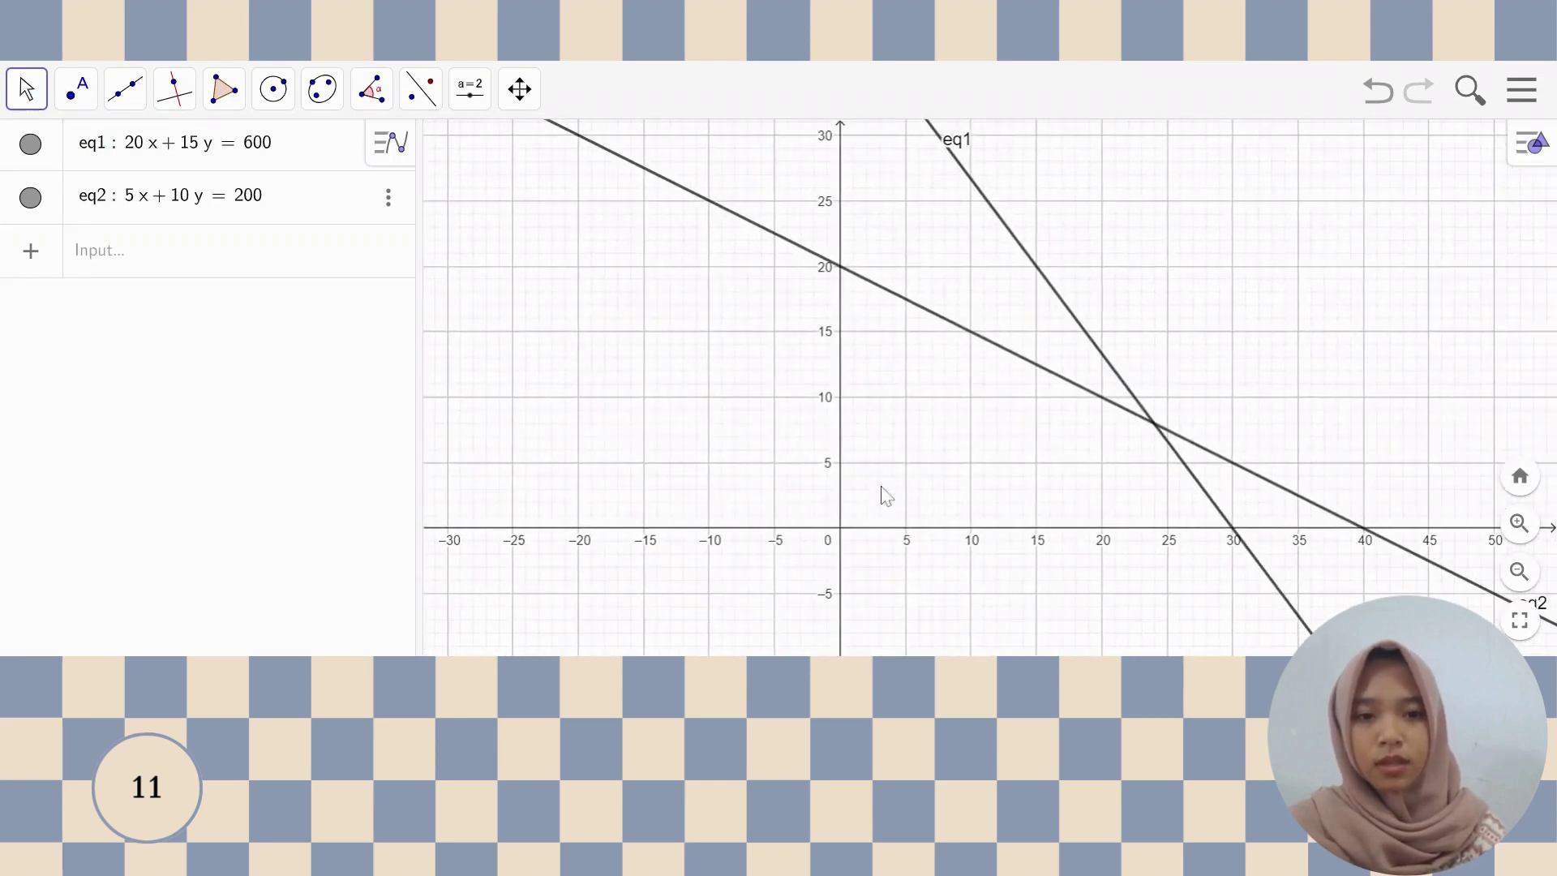
right_click(898, 297)
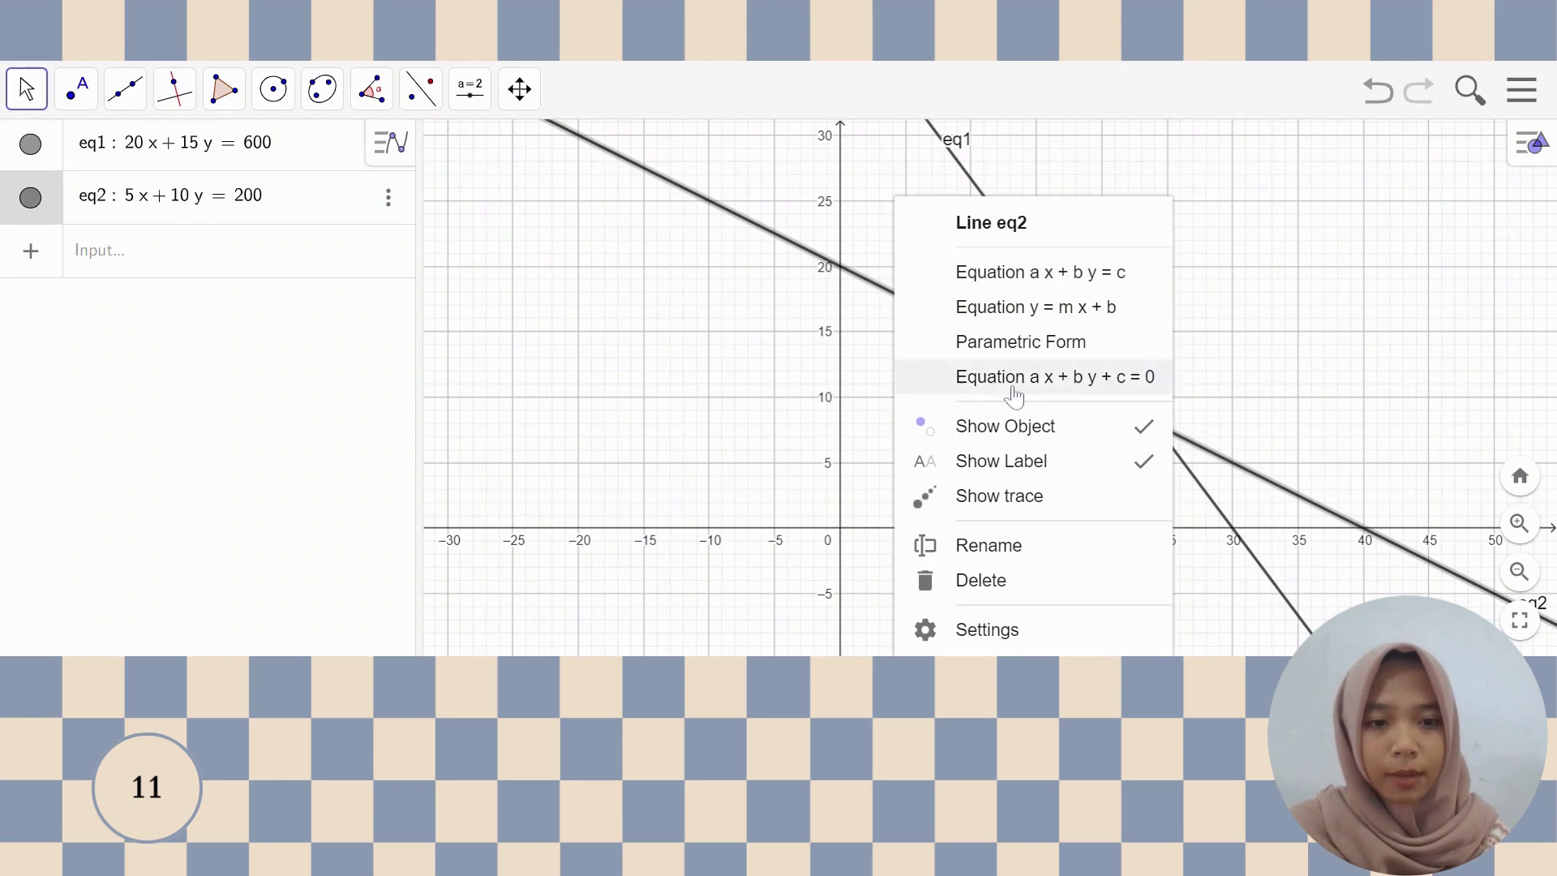
click(1017, 631)
click(1360, 559)
click(1350, 539)
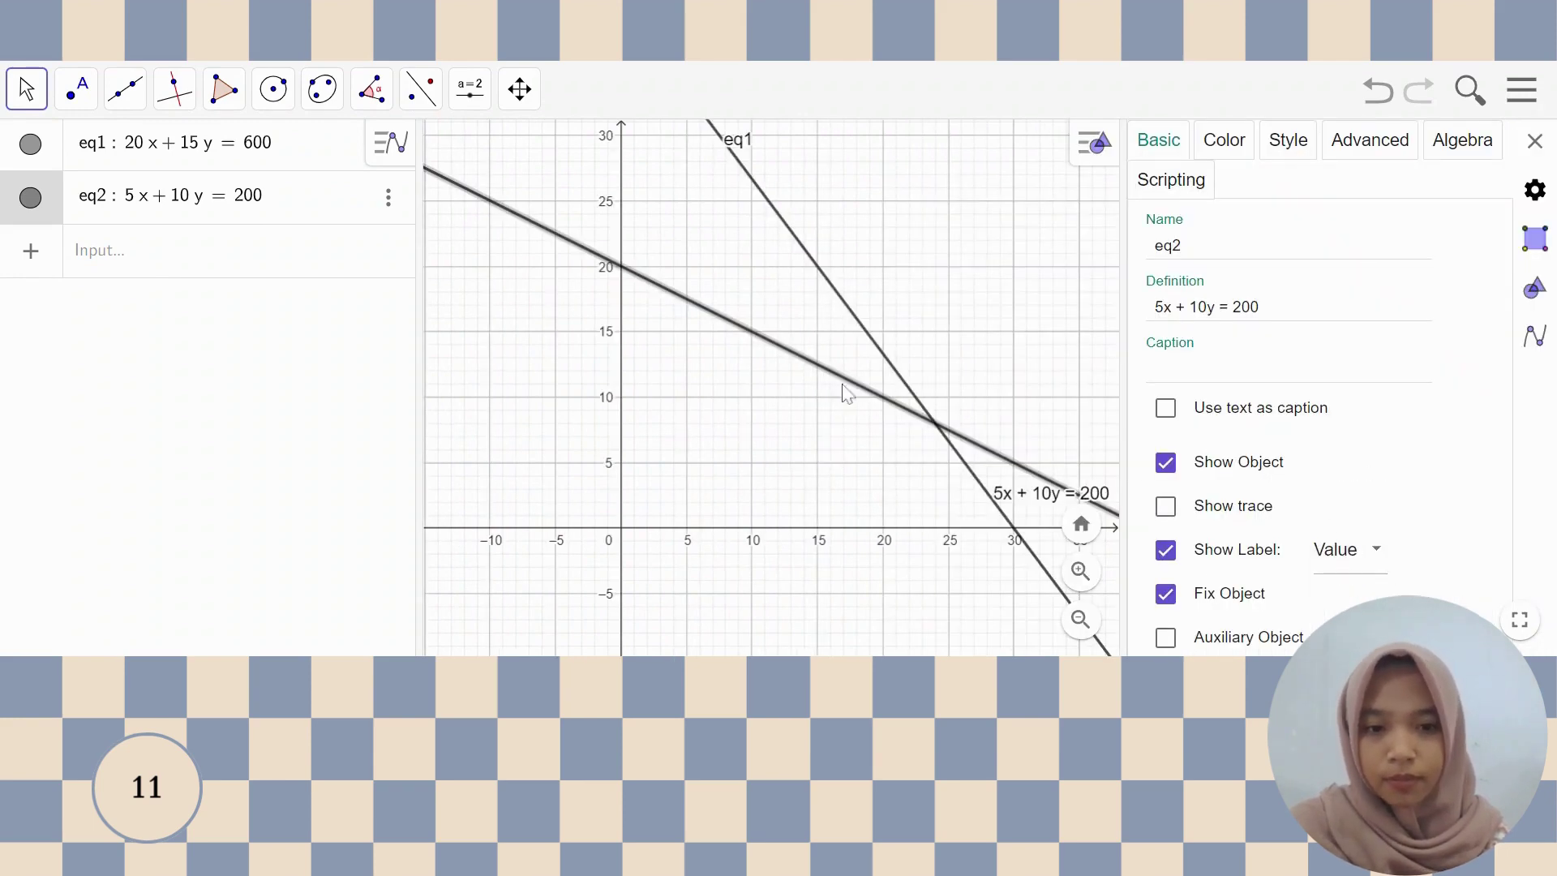
- Set the label of the line 20x + 15y = 600 to show its value and close the settings
click(880, 359)
click(1351, 559)
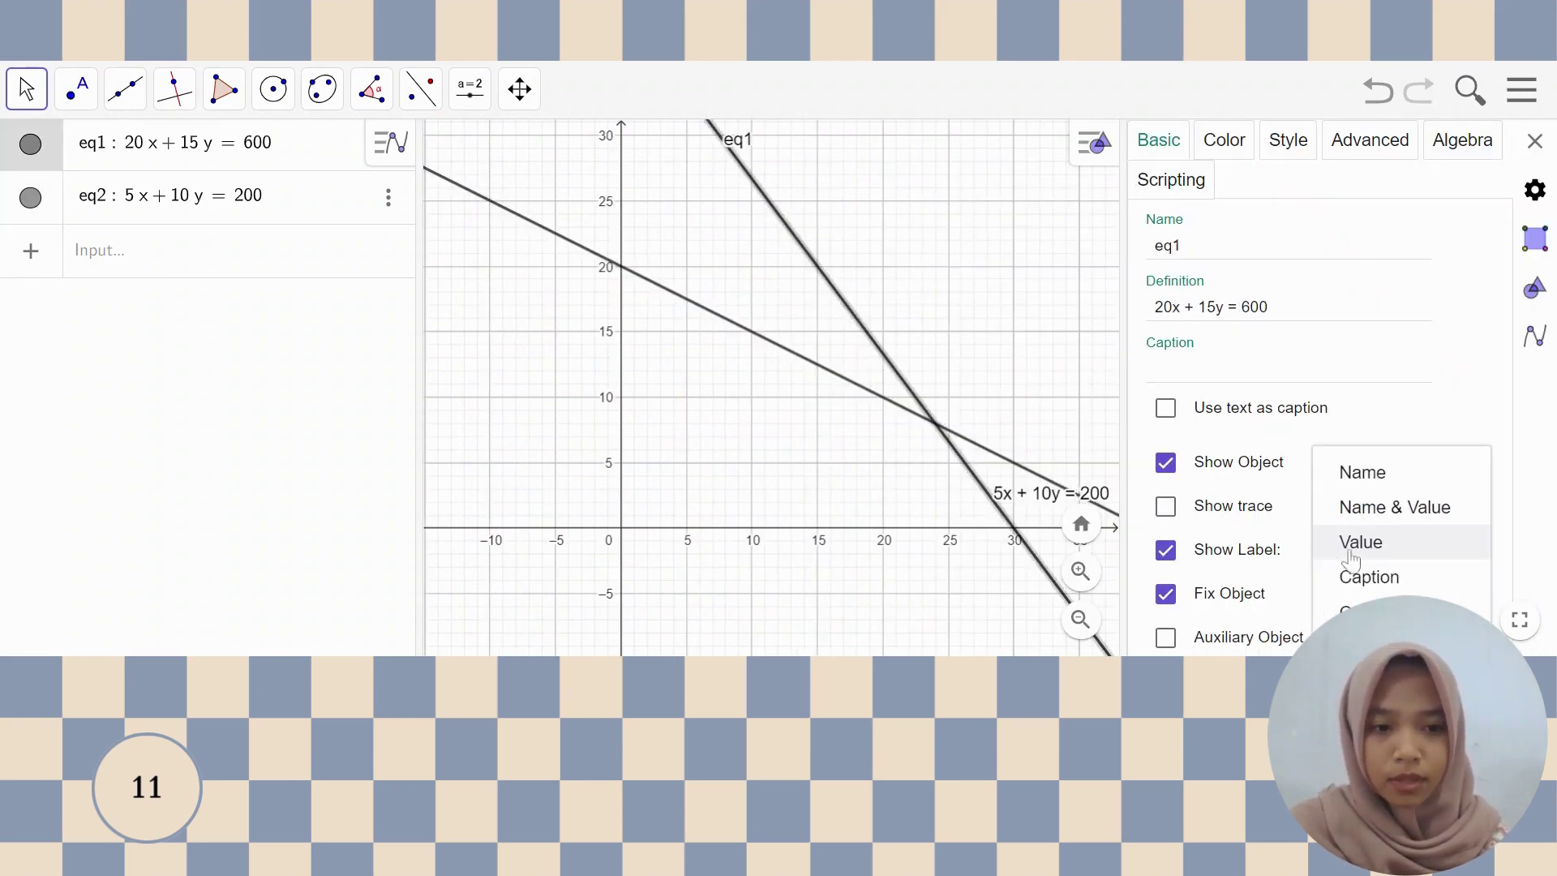
click(1350, 540)
click(1093, 349)
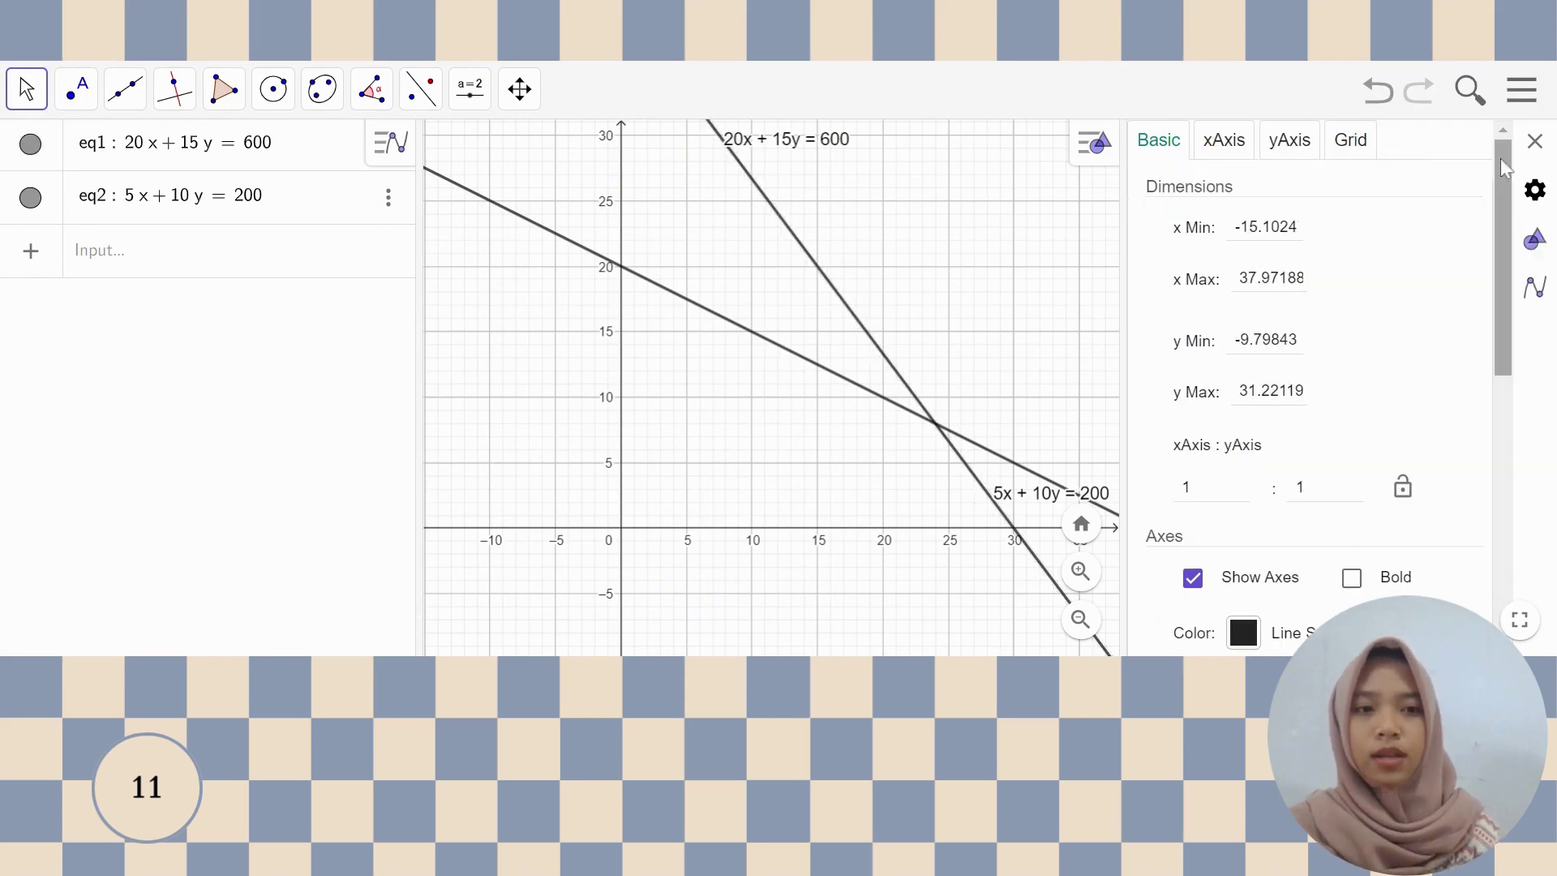
click(1535, 140)
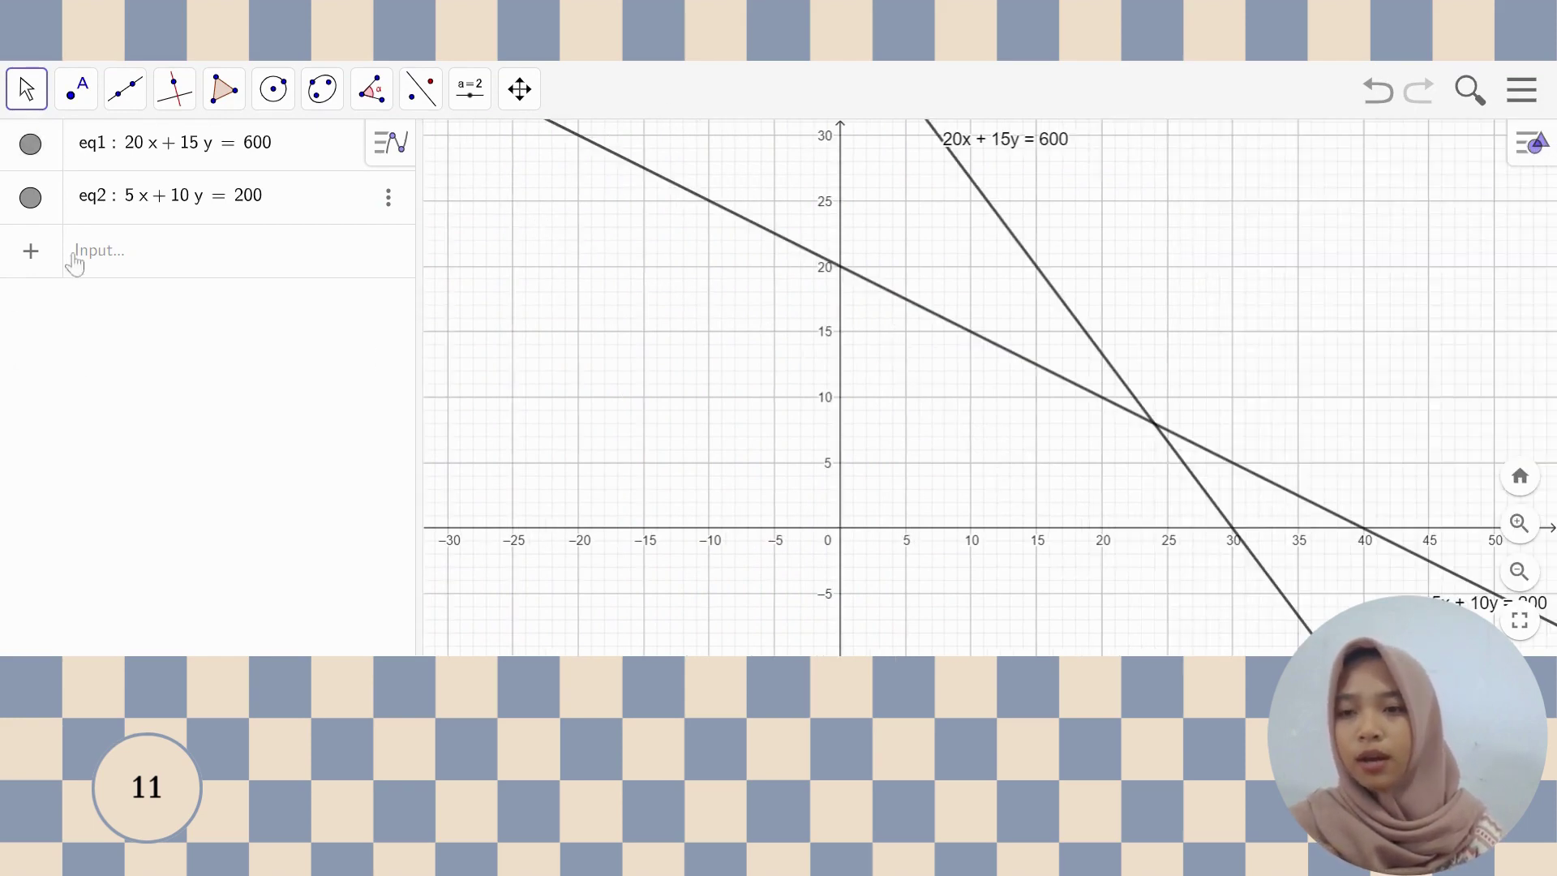
- Begin a new inequality entry for the feasible region with 20x + 15y ≥ 600
click(105, 256)
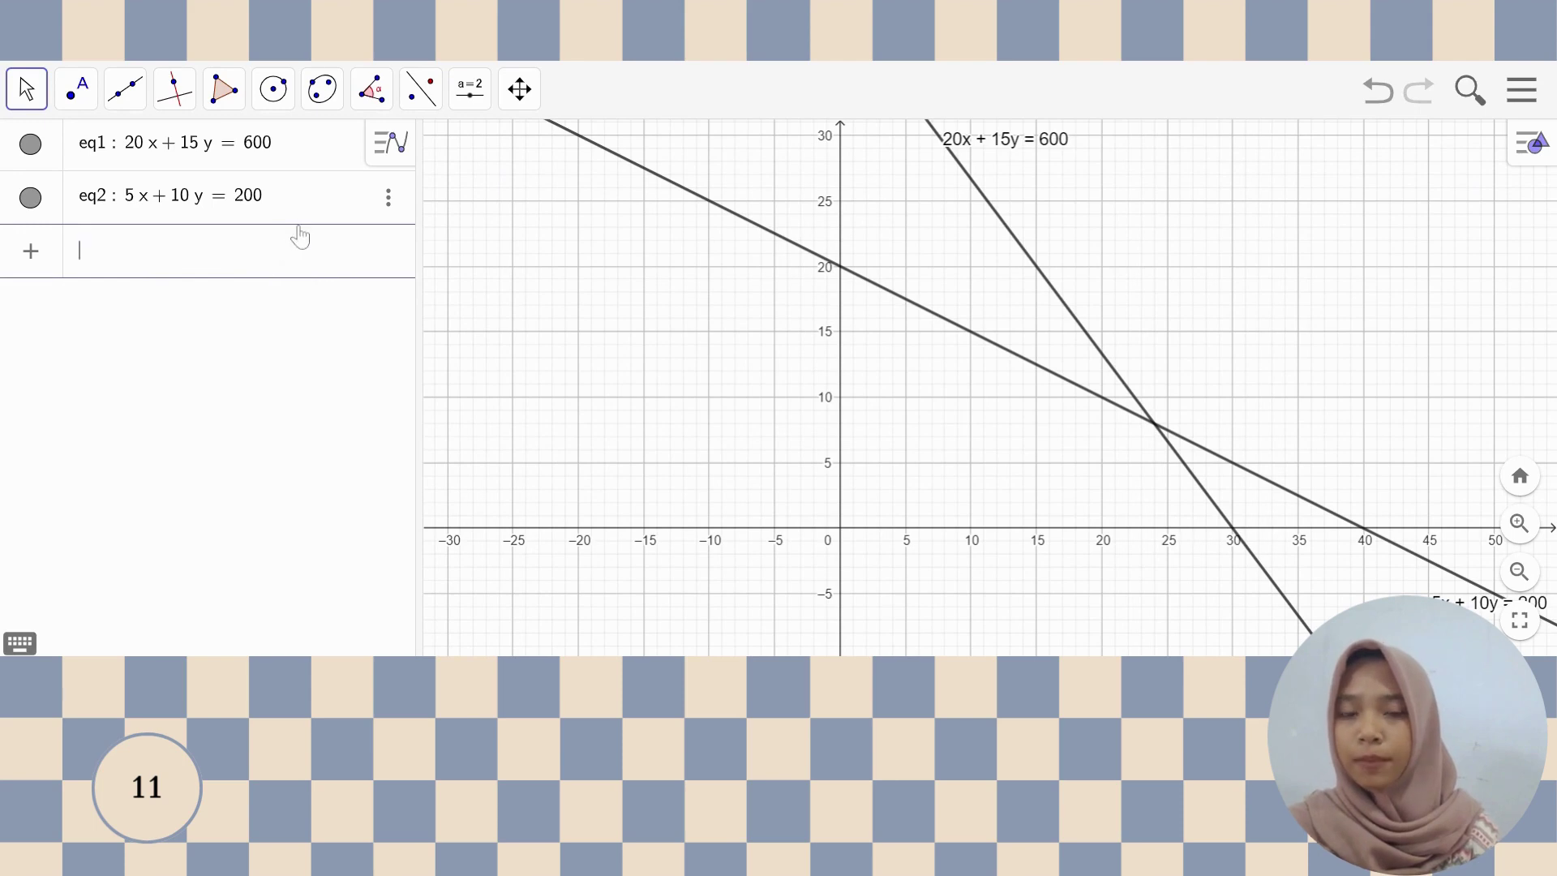
text(20)
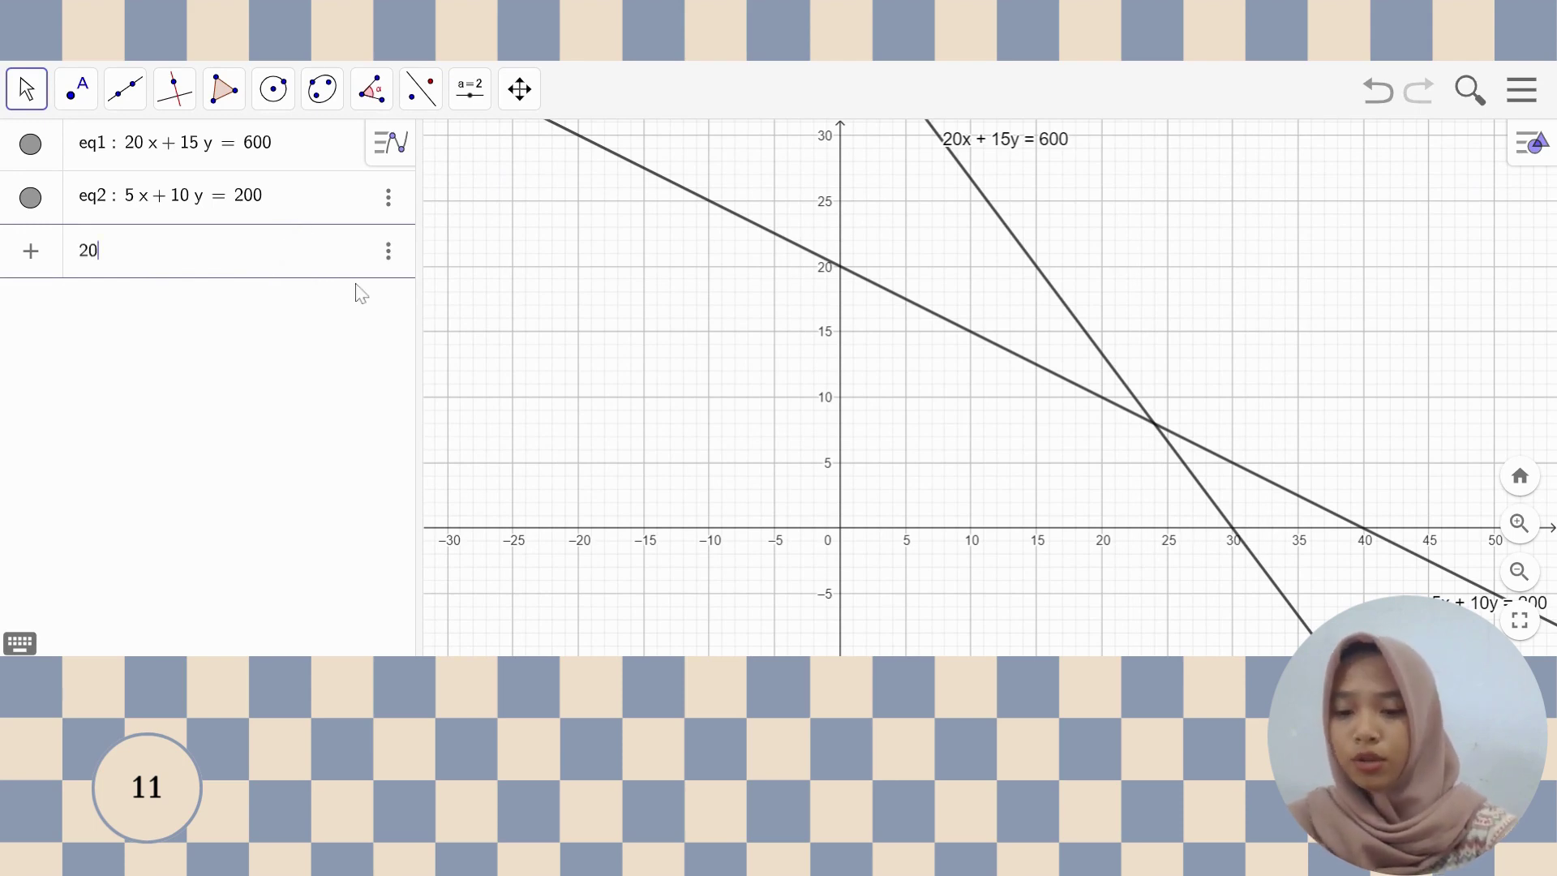
text(x+15y)
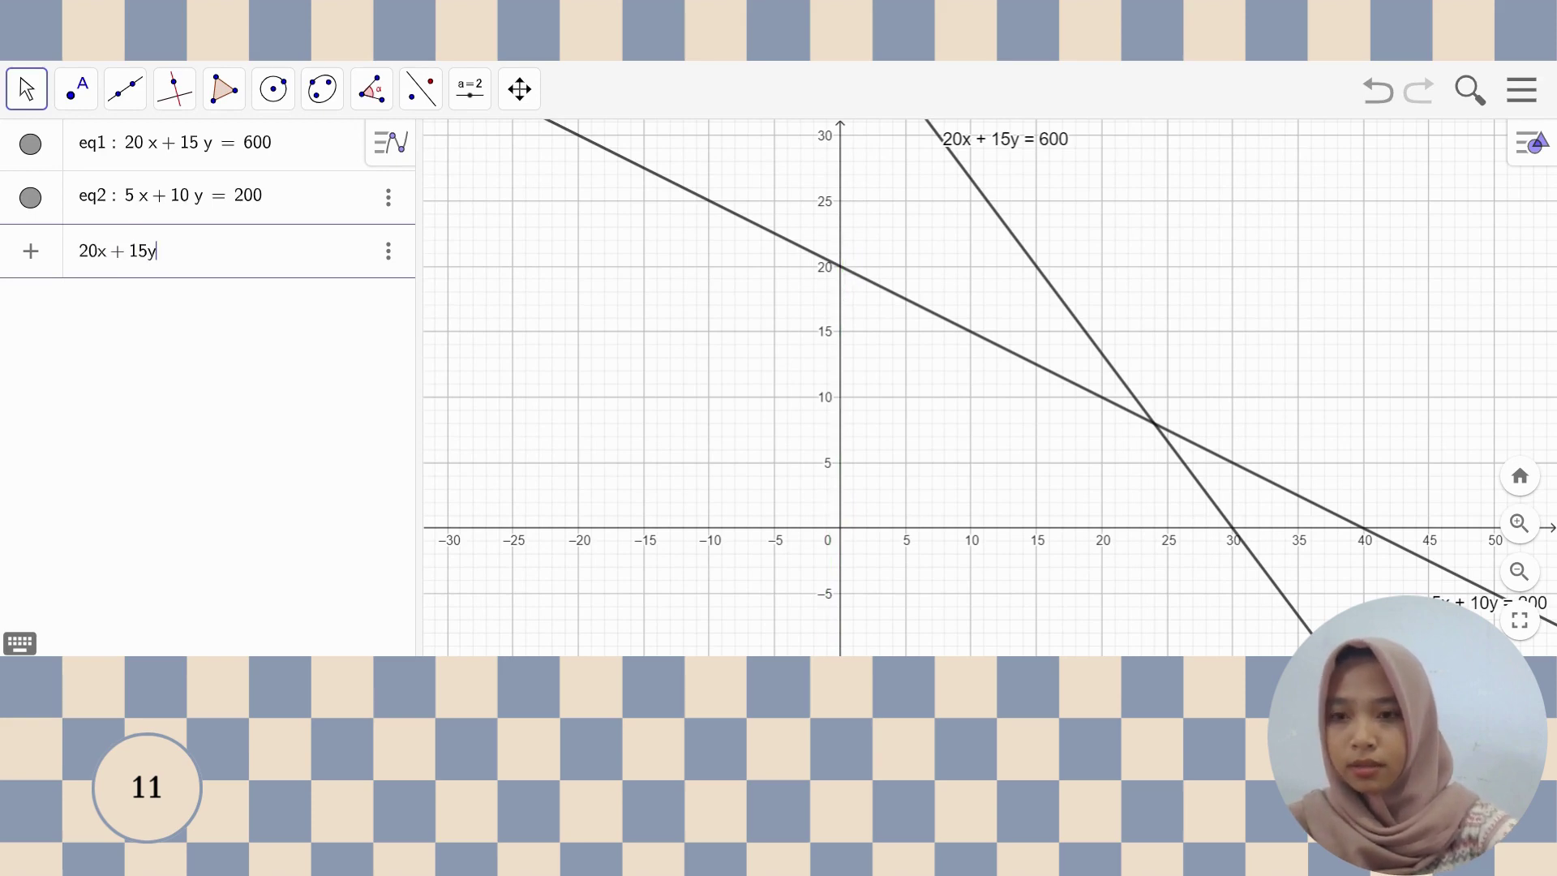
text(>)
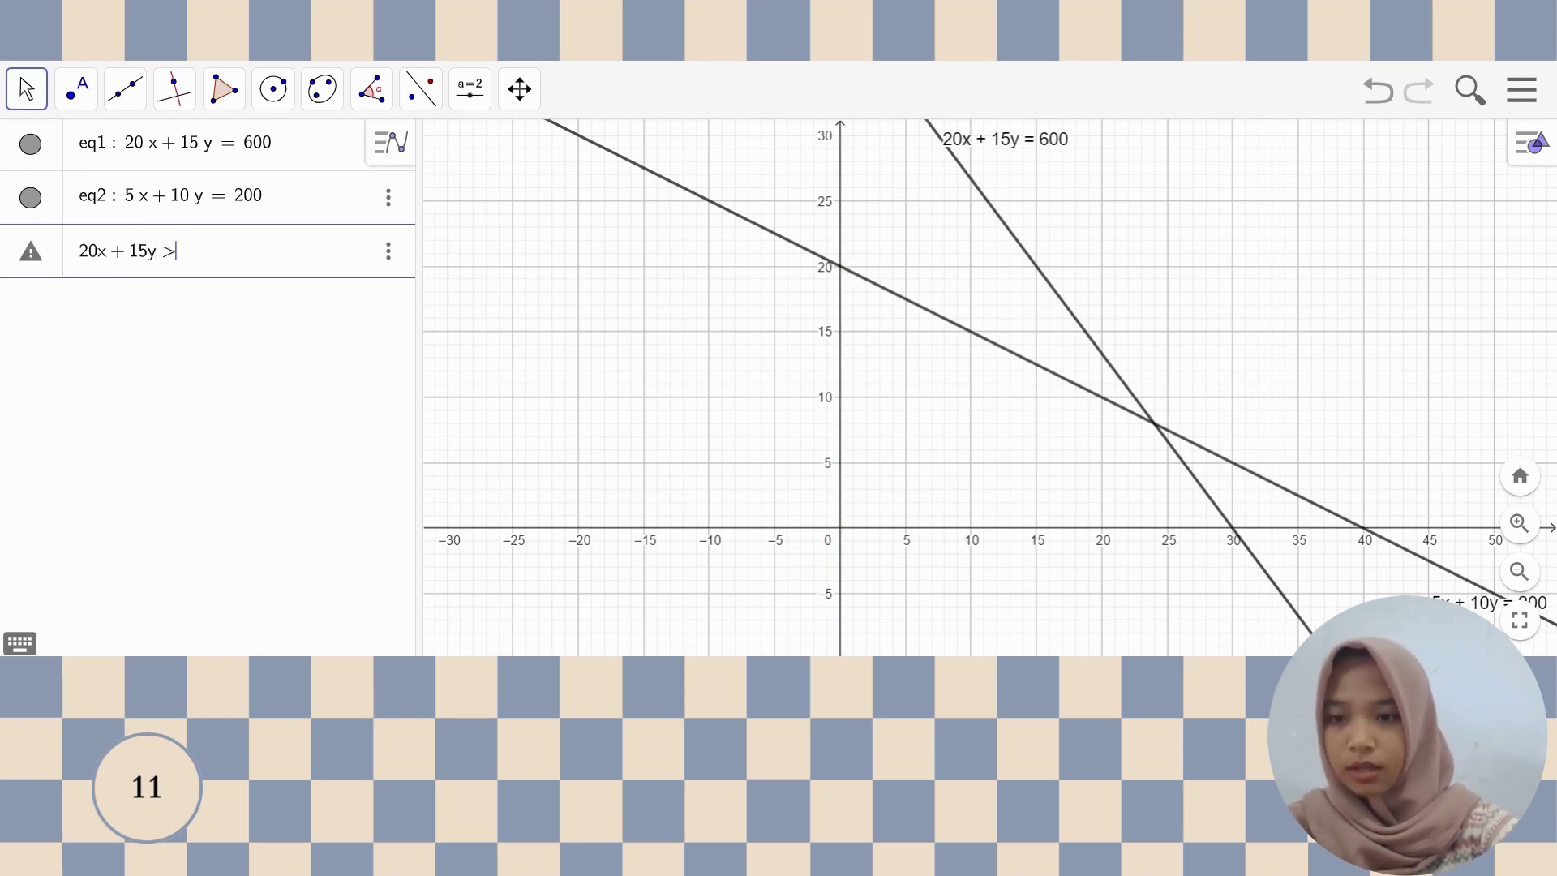
text(600)
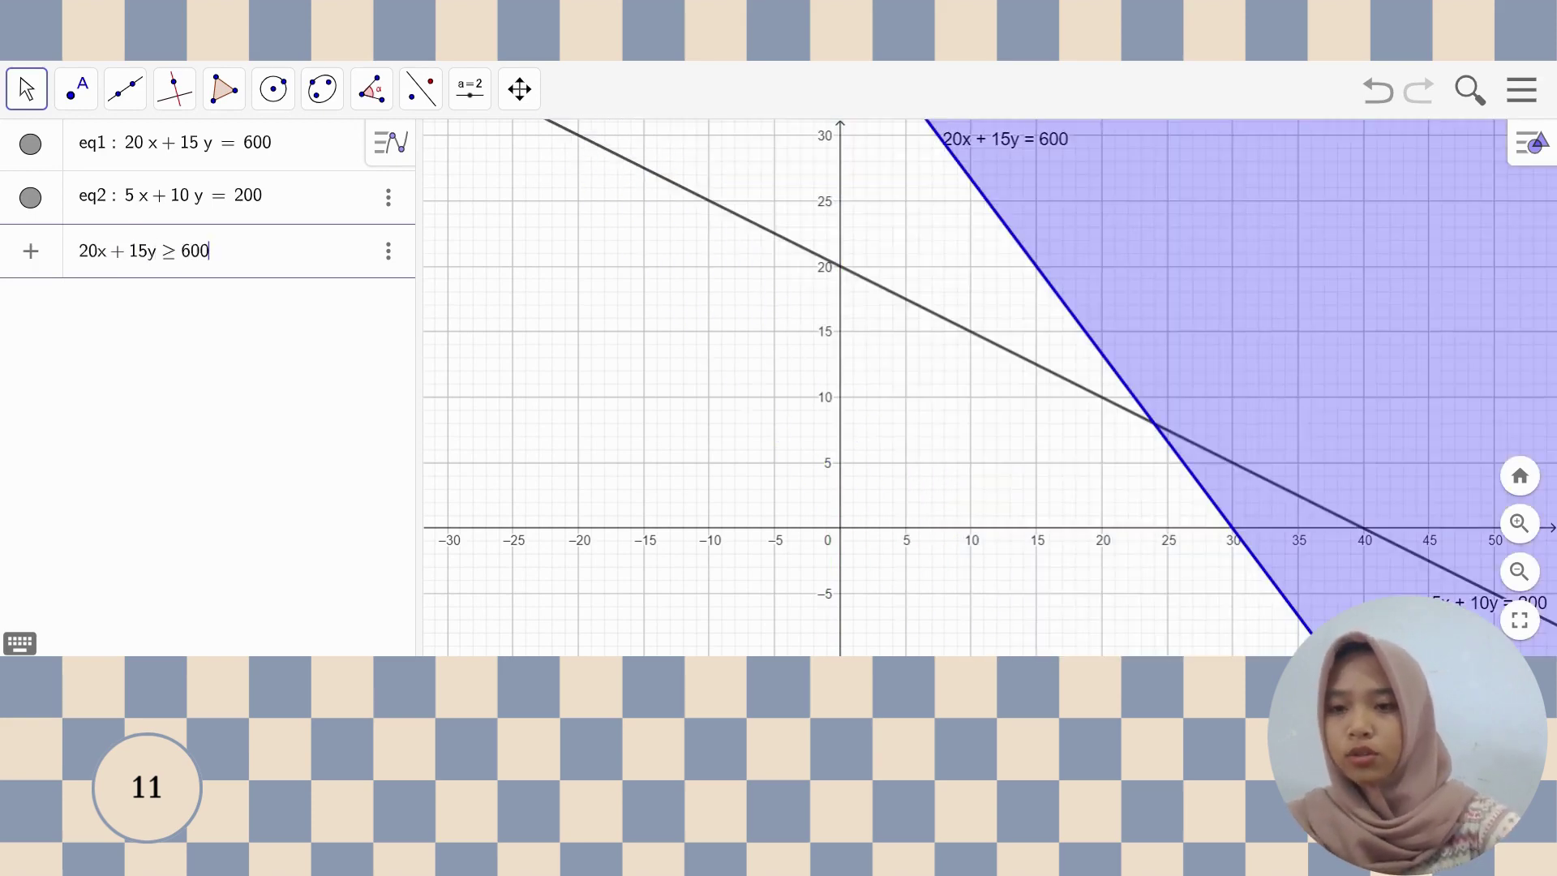
- Extend the inequality with a logical AND (∧) and the condition 5x + 10y ≥ 200
click(19, 643)
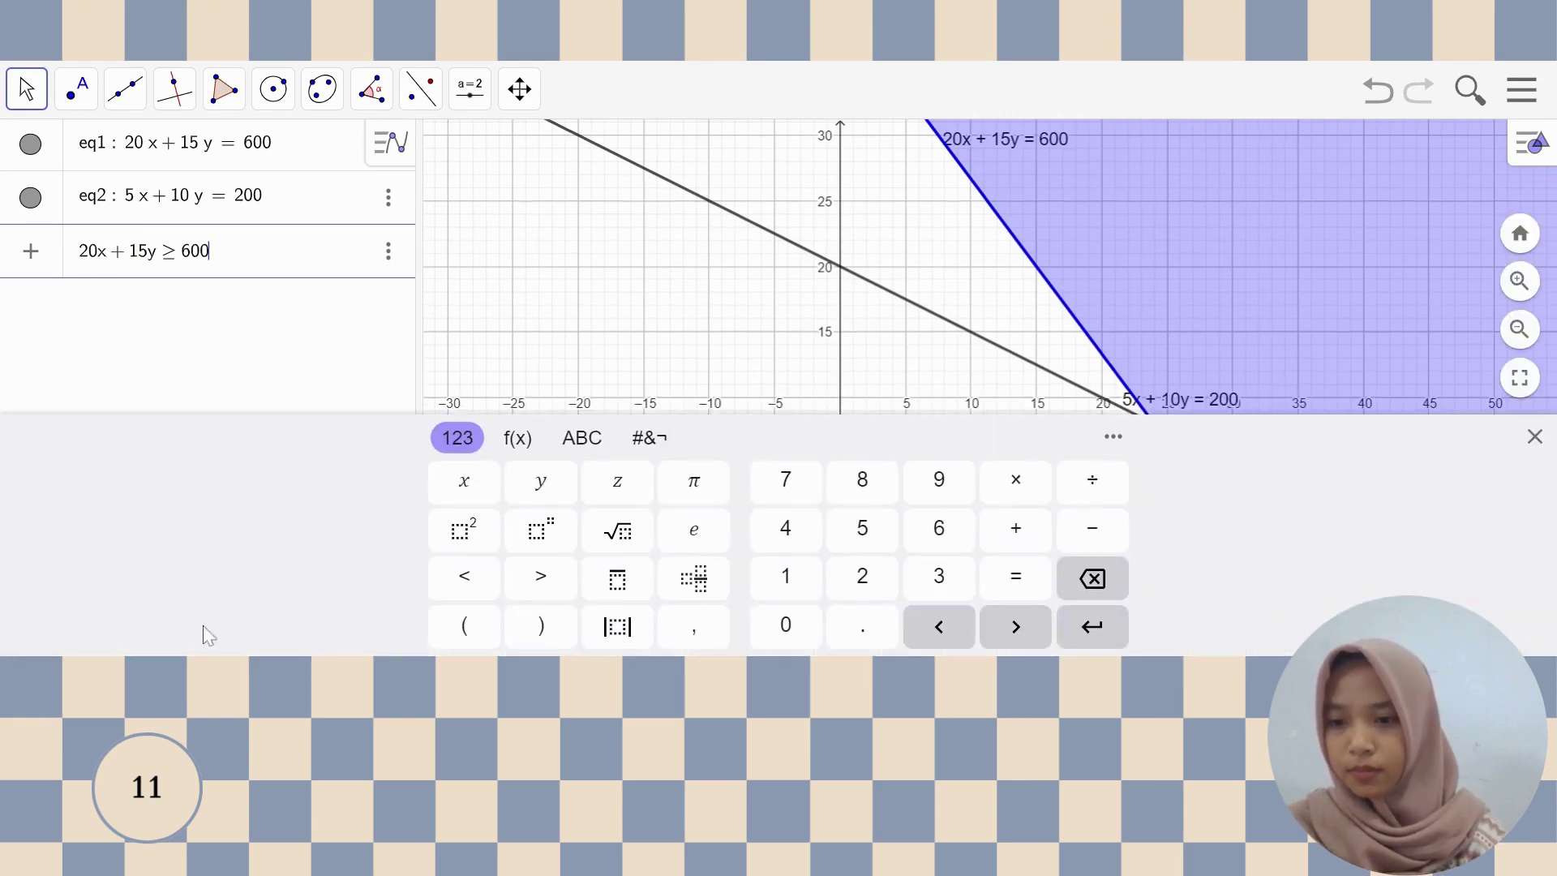
click(650, 438)
click(740, 480)
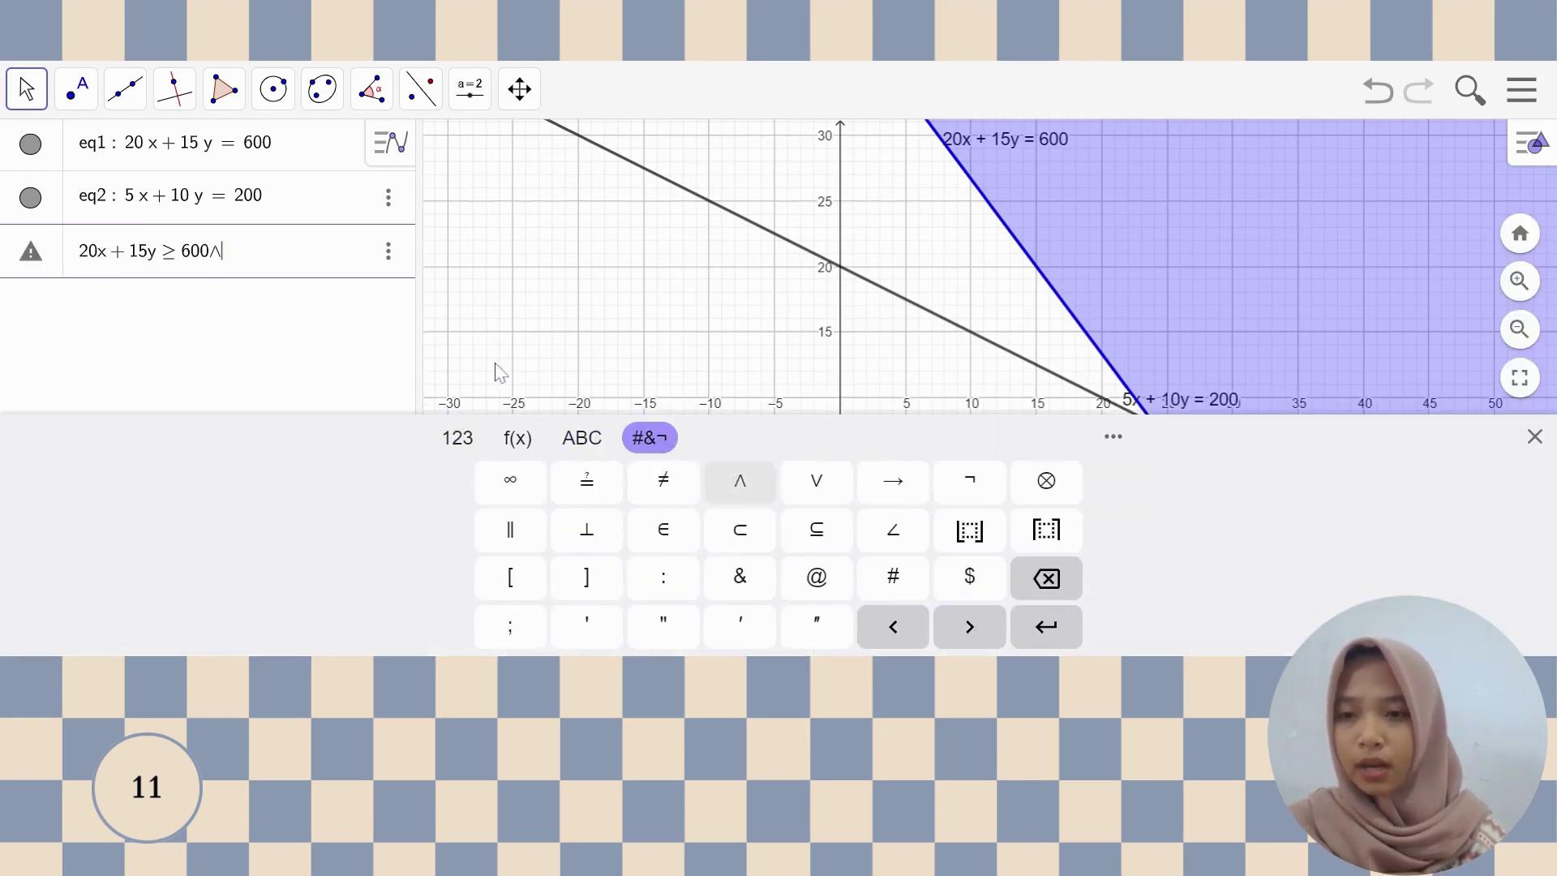
text(5)
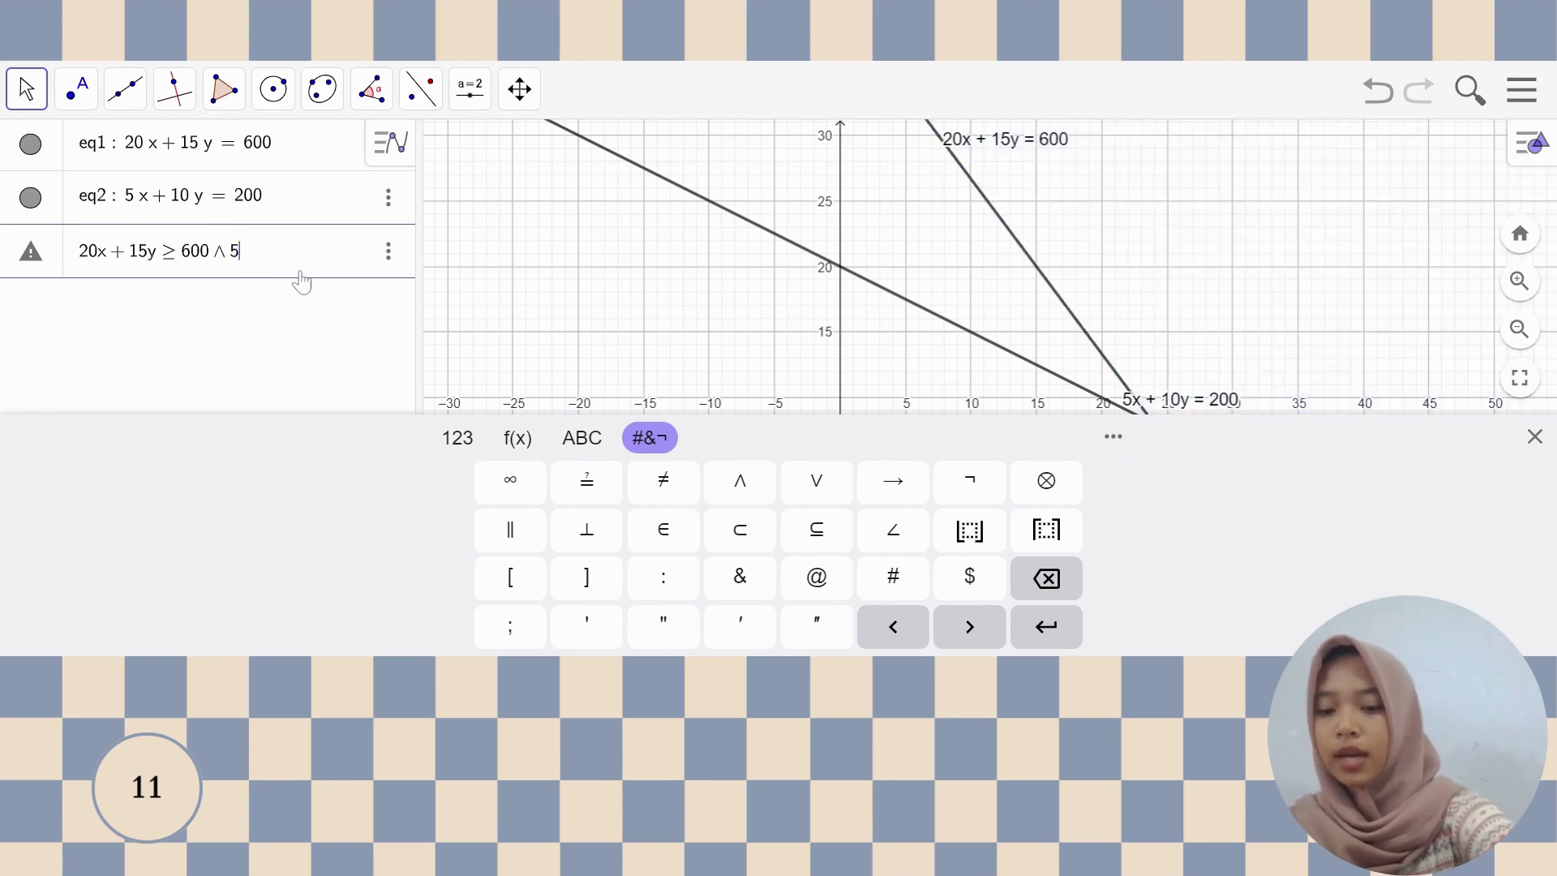
text(x+)
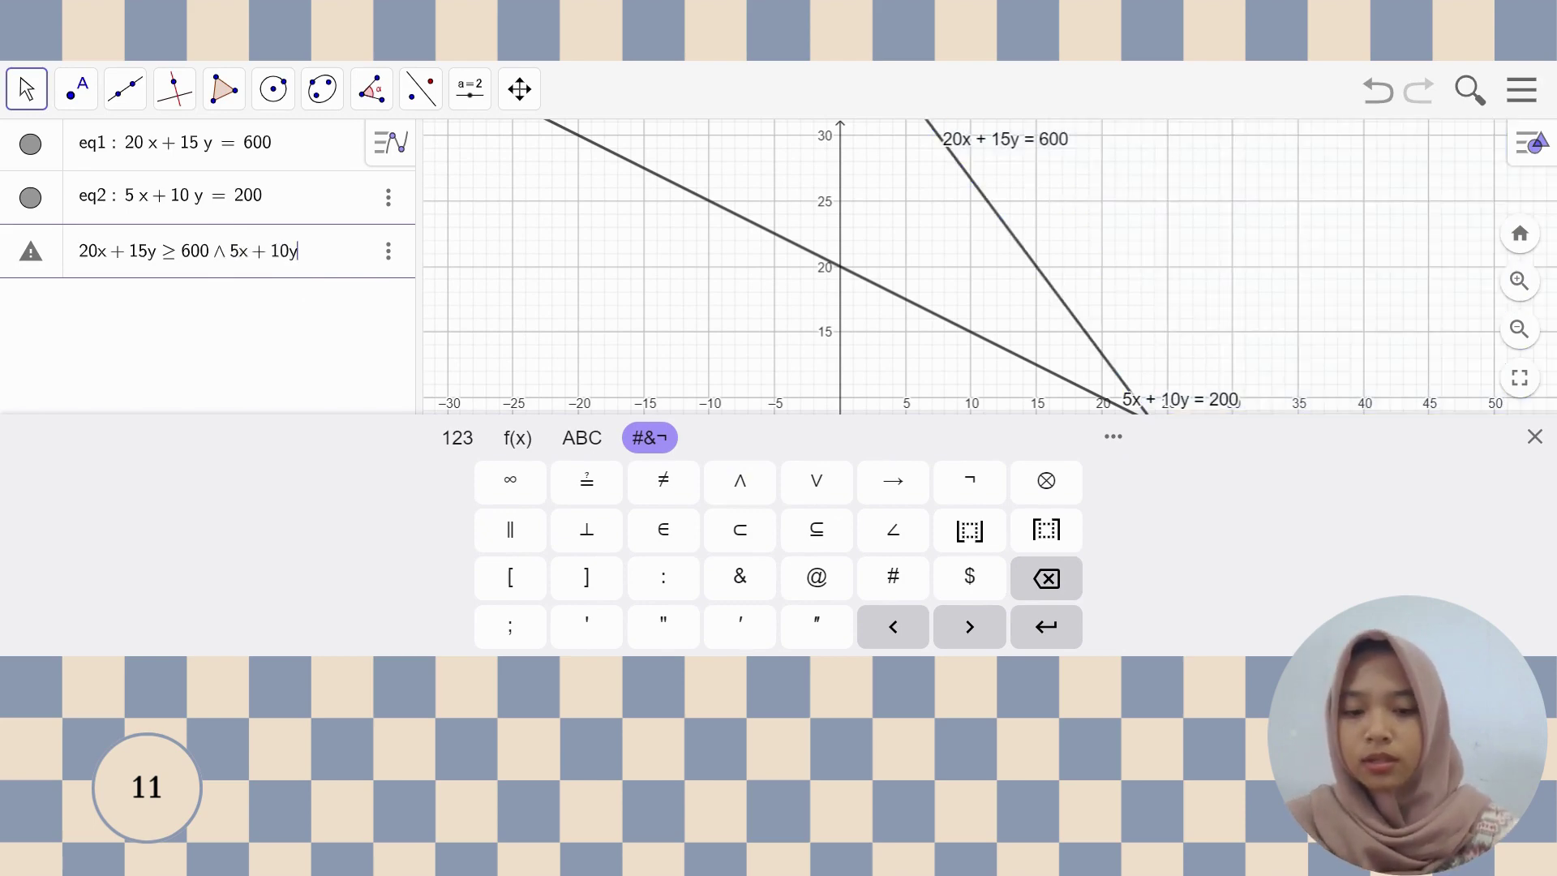
text(10y>=)
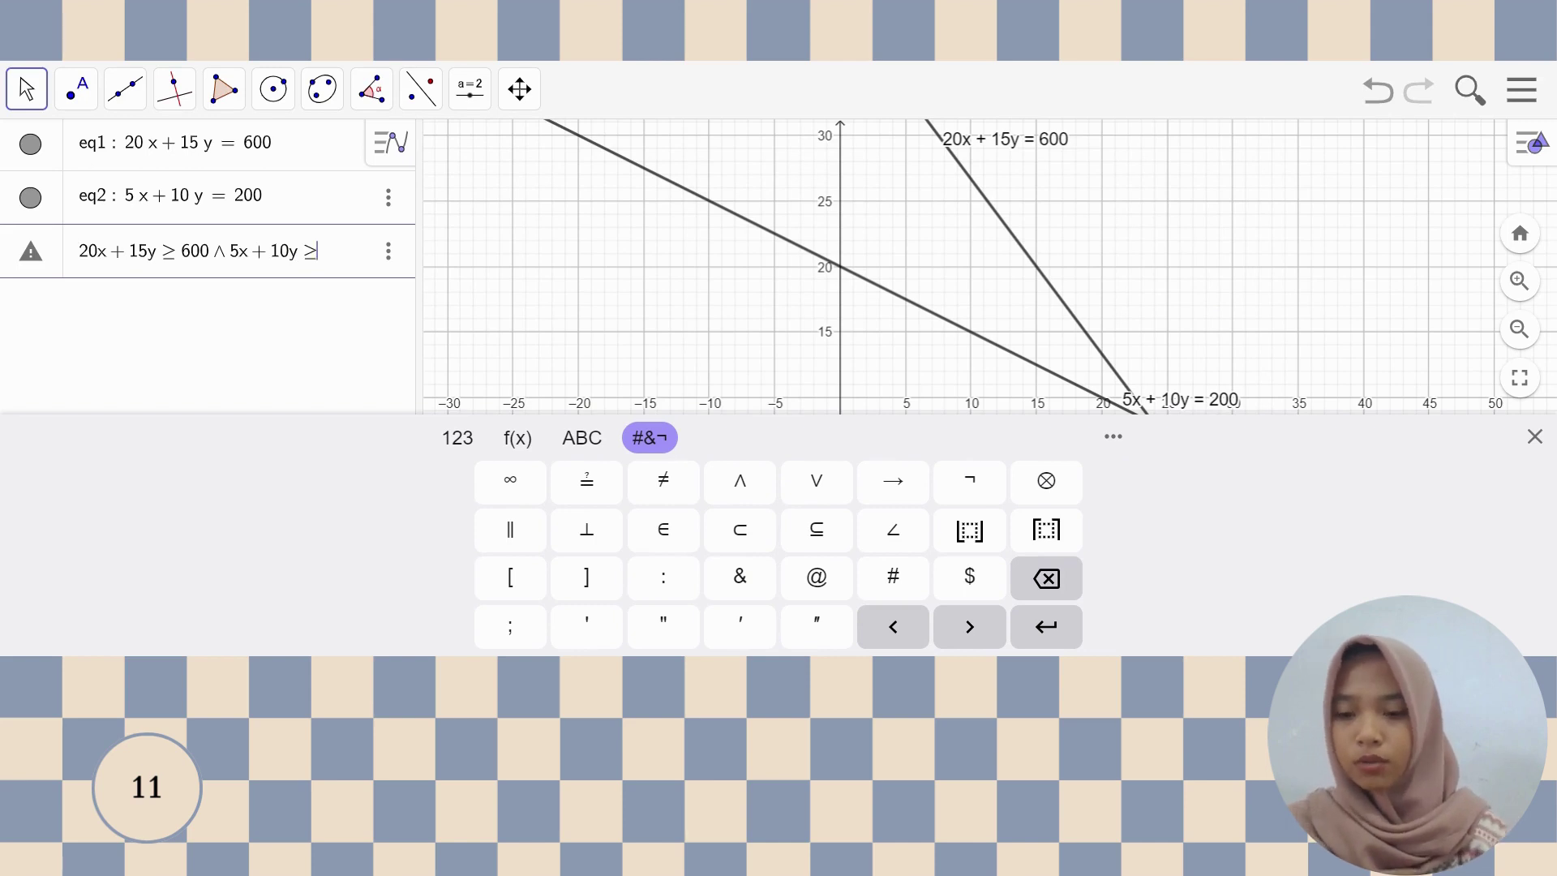
text(200)
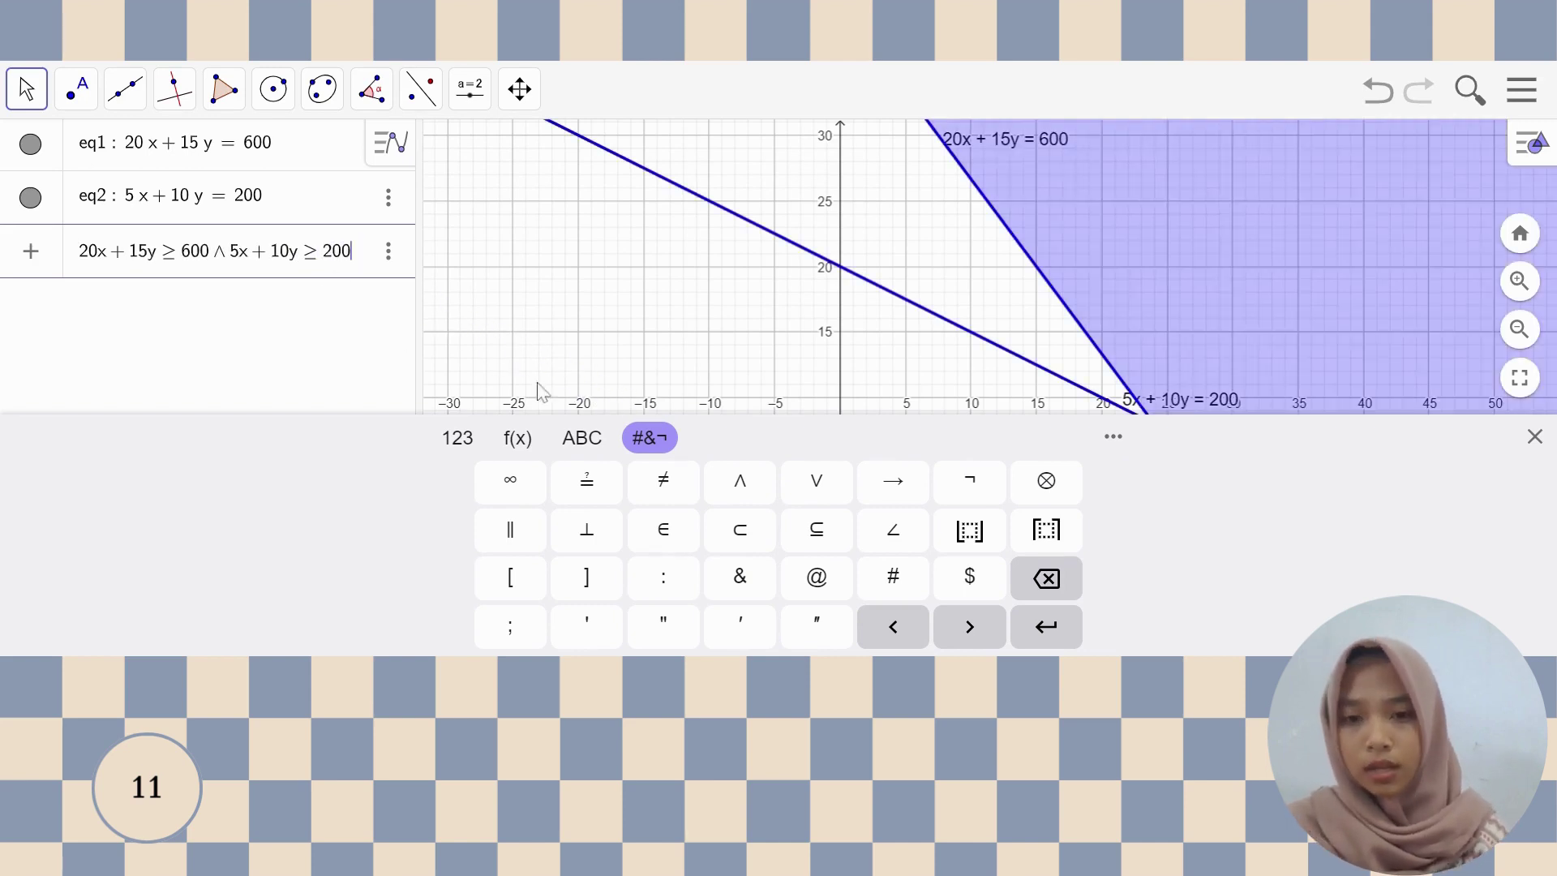
- Add the conditions ∧ x ≥ 0 ∧ y ≥ 0 to the inequality and confirm the entry
click(739, 480)
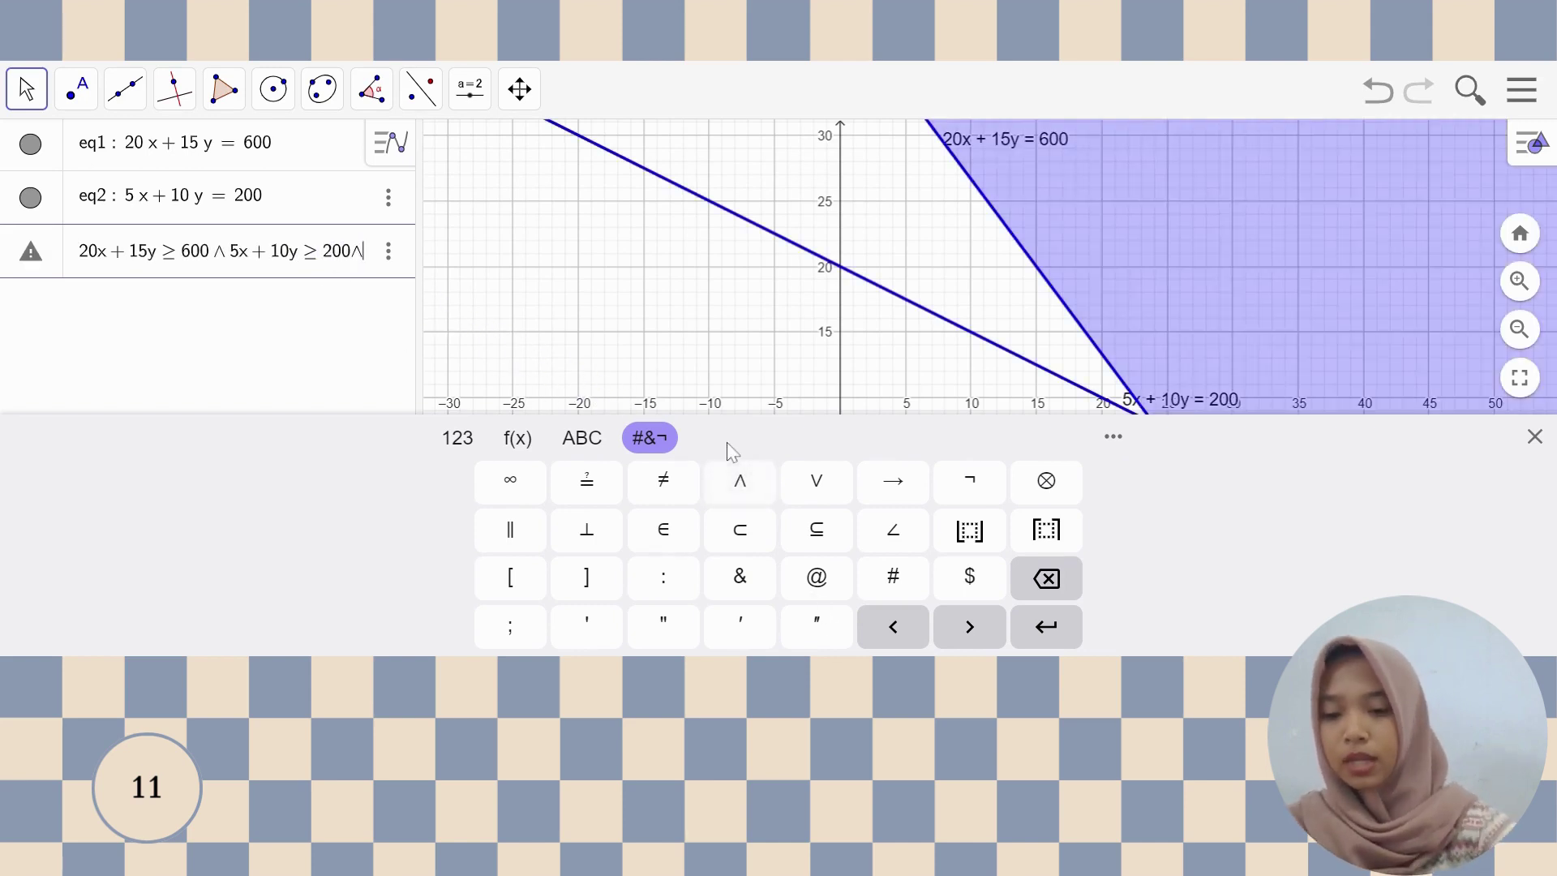
text(x)
text(>)
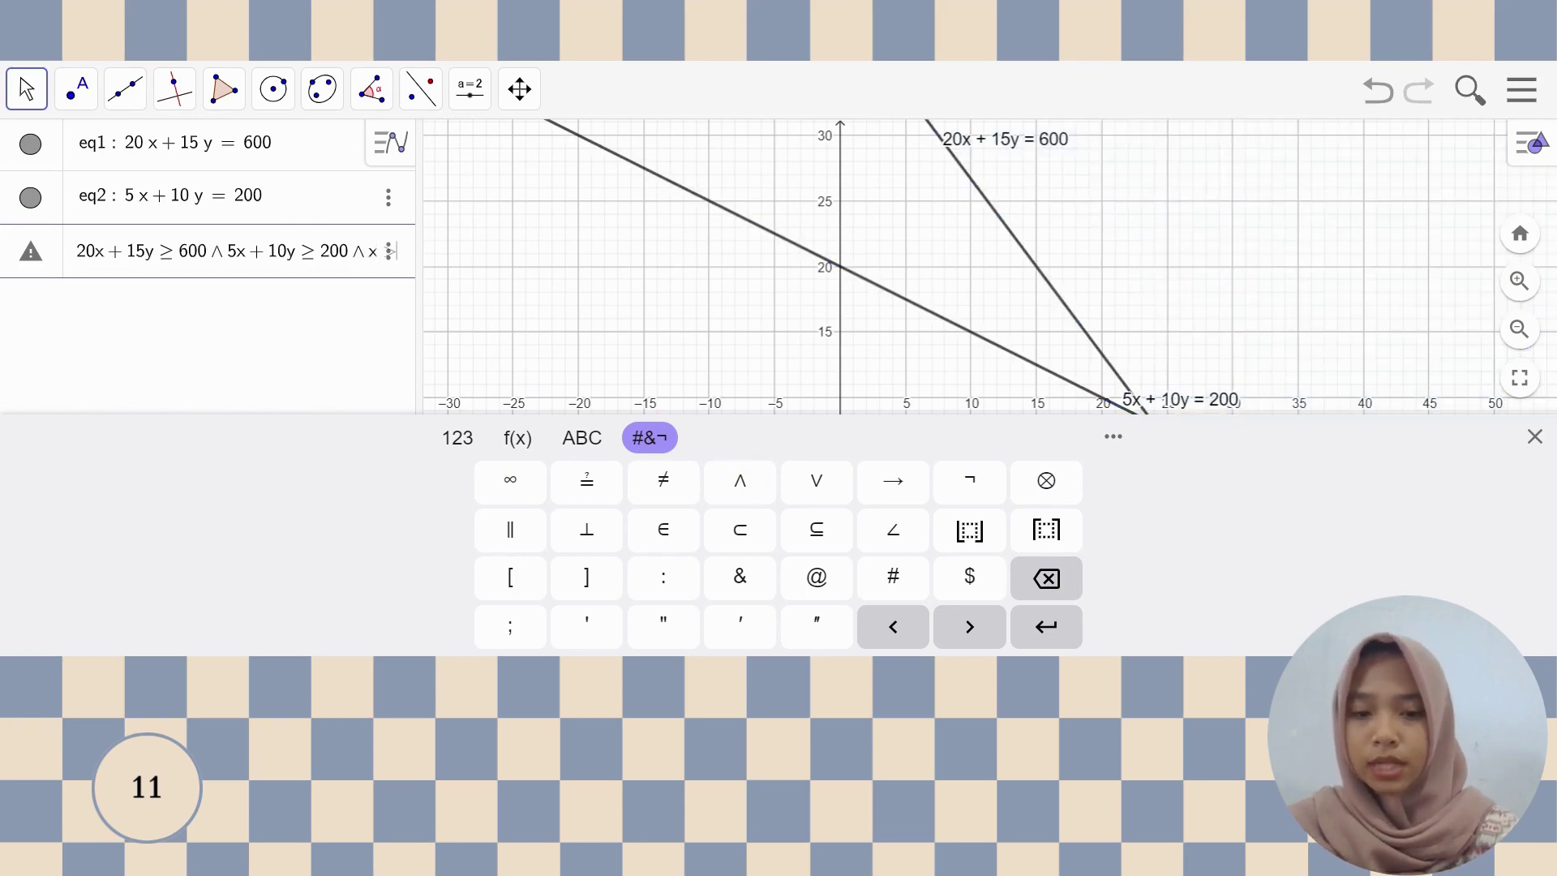
text(0)
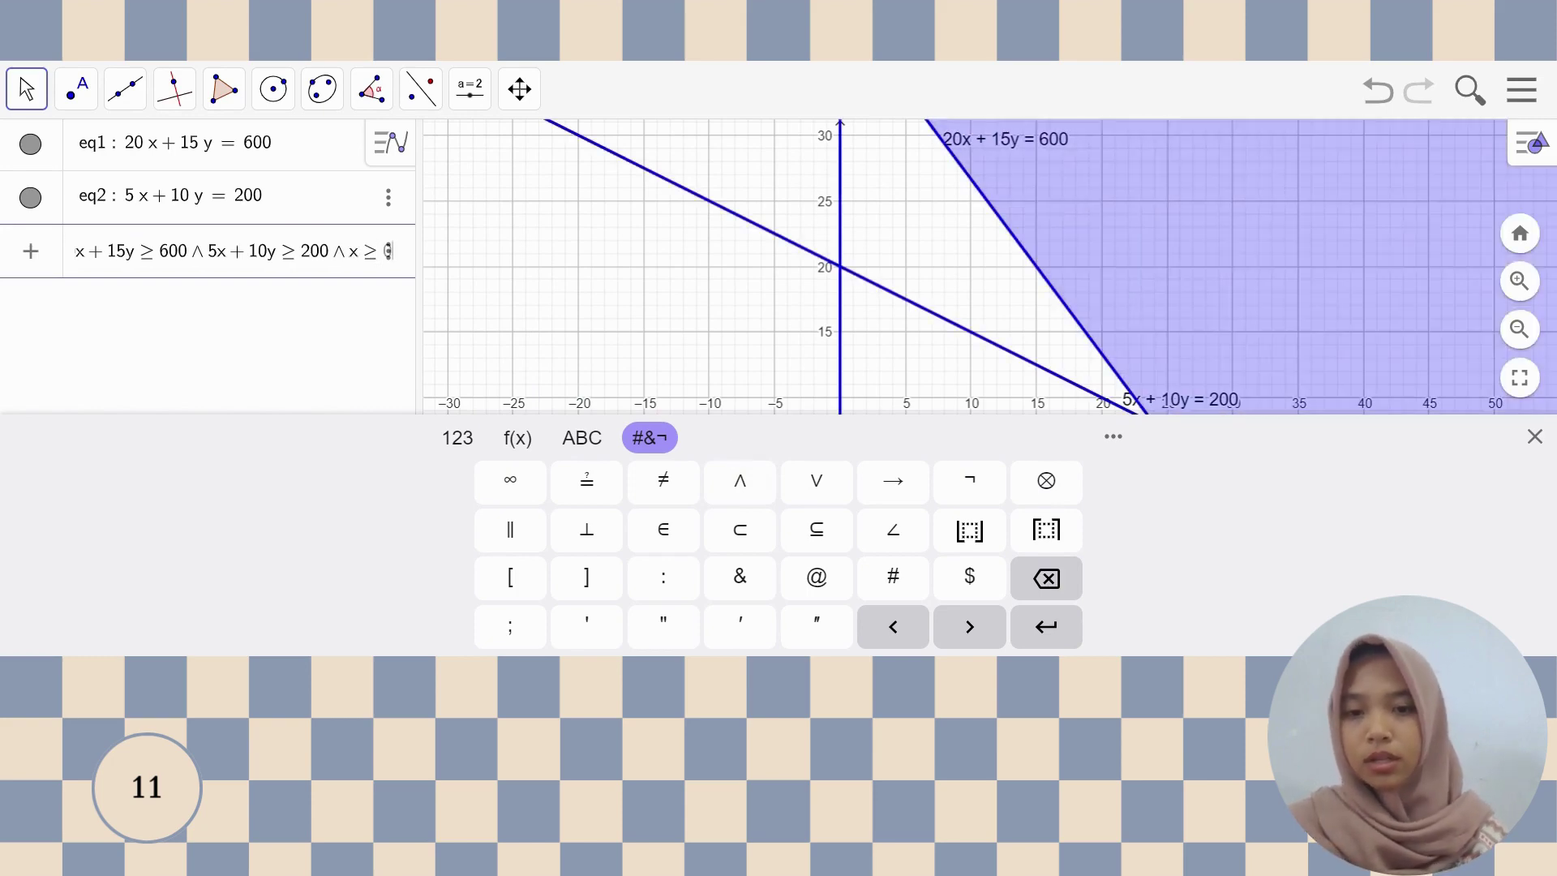
click(733, 478)
text(y)
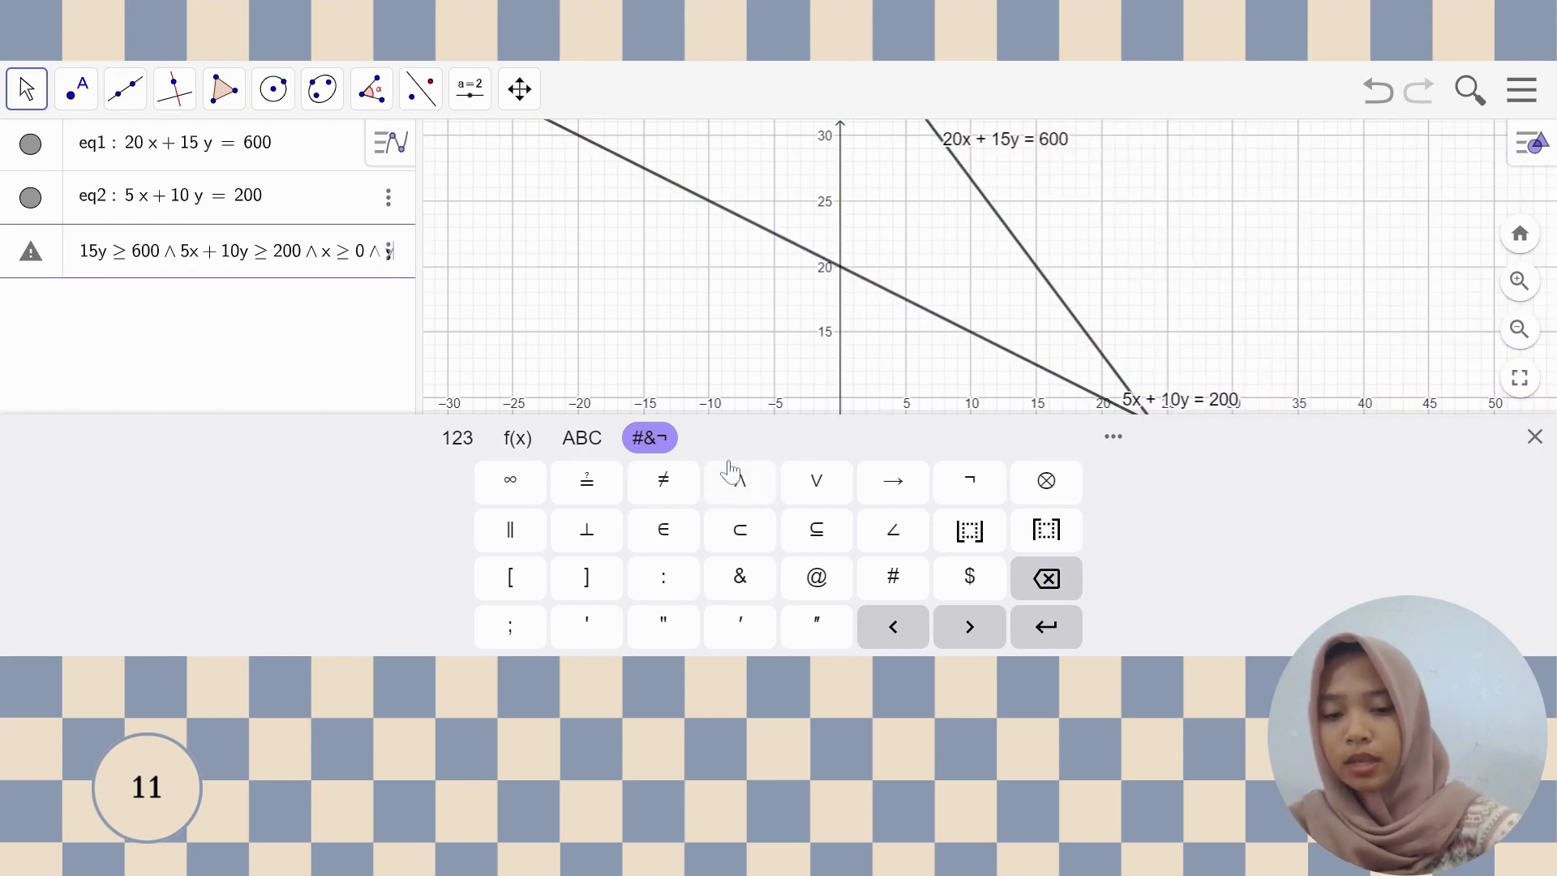
text(>=0)
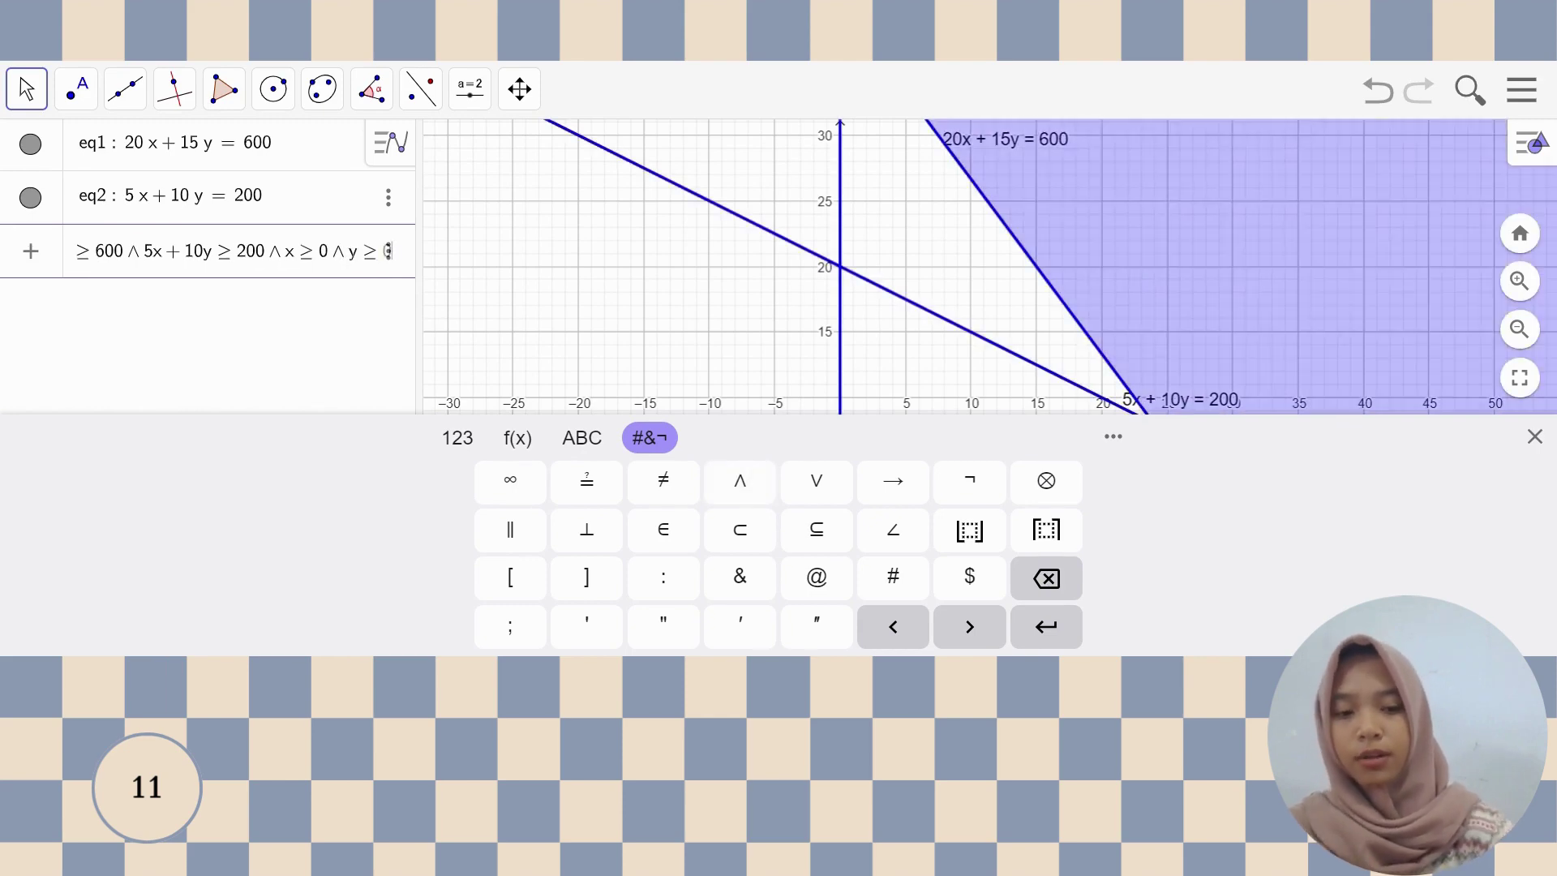
click(1535, 437)
click(969, 575)
- Create the intersection point of the line 5x + 10y = 200 and the x-axis with the Intersect tool
drag(968, 576, 663, 527)
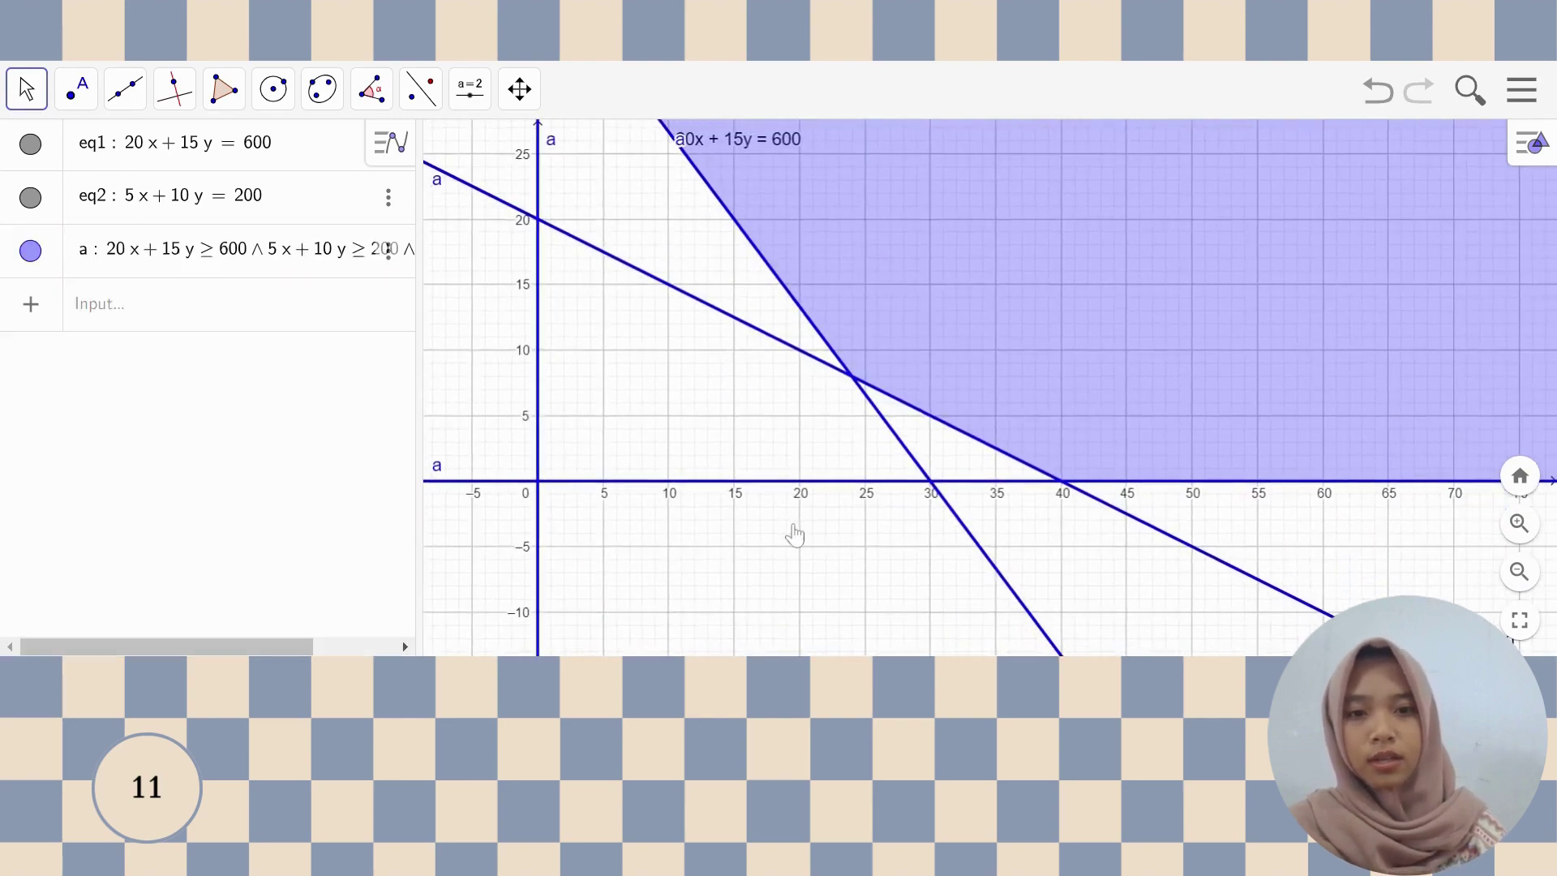
scroll(1043, 333, down, 3)
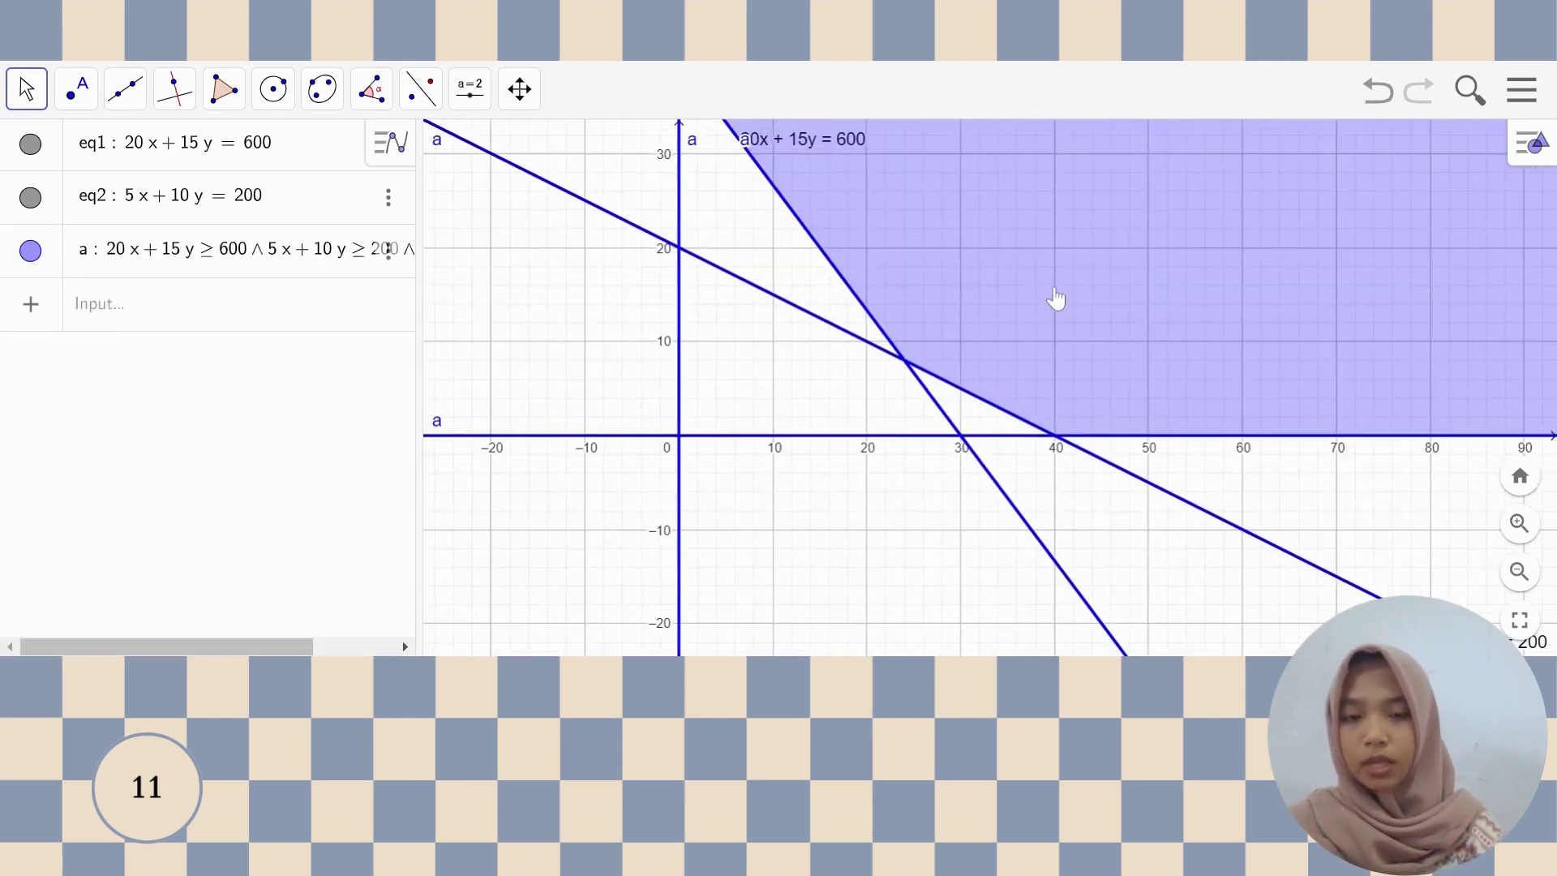
scroll(1056, 302, down, 3)
drag(1342, 388, 1228, 537)
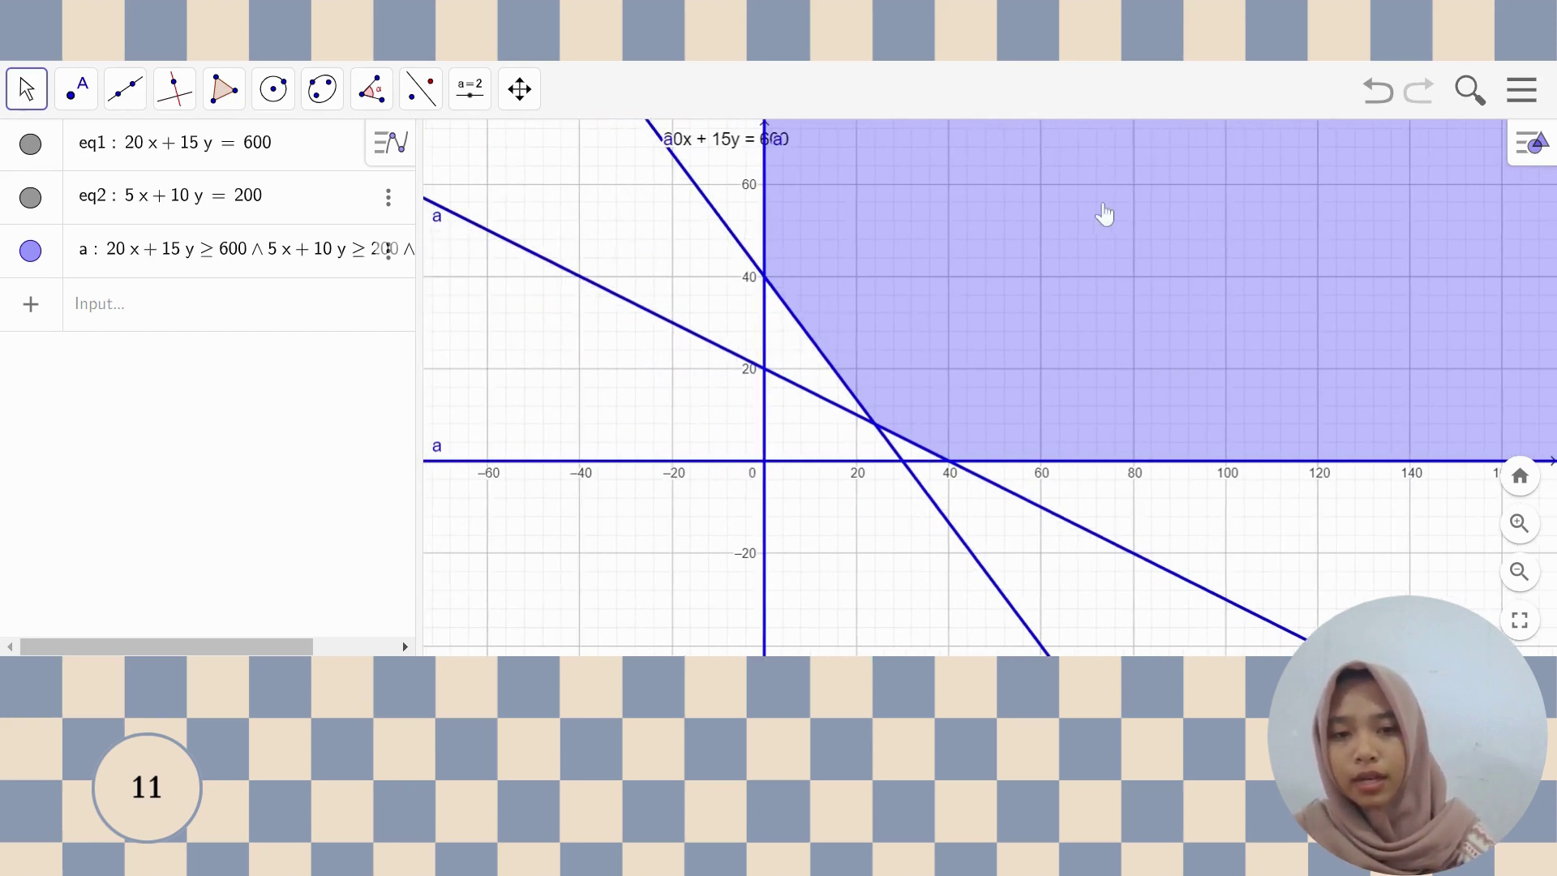
scroll(968, 320, up, 2)
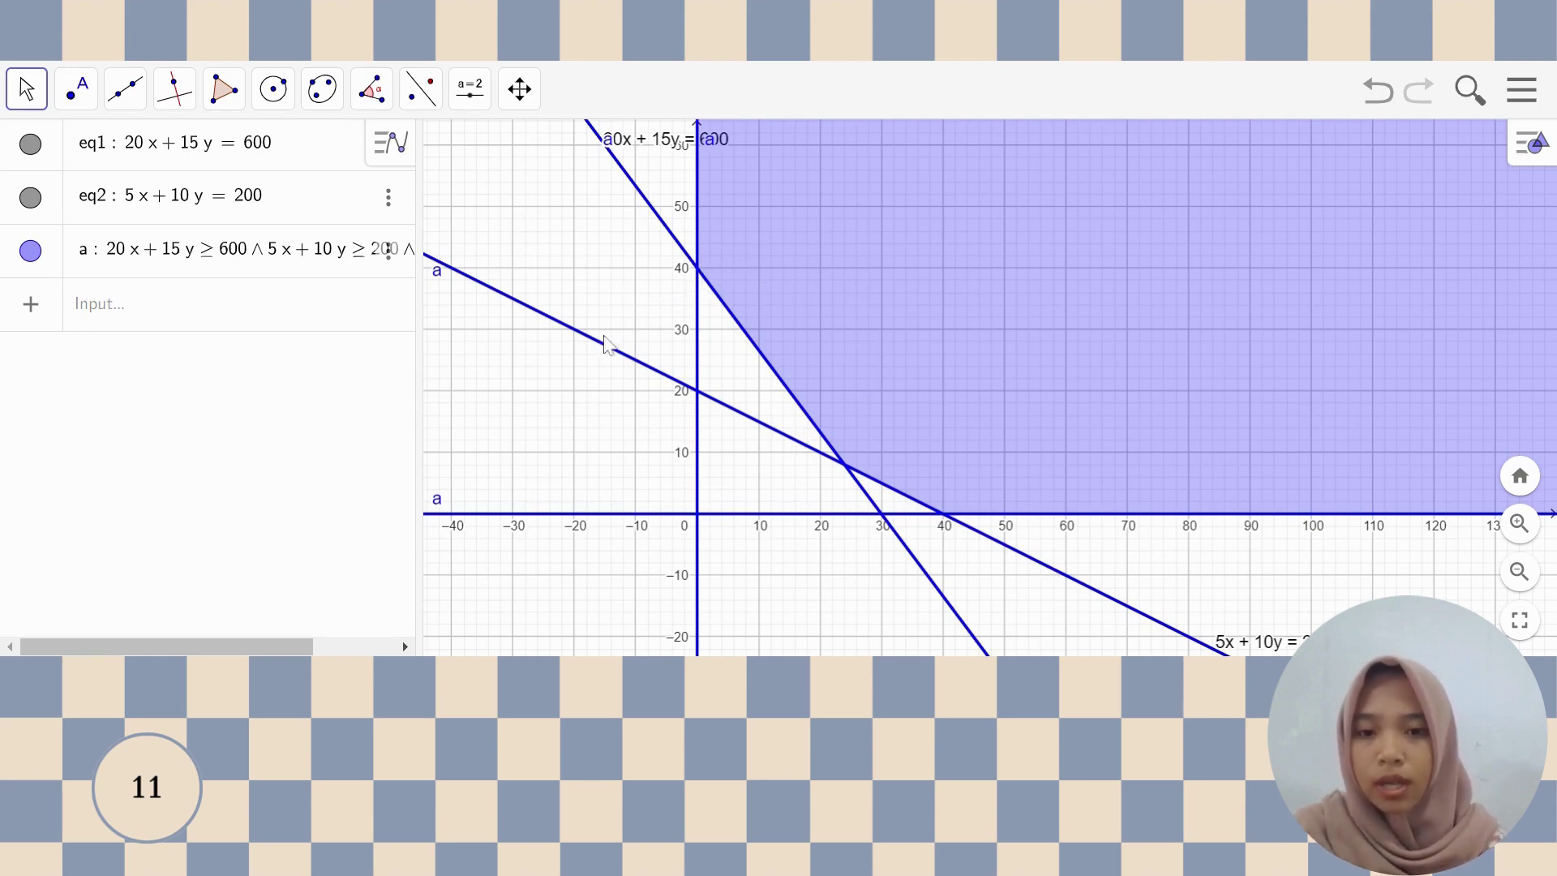
click(75, 88)
click(157, 309)
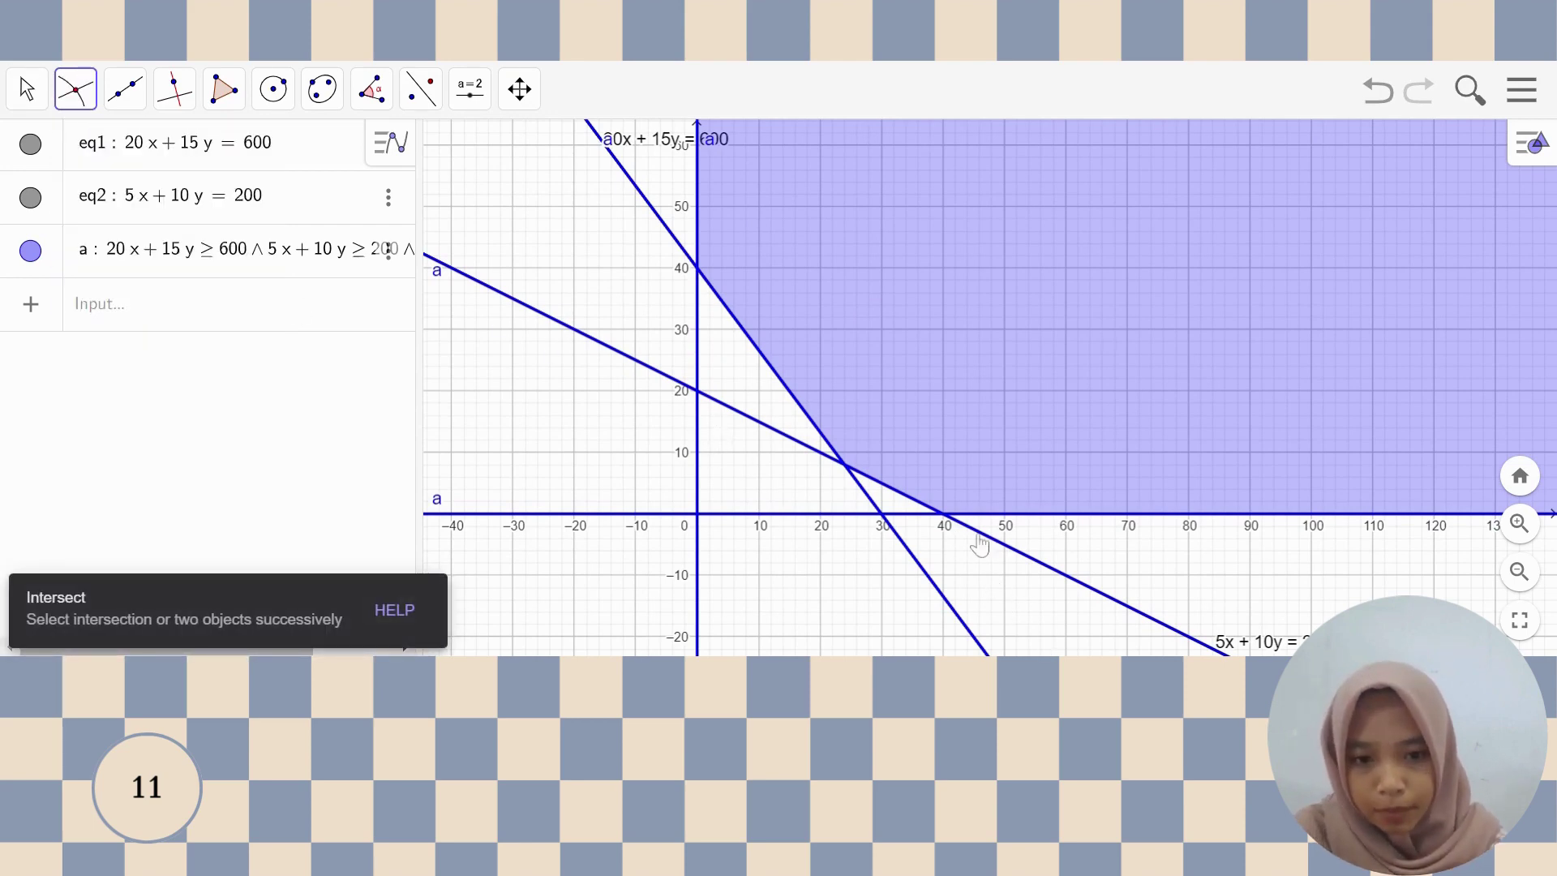
scroll(981, 545, down, 1)
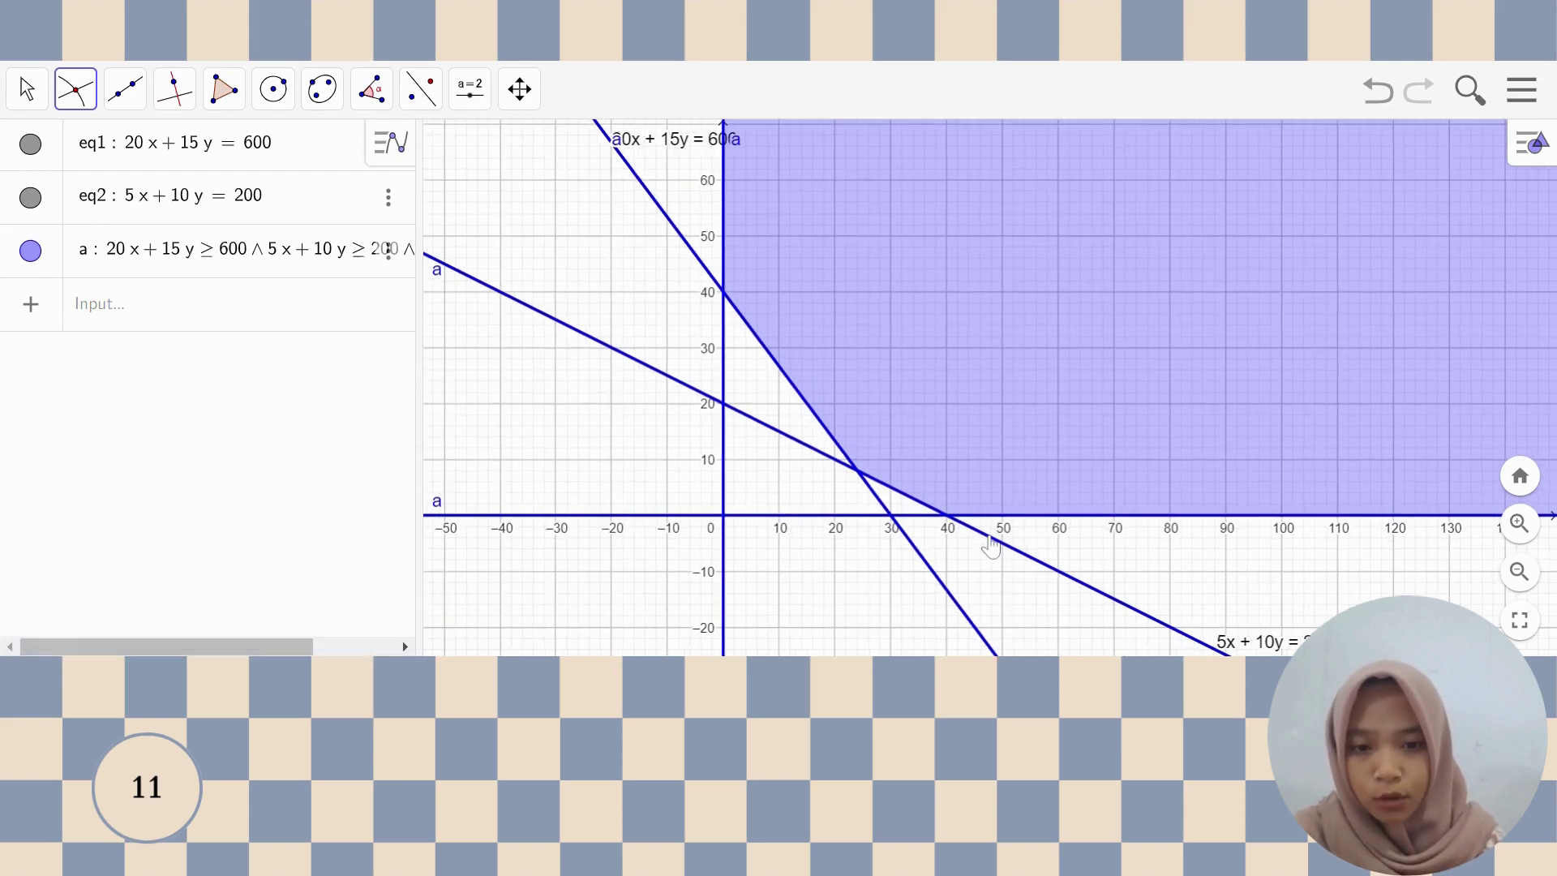
click(986, 541)
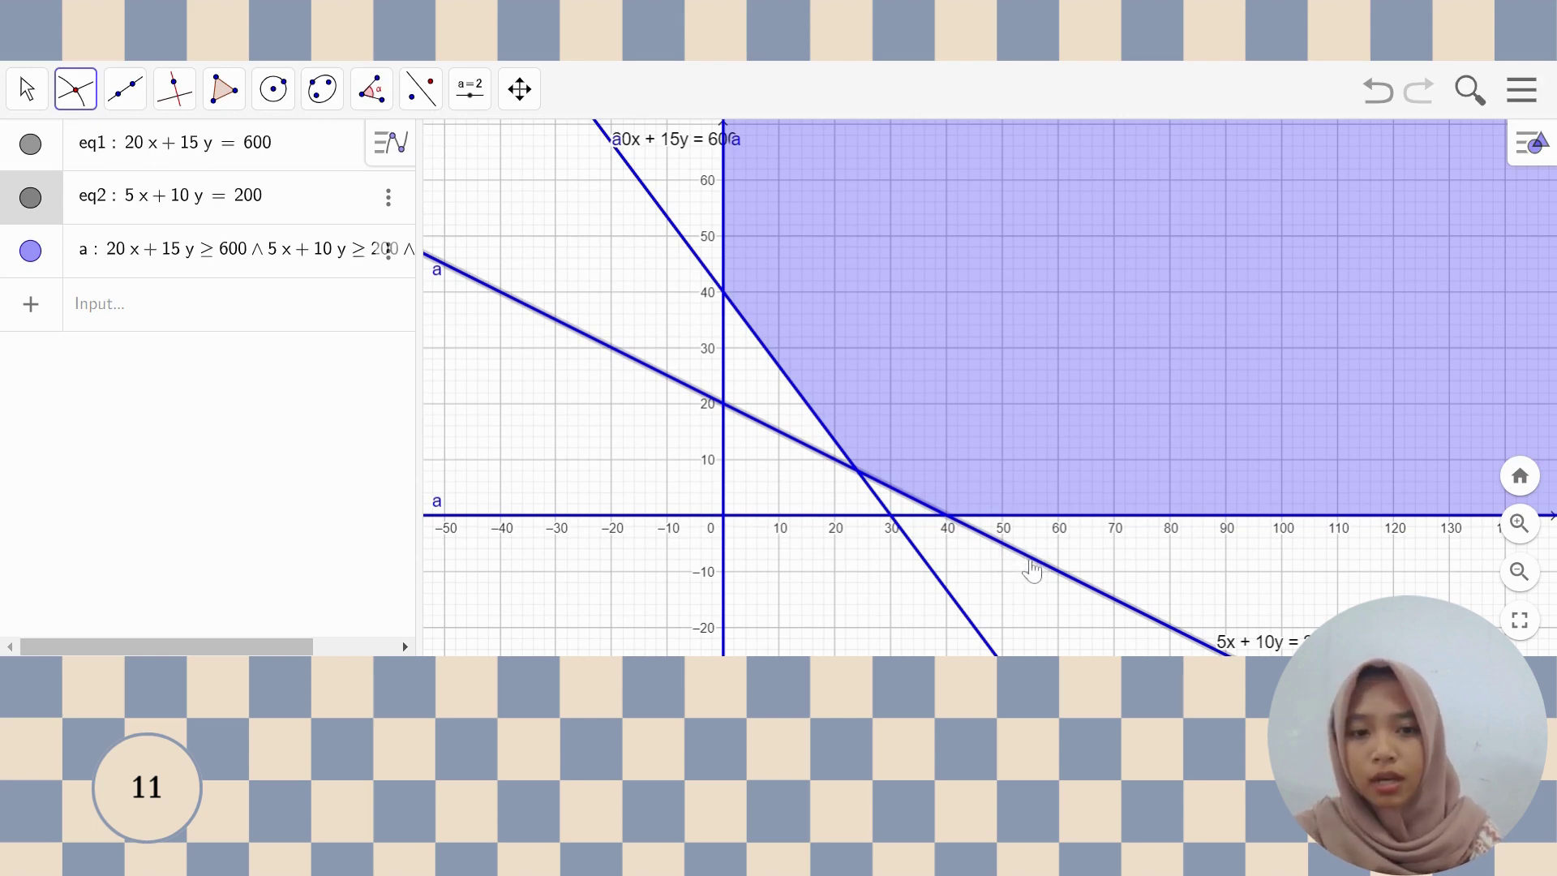
click(1043, 519)
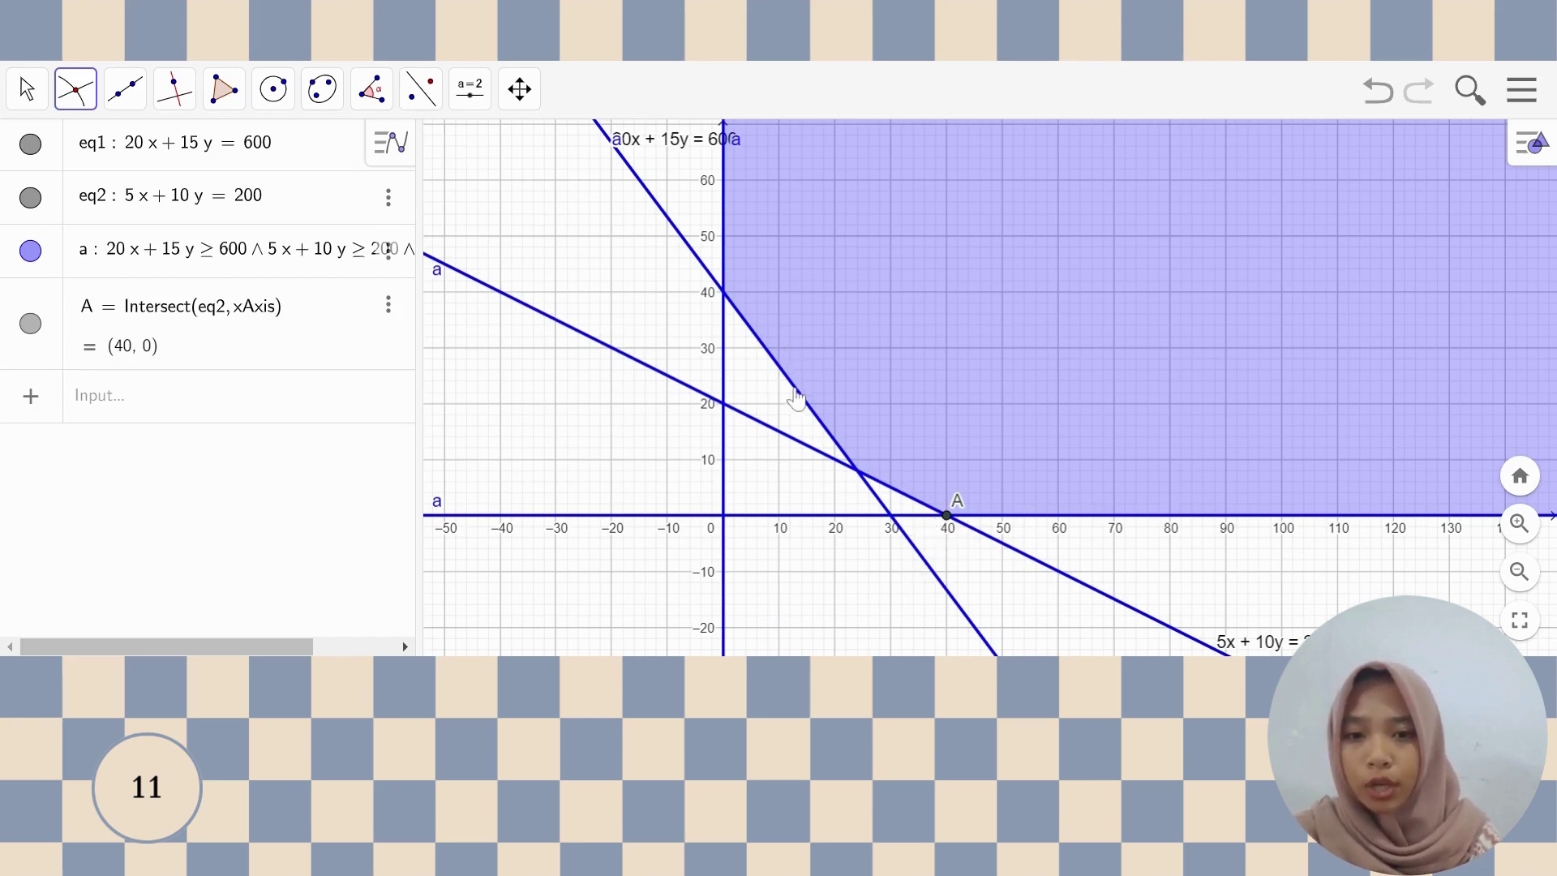
- Create the intersection points of the two constraint lines and of the line 20x + 15y = 600 with the y-axis
click(925, 568)
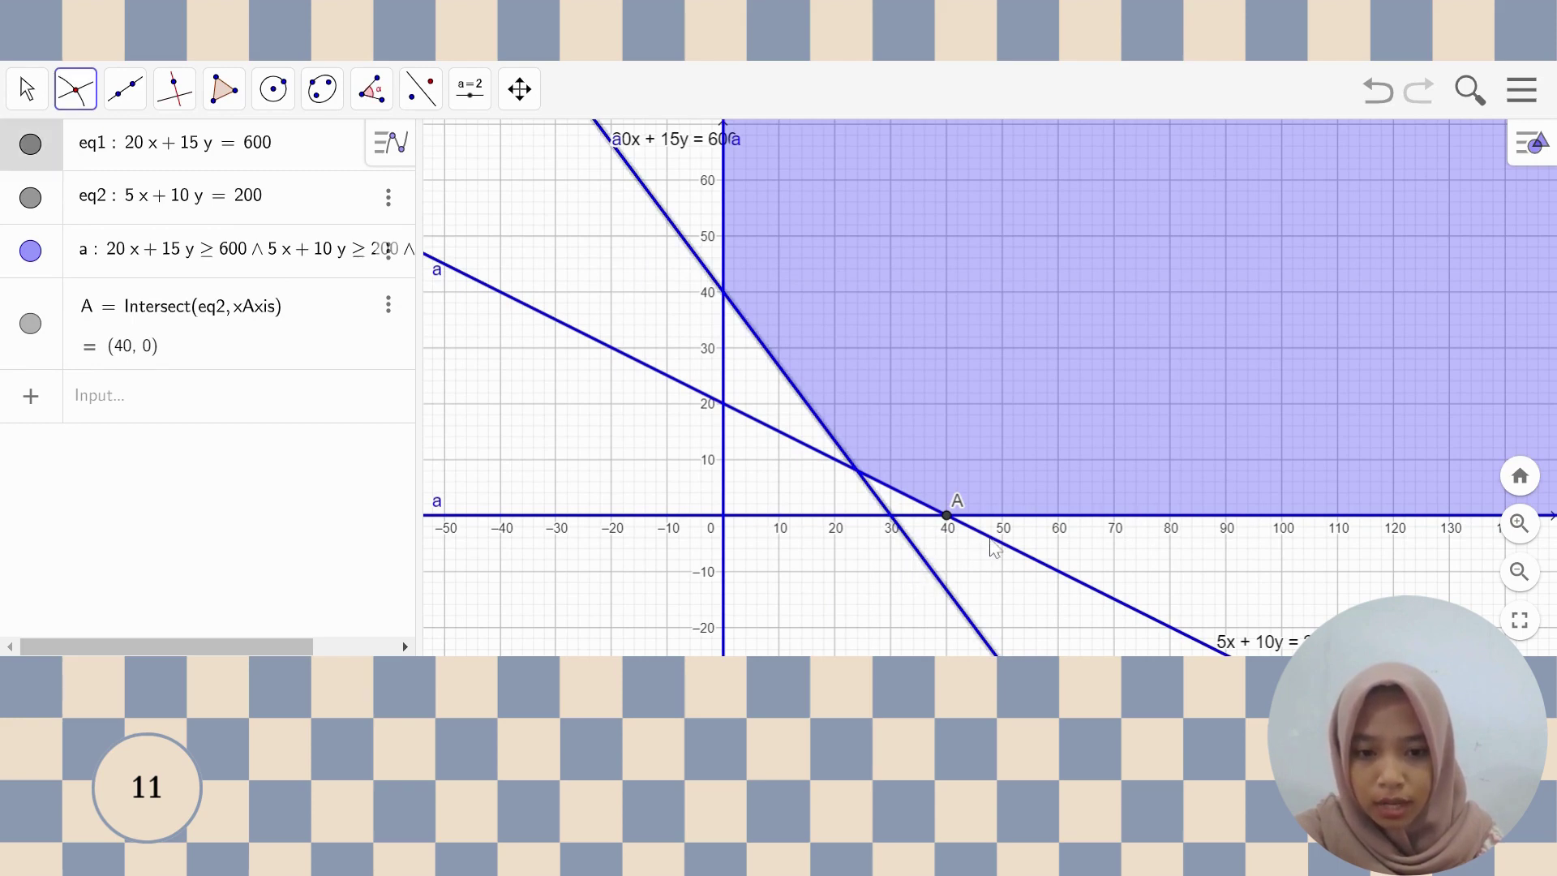
click(995, 549)
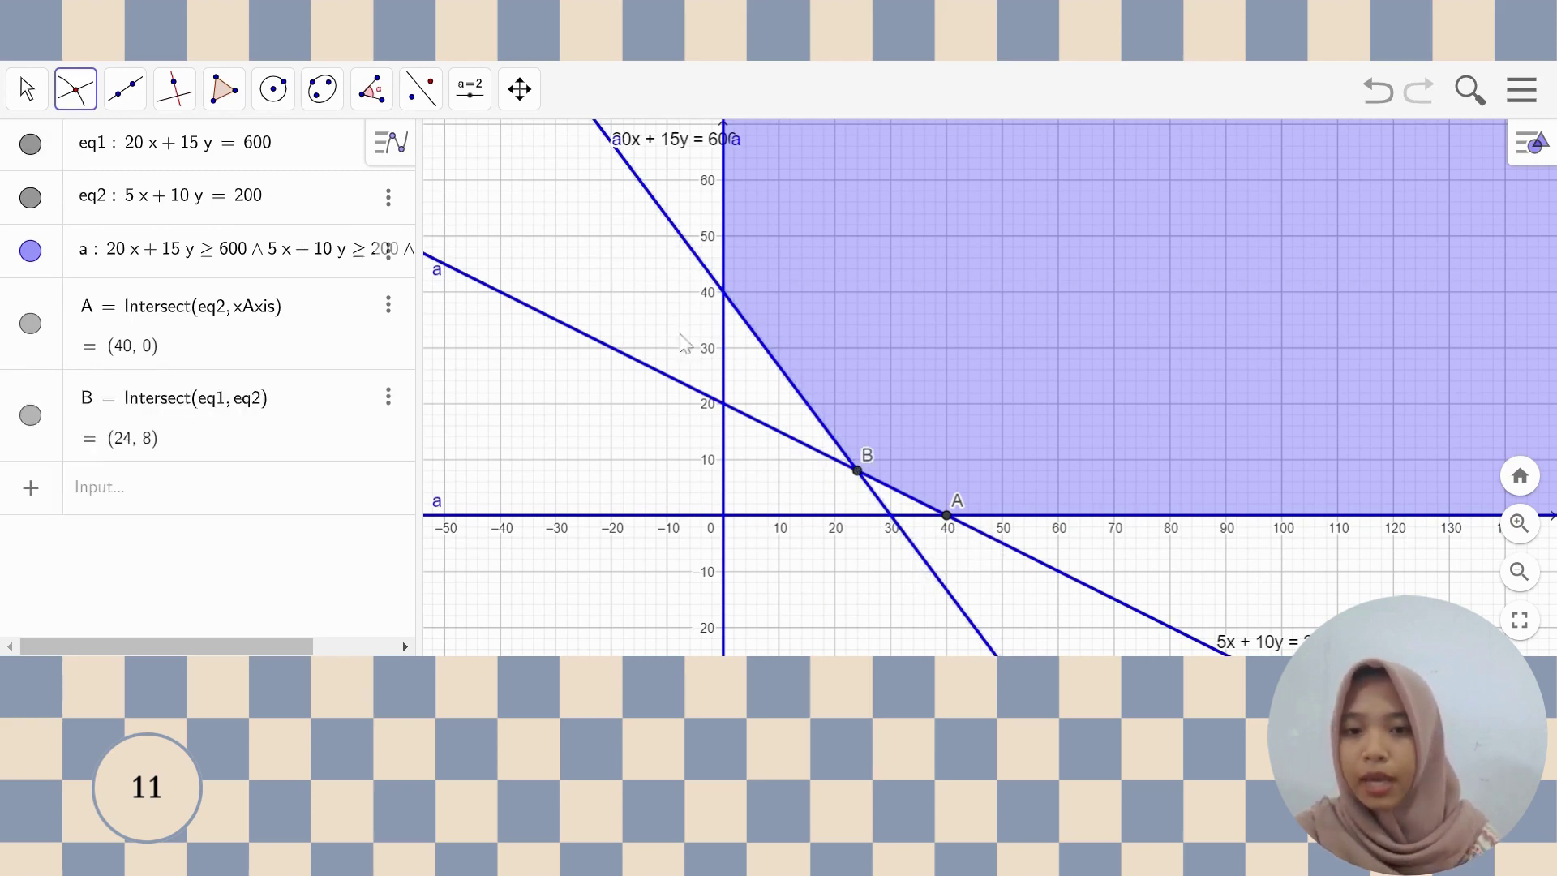
click(678, 231)
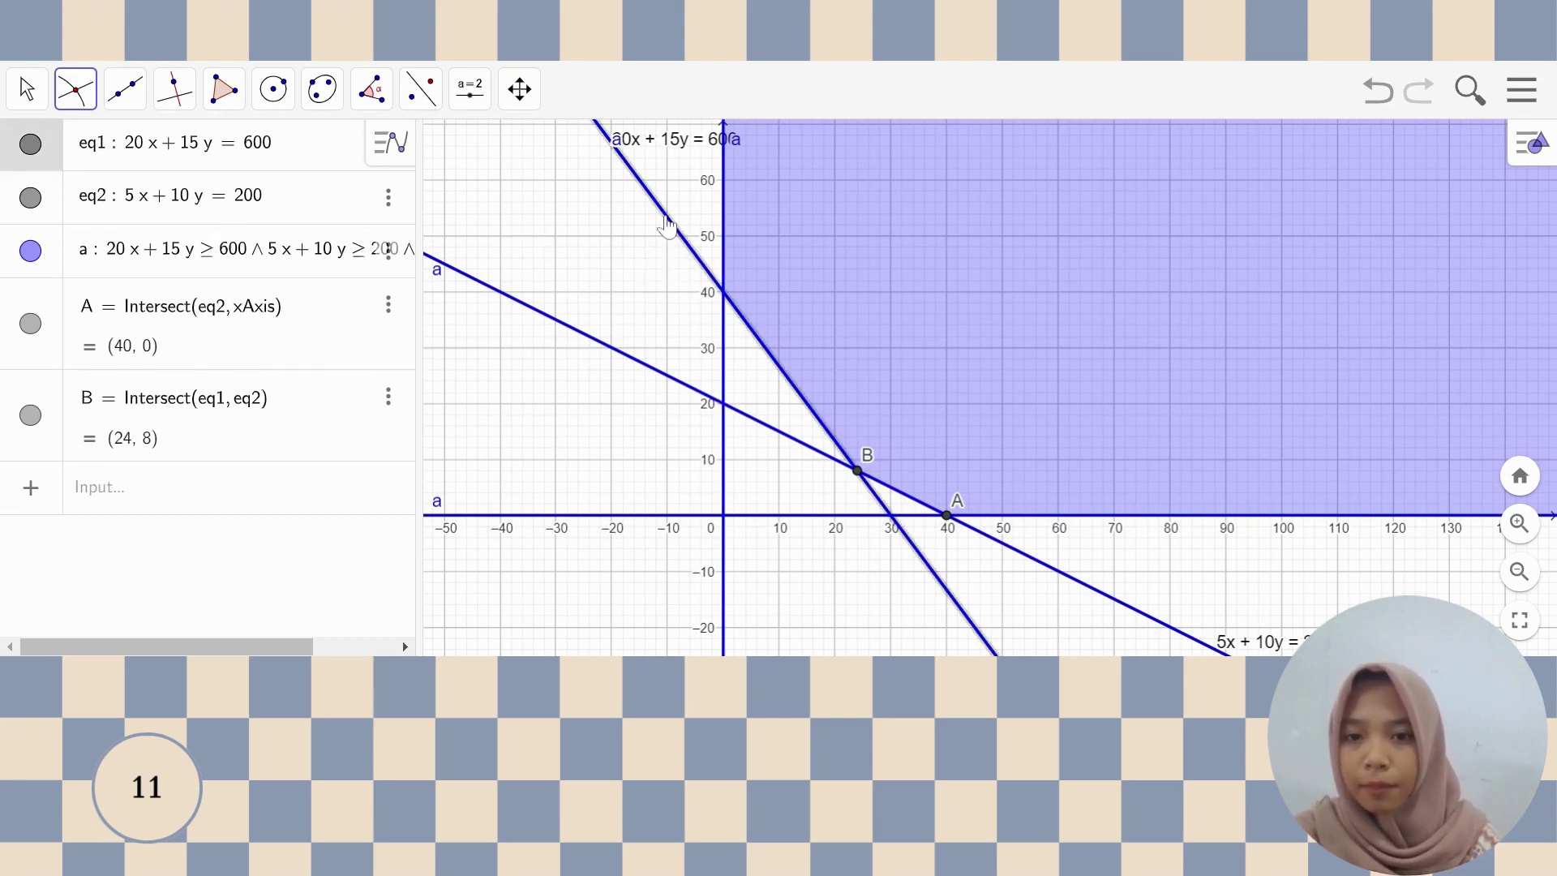
click(725, 241)
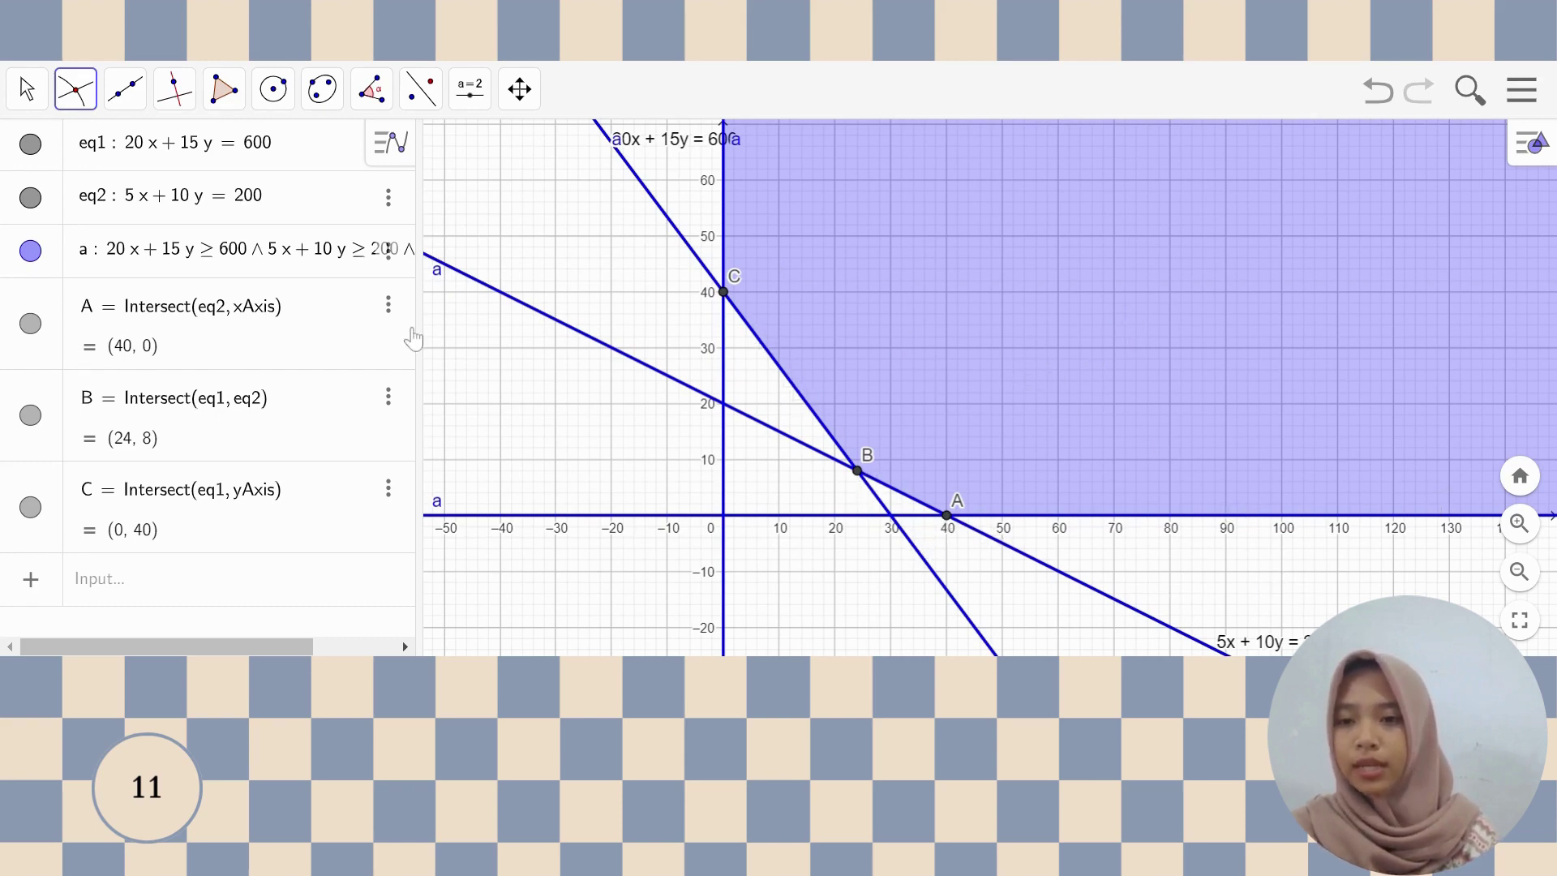
- Define the objective function f(x,y) = 100000x + 150000y as a new algebra entry
click(155, 590)
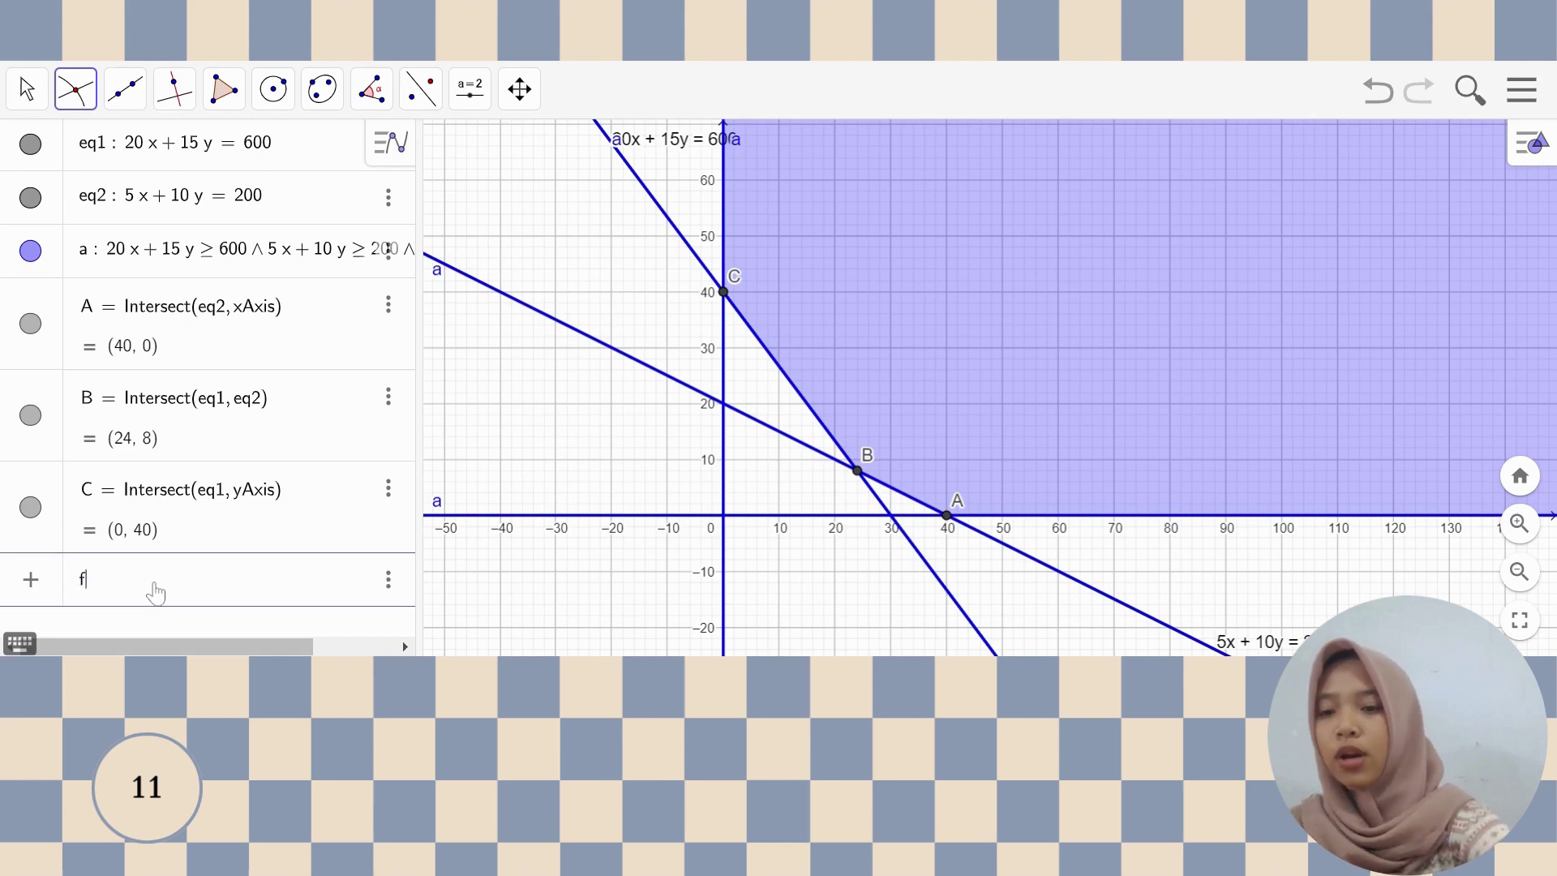
text(f(x,)
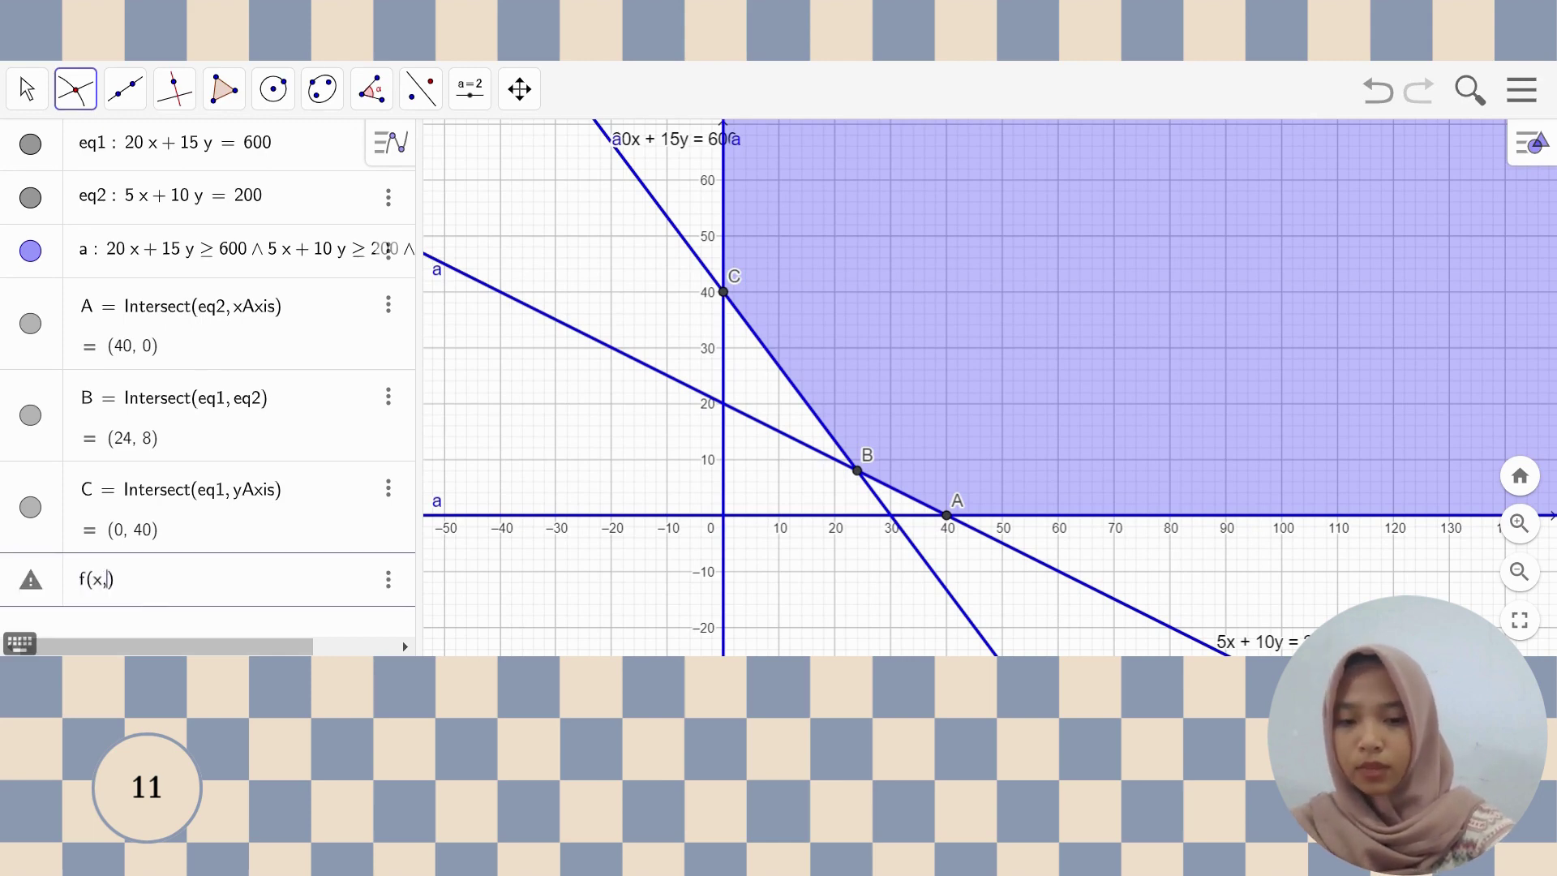
text(y)
key(Return)
text(= )
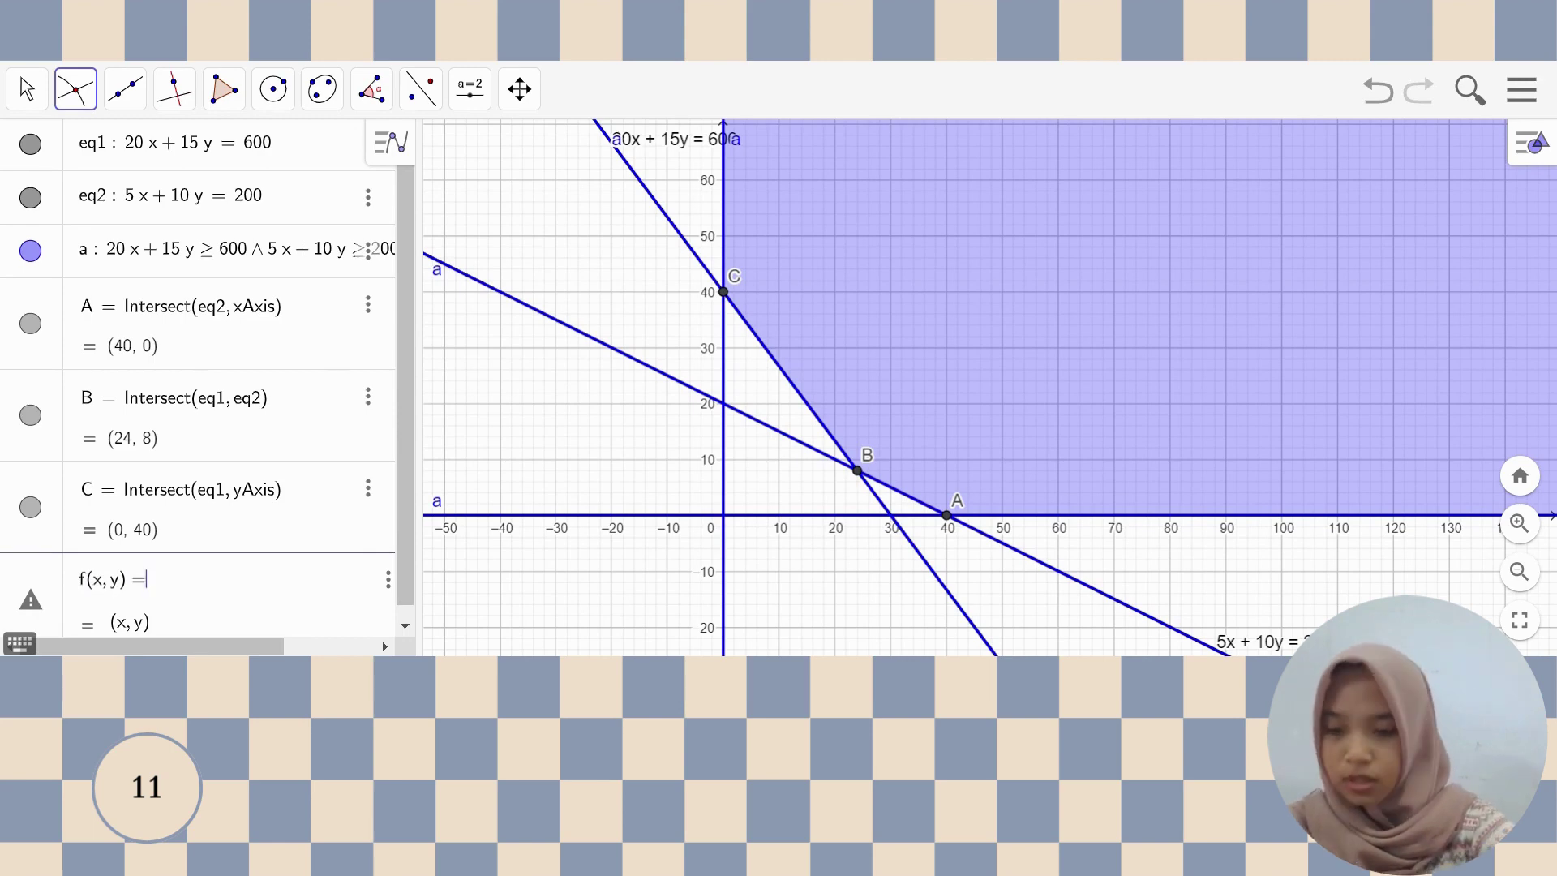
text(100000)
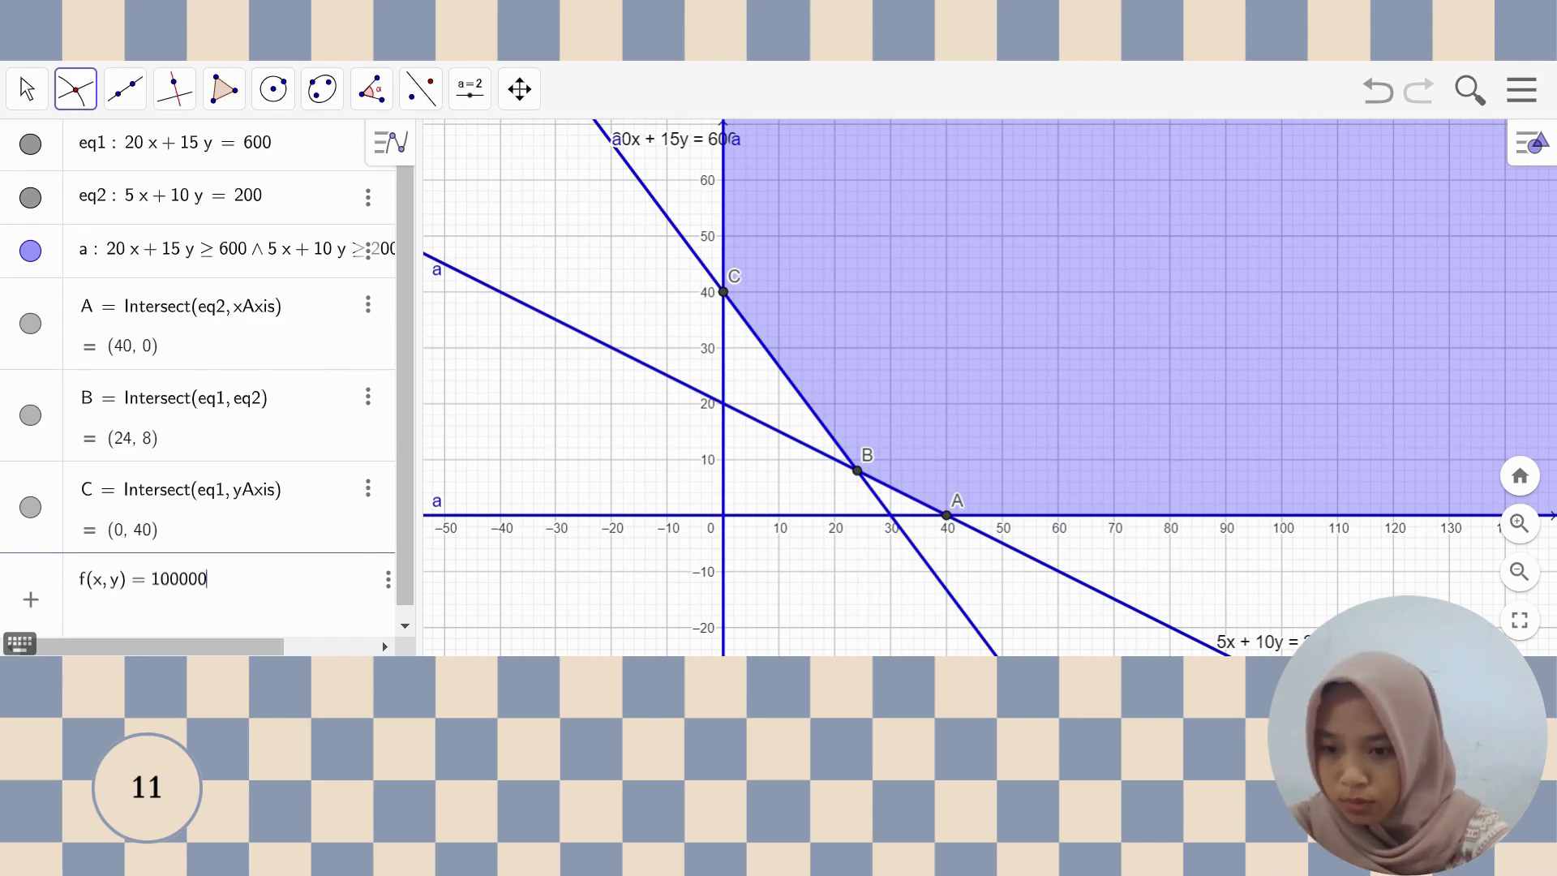
text(x )
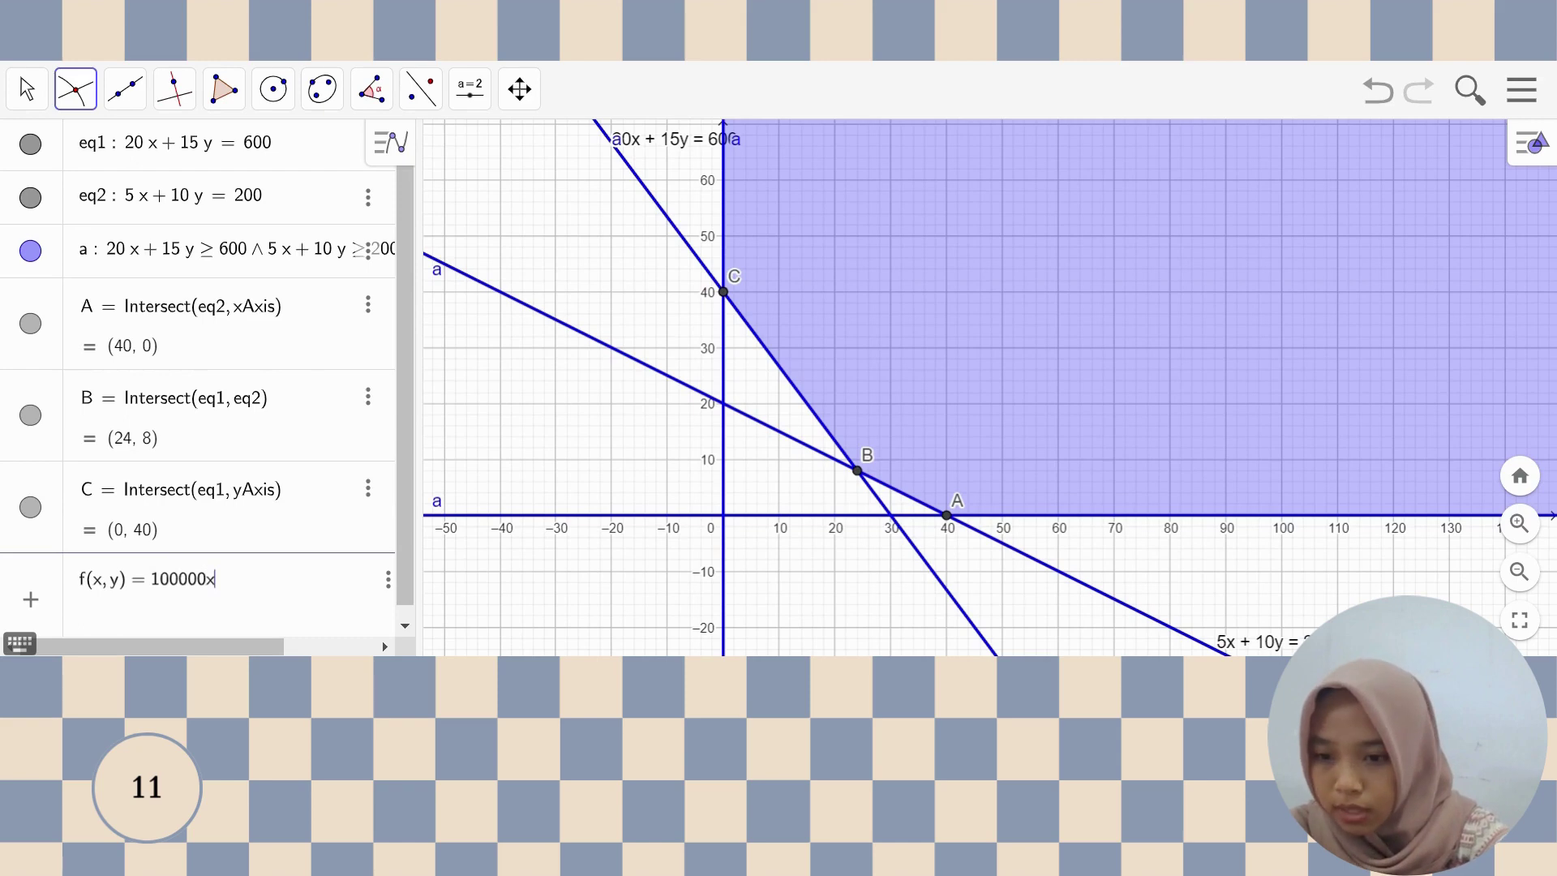
text(+ 1)
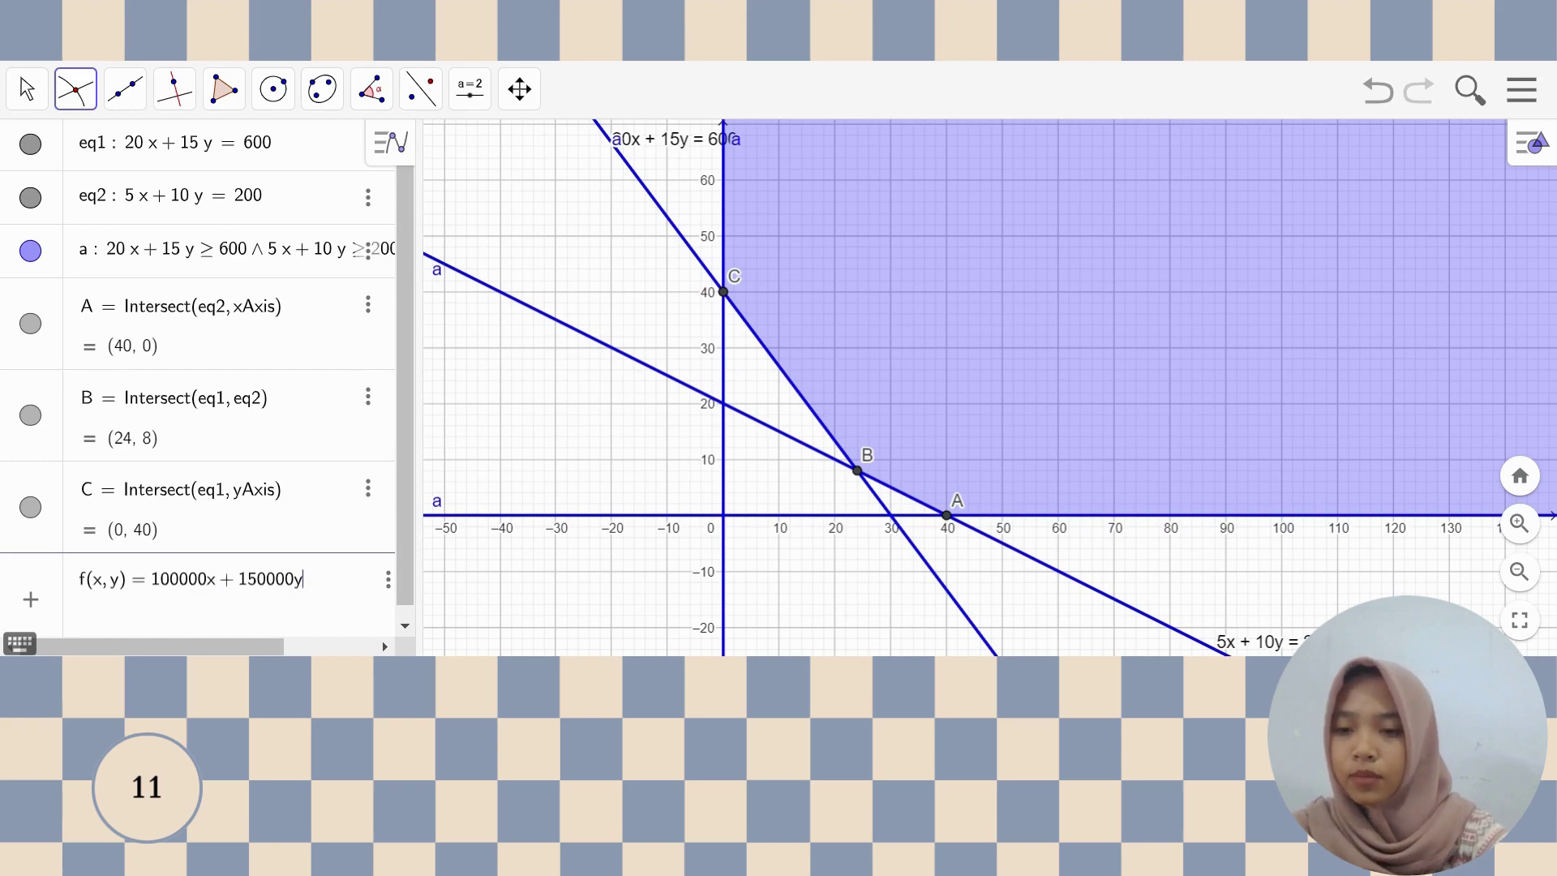
text(50000y)
key(Return)
scroll(1083, 312, down, 3)
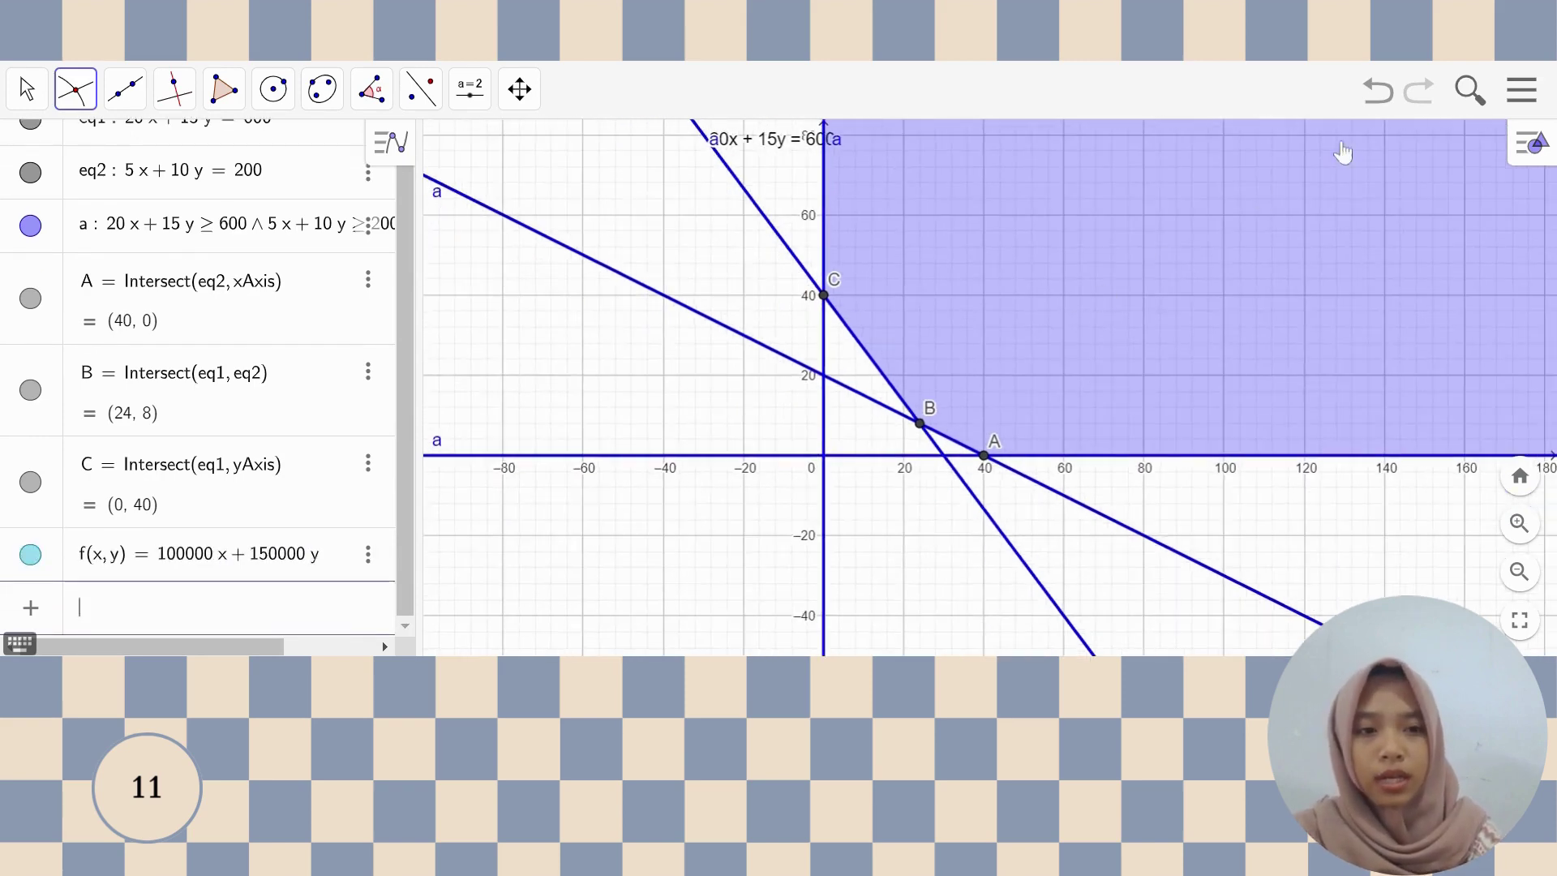
click(1211, 544)
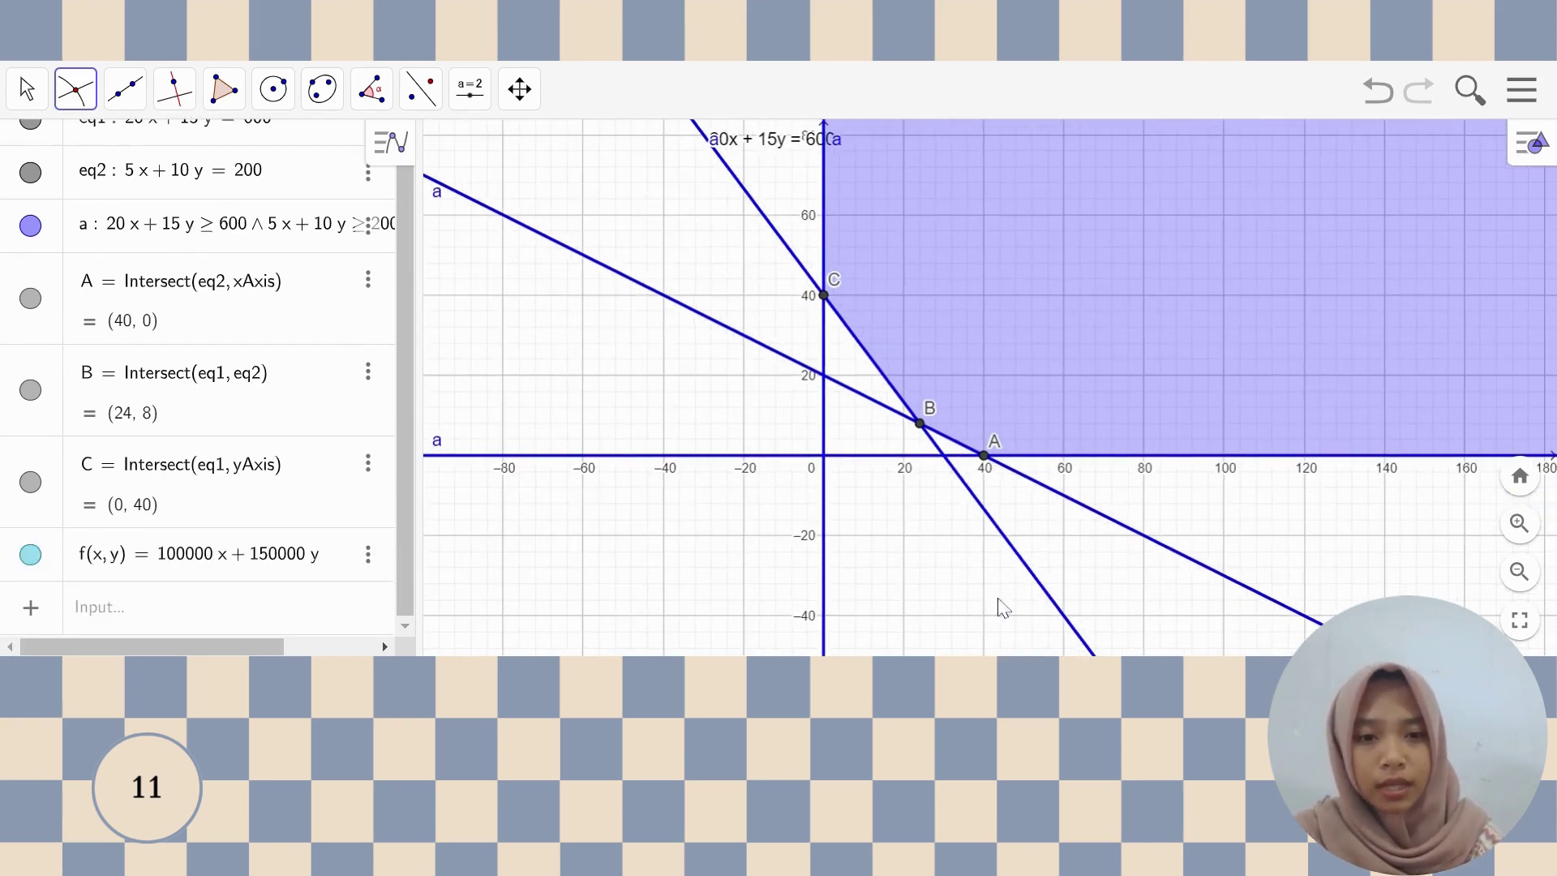
- Switch to the Move tool and show the Spreadsheet view beside the graph
click(26, 87)
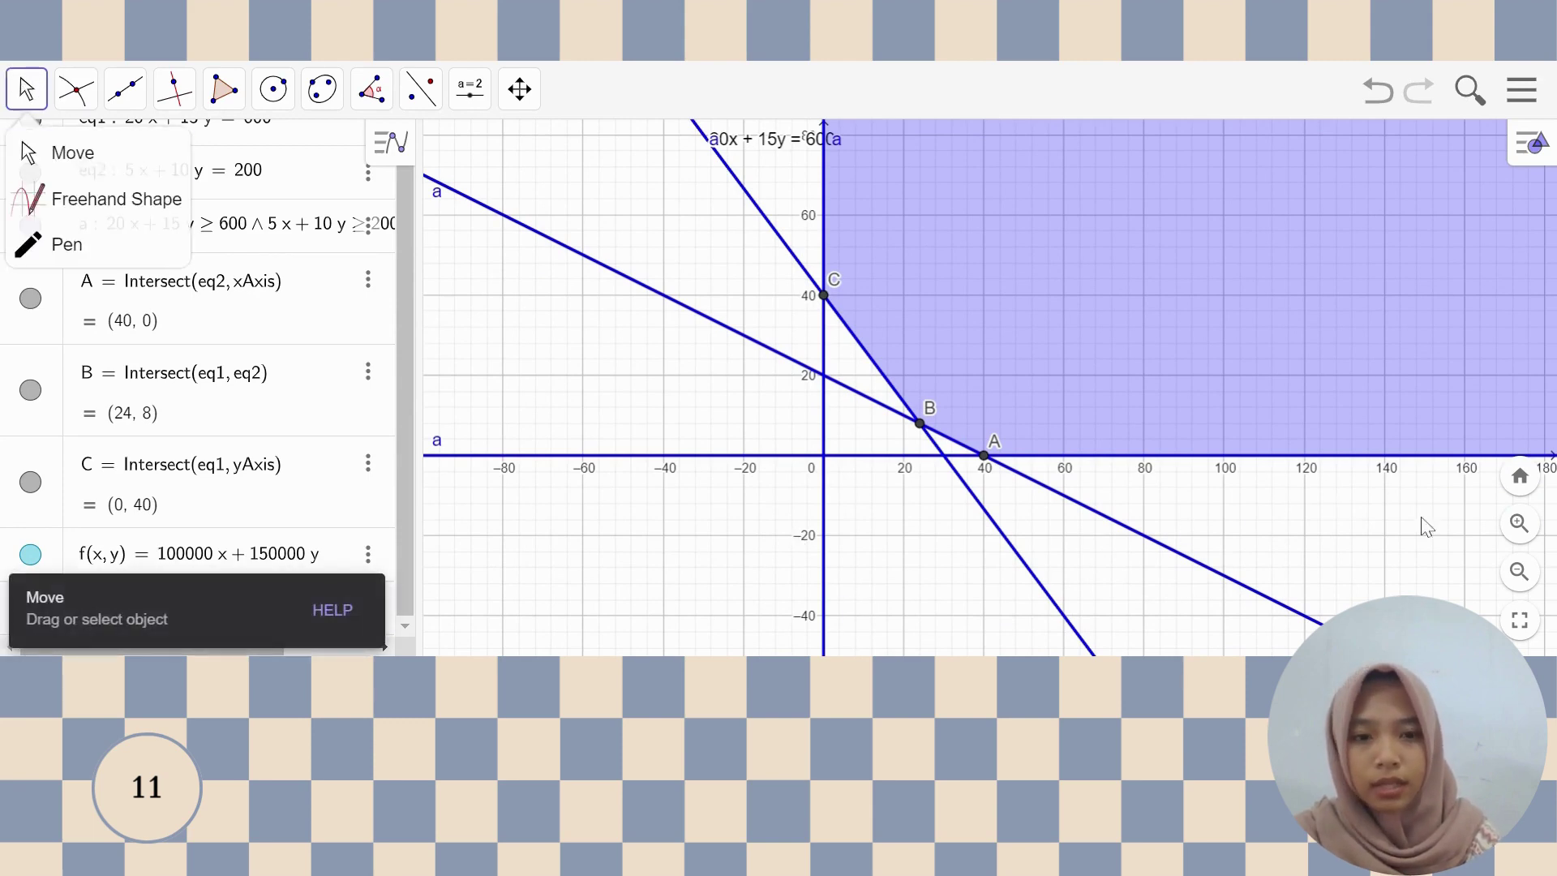
drag(1427, 527, 1241, 545)
click(1509, 152)
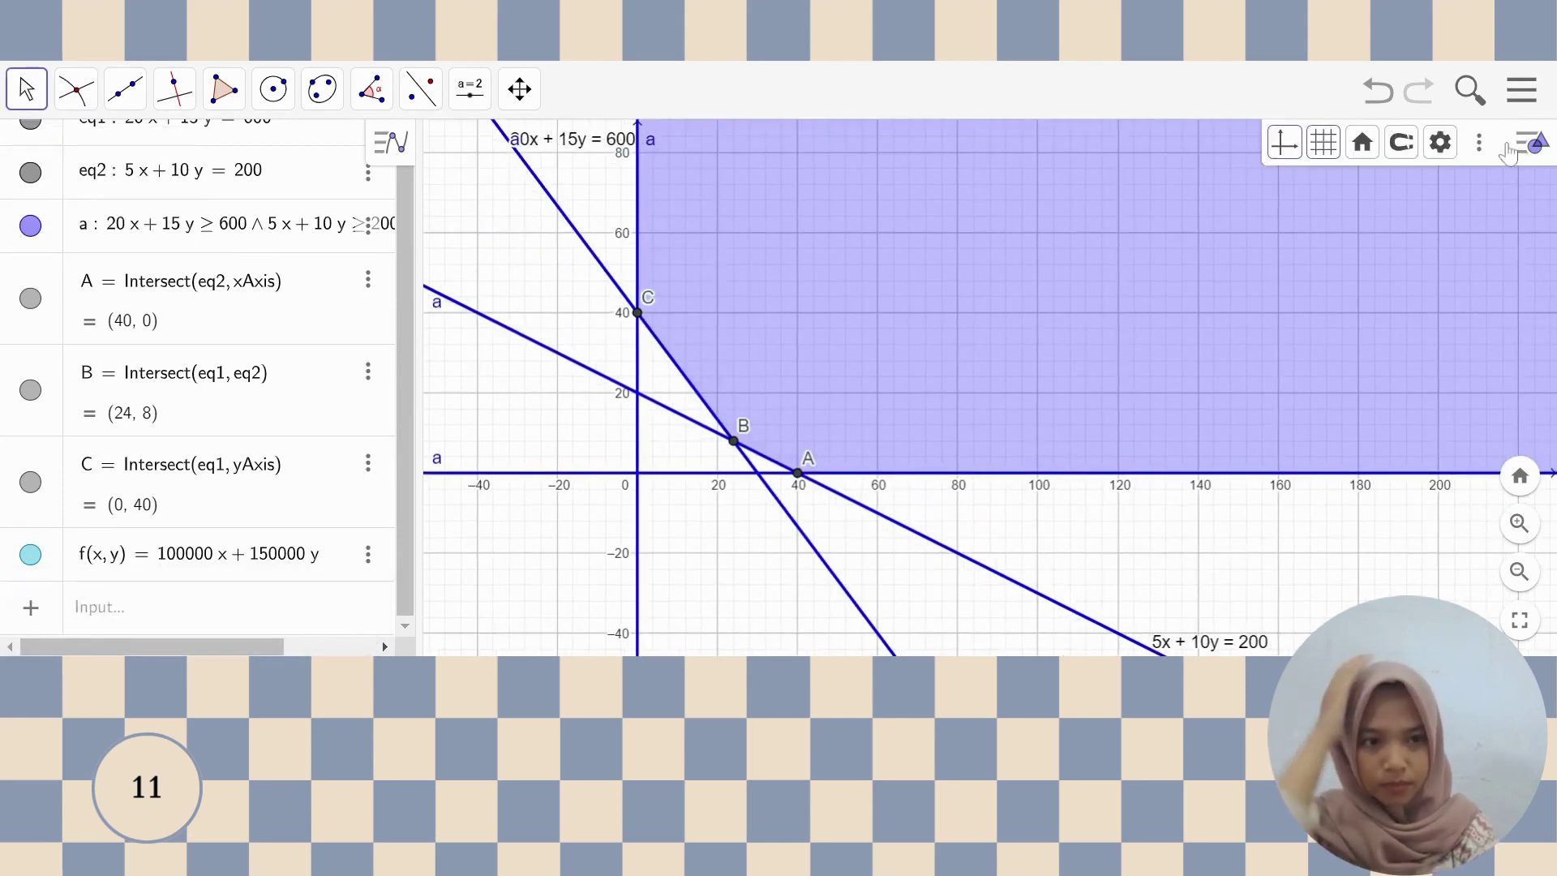
click(1531, 143)
click(1383, 337)
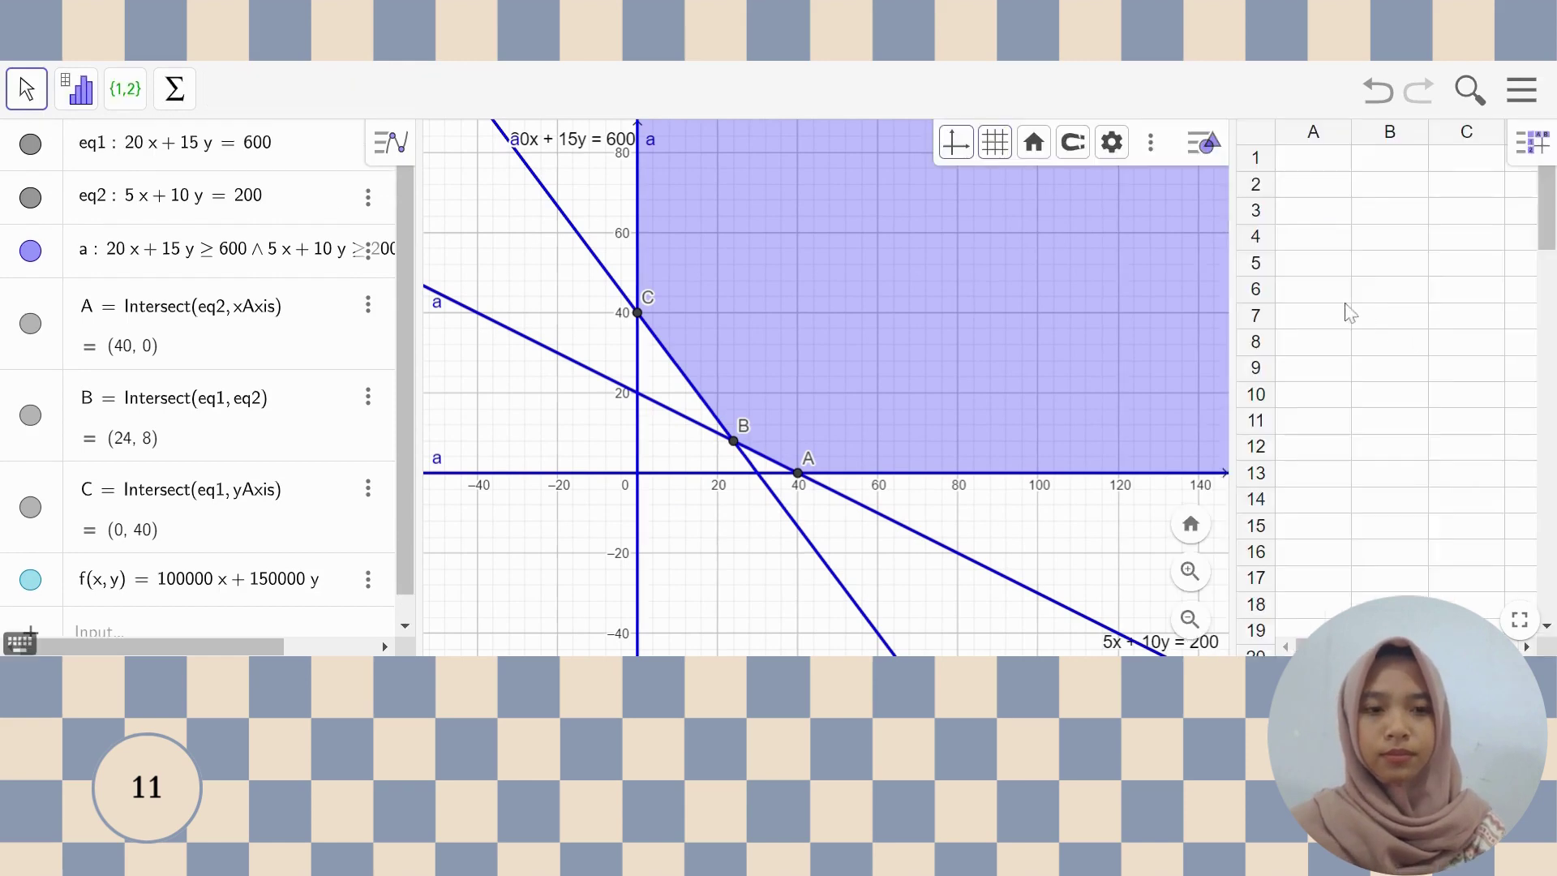
- Enter the spreadsheet headings titik in cell A1 and f(x,y)=Z in cell B1
click(1315, 166)
text(()
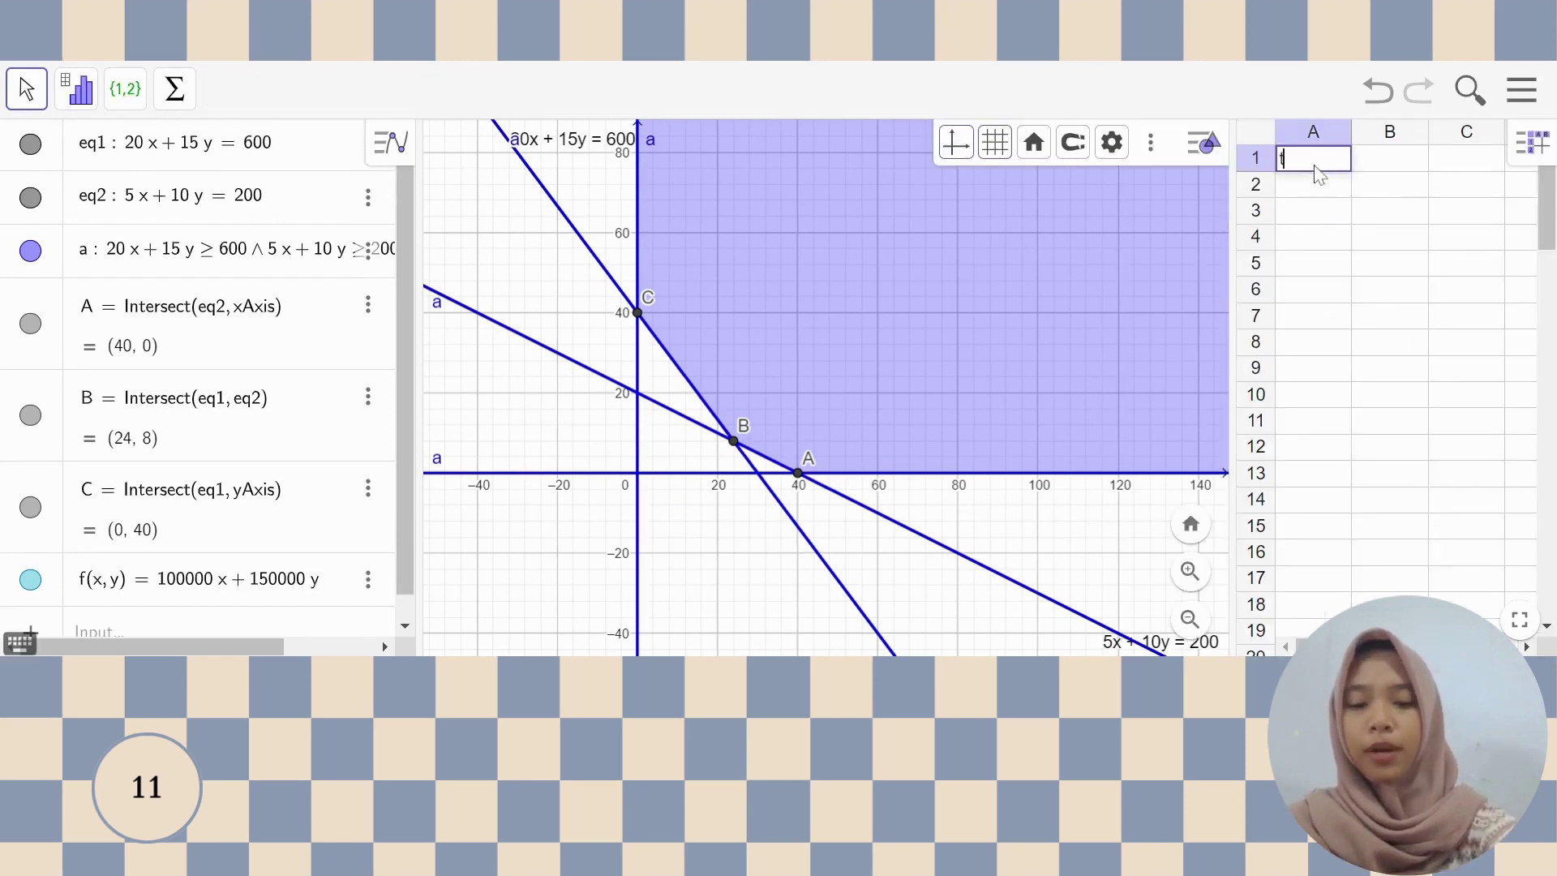
text(itik)
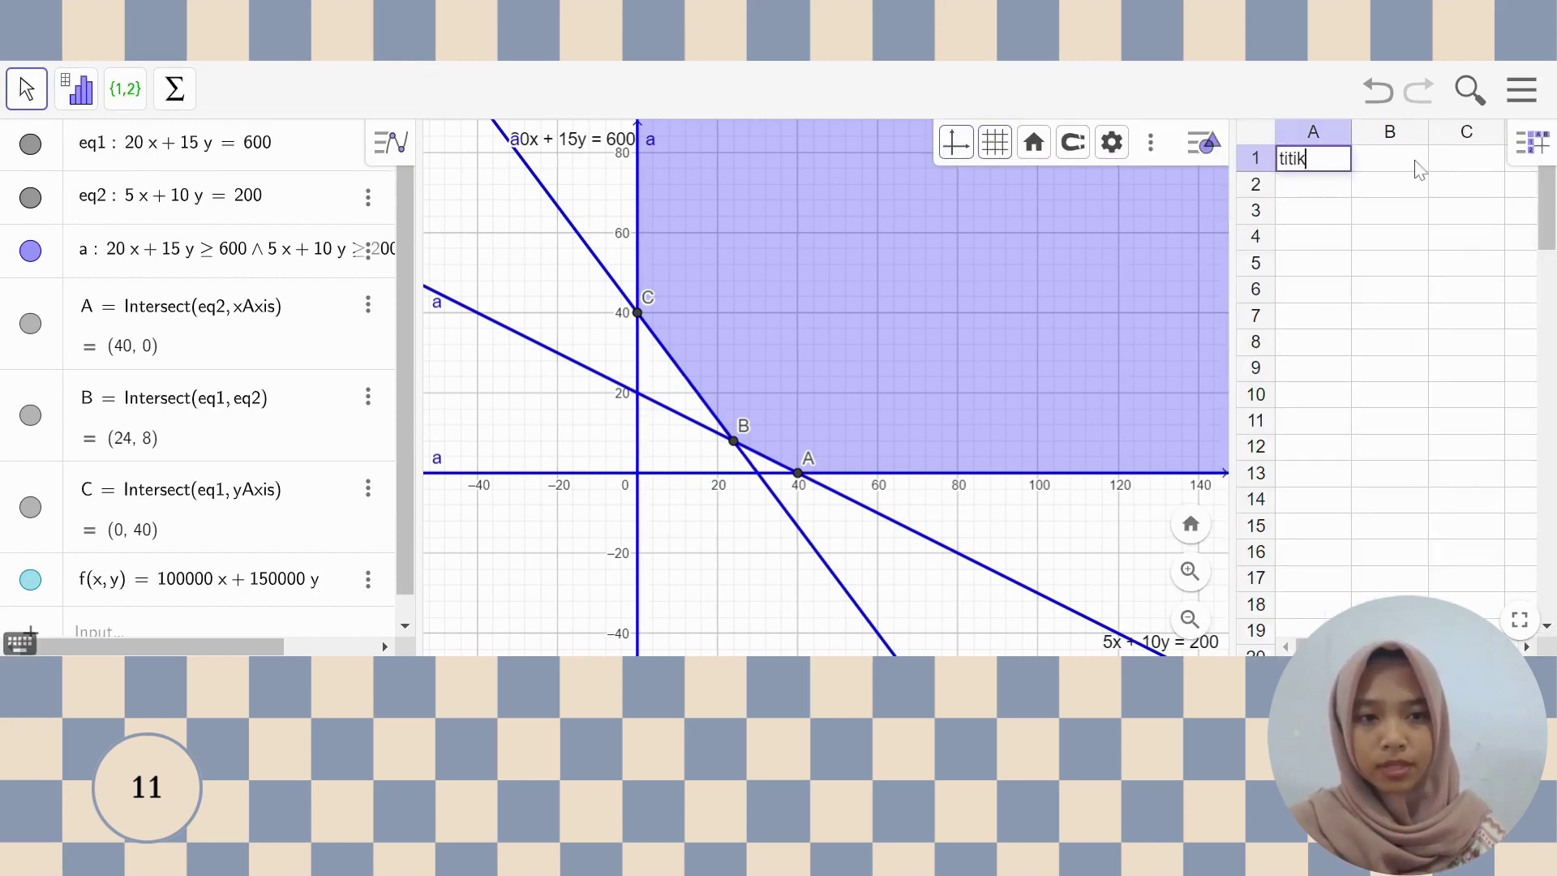
click(1415, 161)
text(f()
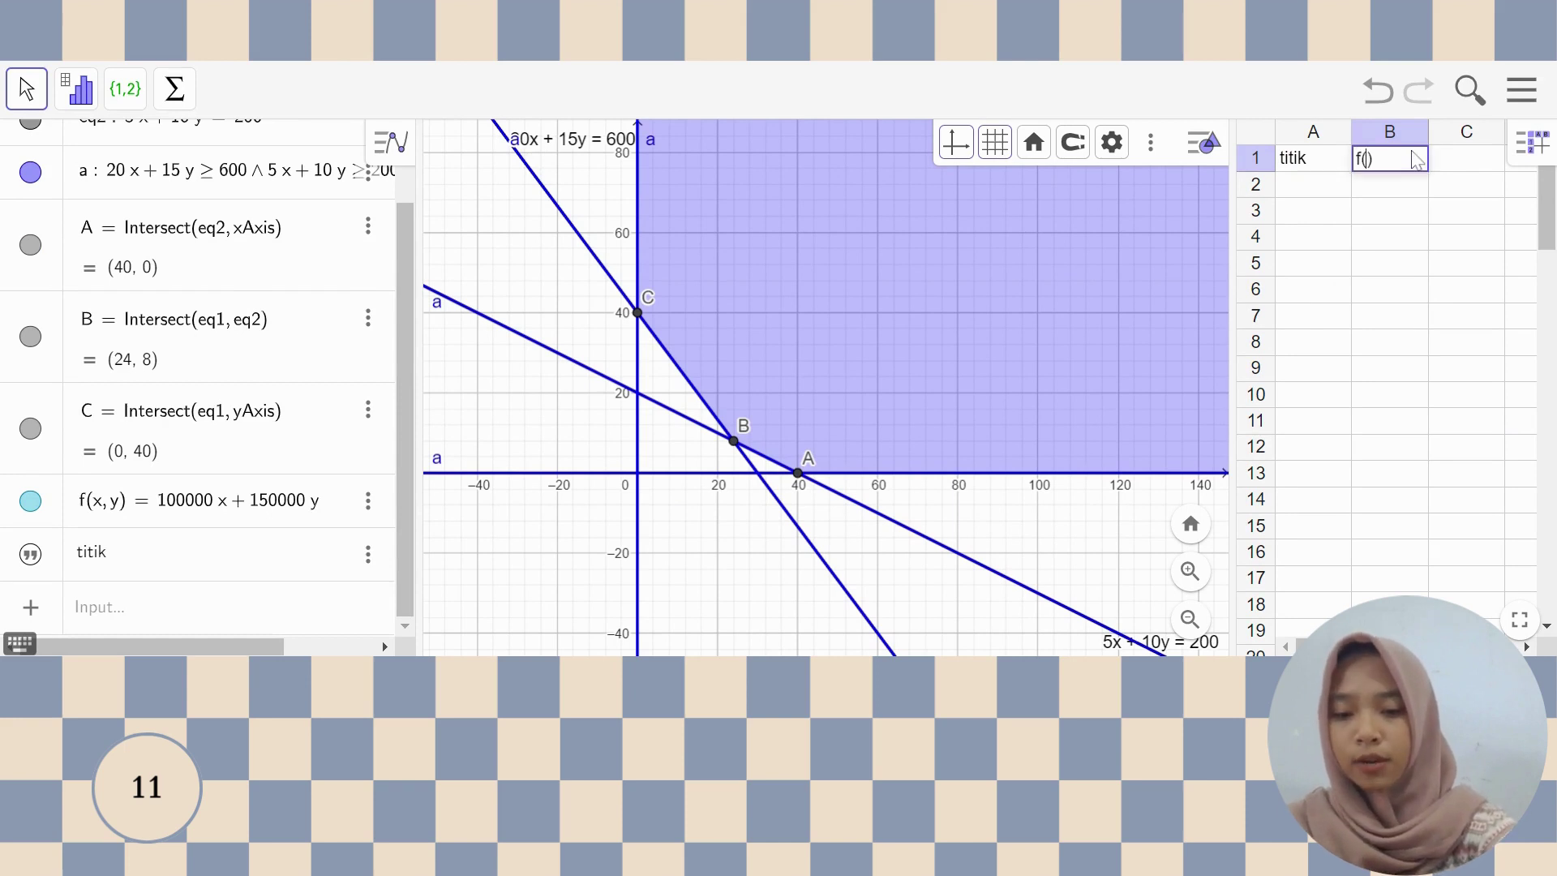
text(x,y)
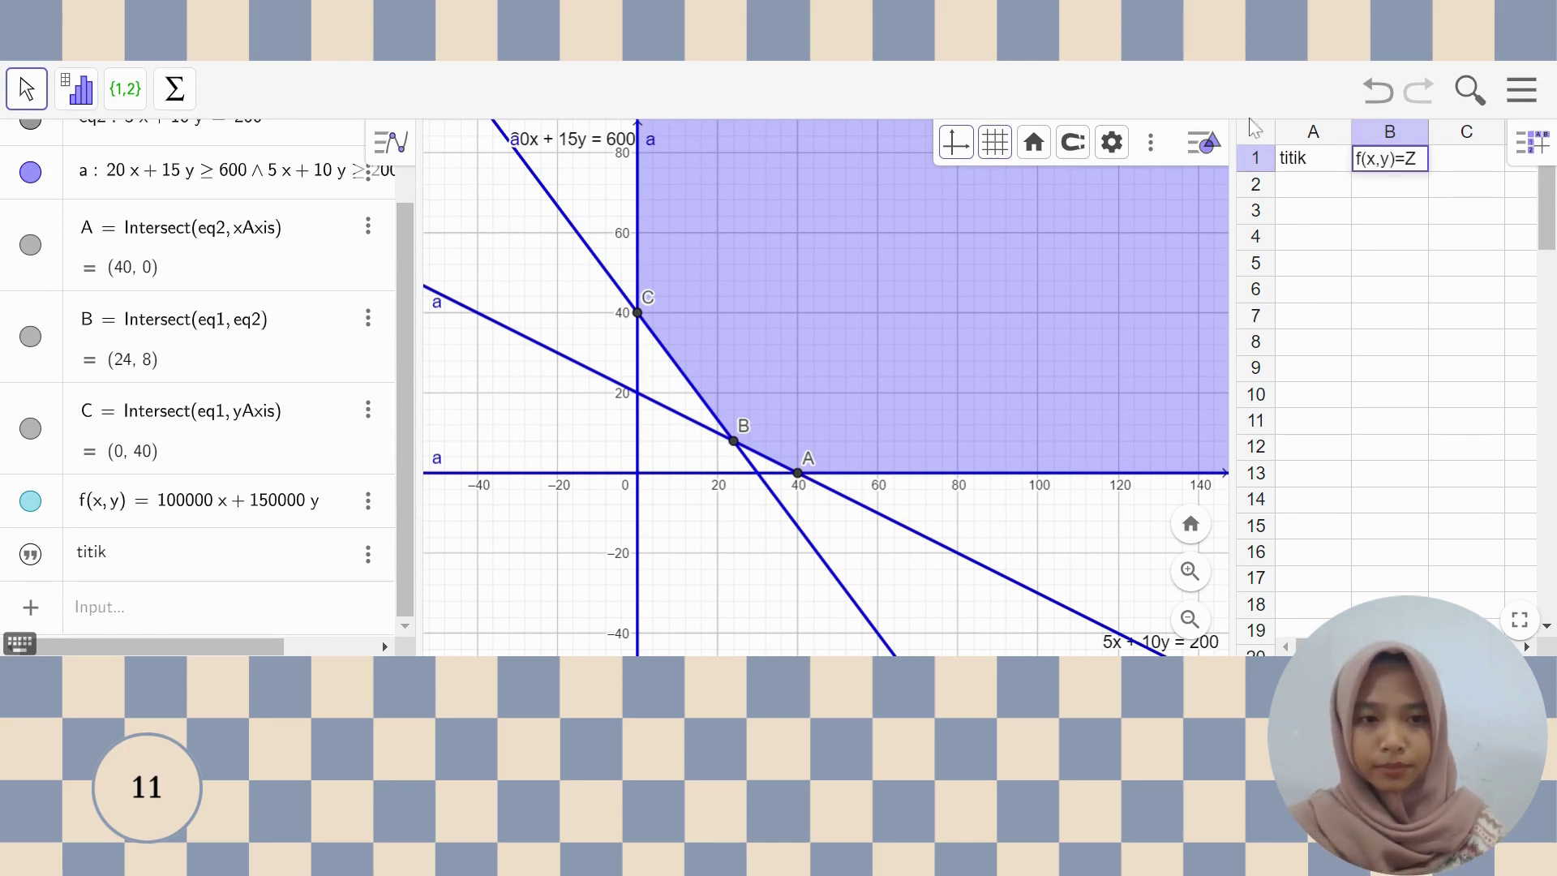
- Fill cells A2 to A4 with the corner points A, B and C
click(1314, 194)
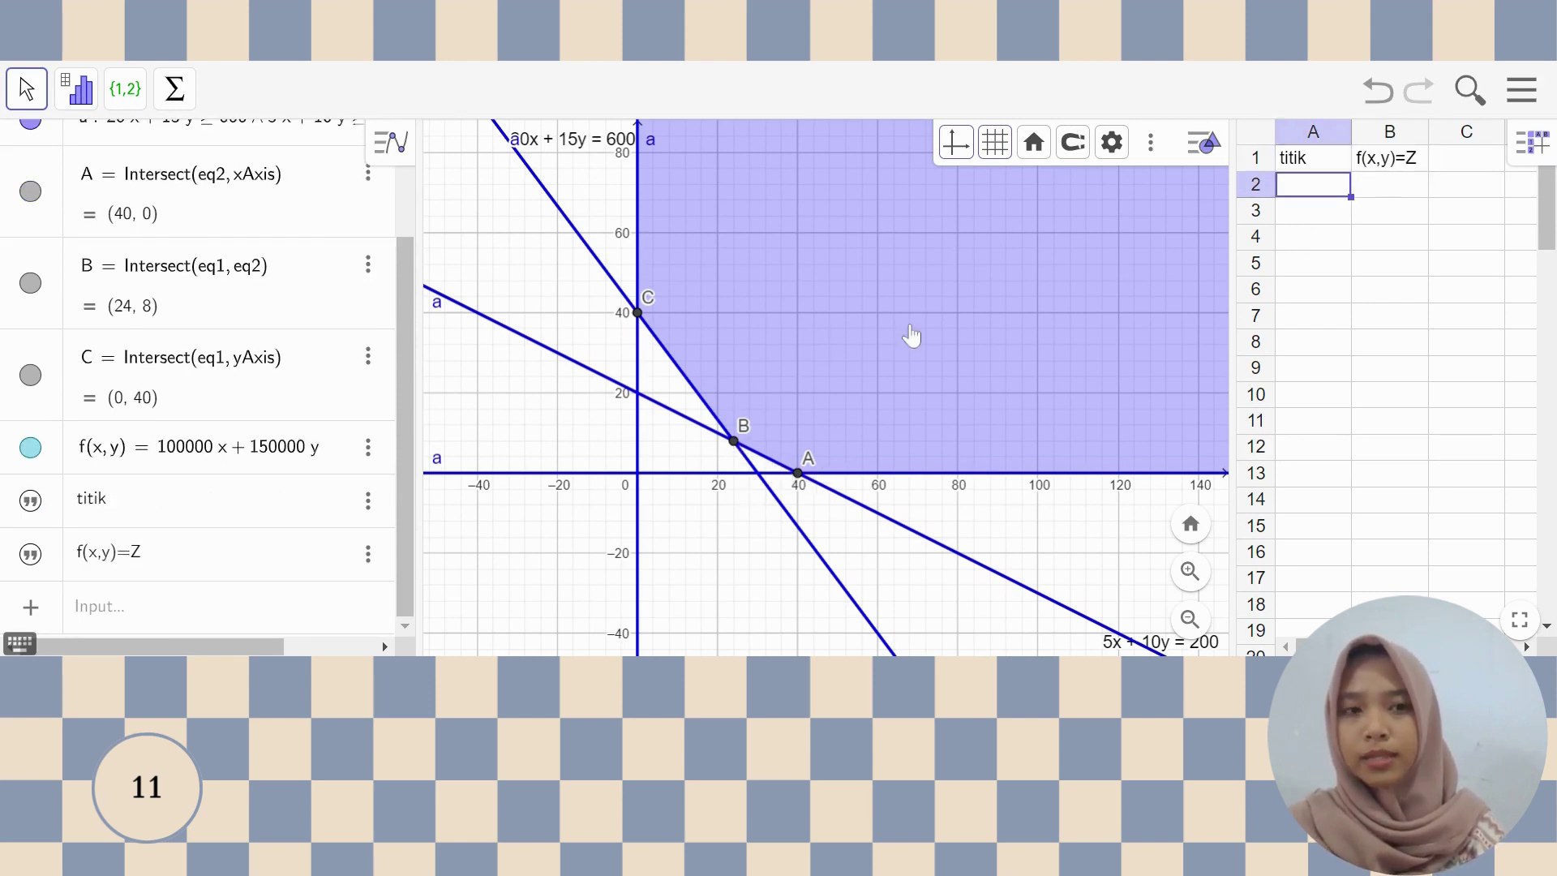
key(Return)
text(A)
key(Return)
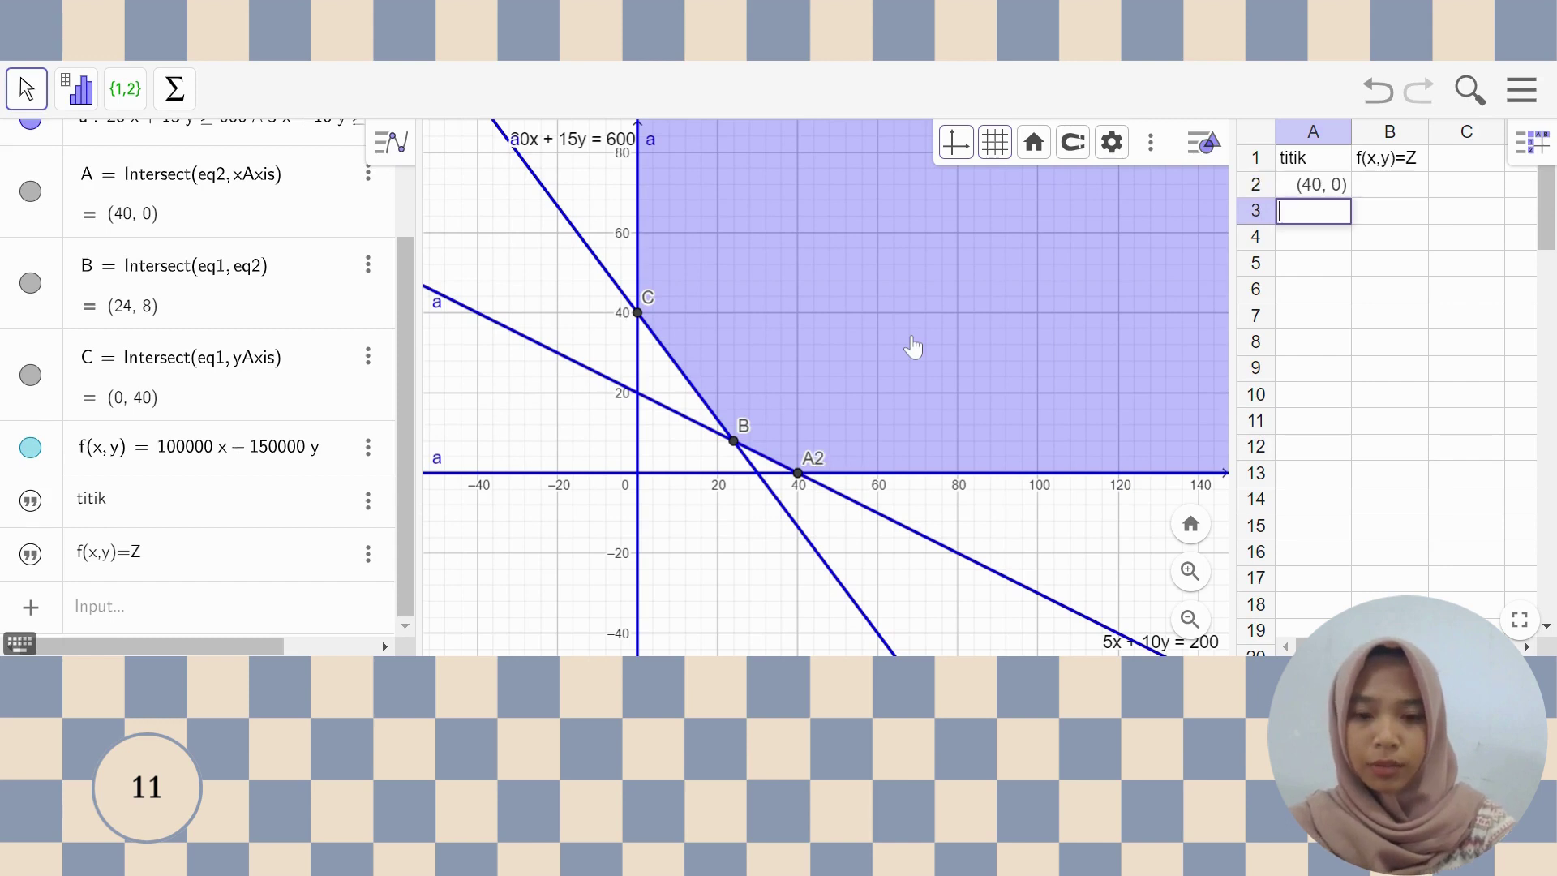
text(B)
key(Return)
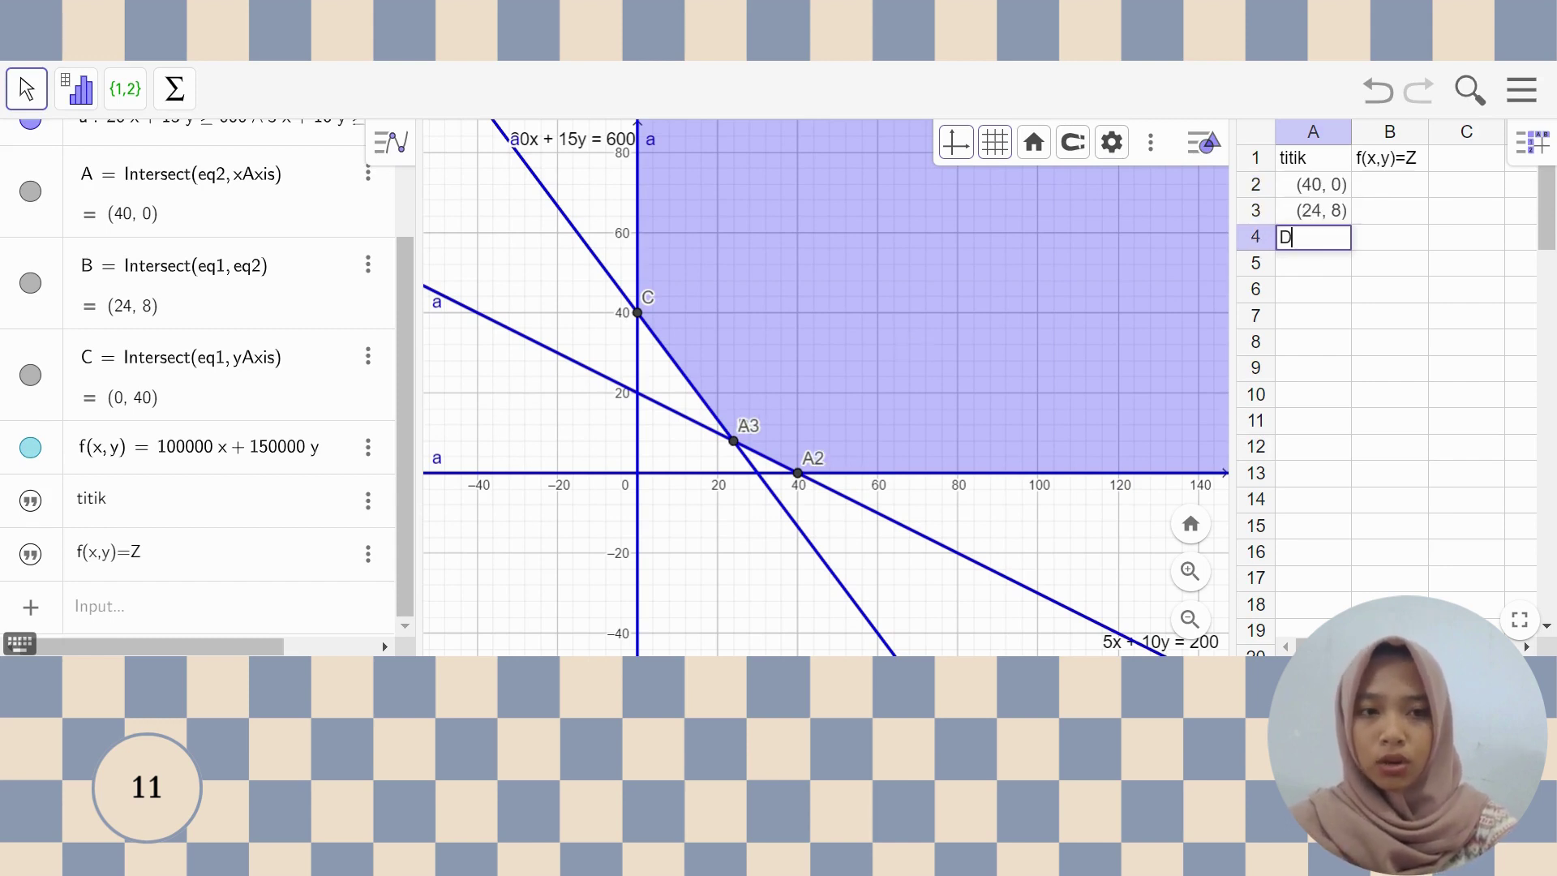
text(C)
key(Return)
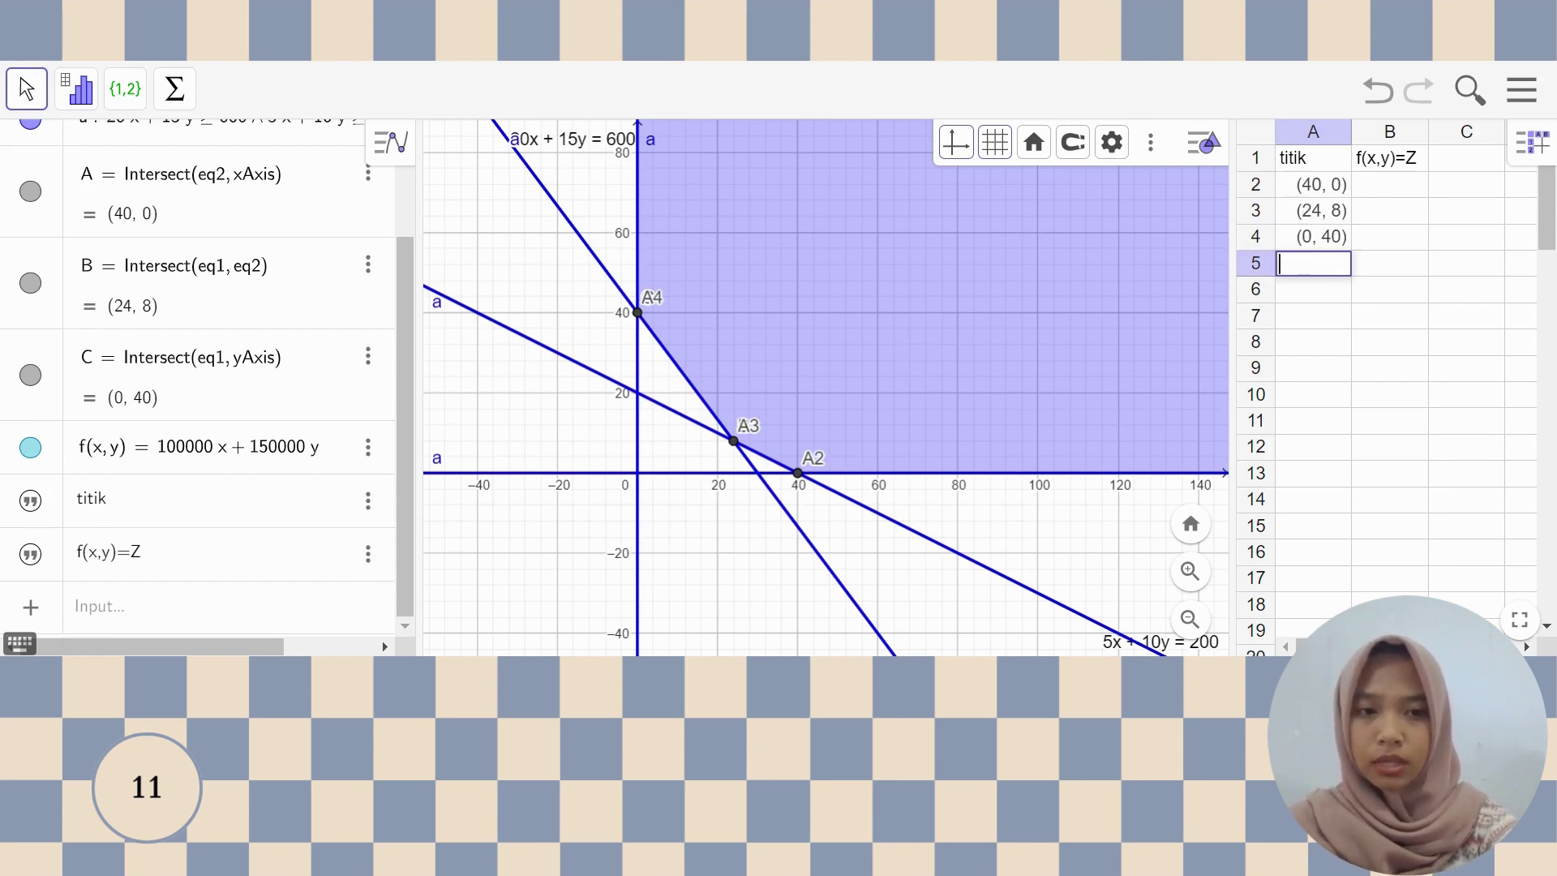
- Evaluate the objective function at each corner point by entering f(A), f(B) and f(C) in cells B2 to B4
click(1382, 193)
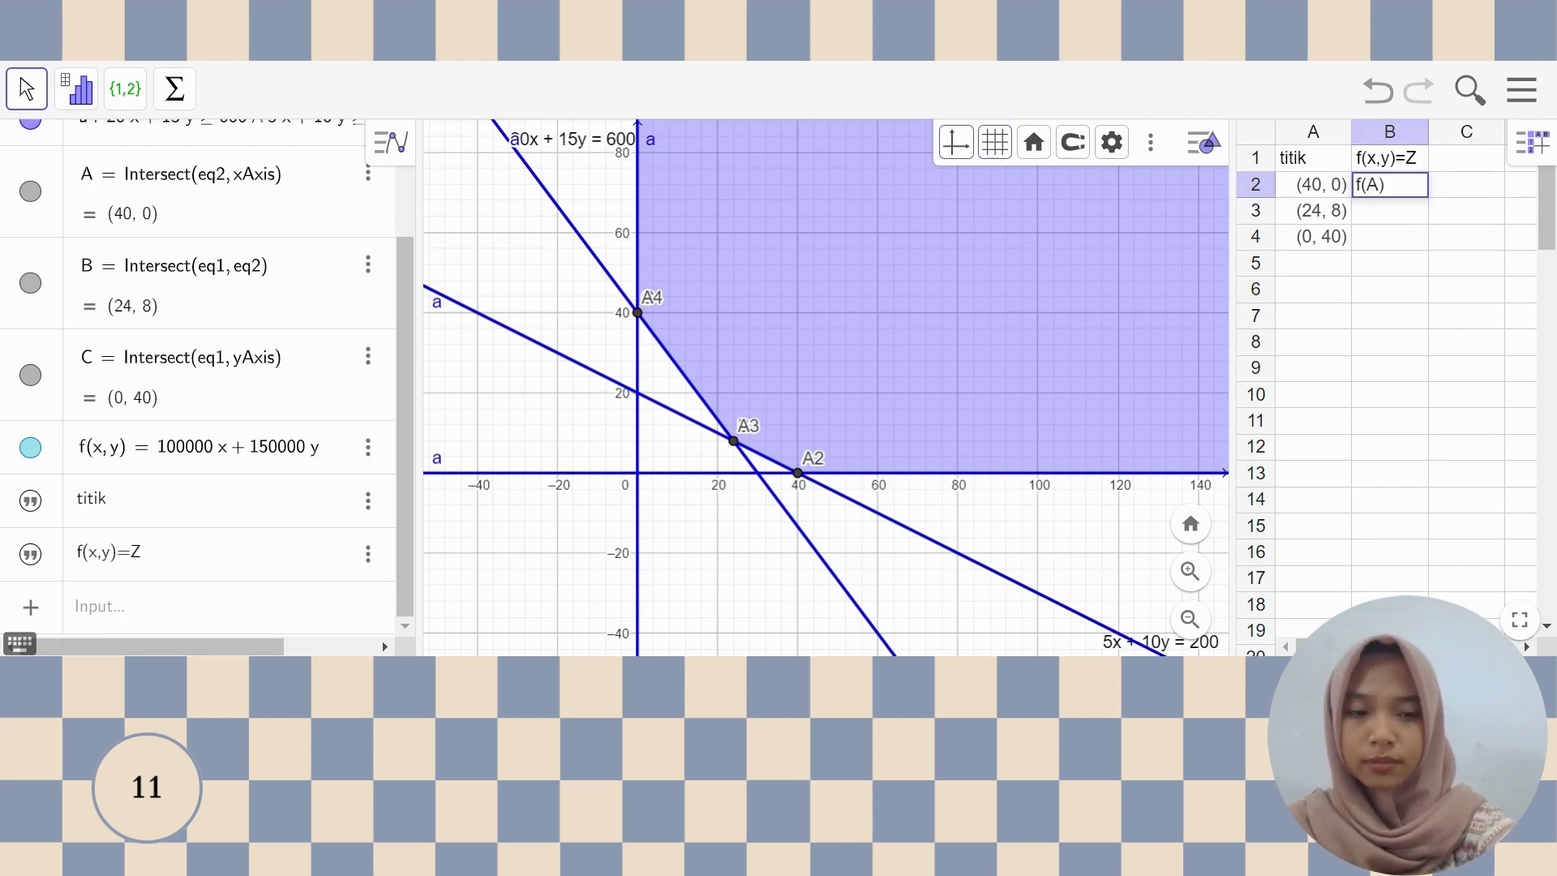
key(Return)
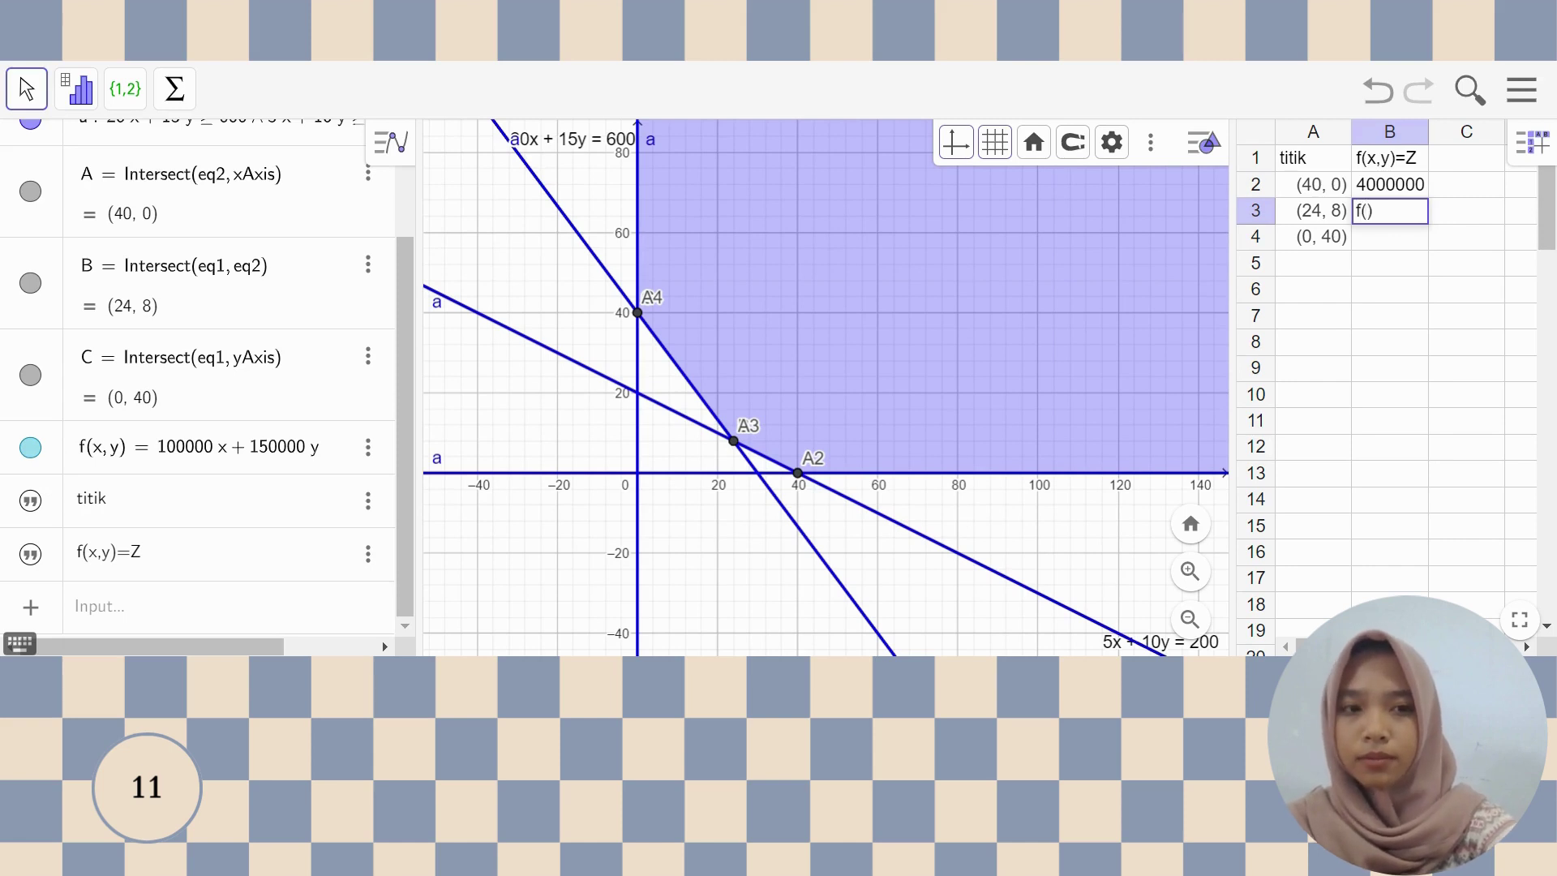
key(Return)
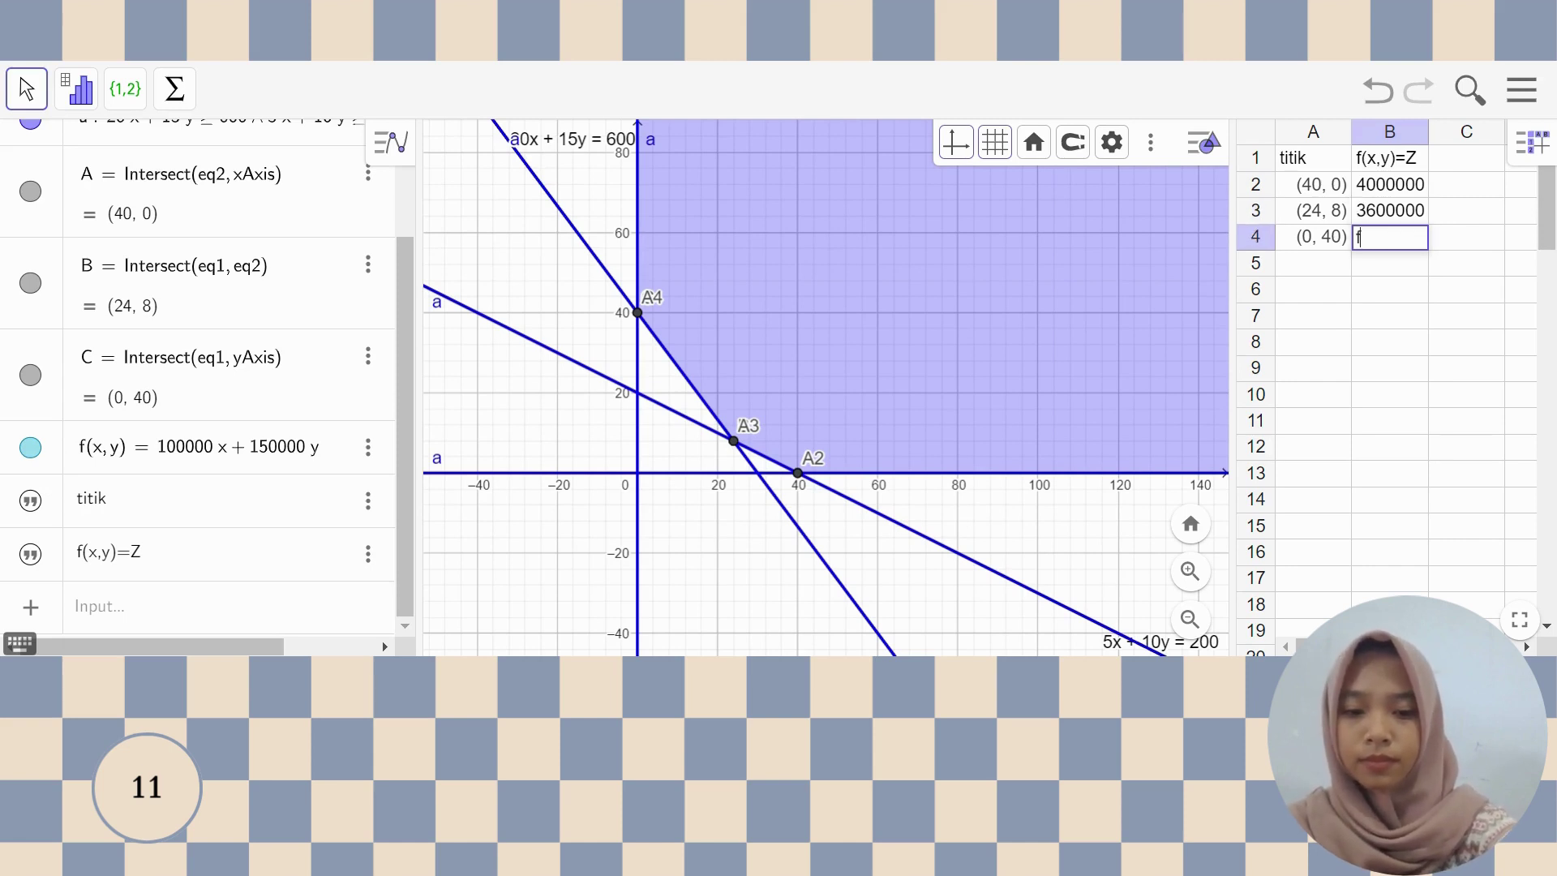
text((C)
key(Return)
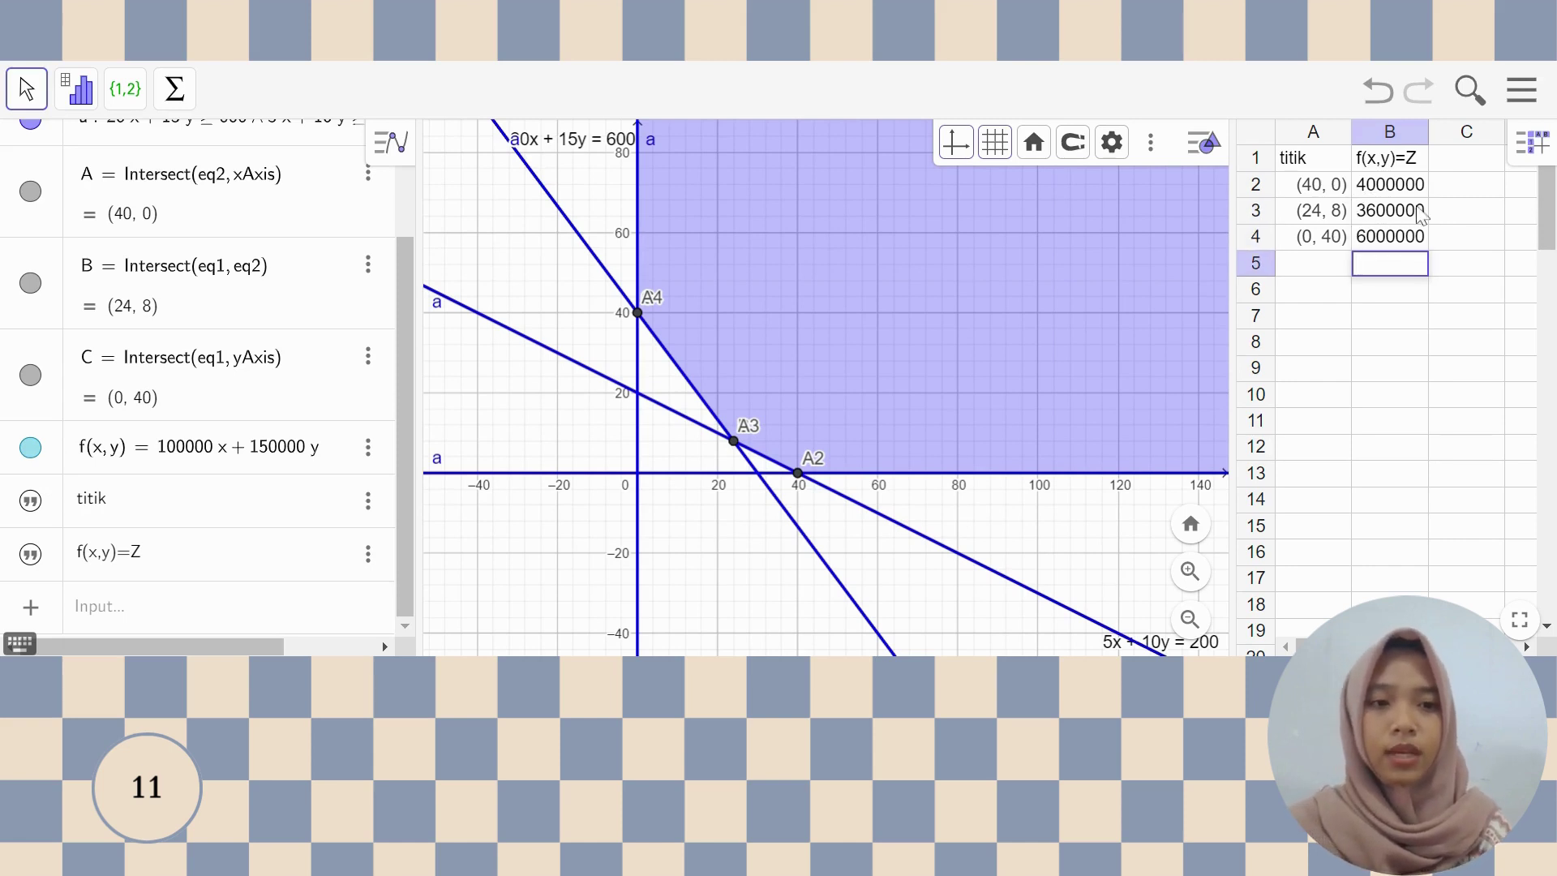
- Compare the objective values in column B and label the smallest one as minimum in cell C3
click(1456, 188)
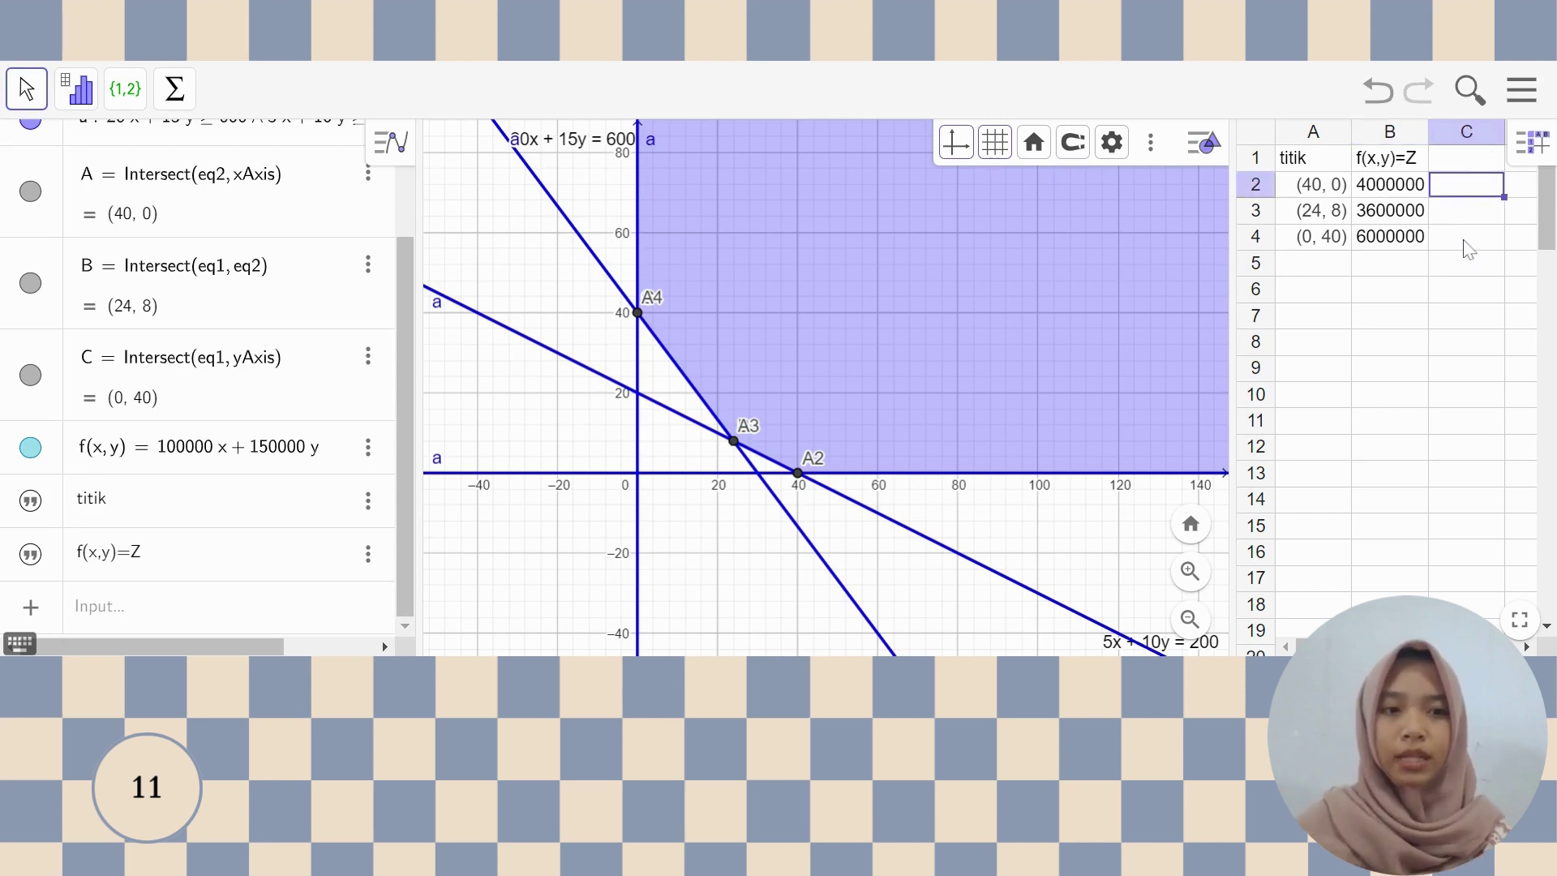
click(1405, 199)
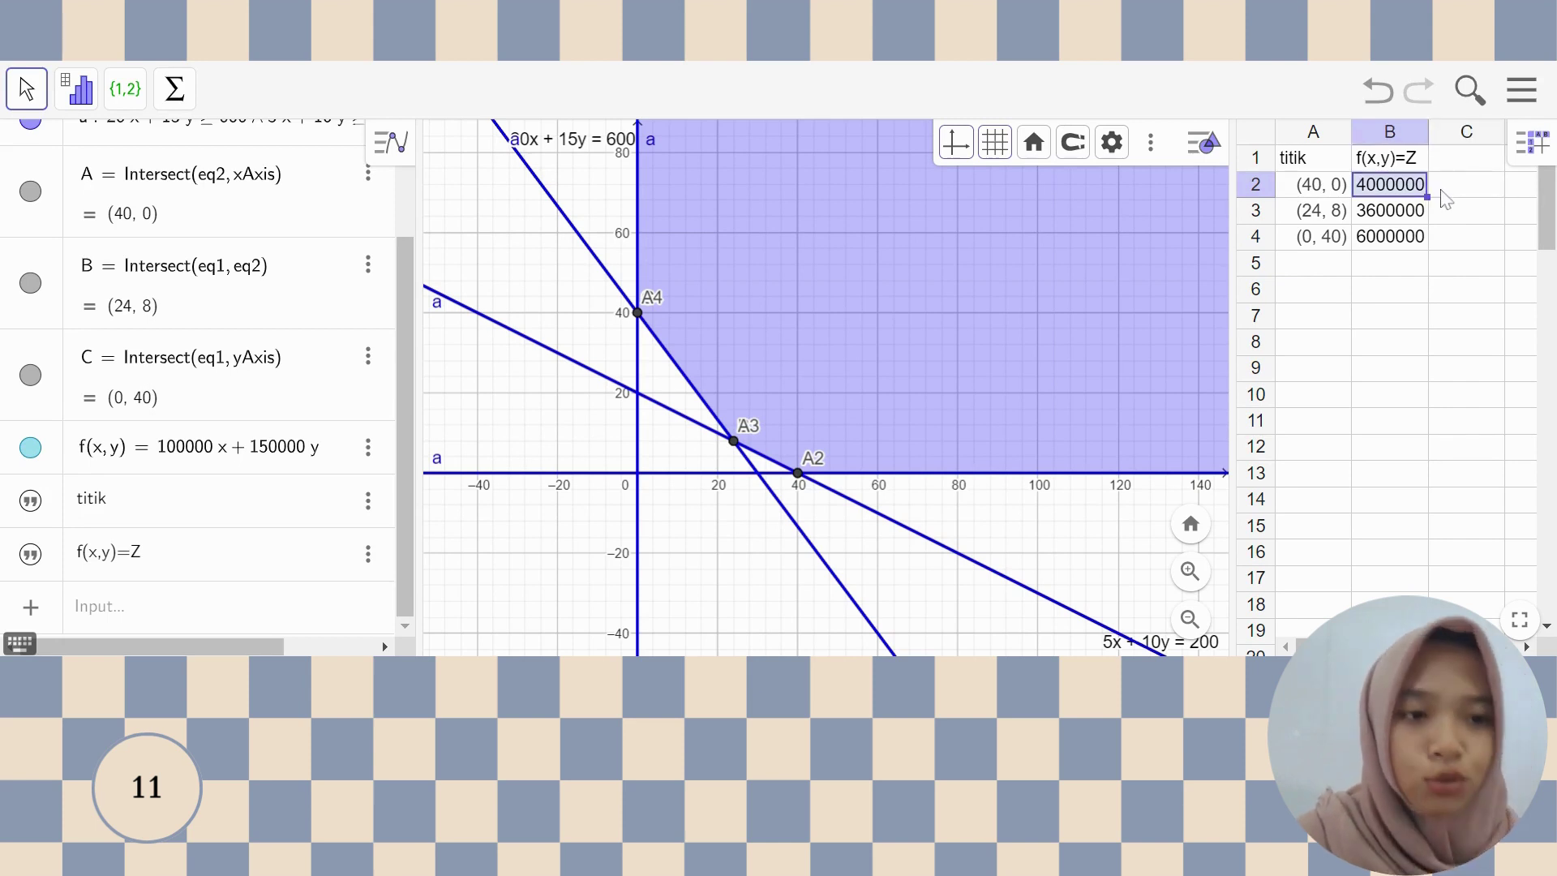
click(1445, 217)
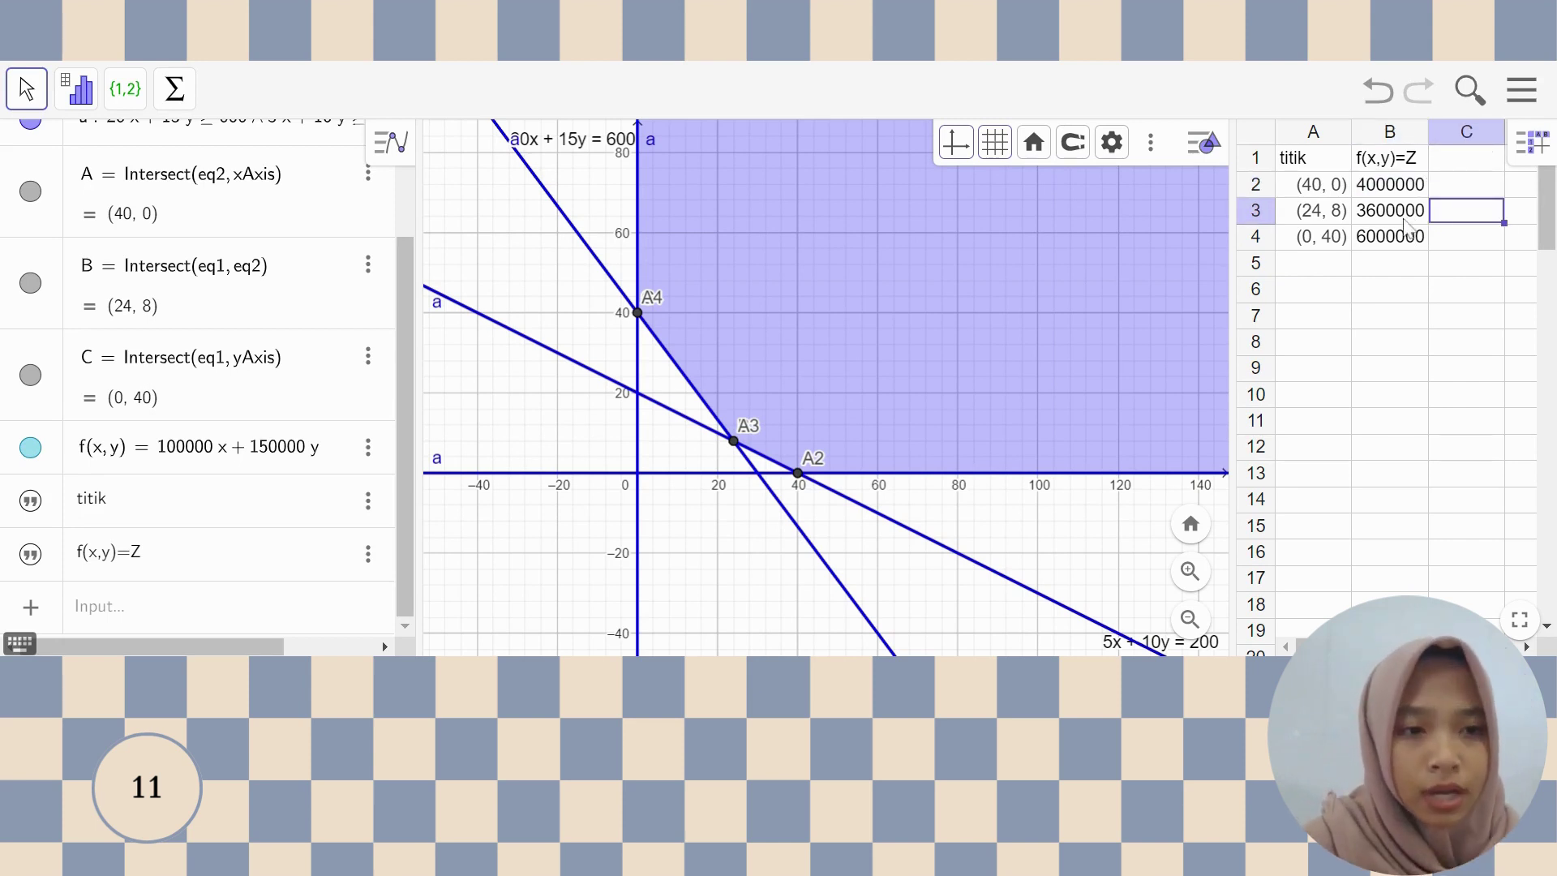
click(1396, 221)
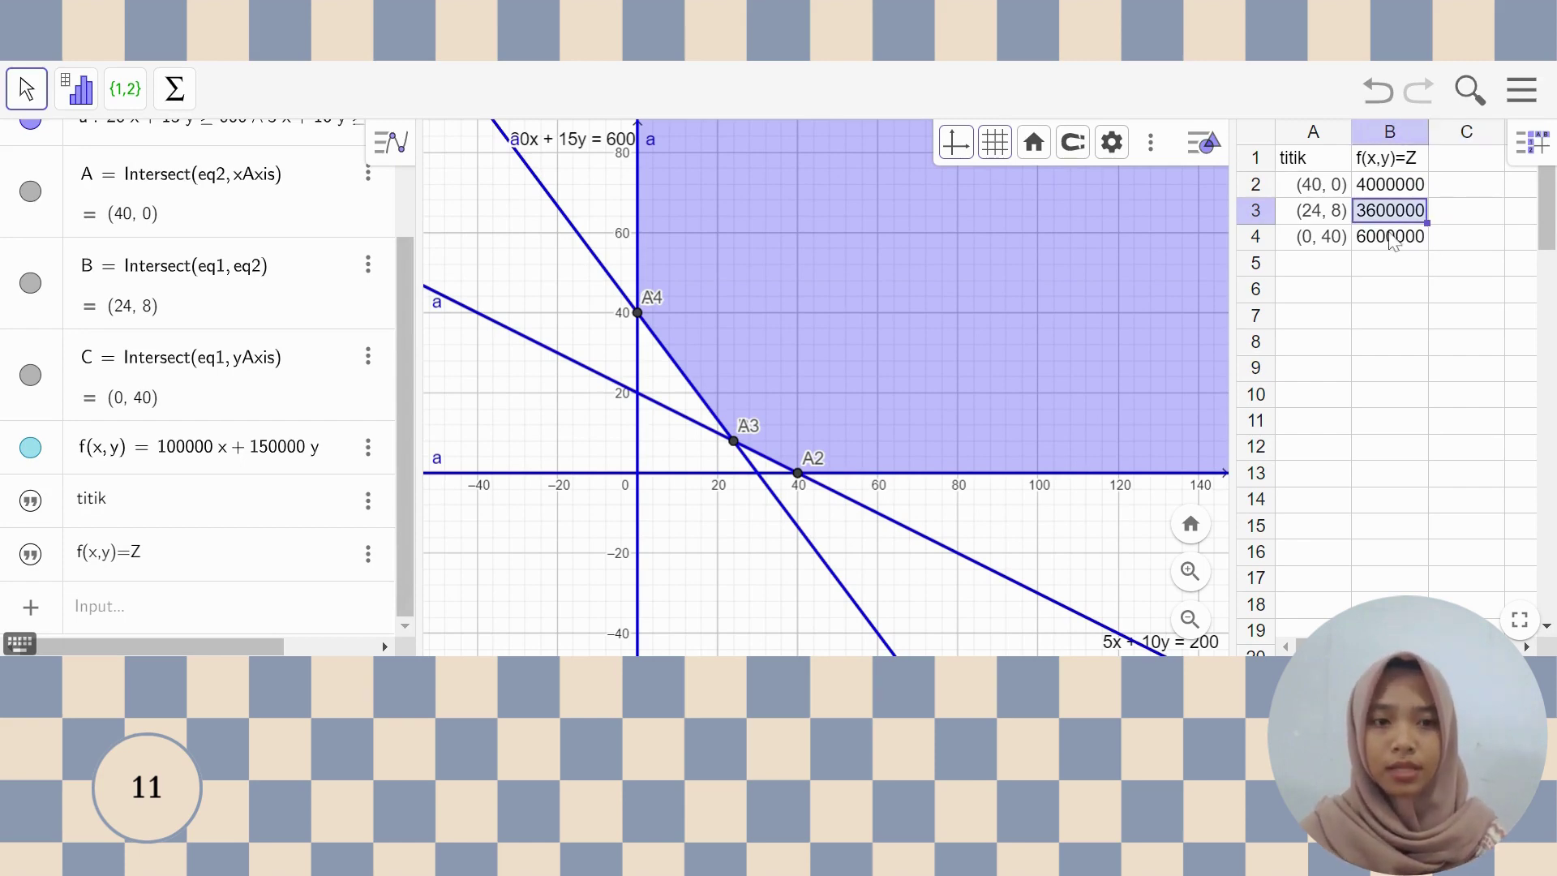
click(1464, 217)
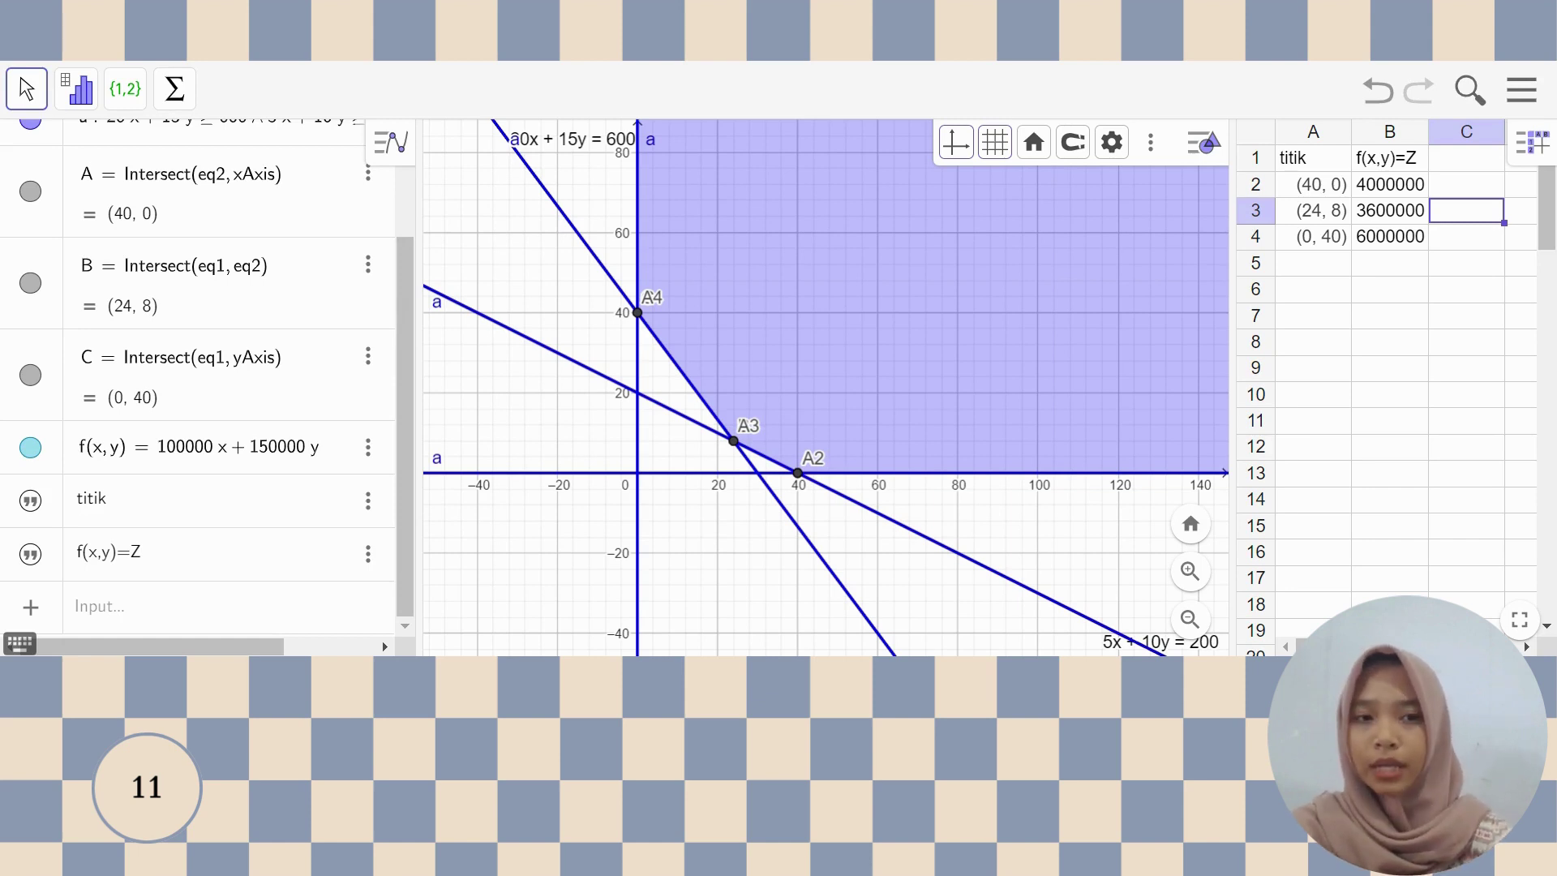
text(minim)
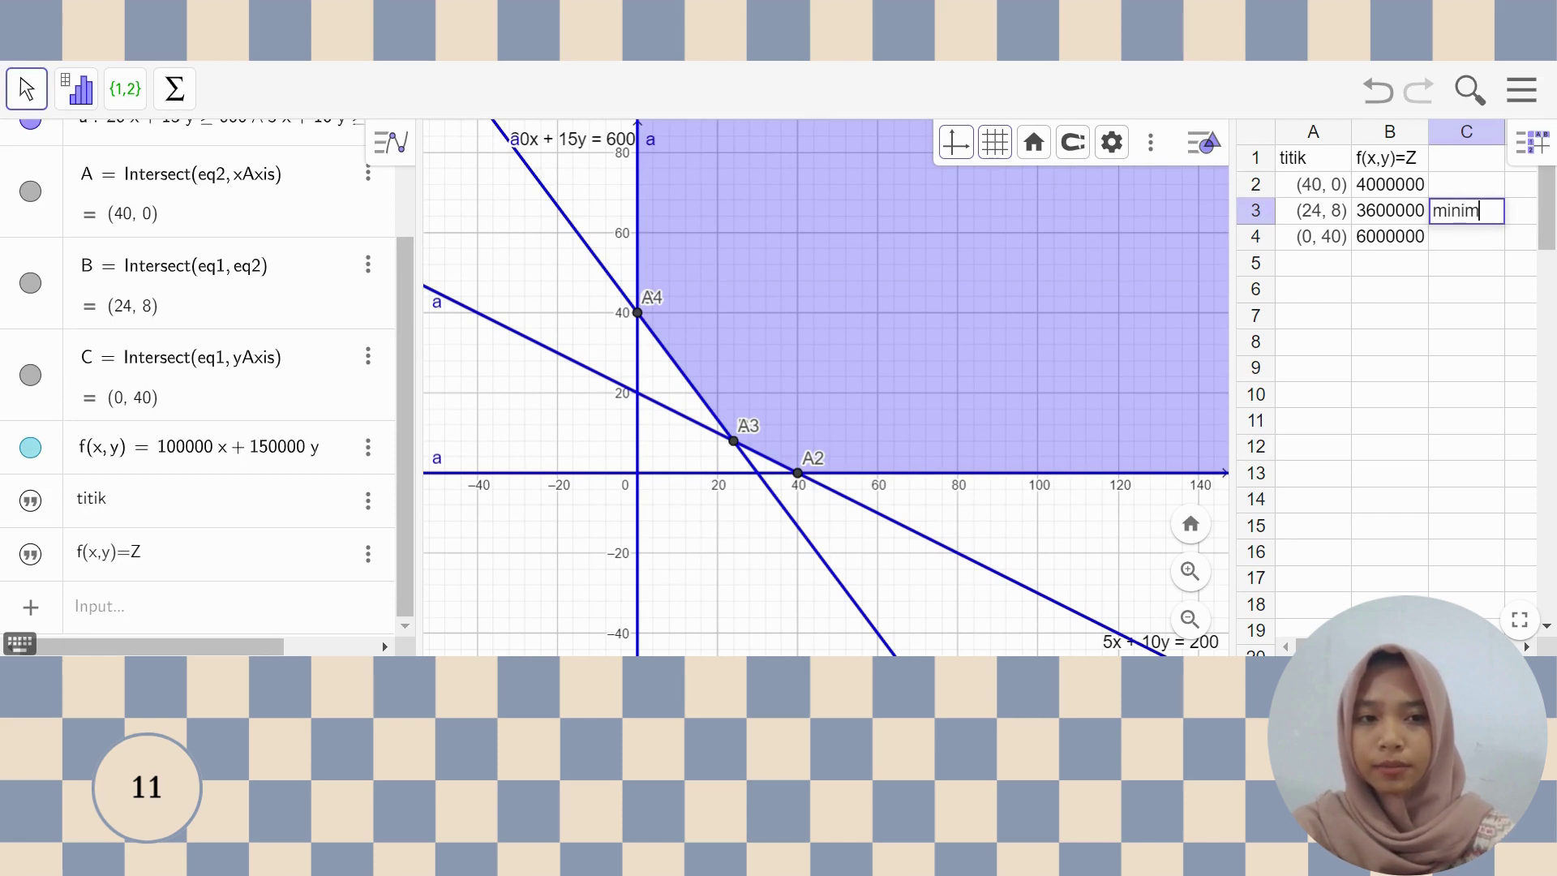
text(um)
click(1412, 300)
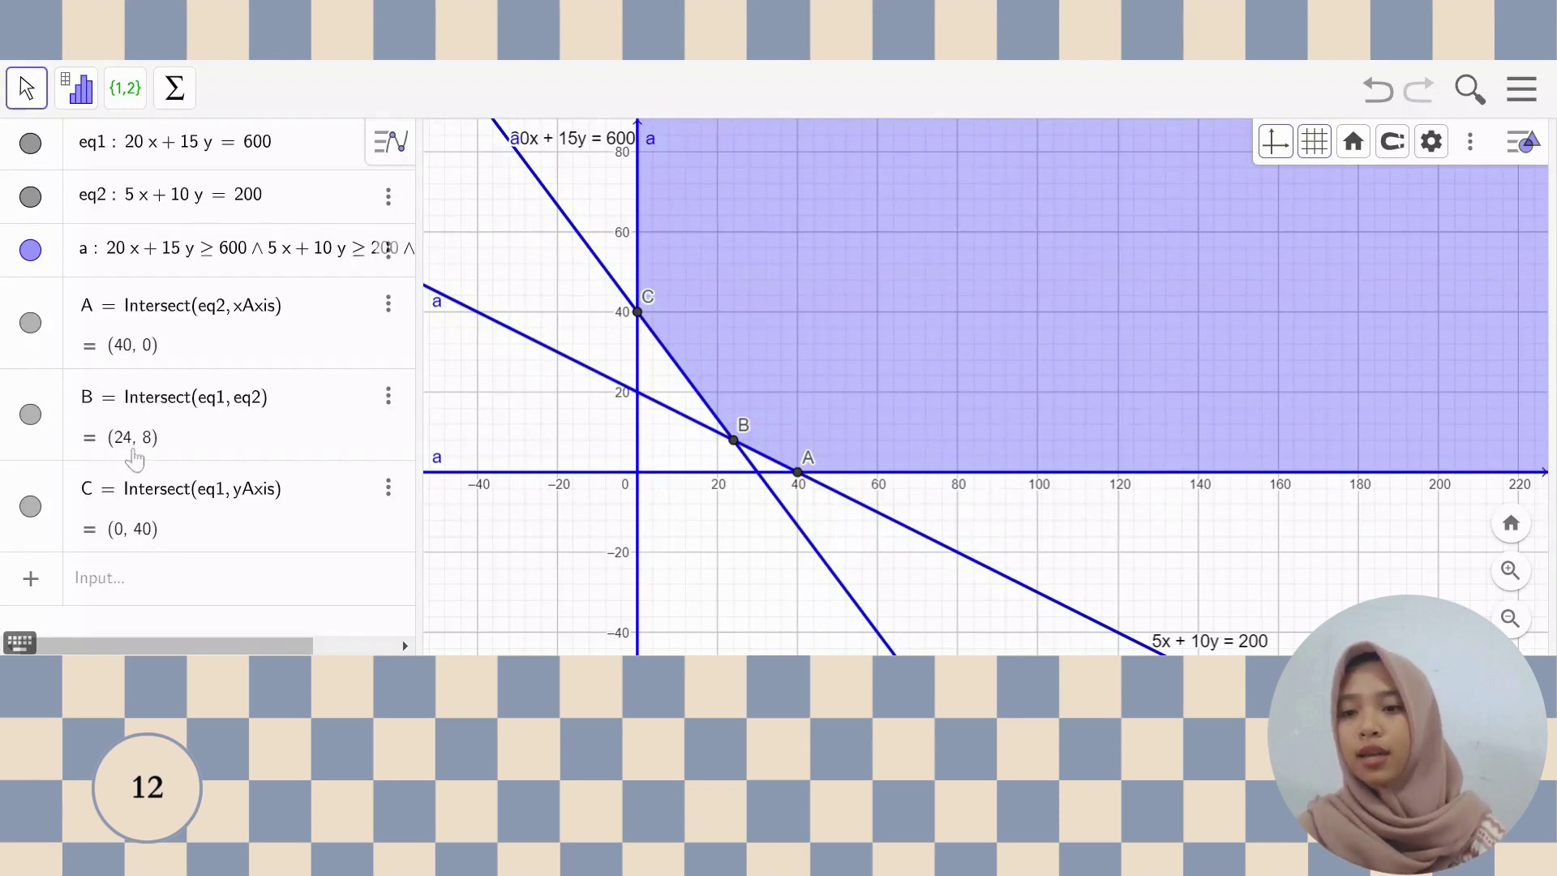
- Add the objective line 100000x + 150000y = k, with k created as a slider
click(186, 573)
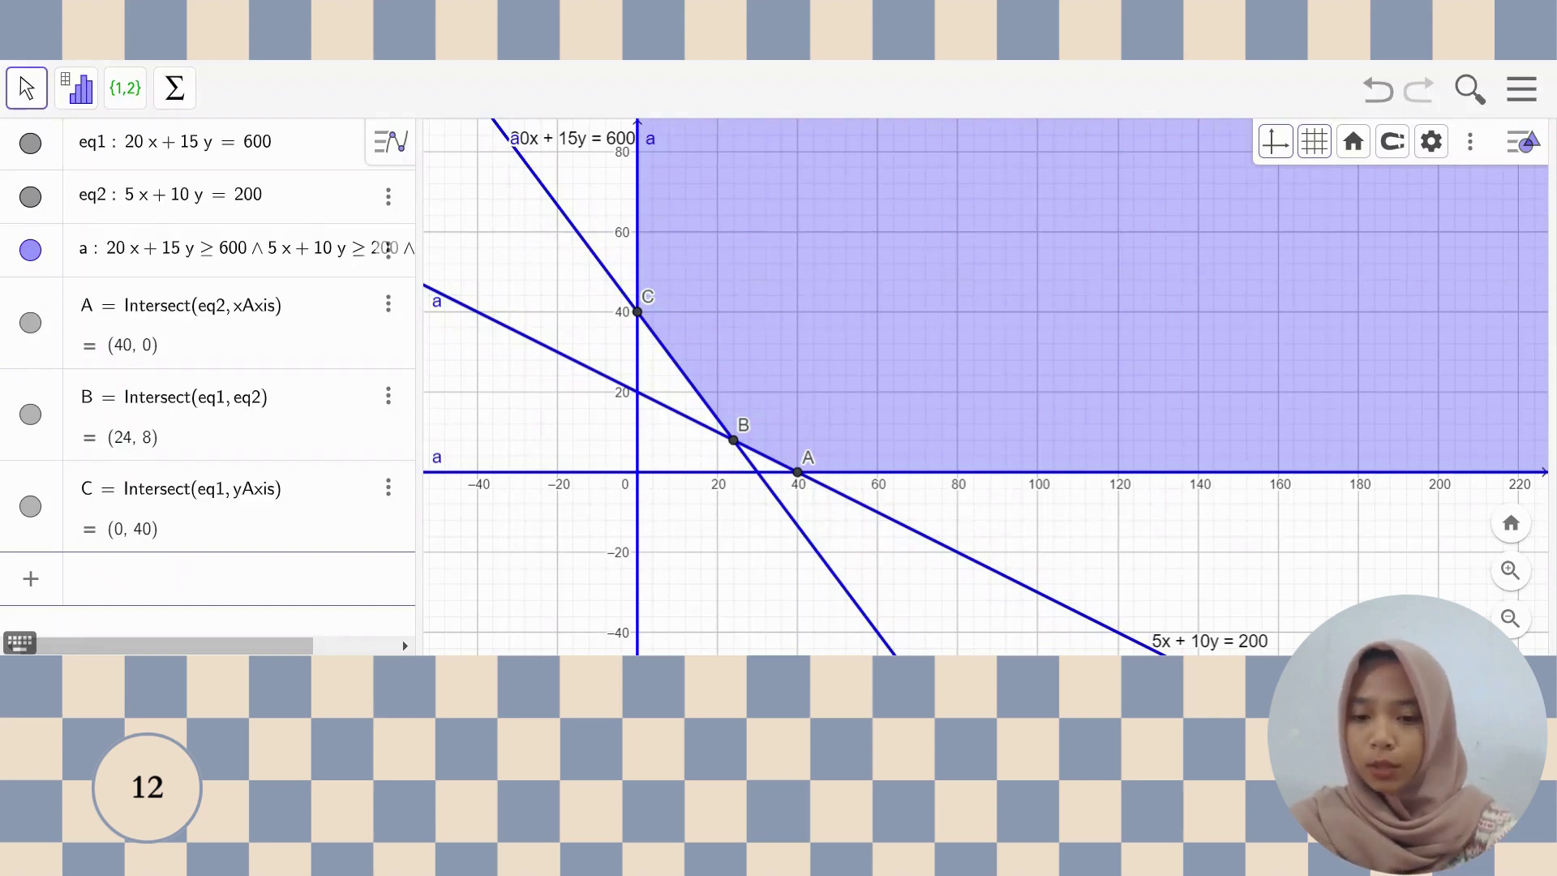
text(0)
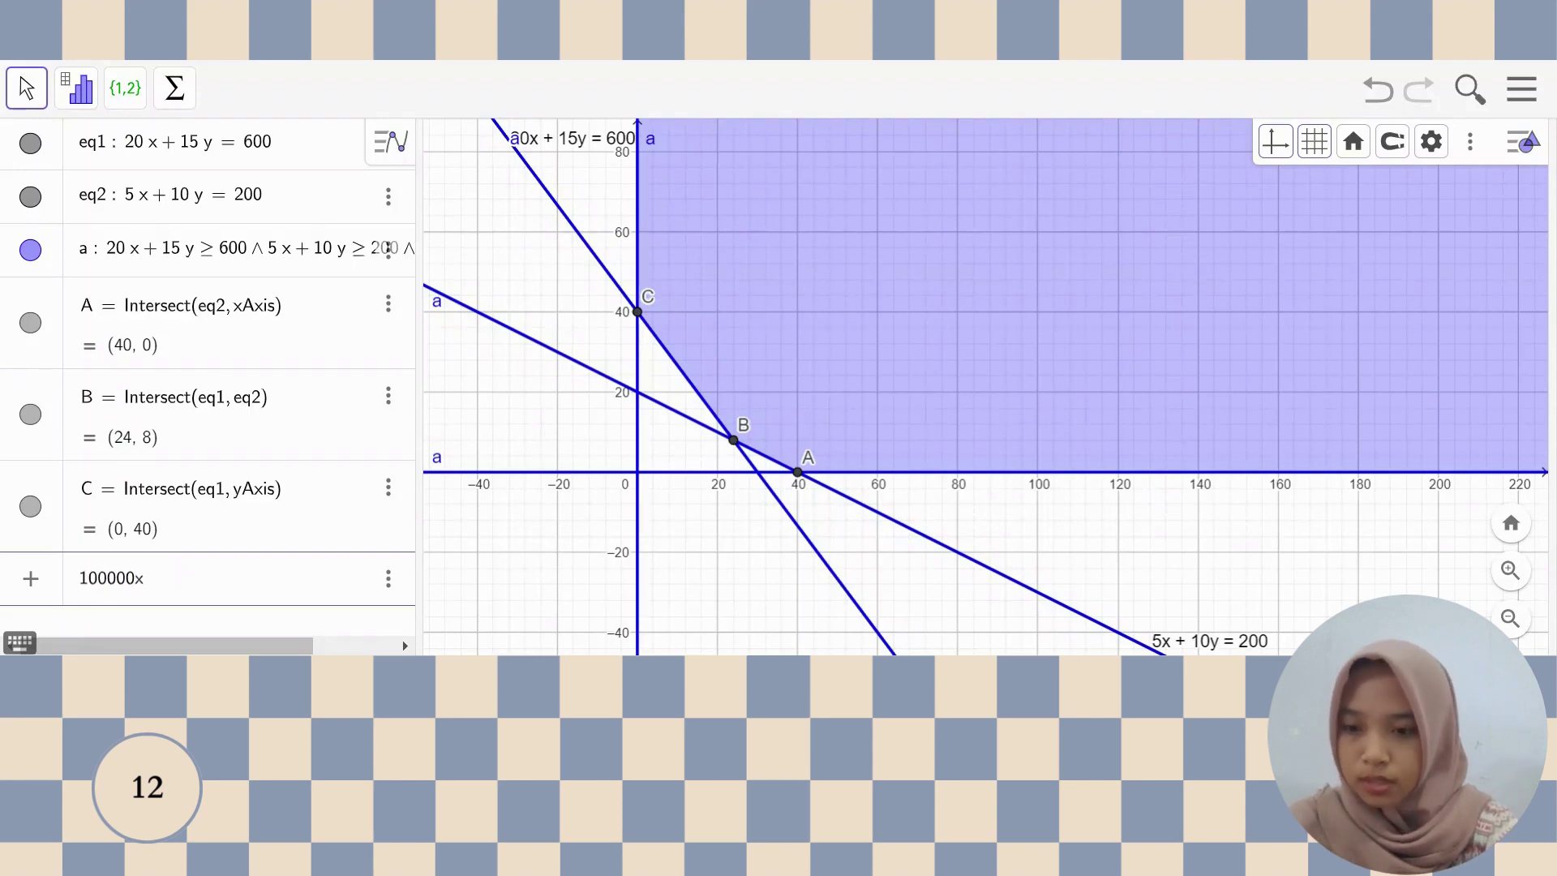
text(000x+15)
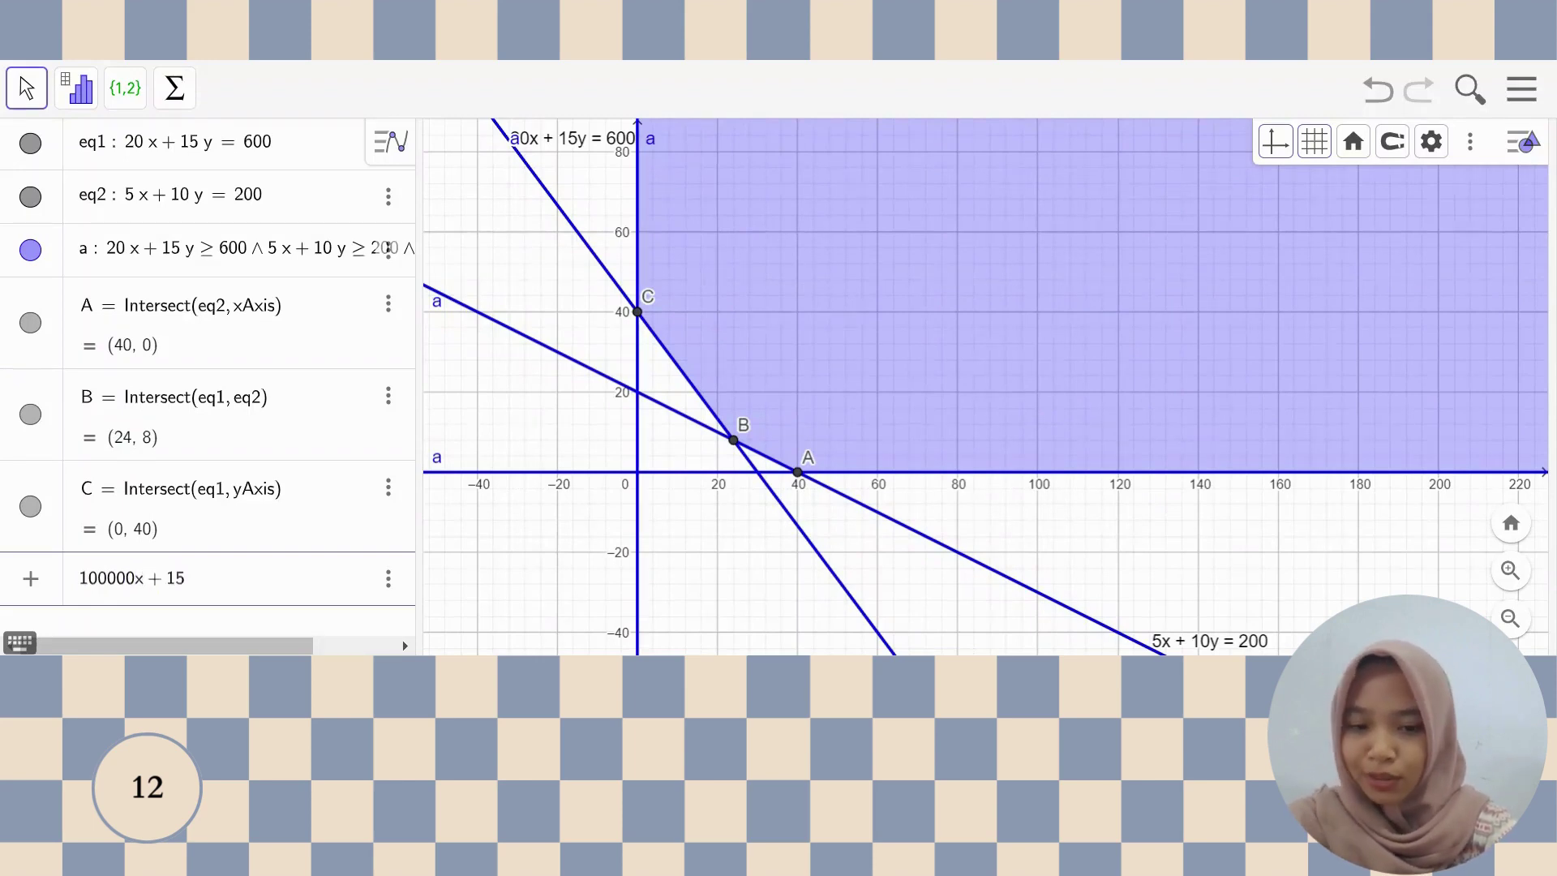
text(00)
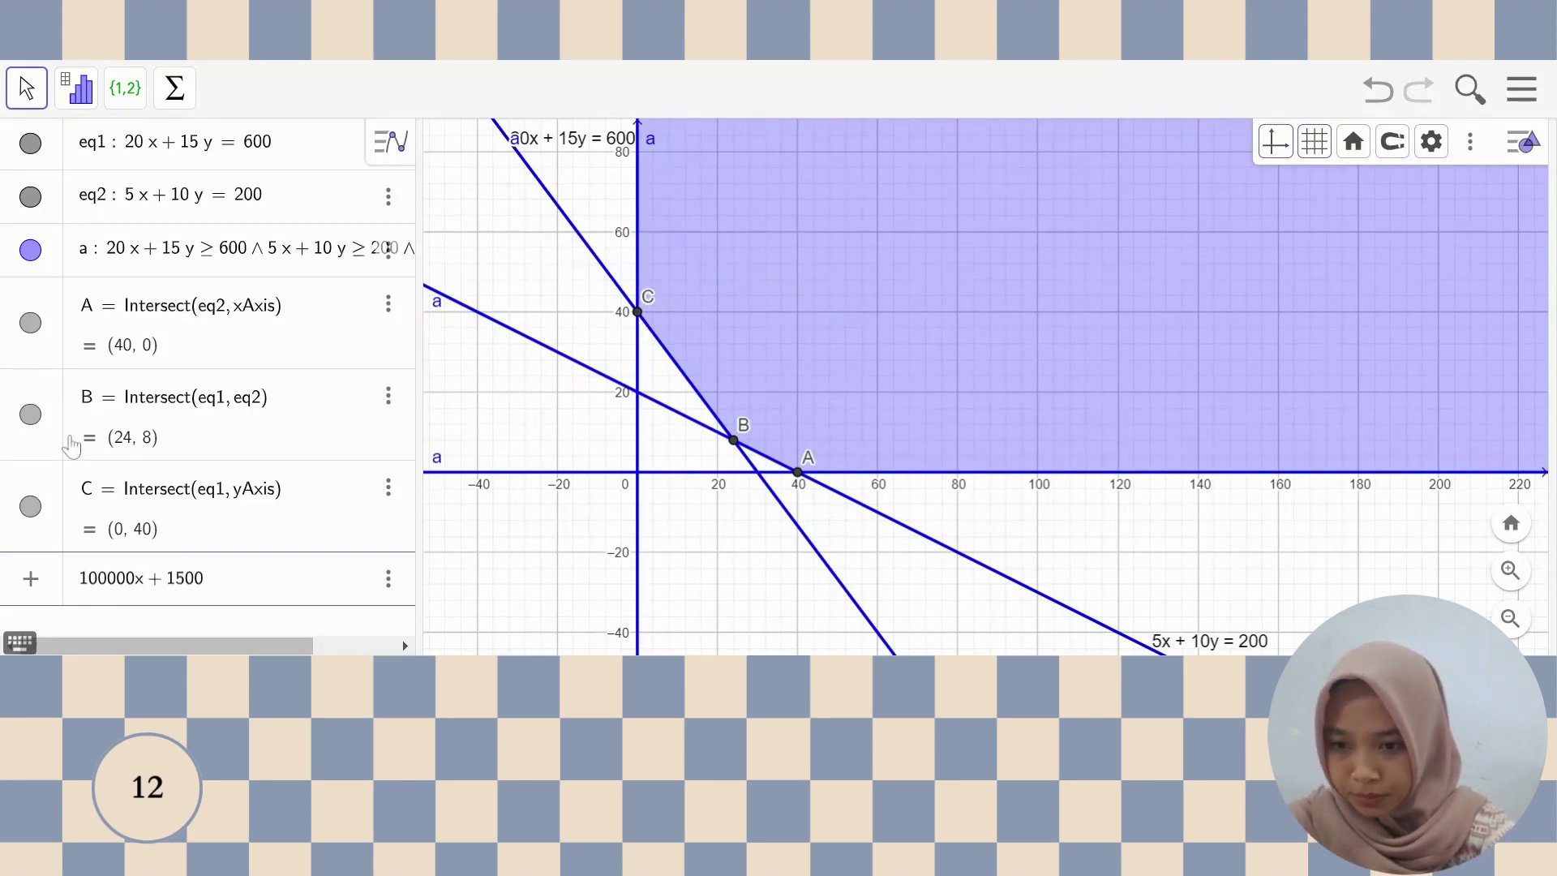
text(00y=)
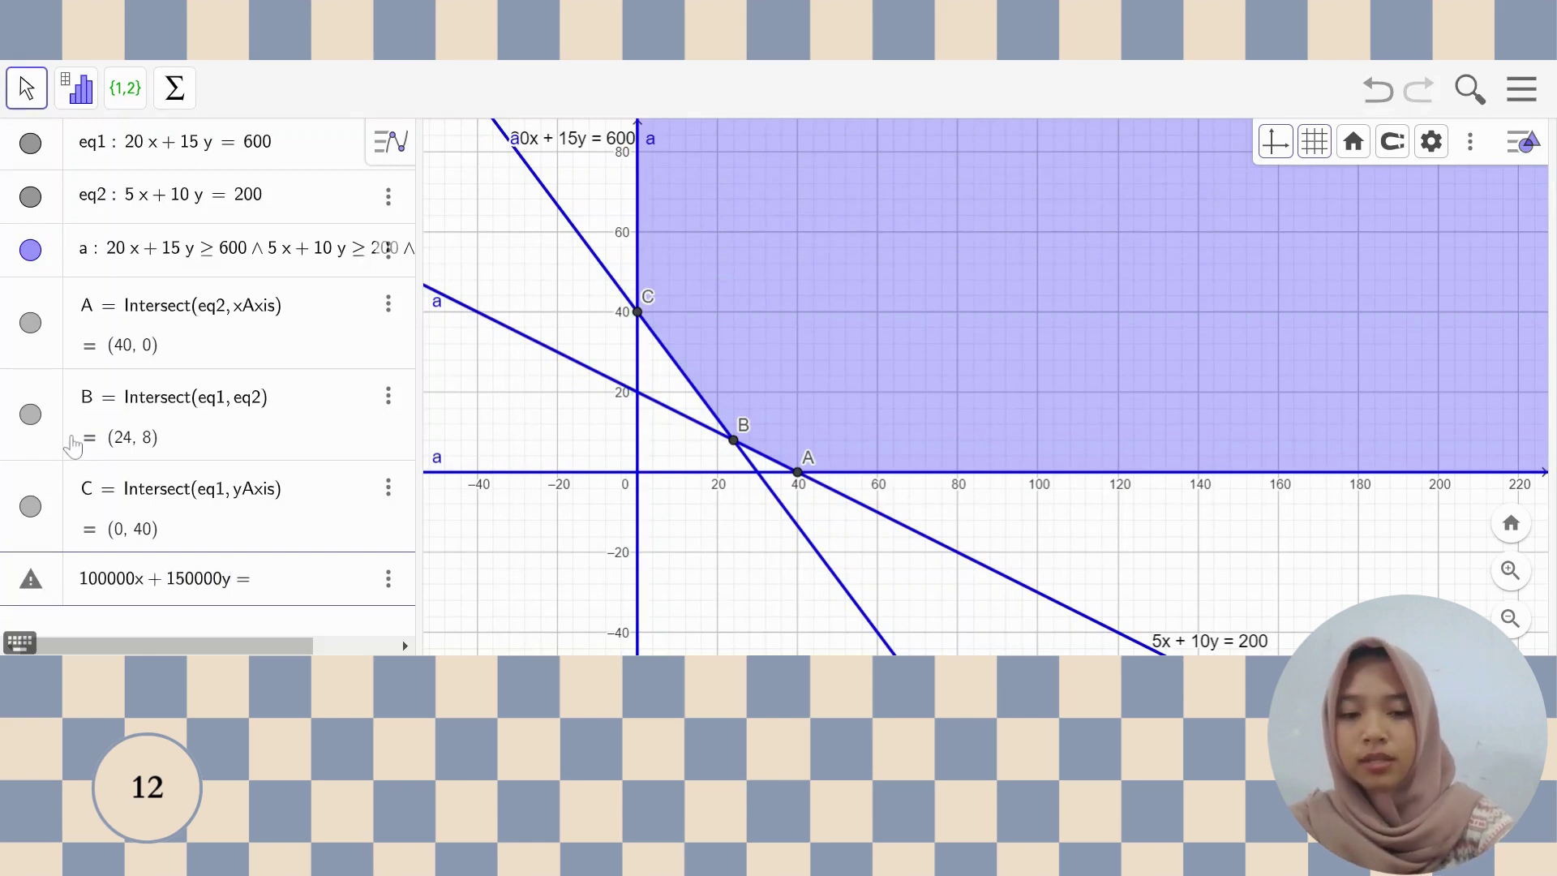
text(k)
key(Return)
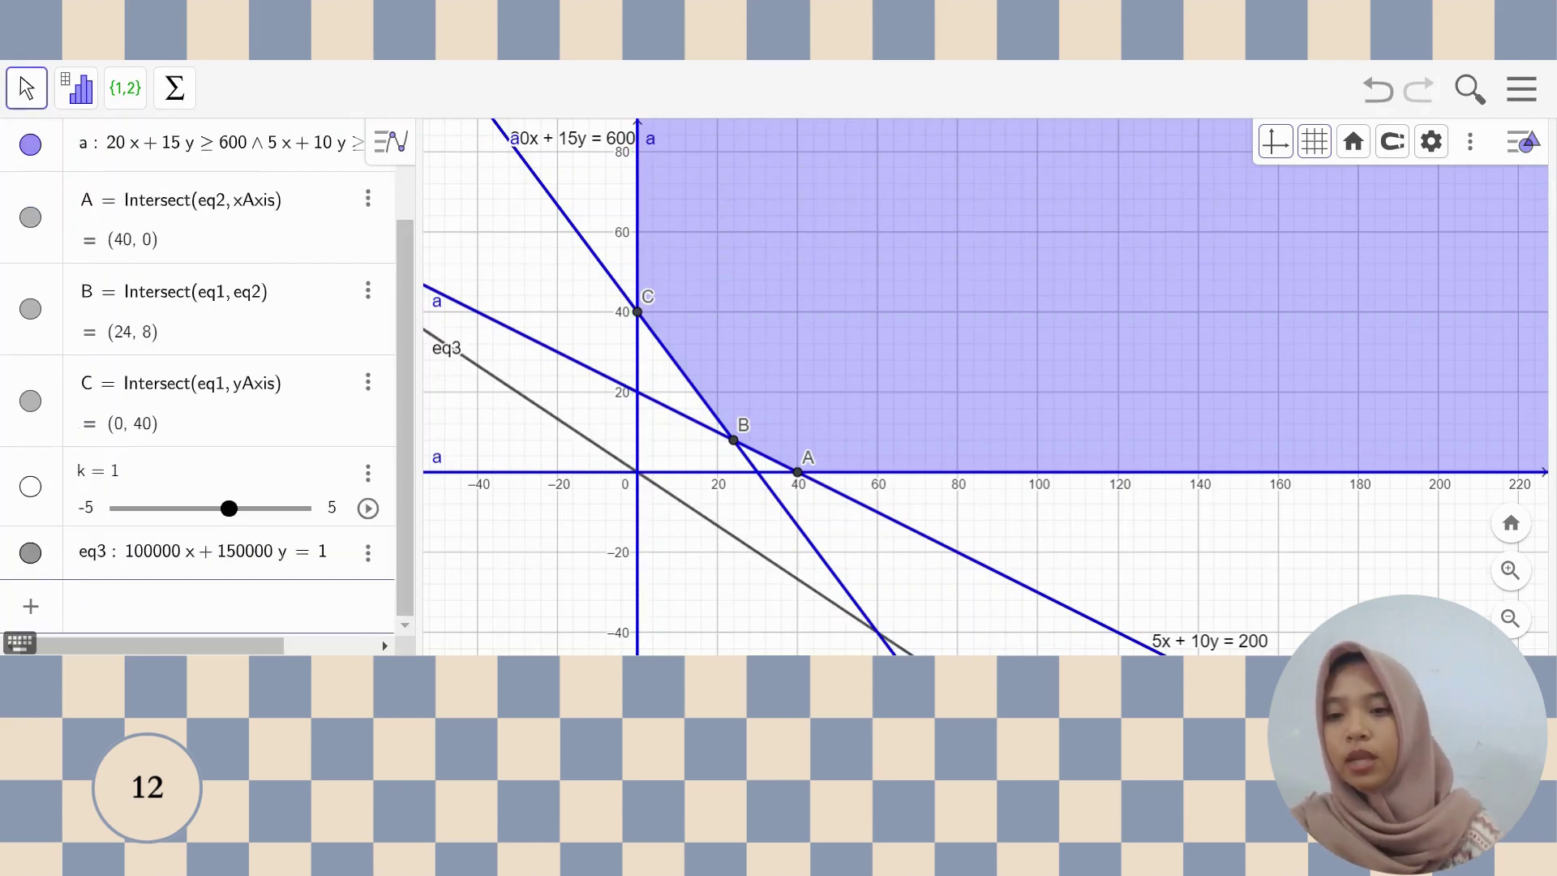
- Set the upper limit of slider k to 6000000
click(333, 506)
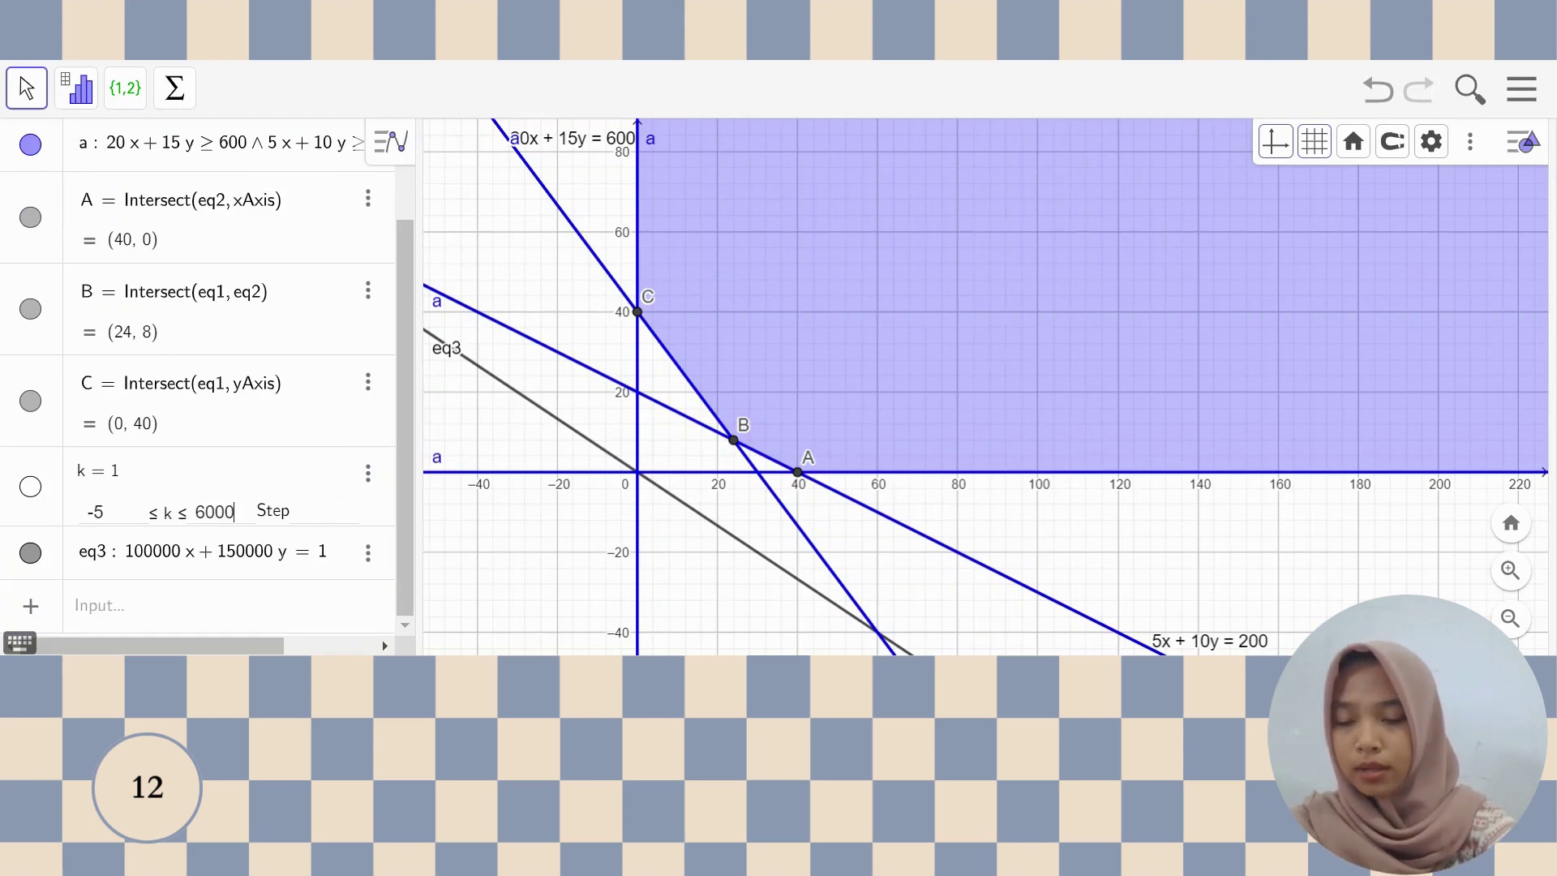
text(6000000)
key(Return)
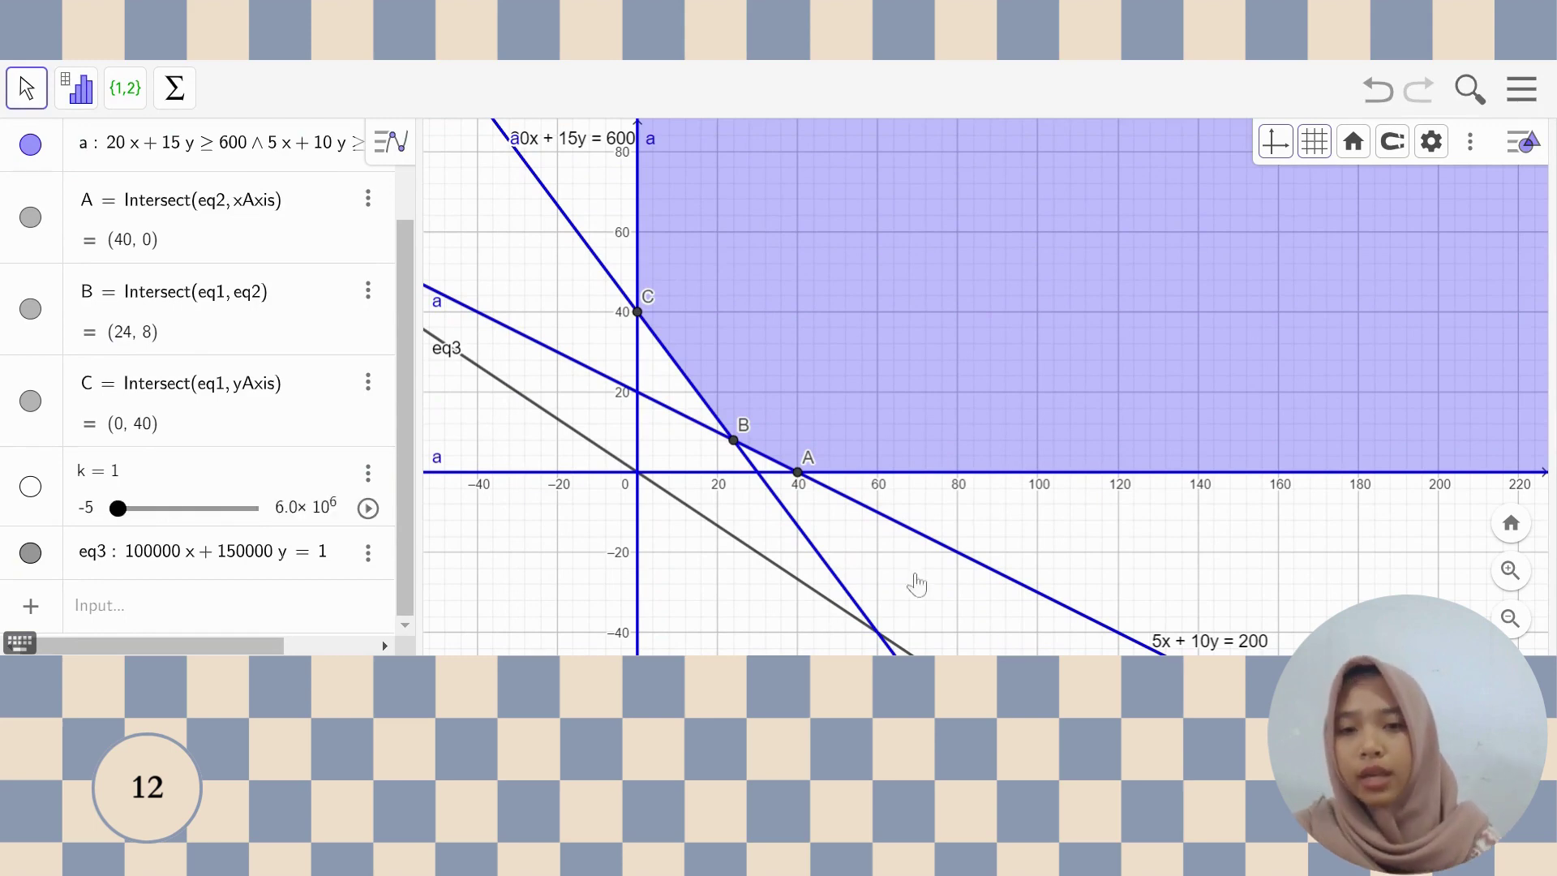
- Animate k and stop it at about 3580000, where the objective line meets corner point B, and inspect that intersection up close
click(367, 508)
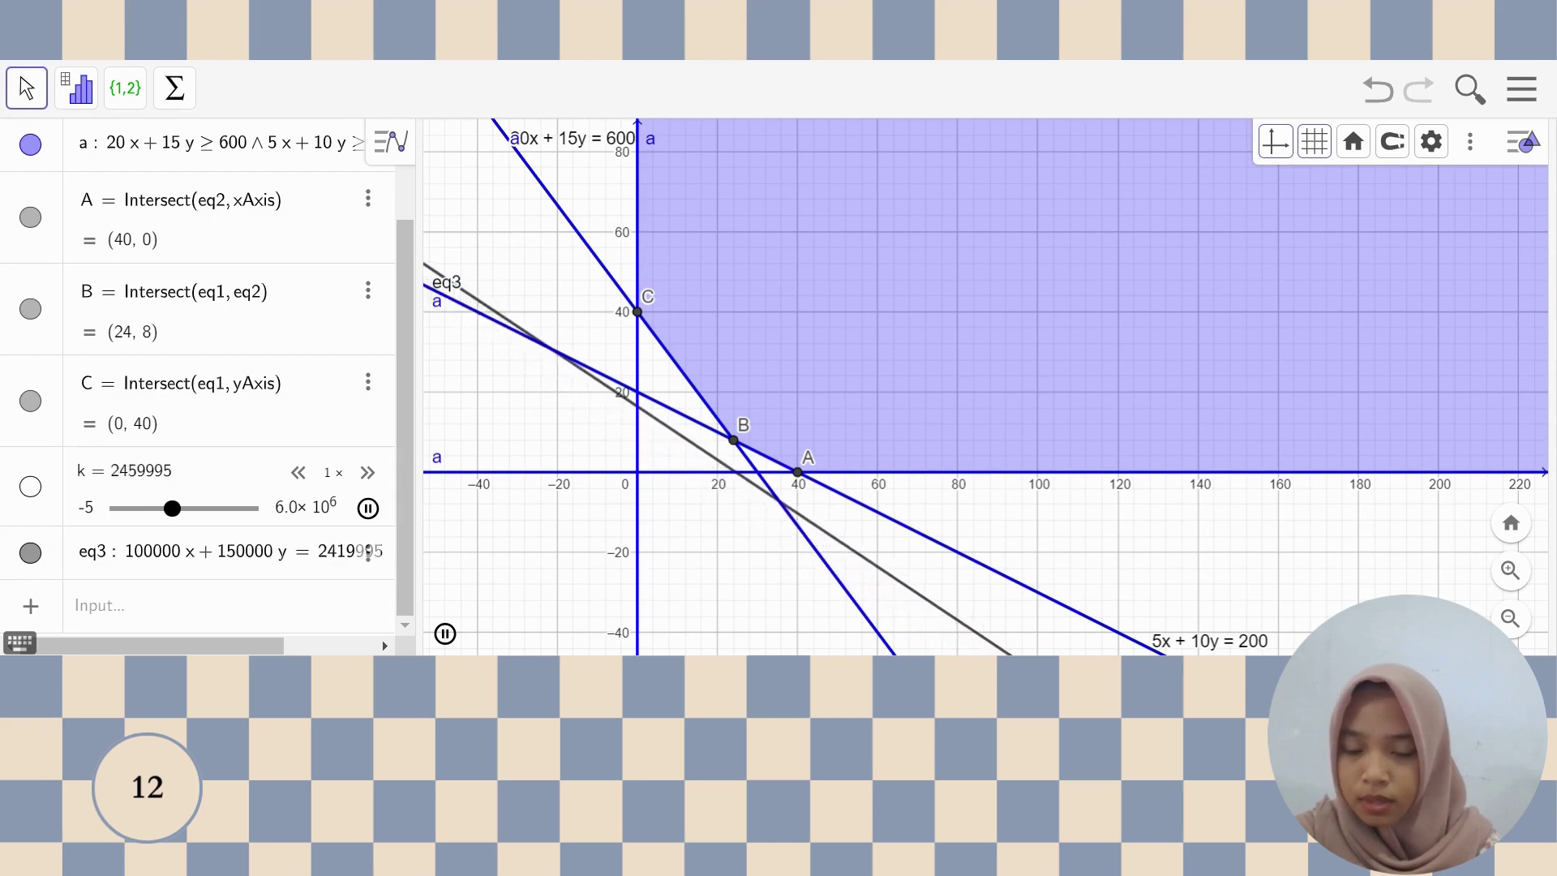
click(367, 508)
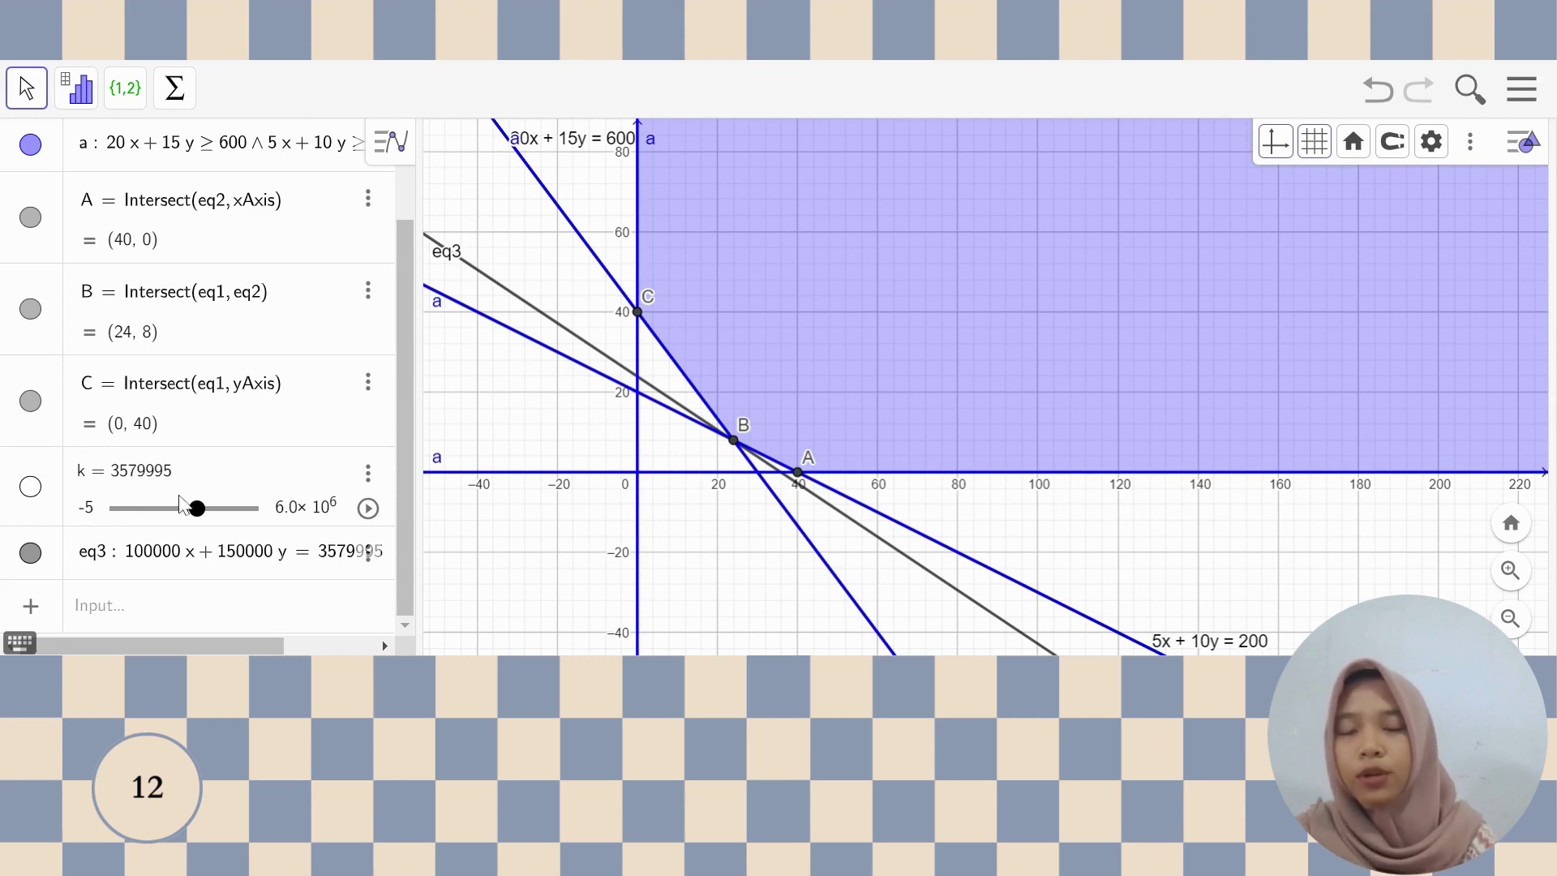
scroll(840, 438, up, 3)
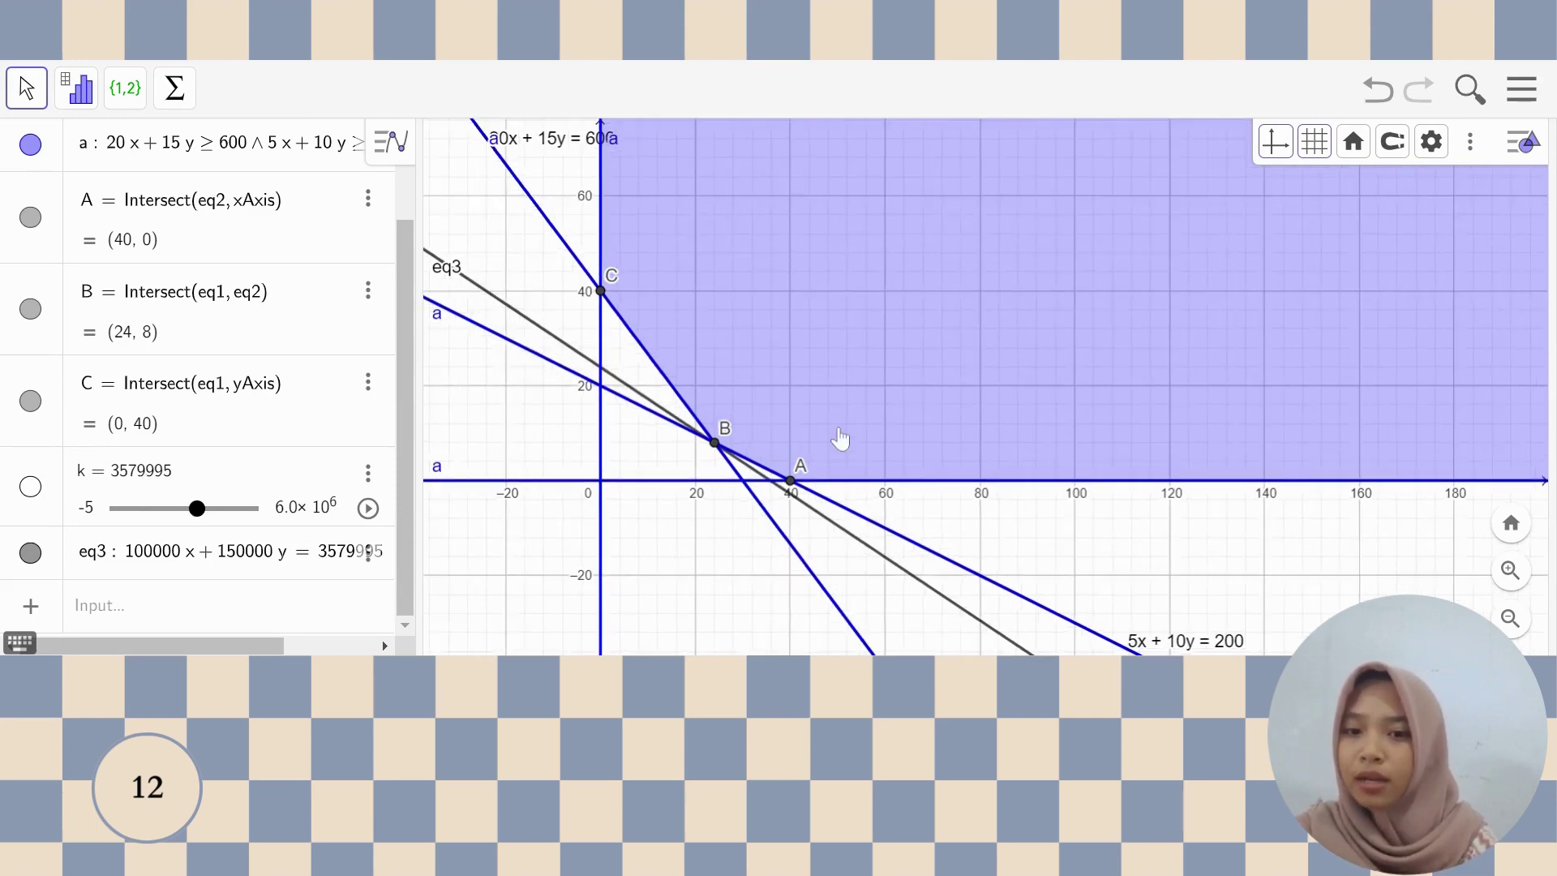
scroll(840, 430, up, 3)
drag(613, 574, 695, 597)
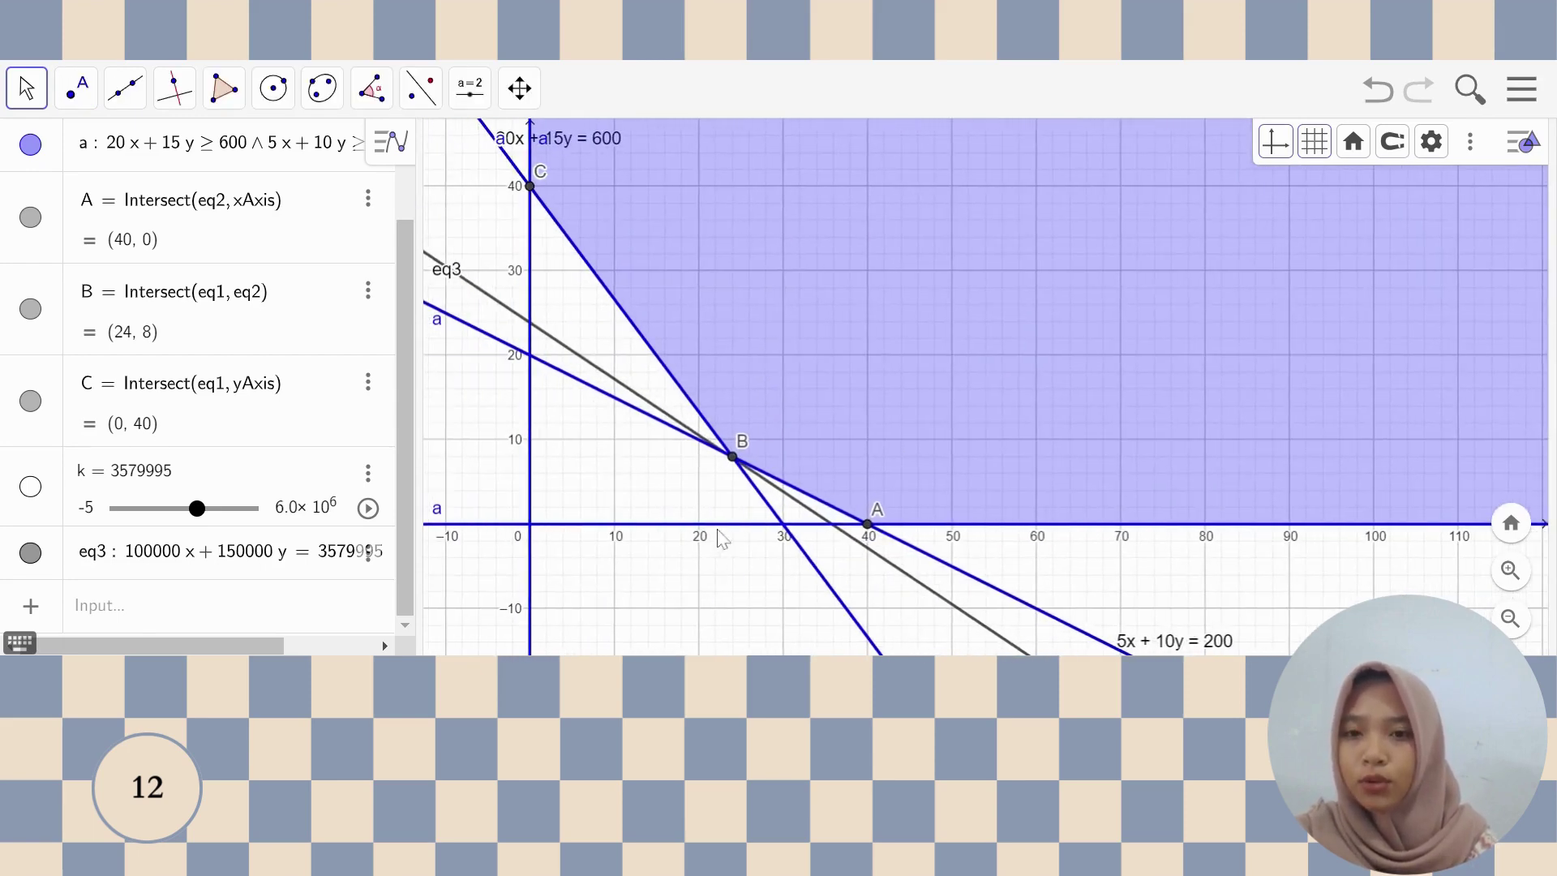
scroll(746, 454, up, 3)
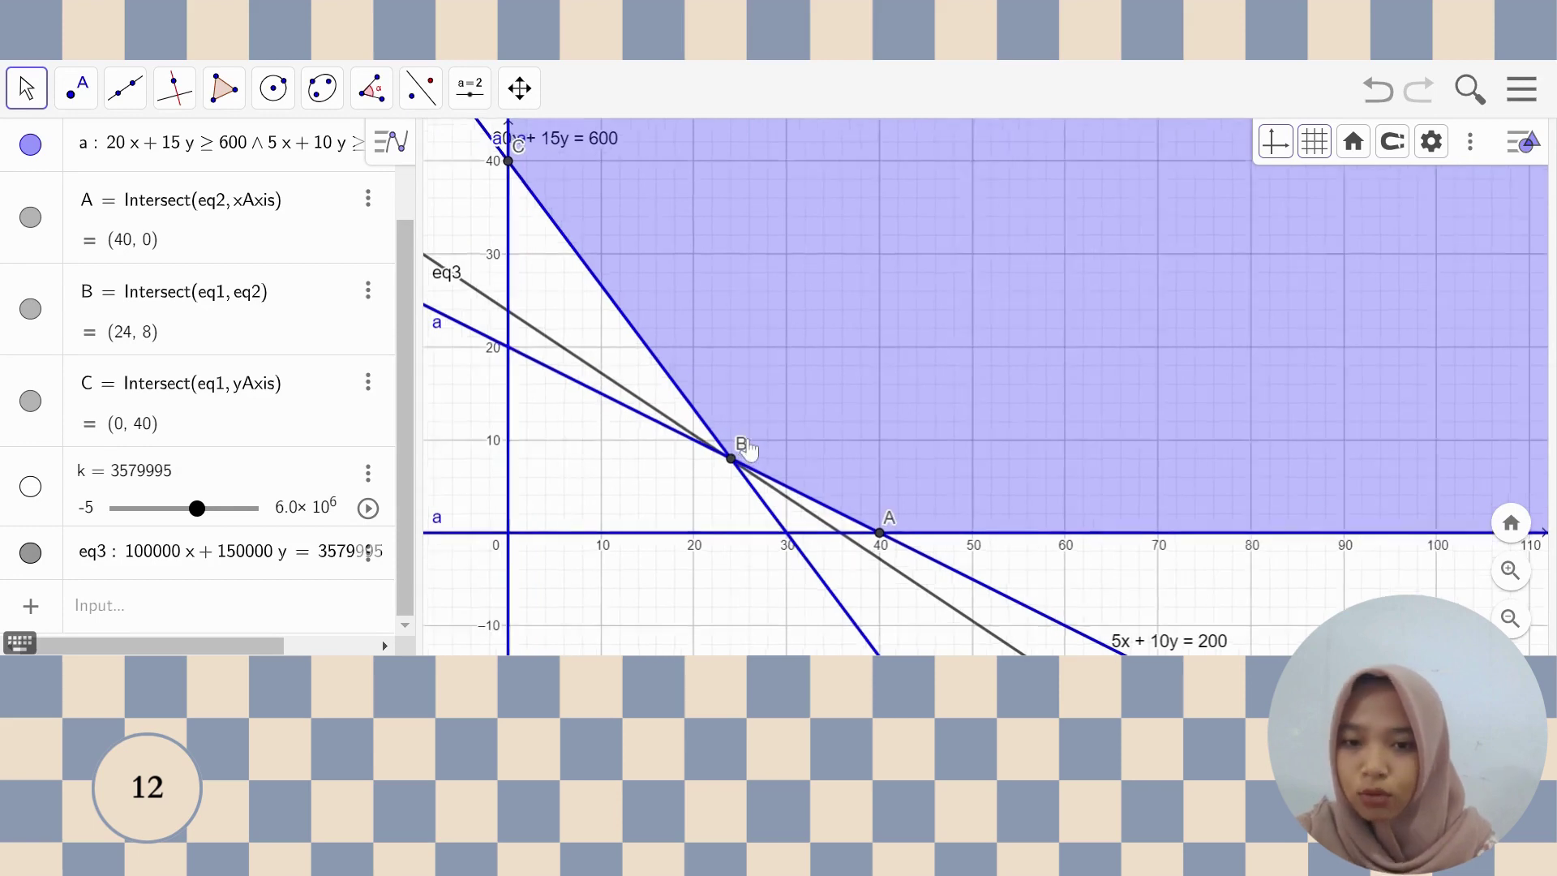
drag(684, 626, 735, 606)
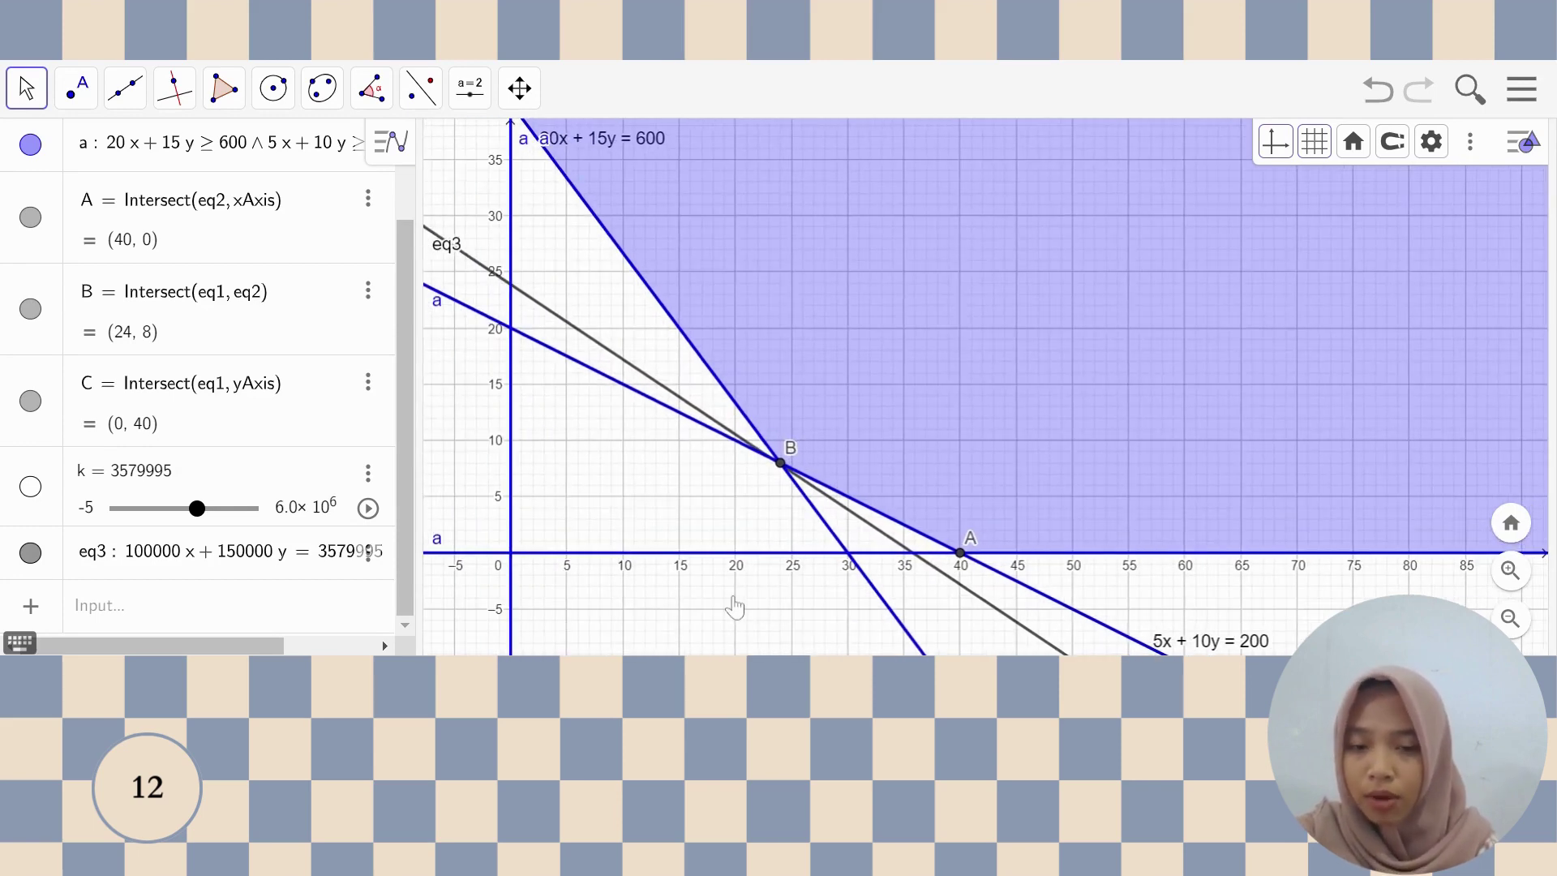